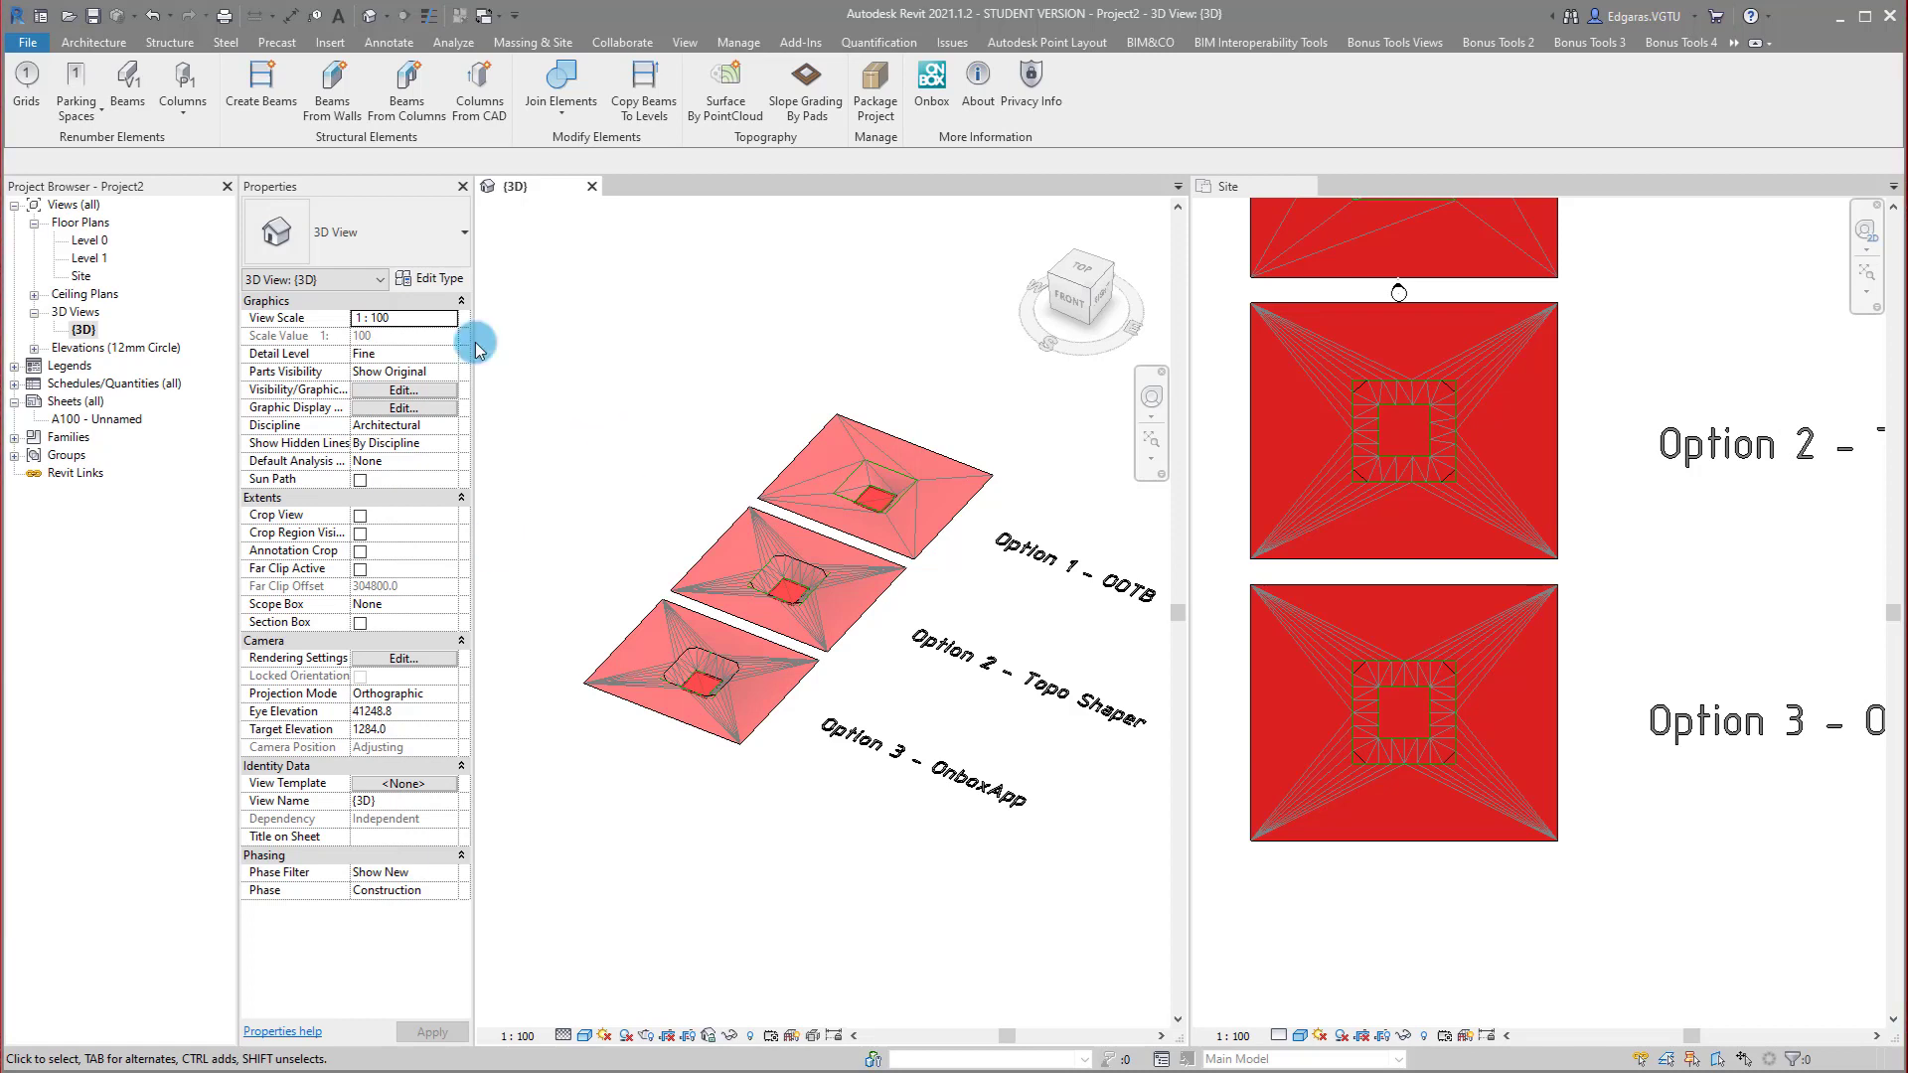
Start a graded region on the Option 1 topography surface in the 3D view.
middle_click_drag(885, 370, 815, 335)
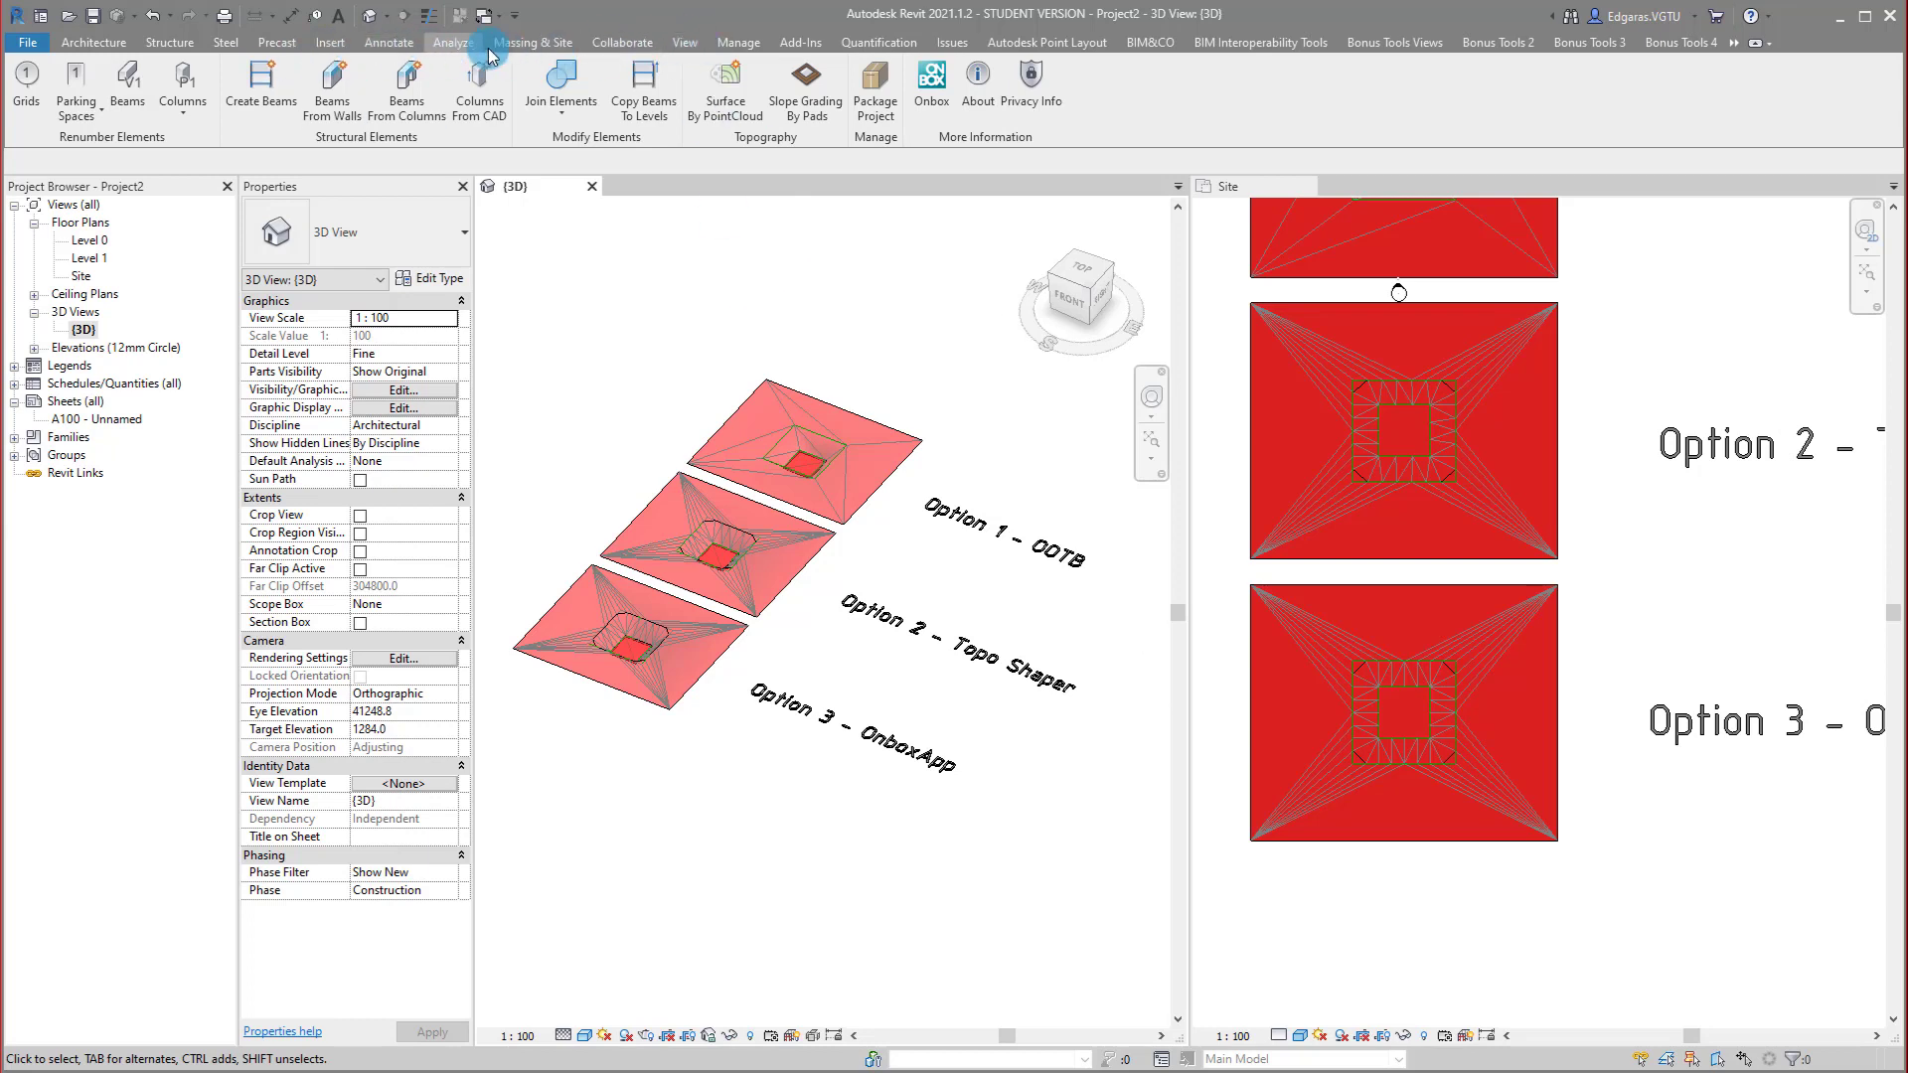
left_click(527, 44)
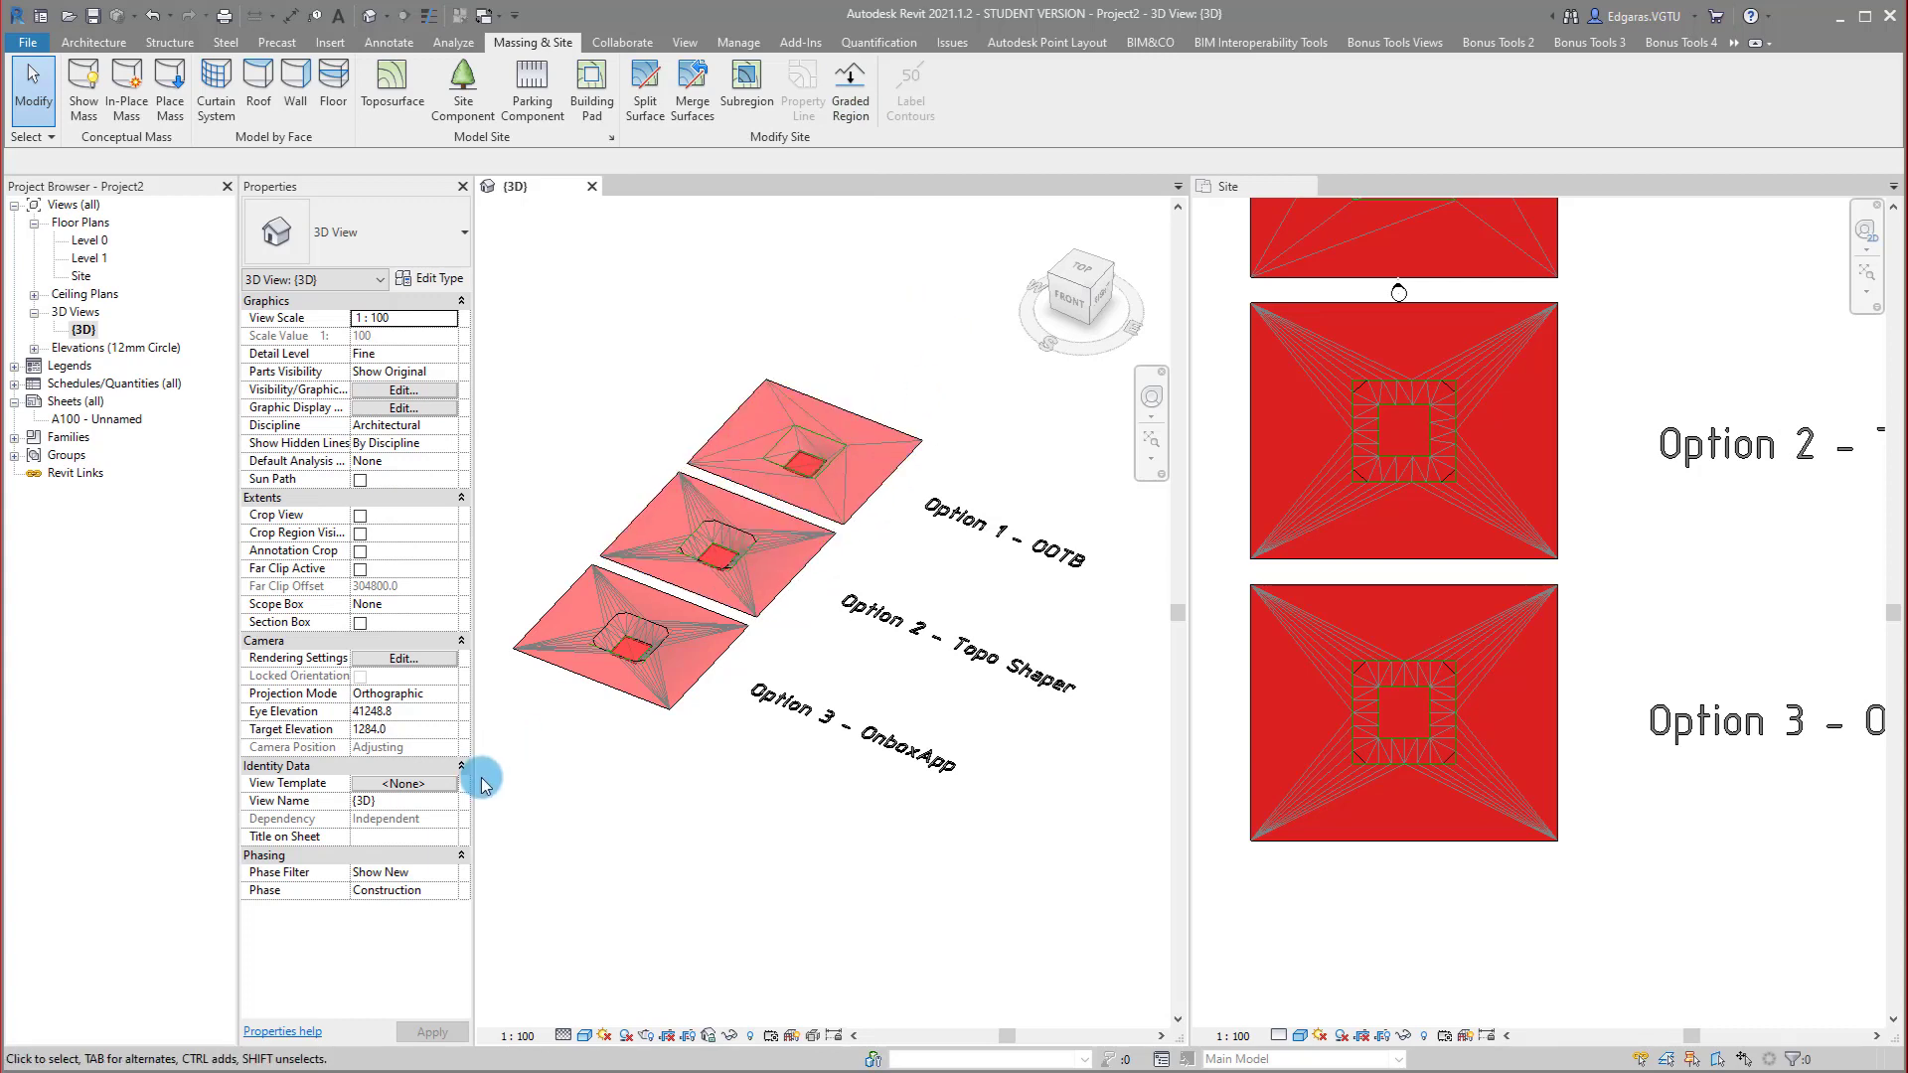
left_click(850, 110)
left_click(880, 526)
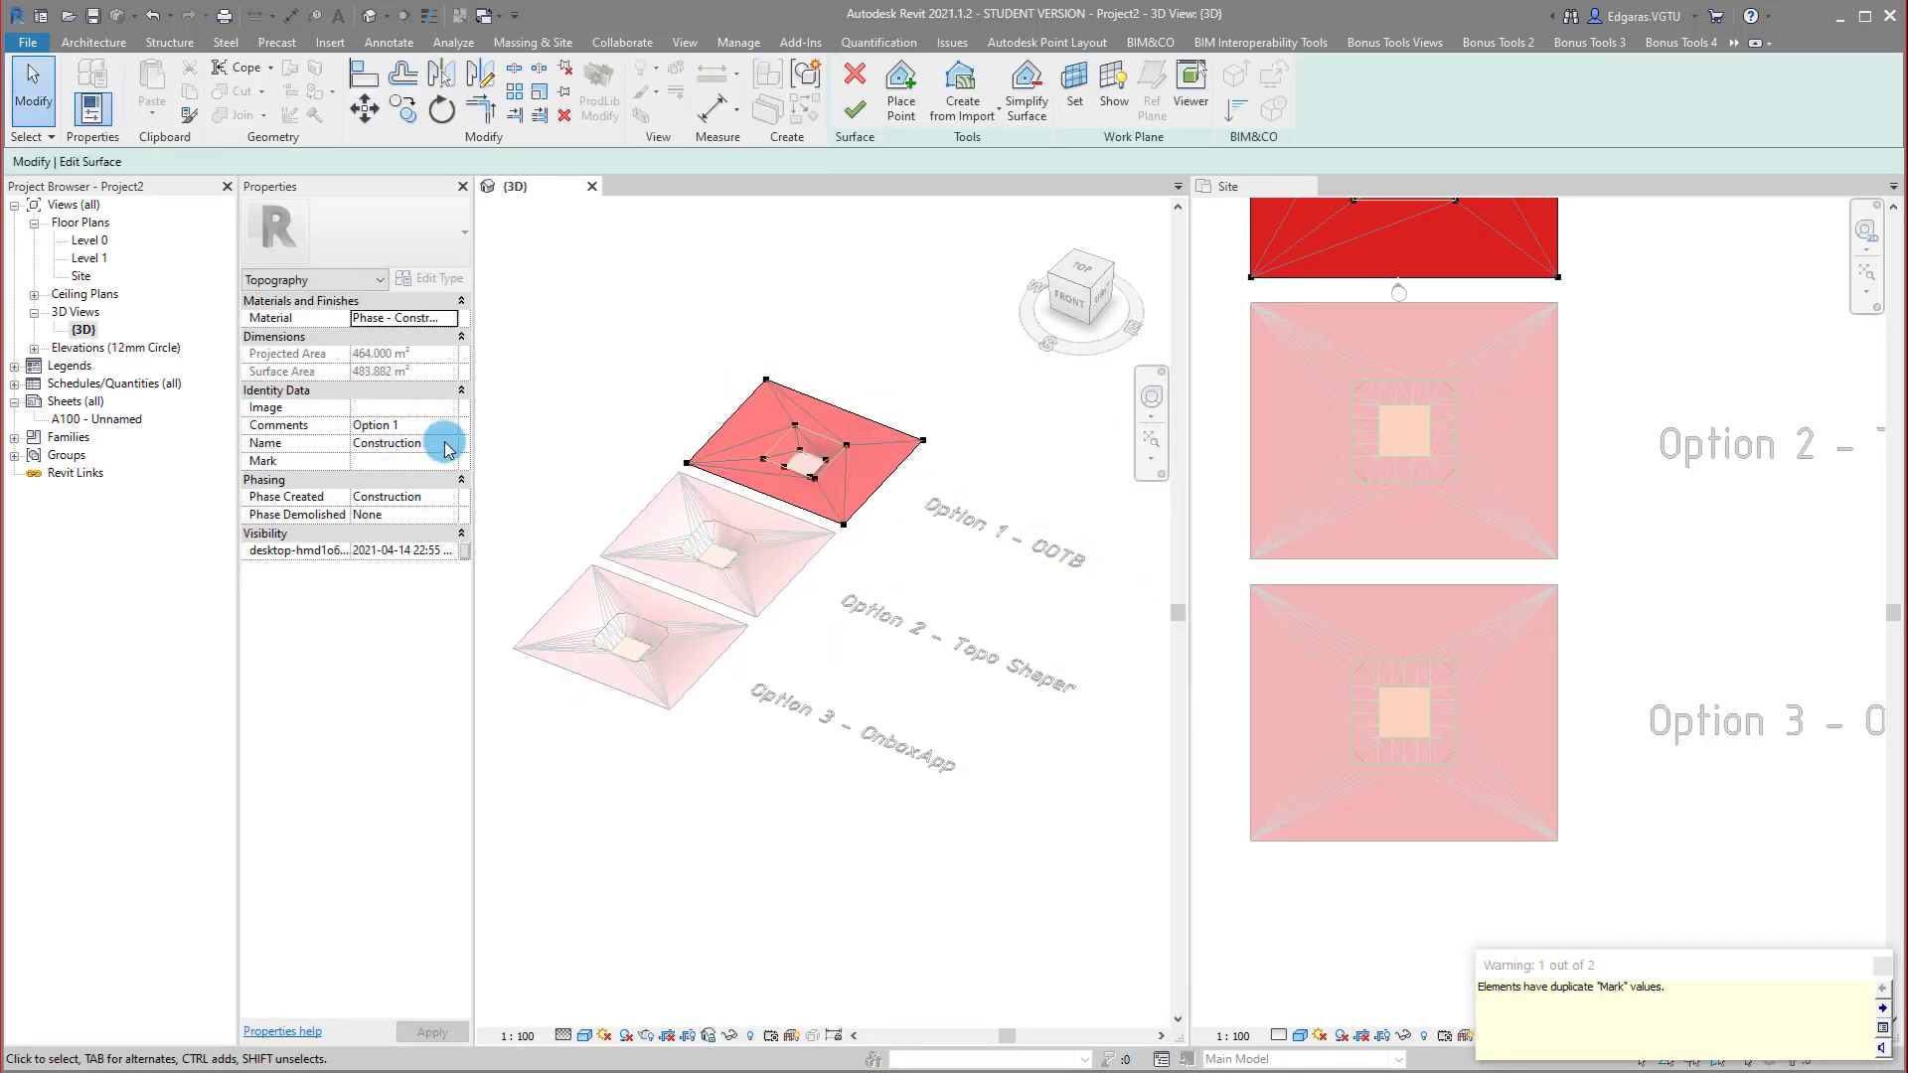
Set the graded surface's created phase to Finish, its name to Finish and its mark to T03-1.
left_click(444, 499)
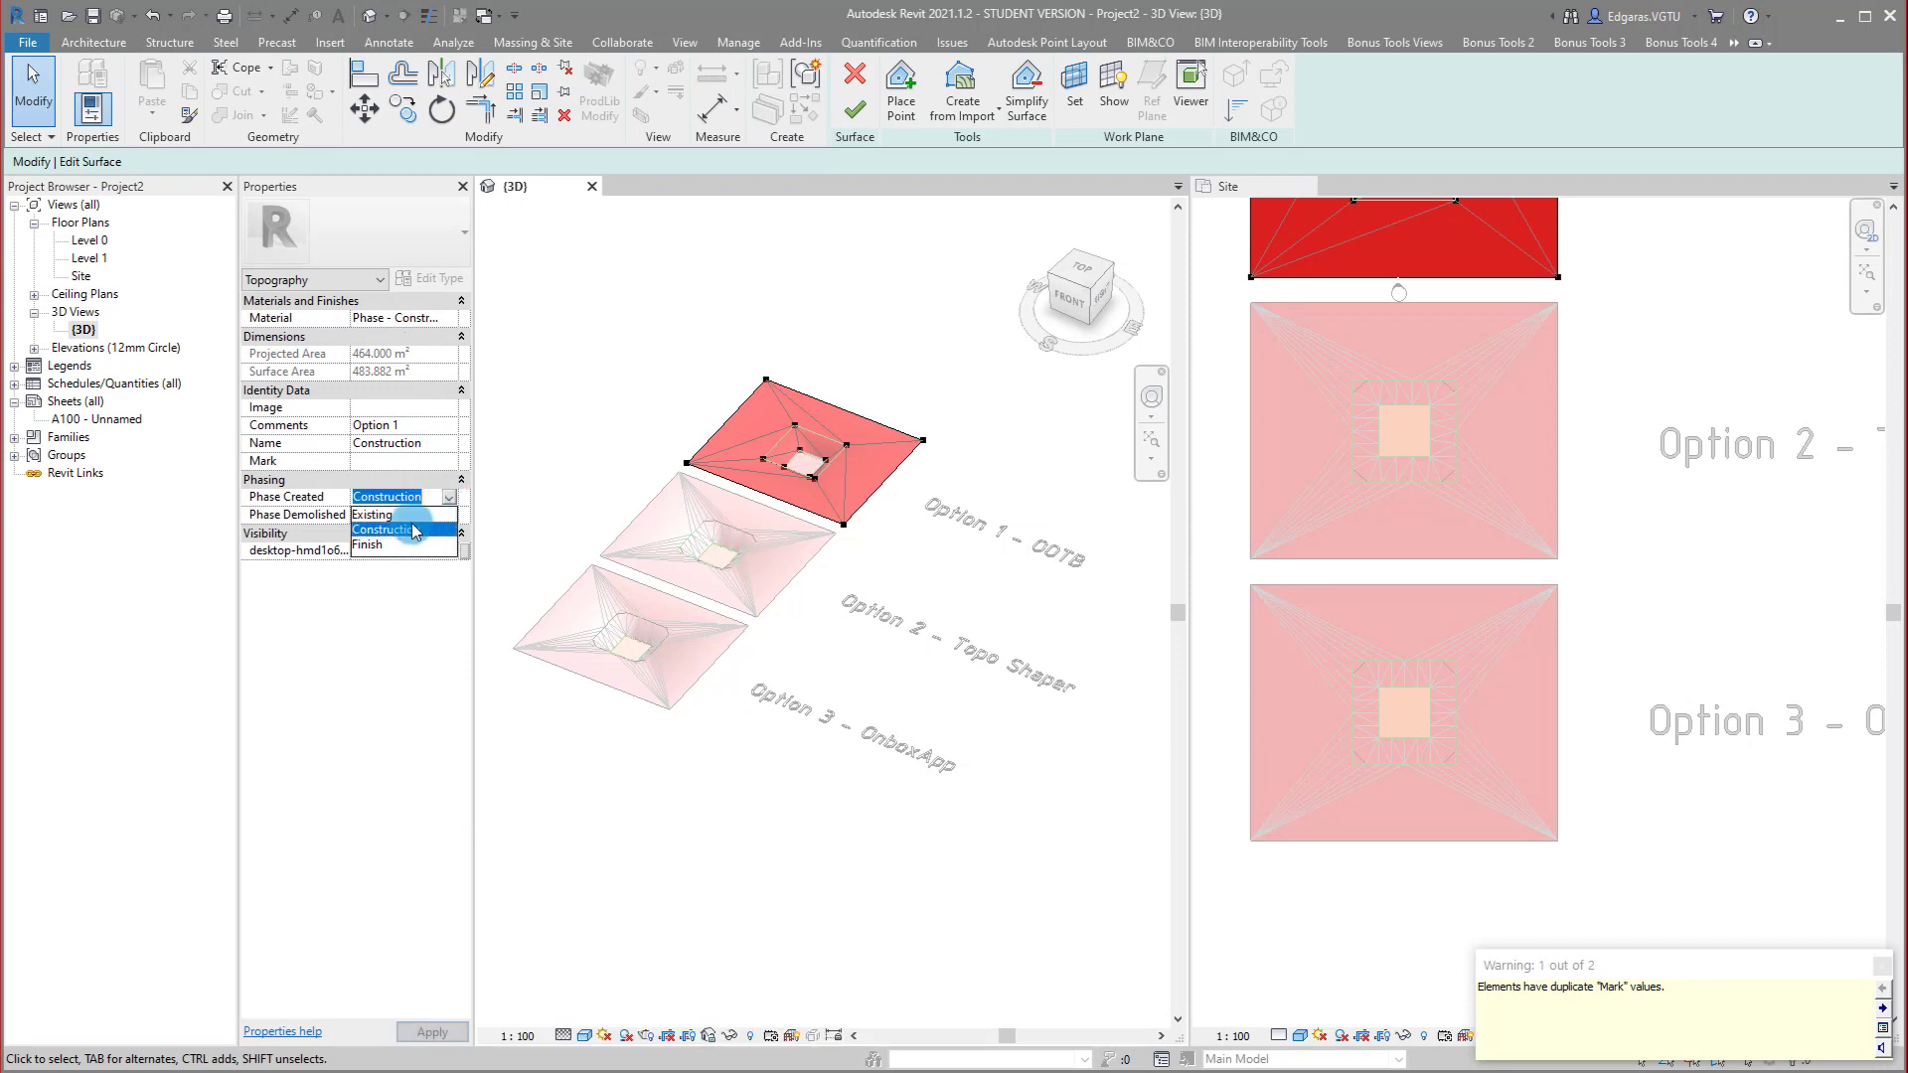
left_click(382, 542)
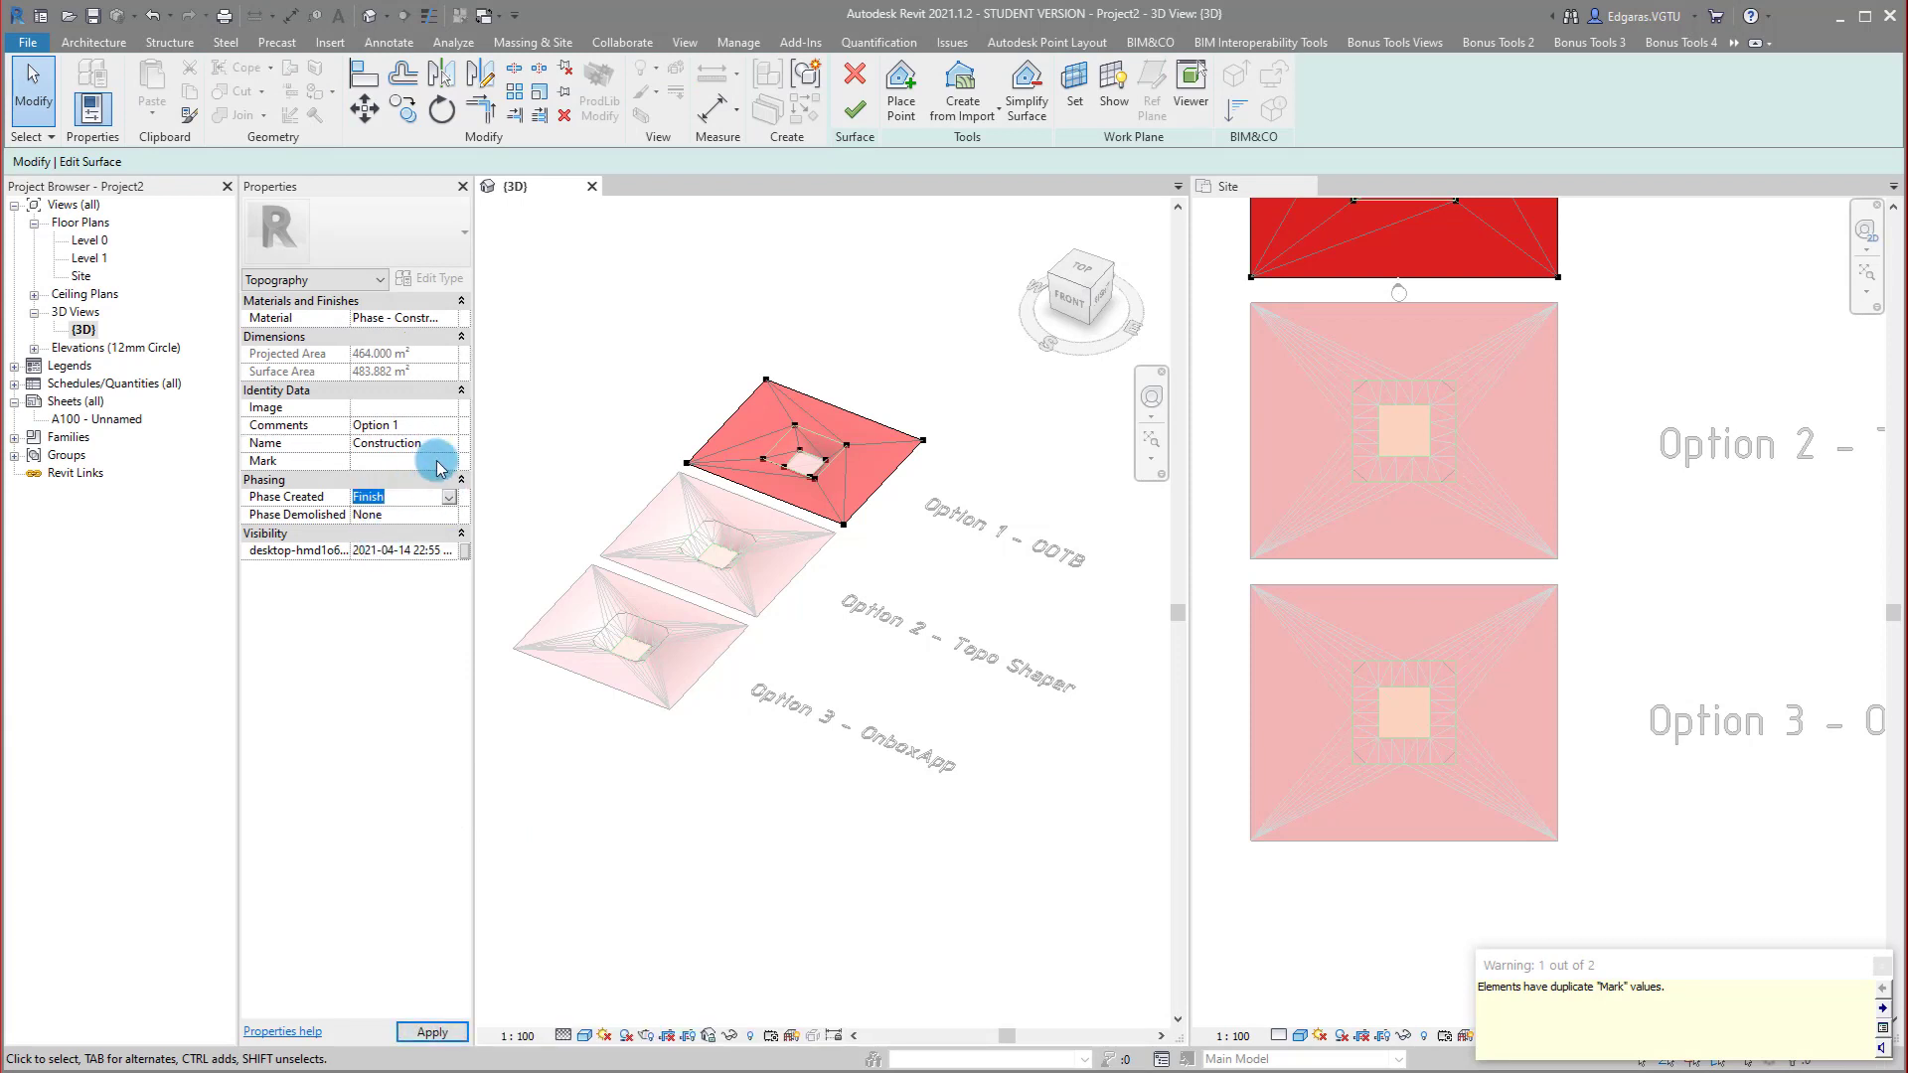
left_click(434, 444)
left_click(381, 460)
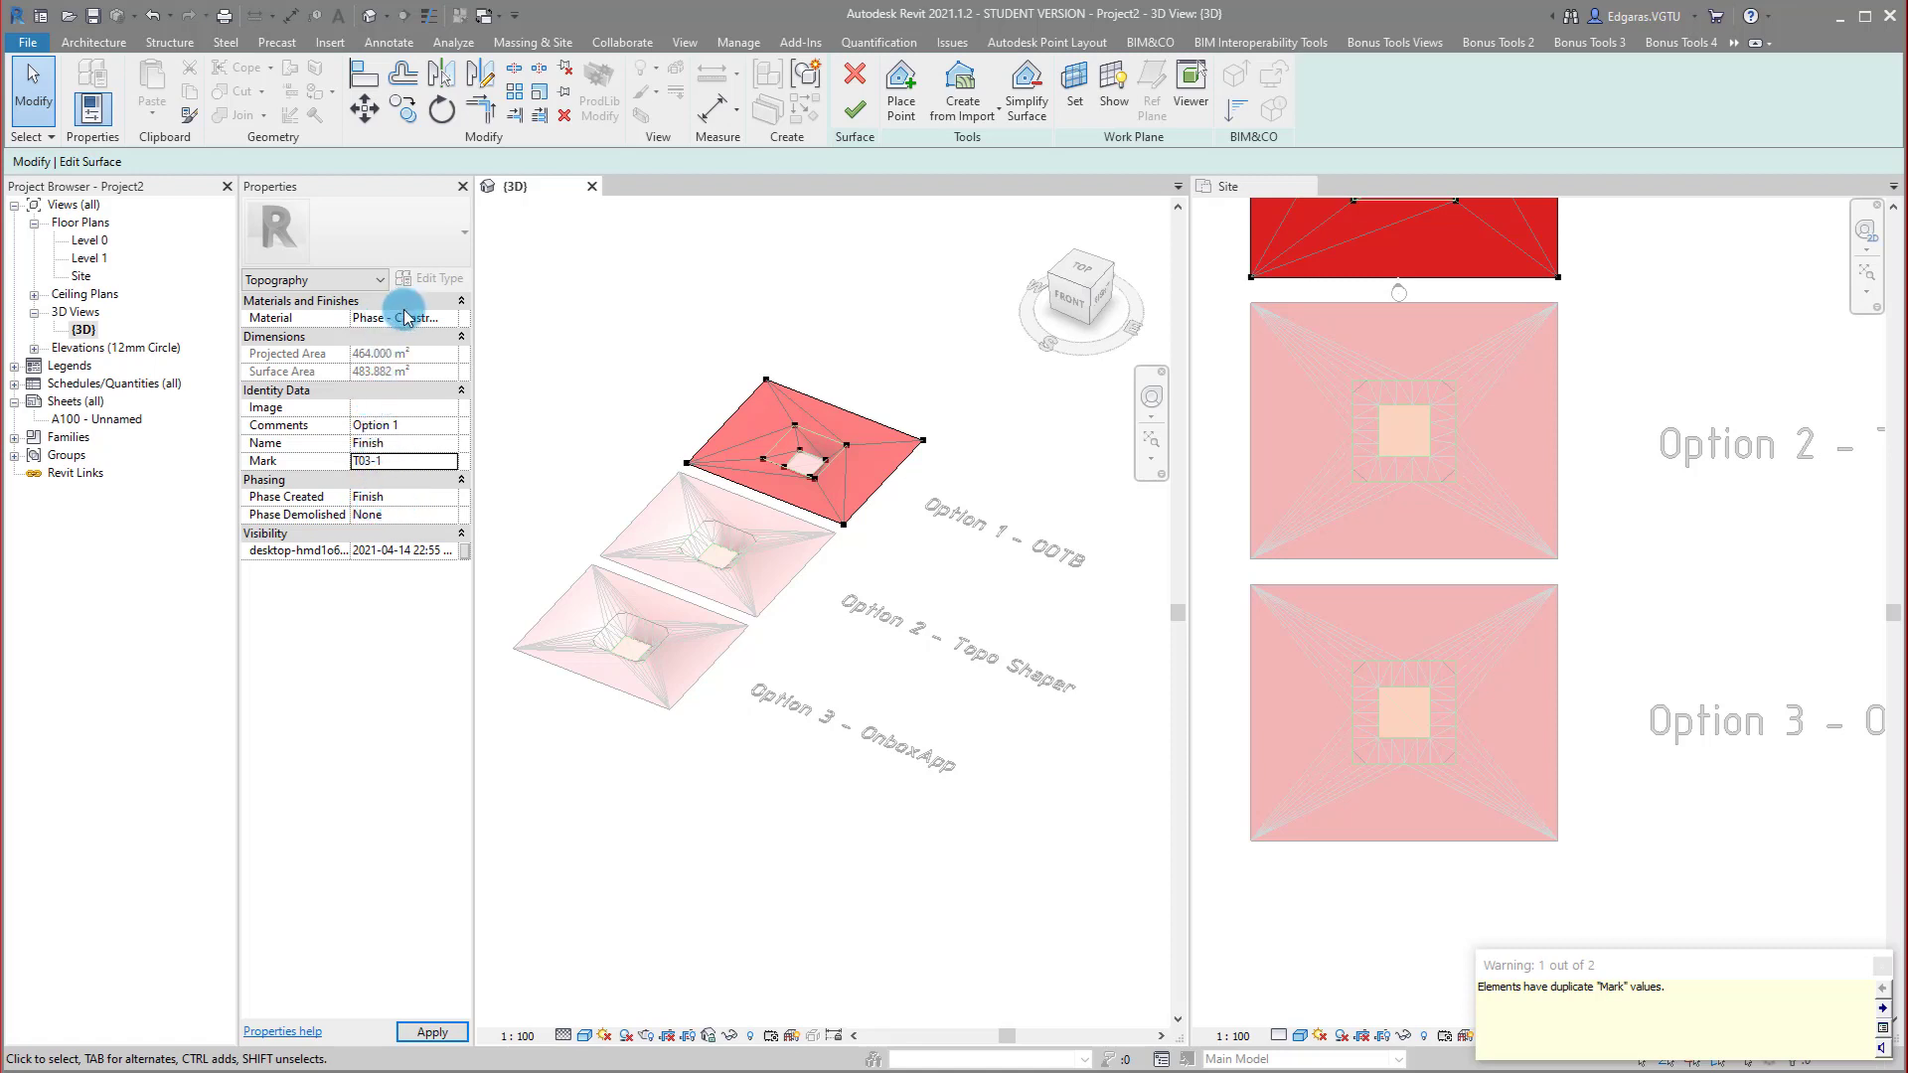
From the graded surface's material setting, rename the existing material Phase - New as Phase - Finish.
left_click(460, 317)
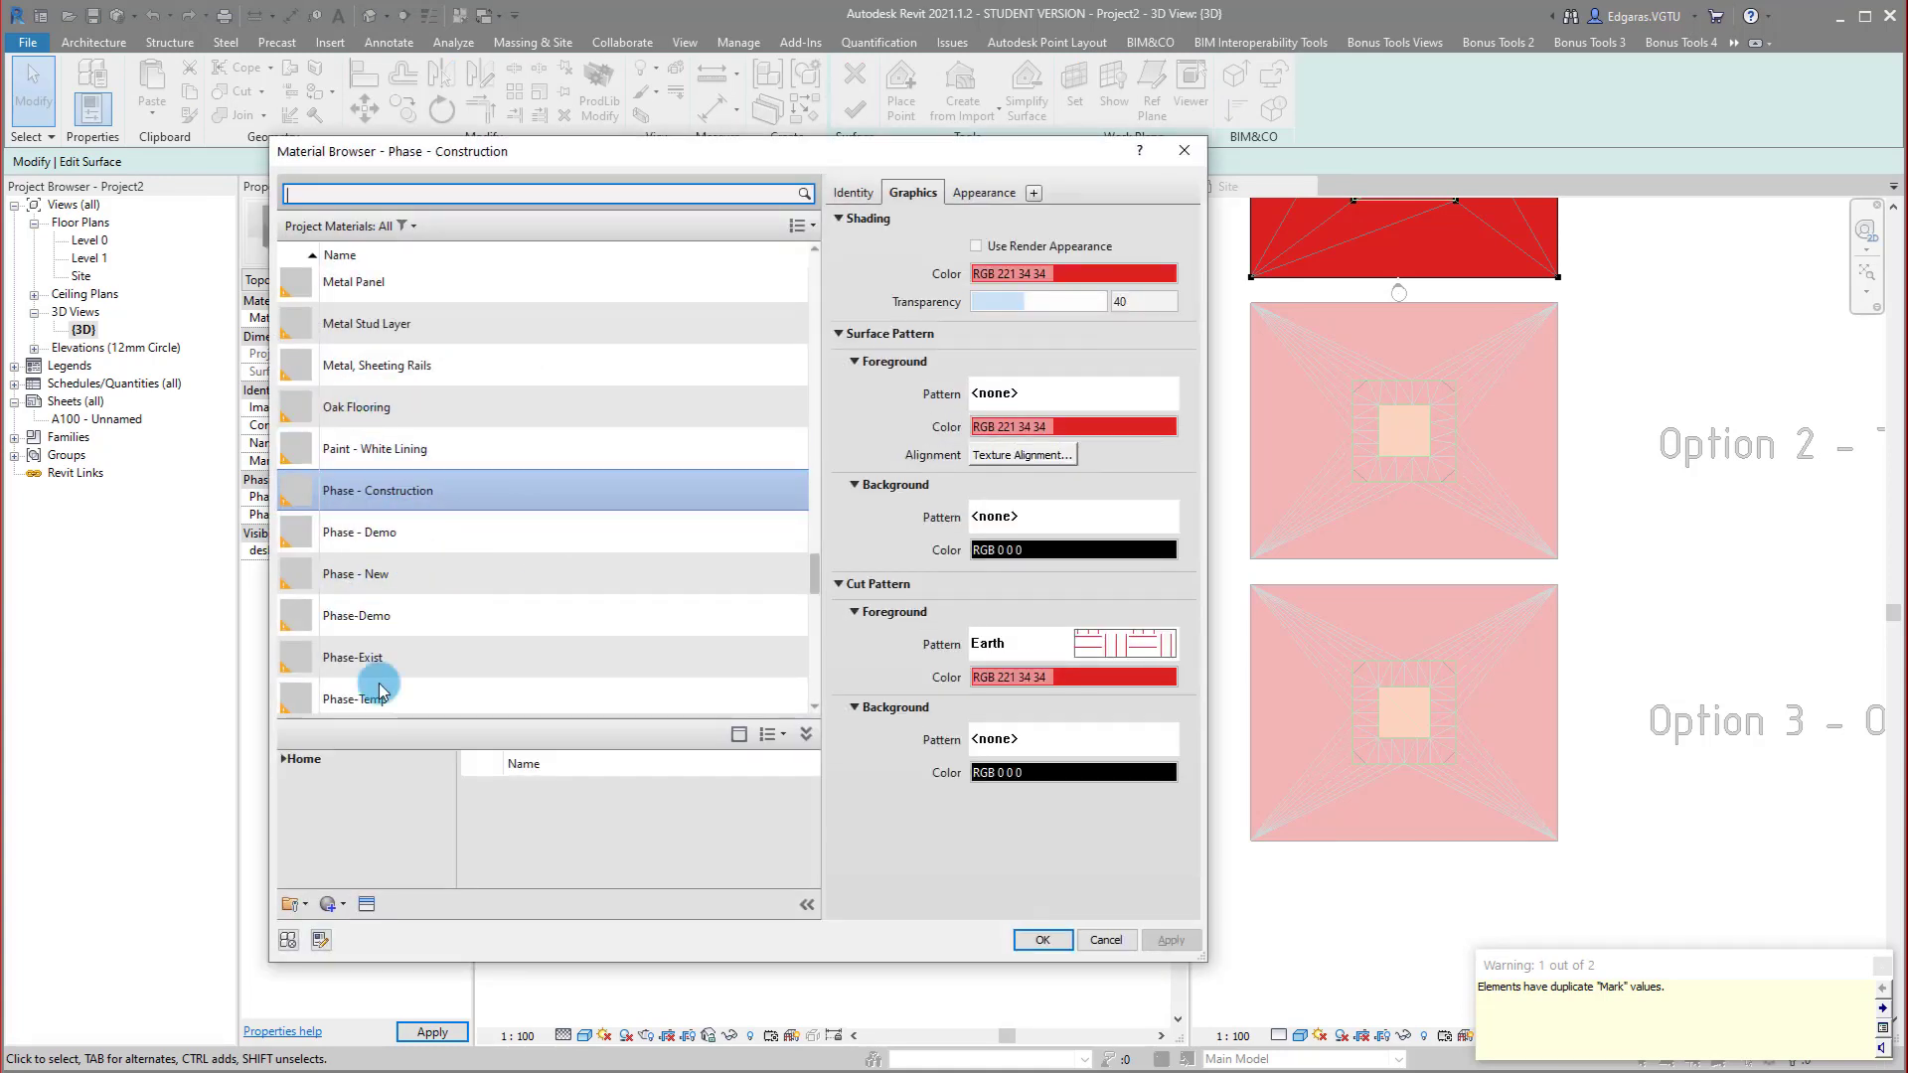
left_click(375, 573)
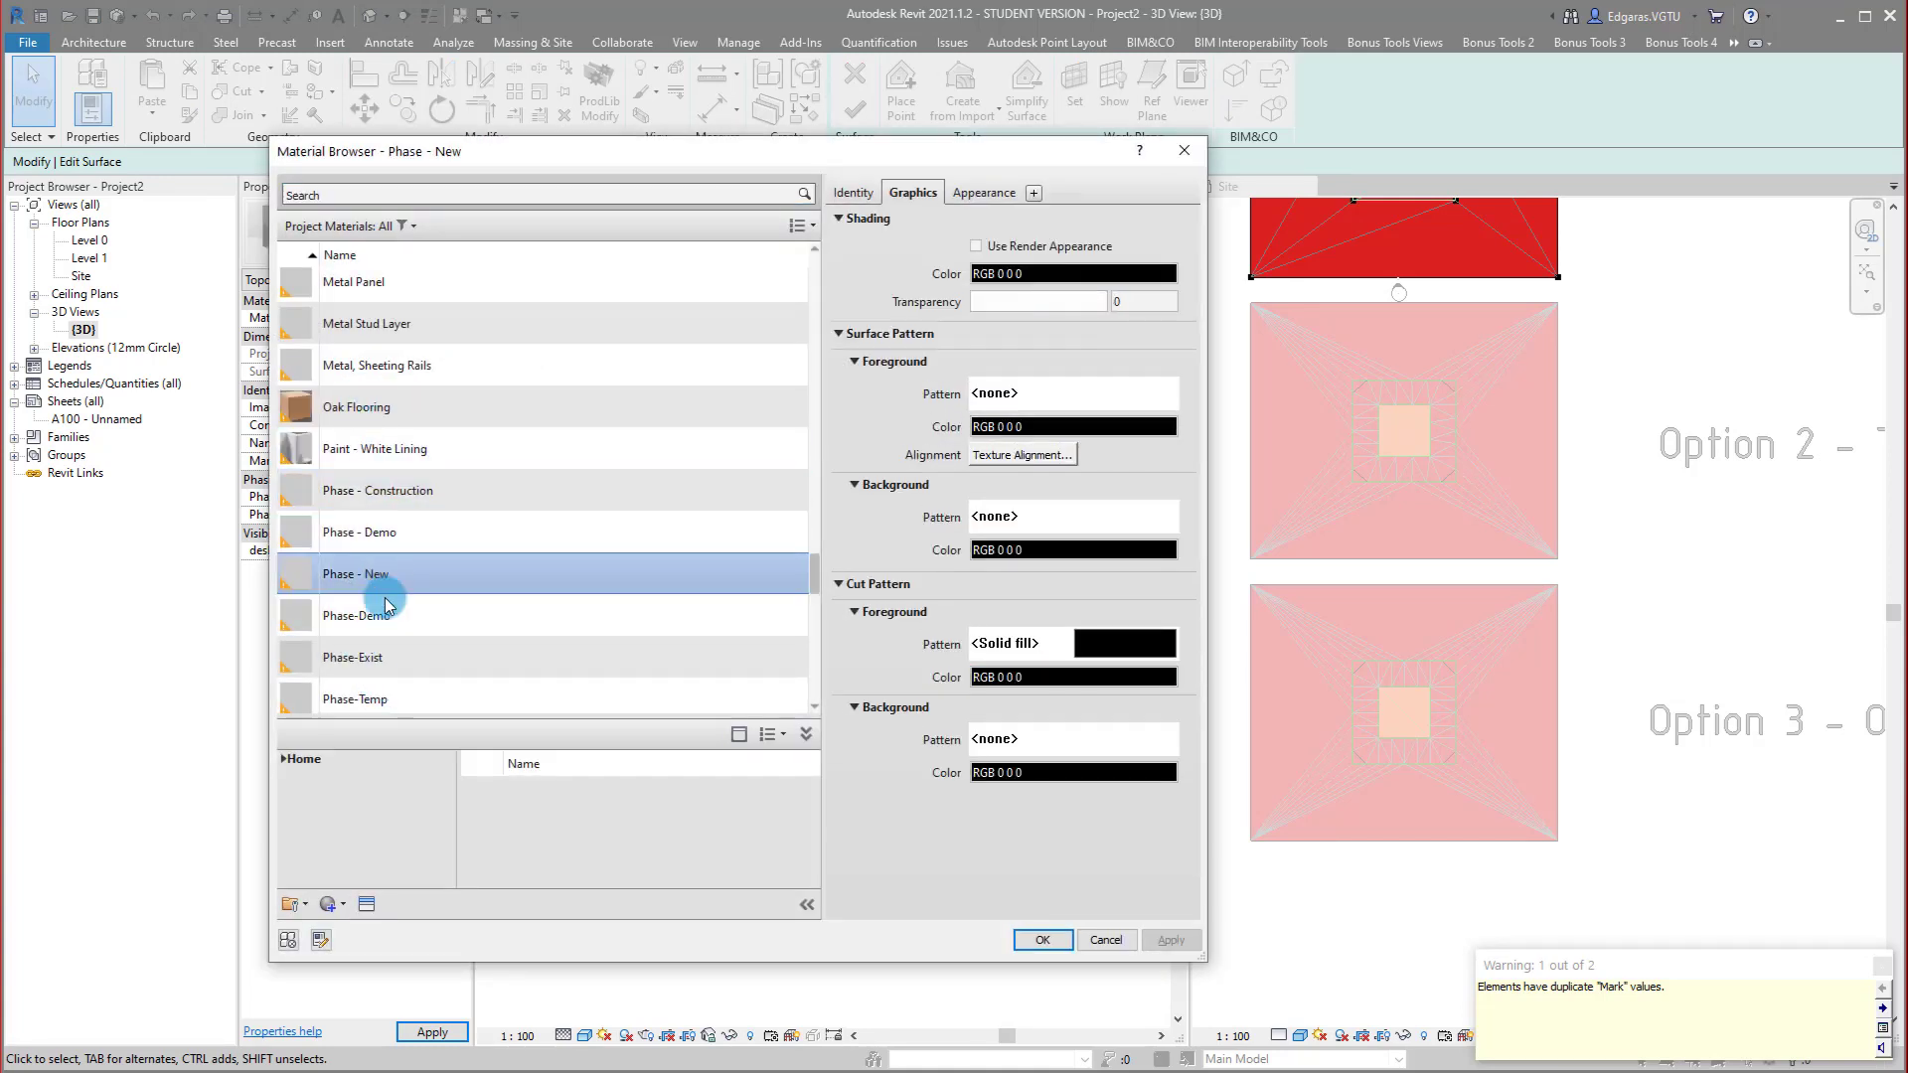
right_click(382, 572)
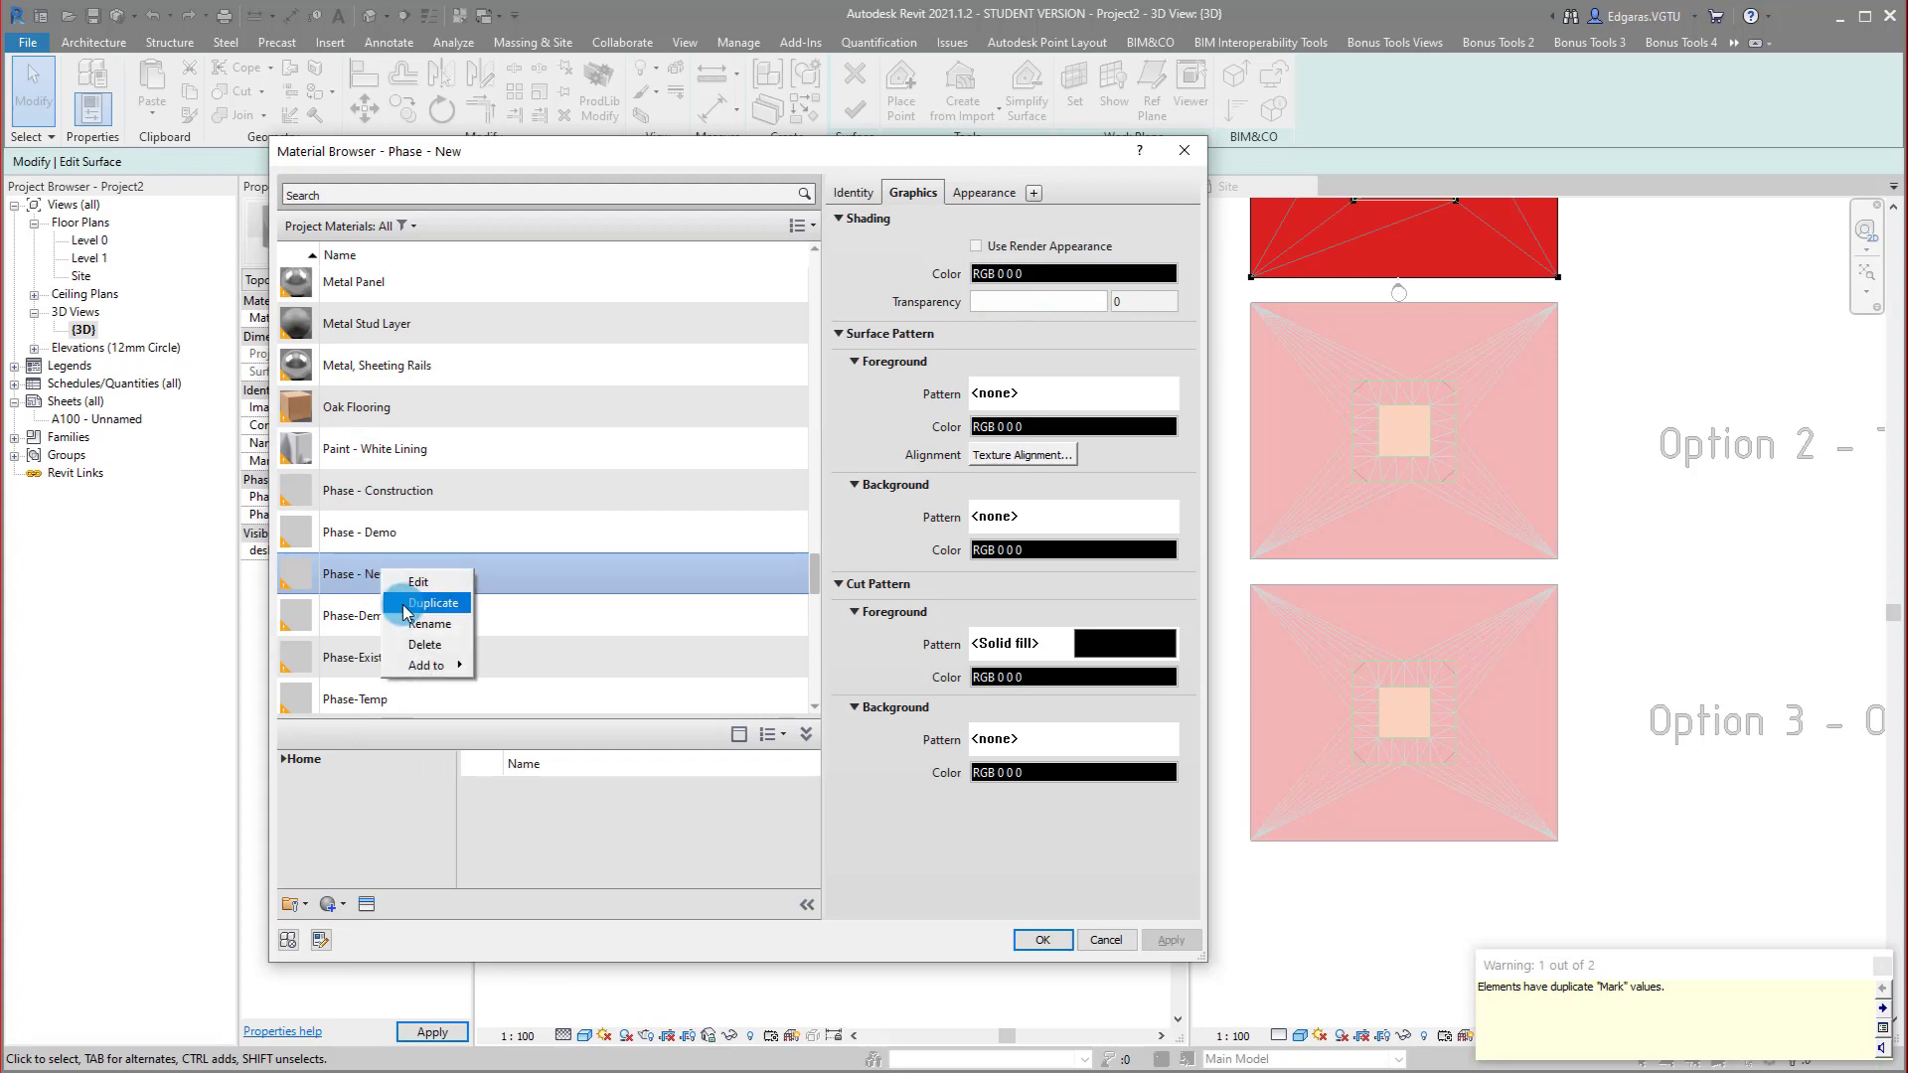
left_click(421, 626)
left_click(381, 576)
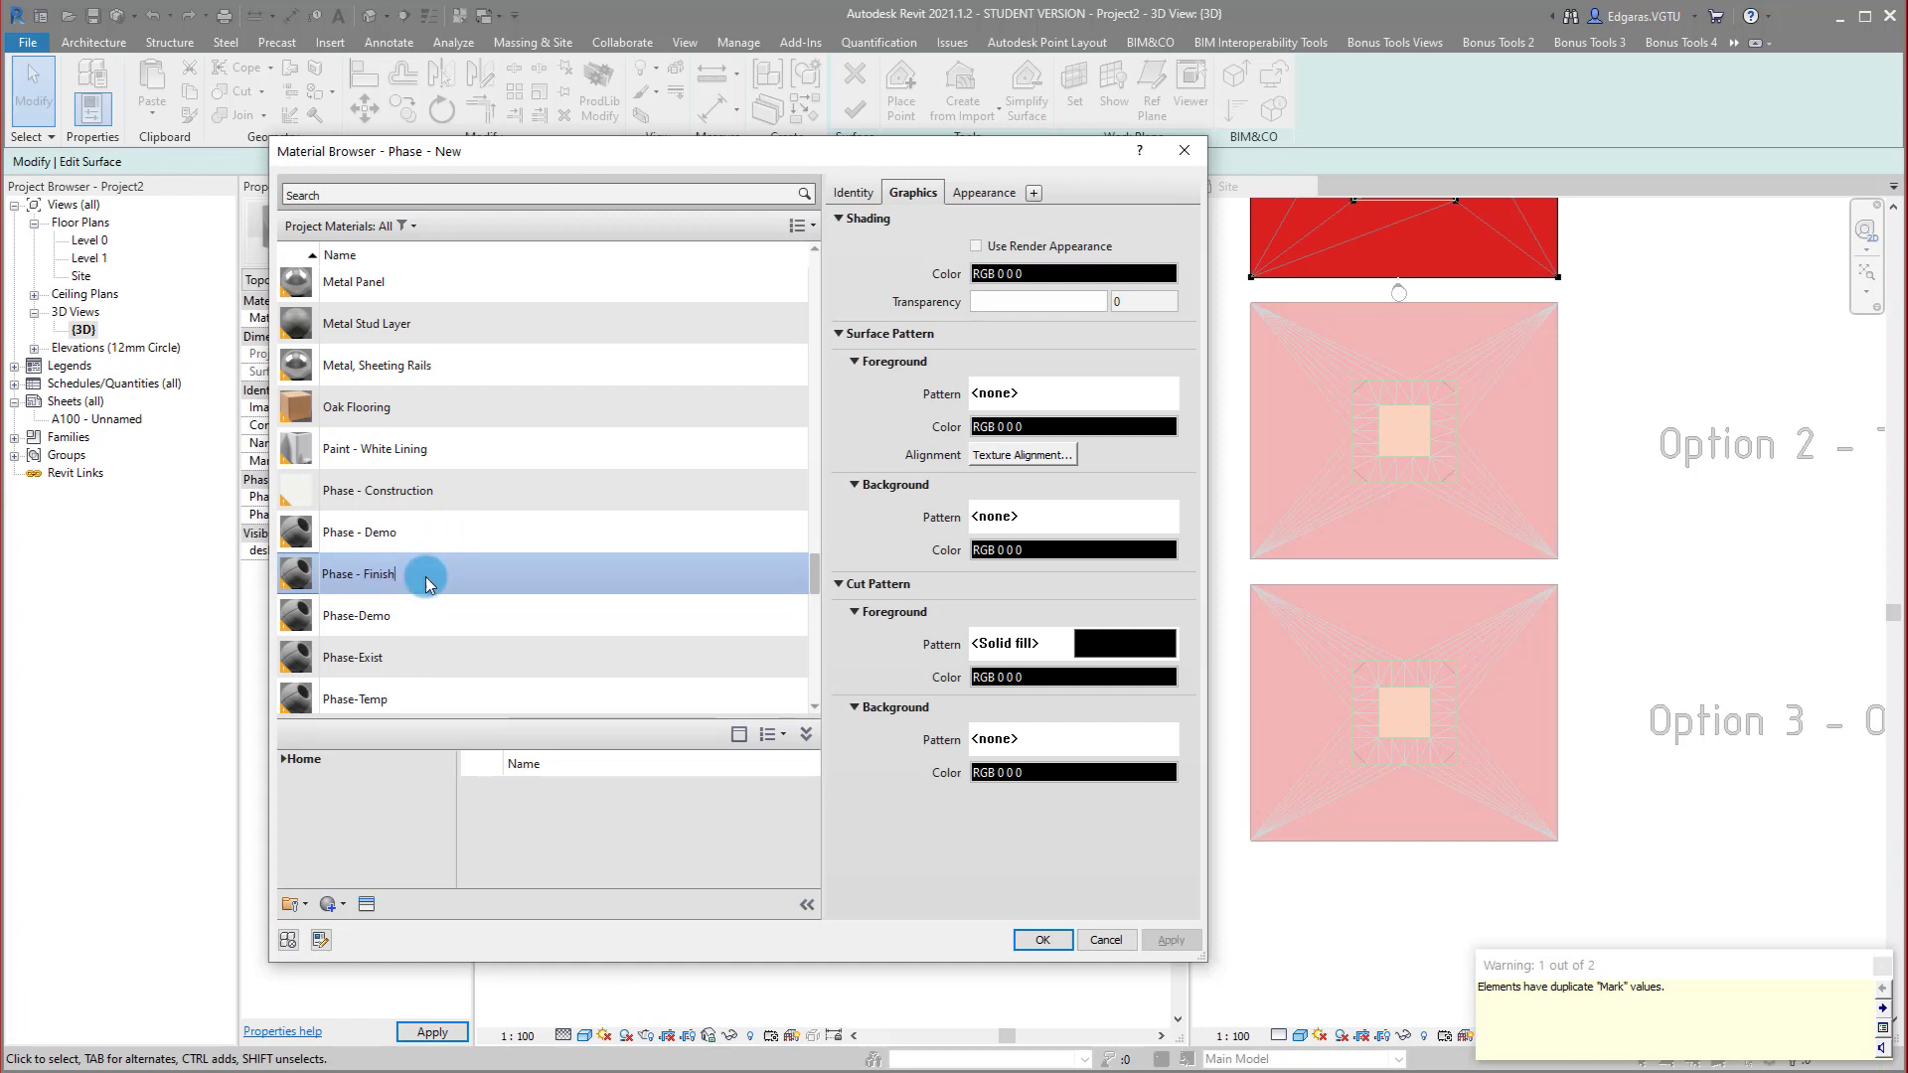
left_click(447, 534)
left_click(419, 581)
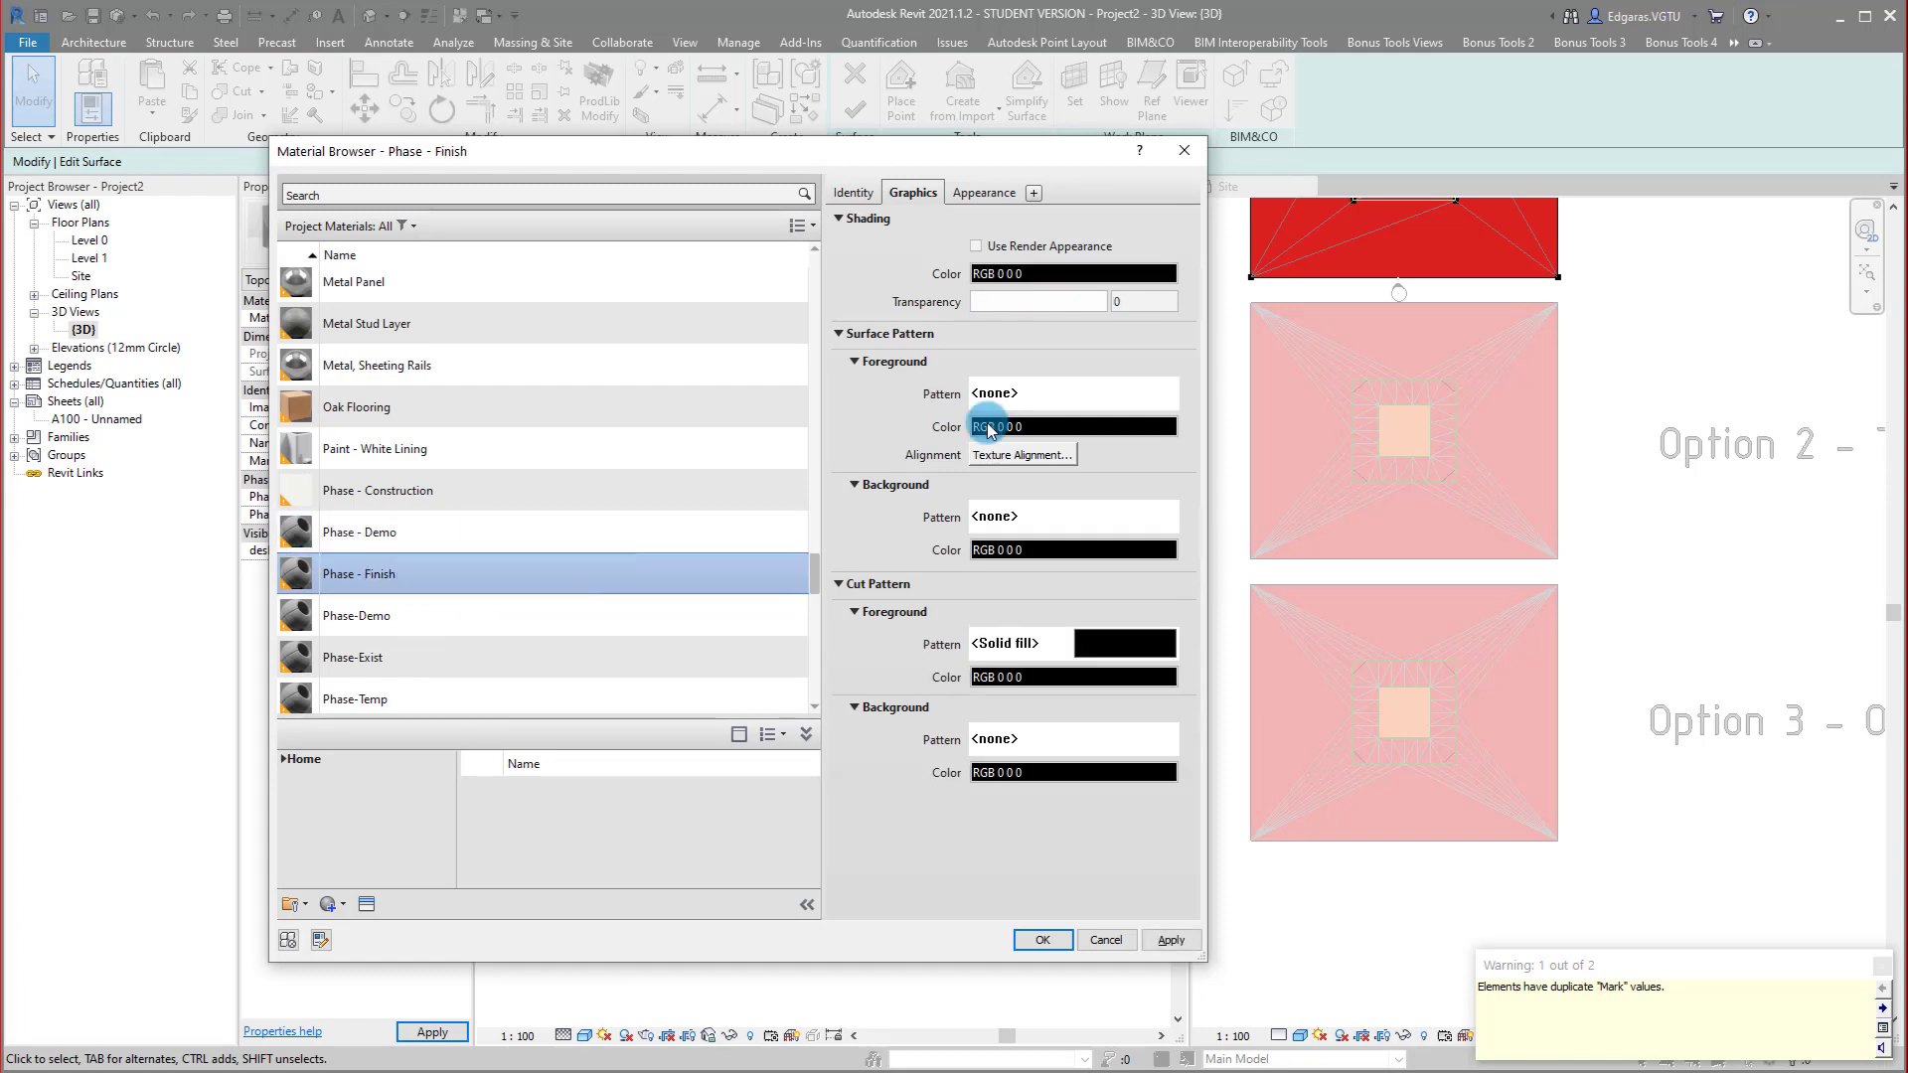
Set the foreground colours of the Phase - Finish cut pattern and surface pattern to blue, RGB 6 150 215.
left_click(1089, 681)
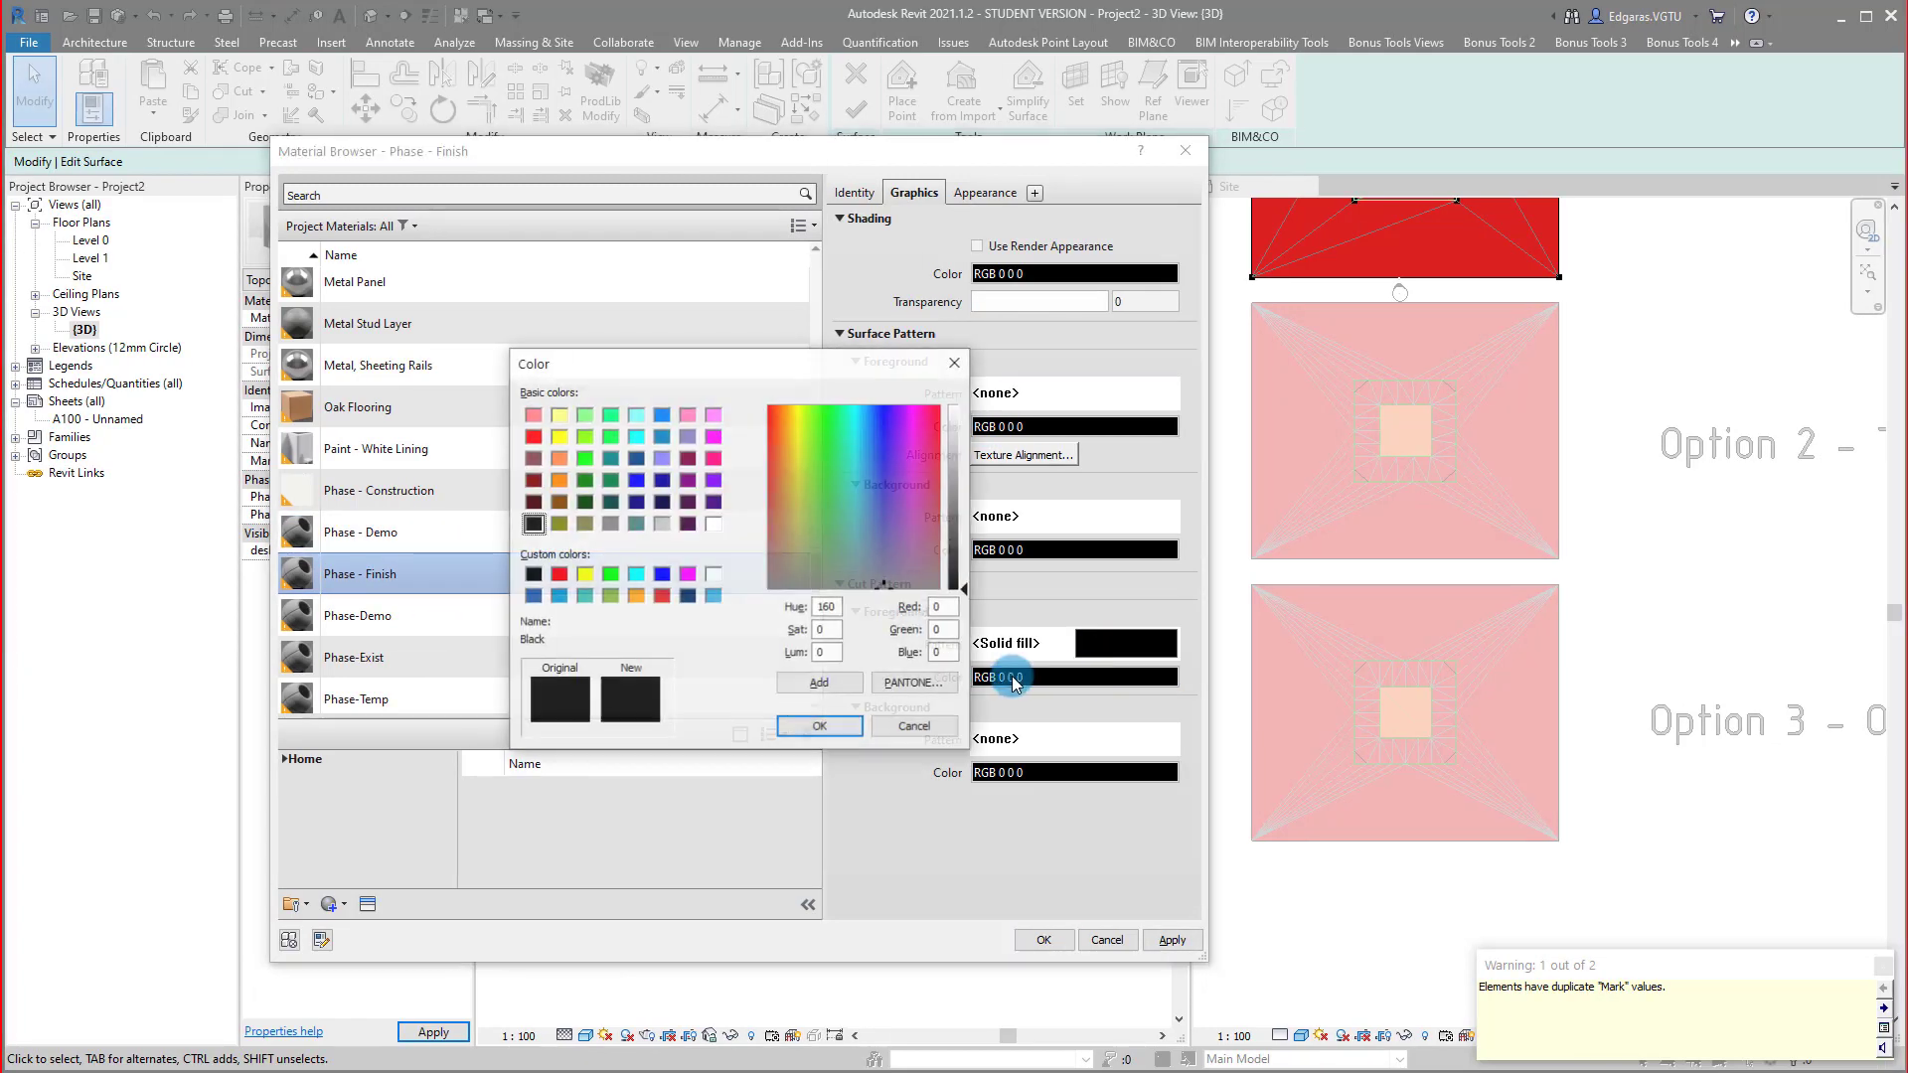
left_click(558, 596)
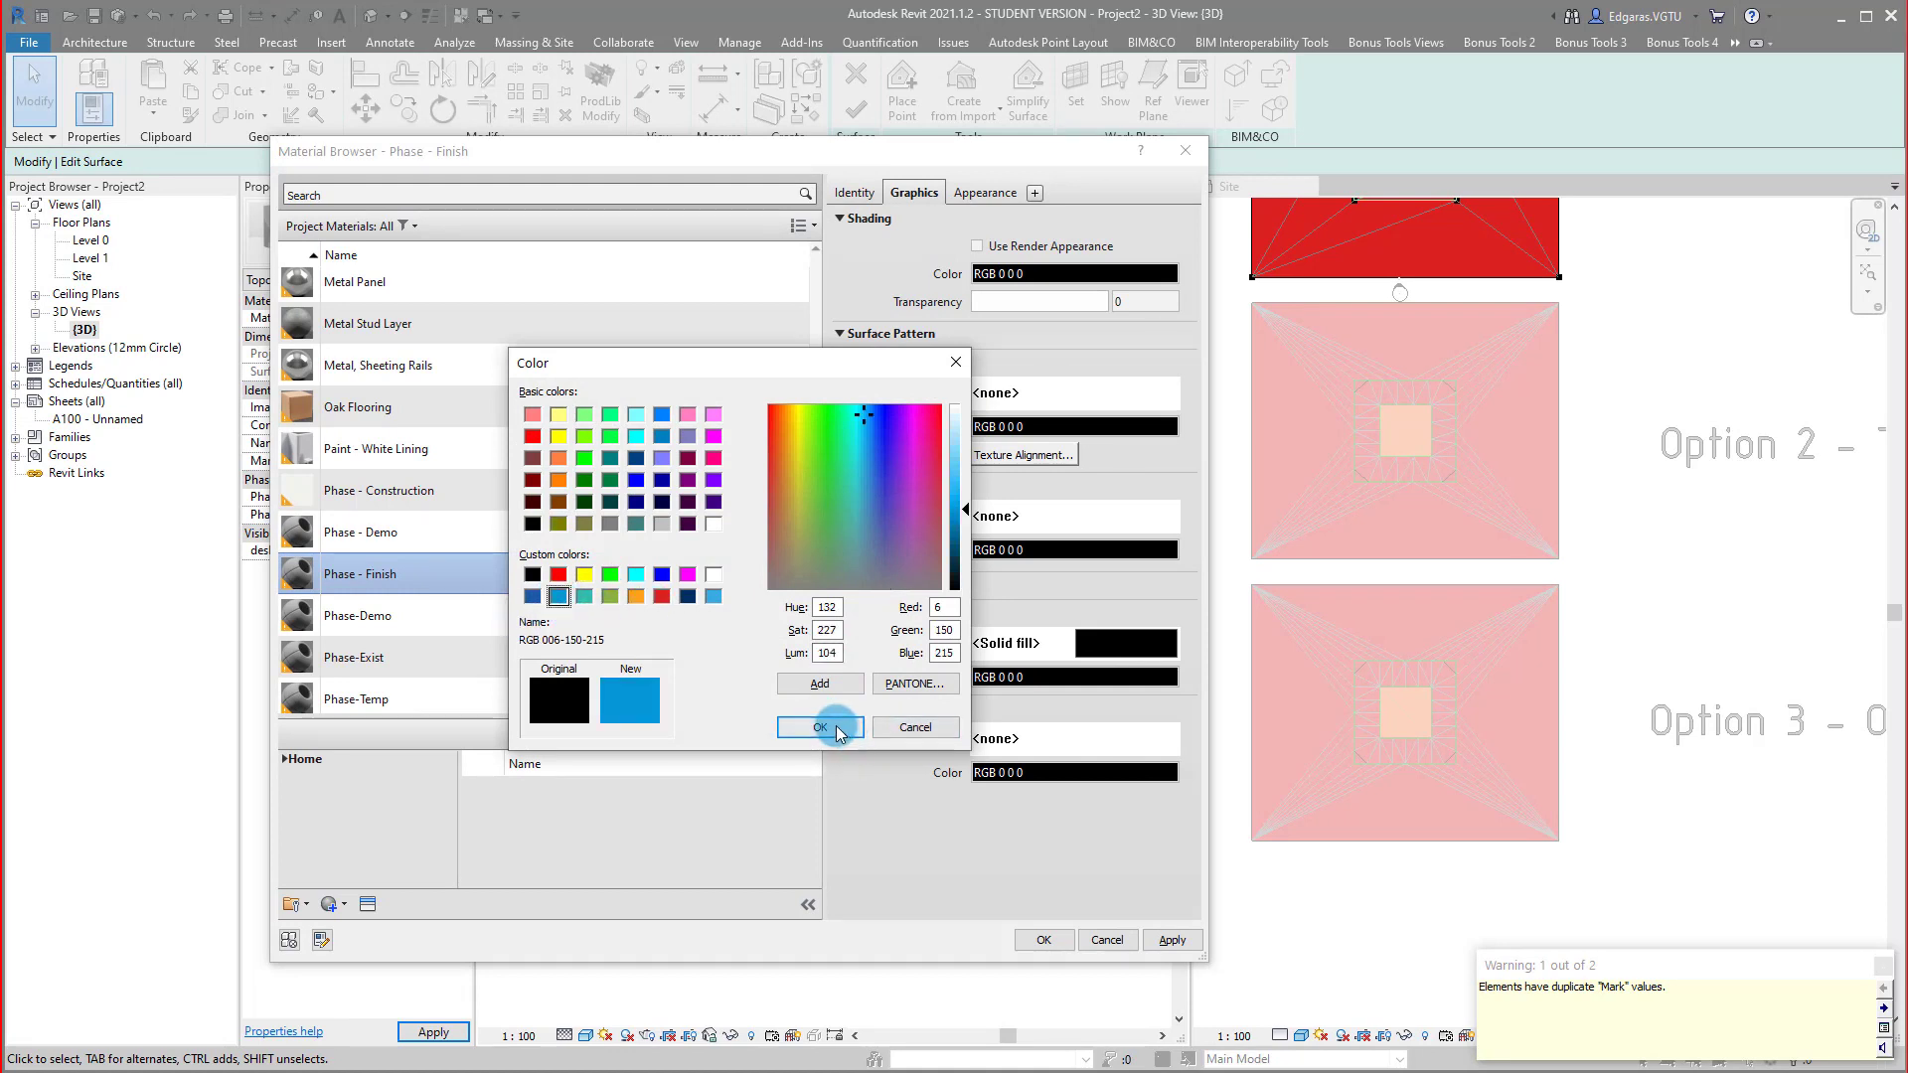
left_click(837, 730)
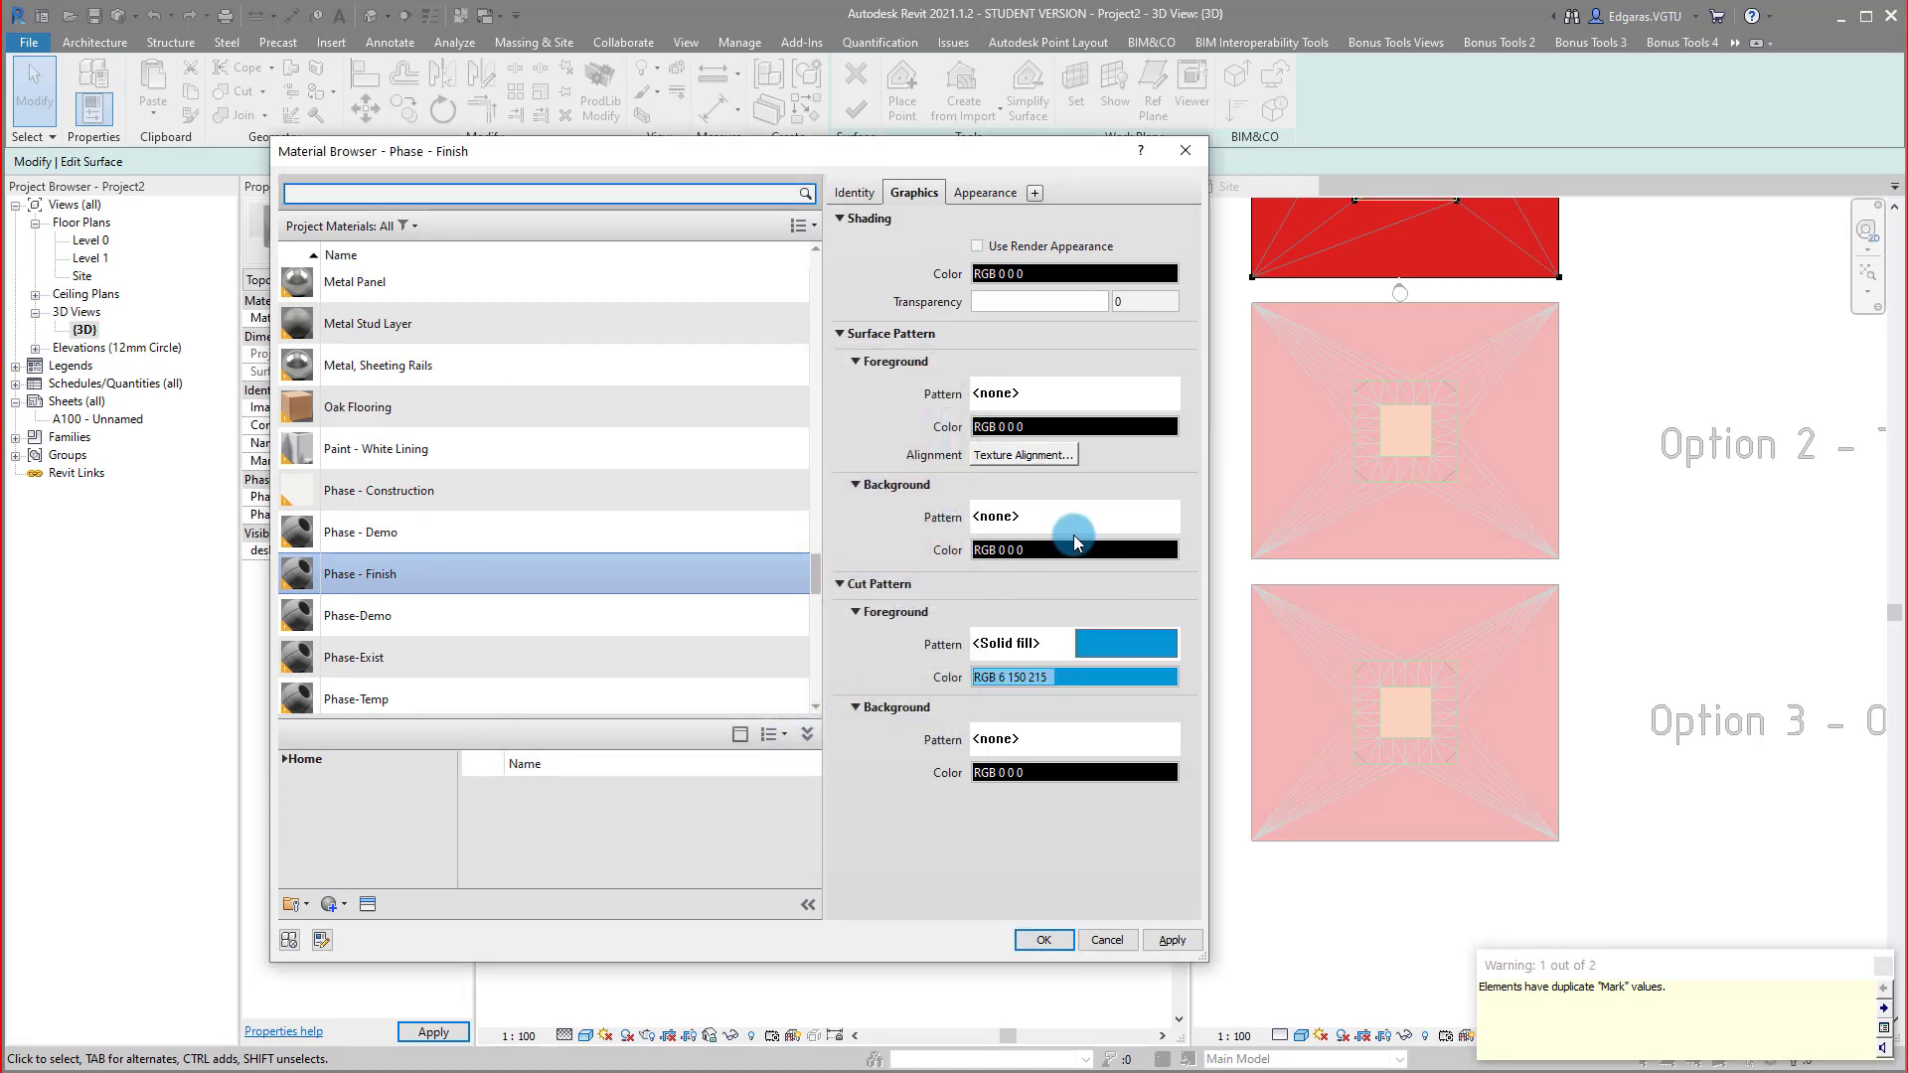
left_click(1075, 426)
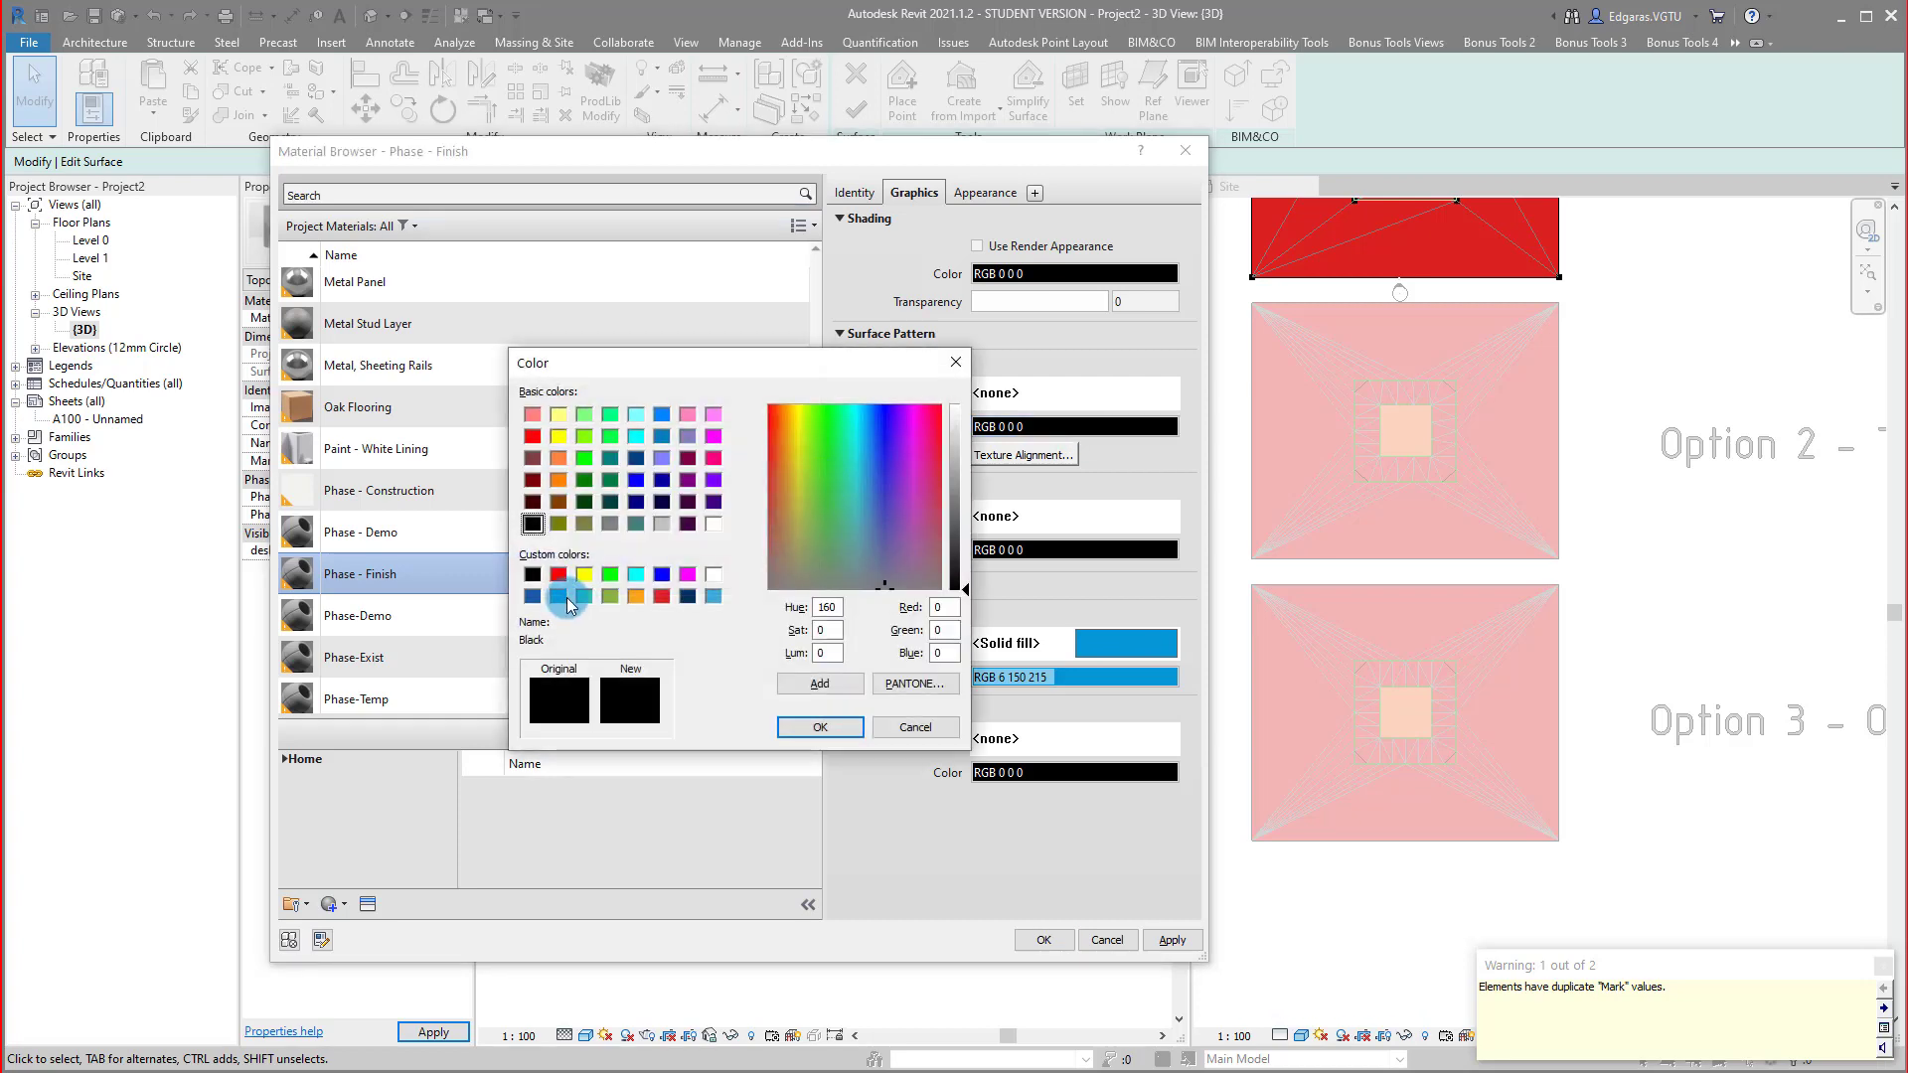
left_click(558, 596)
left_click(837, 727)
Change the cut foreground pattern of Phase - Finish to the Earth drafting pattern.
left_click(1100, 642)
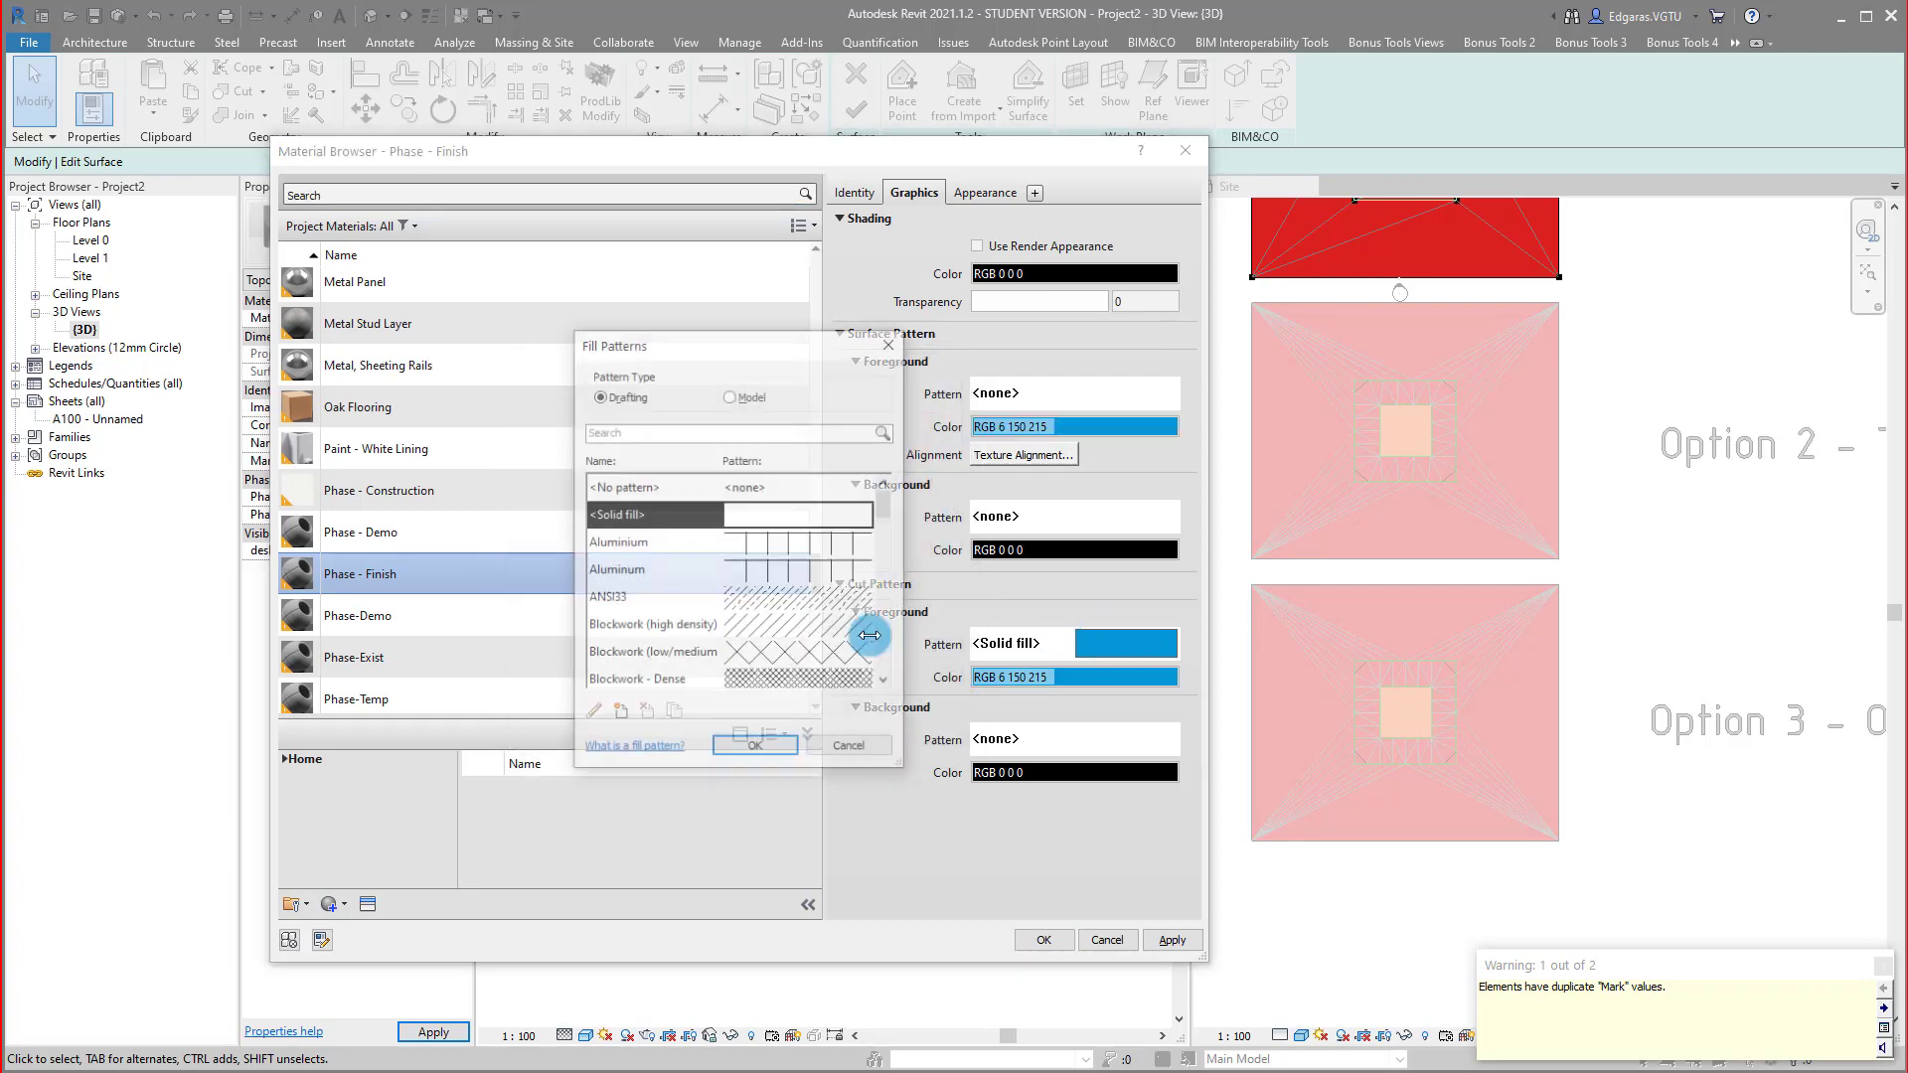
scroll(760, 644, "down", 10)
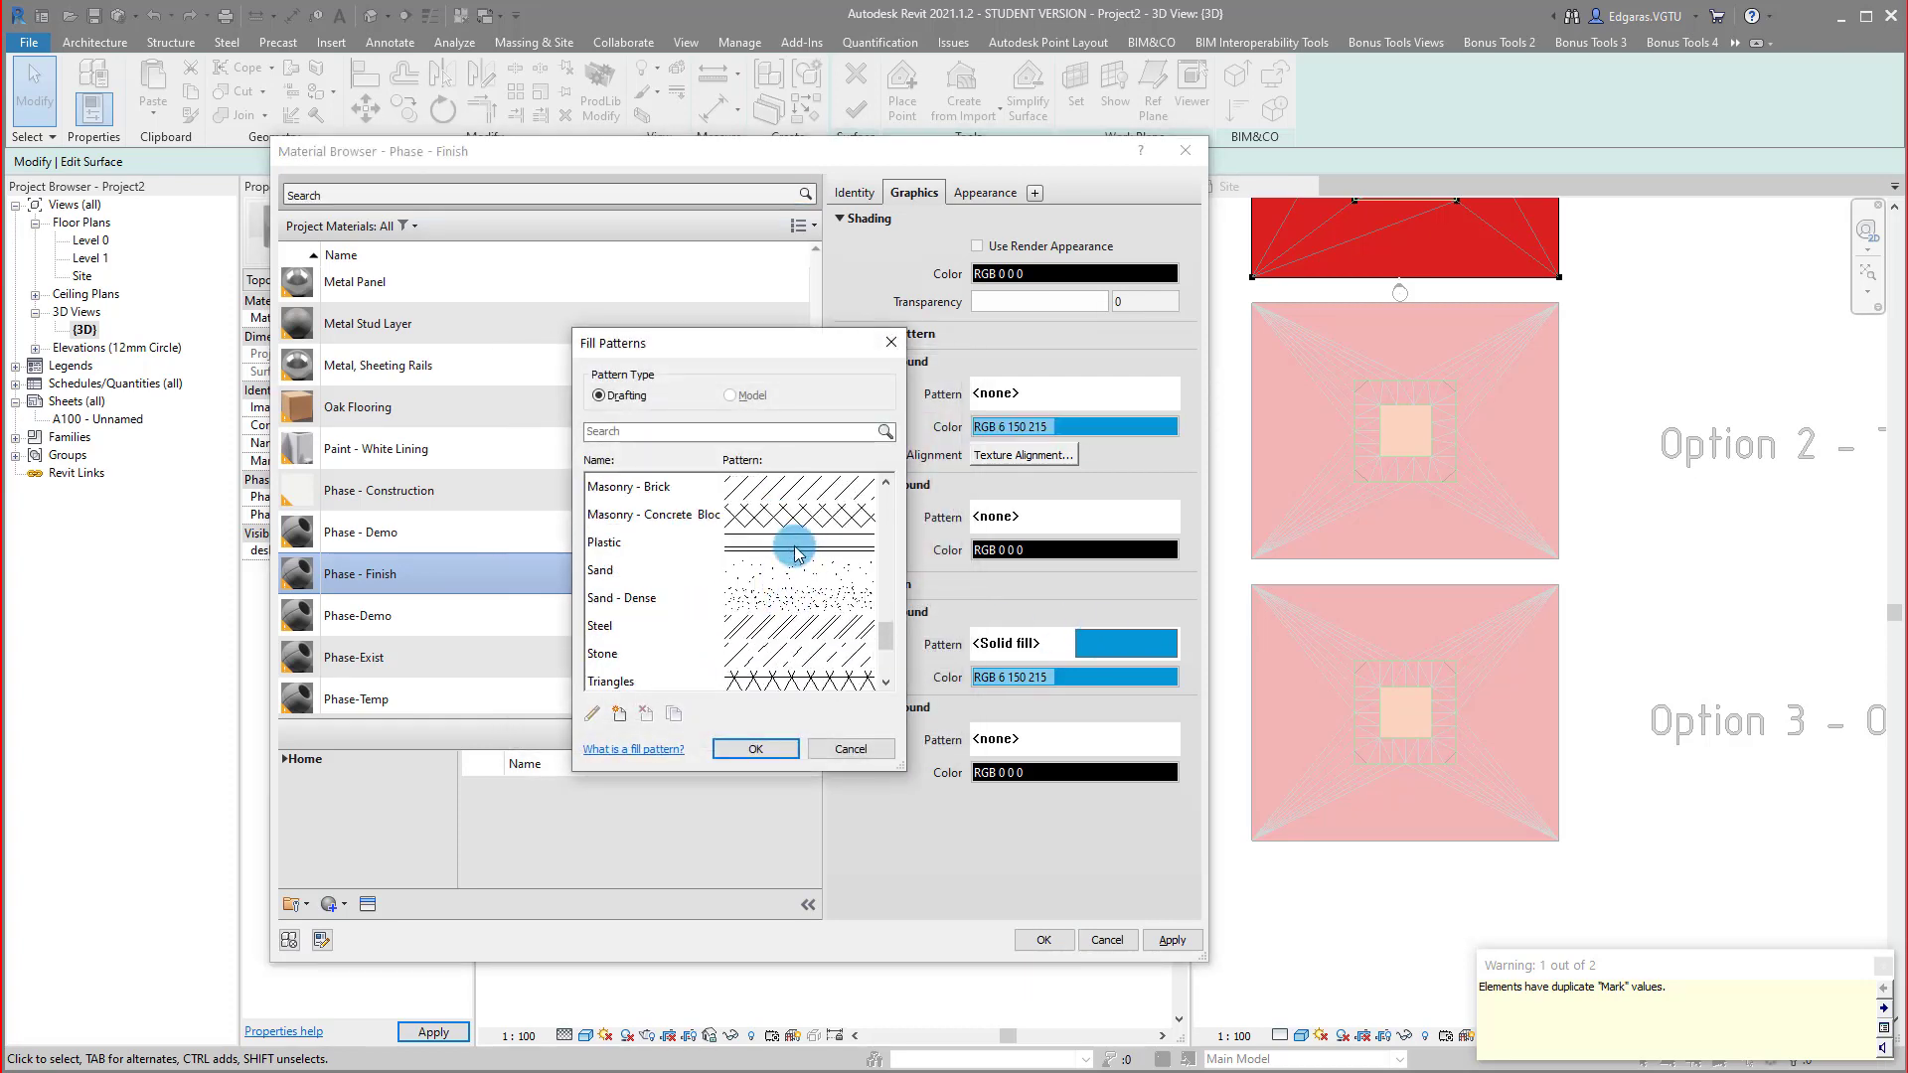
scroll(785, 596, "up", 2)
left_click(709, 432)
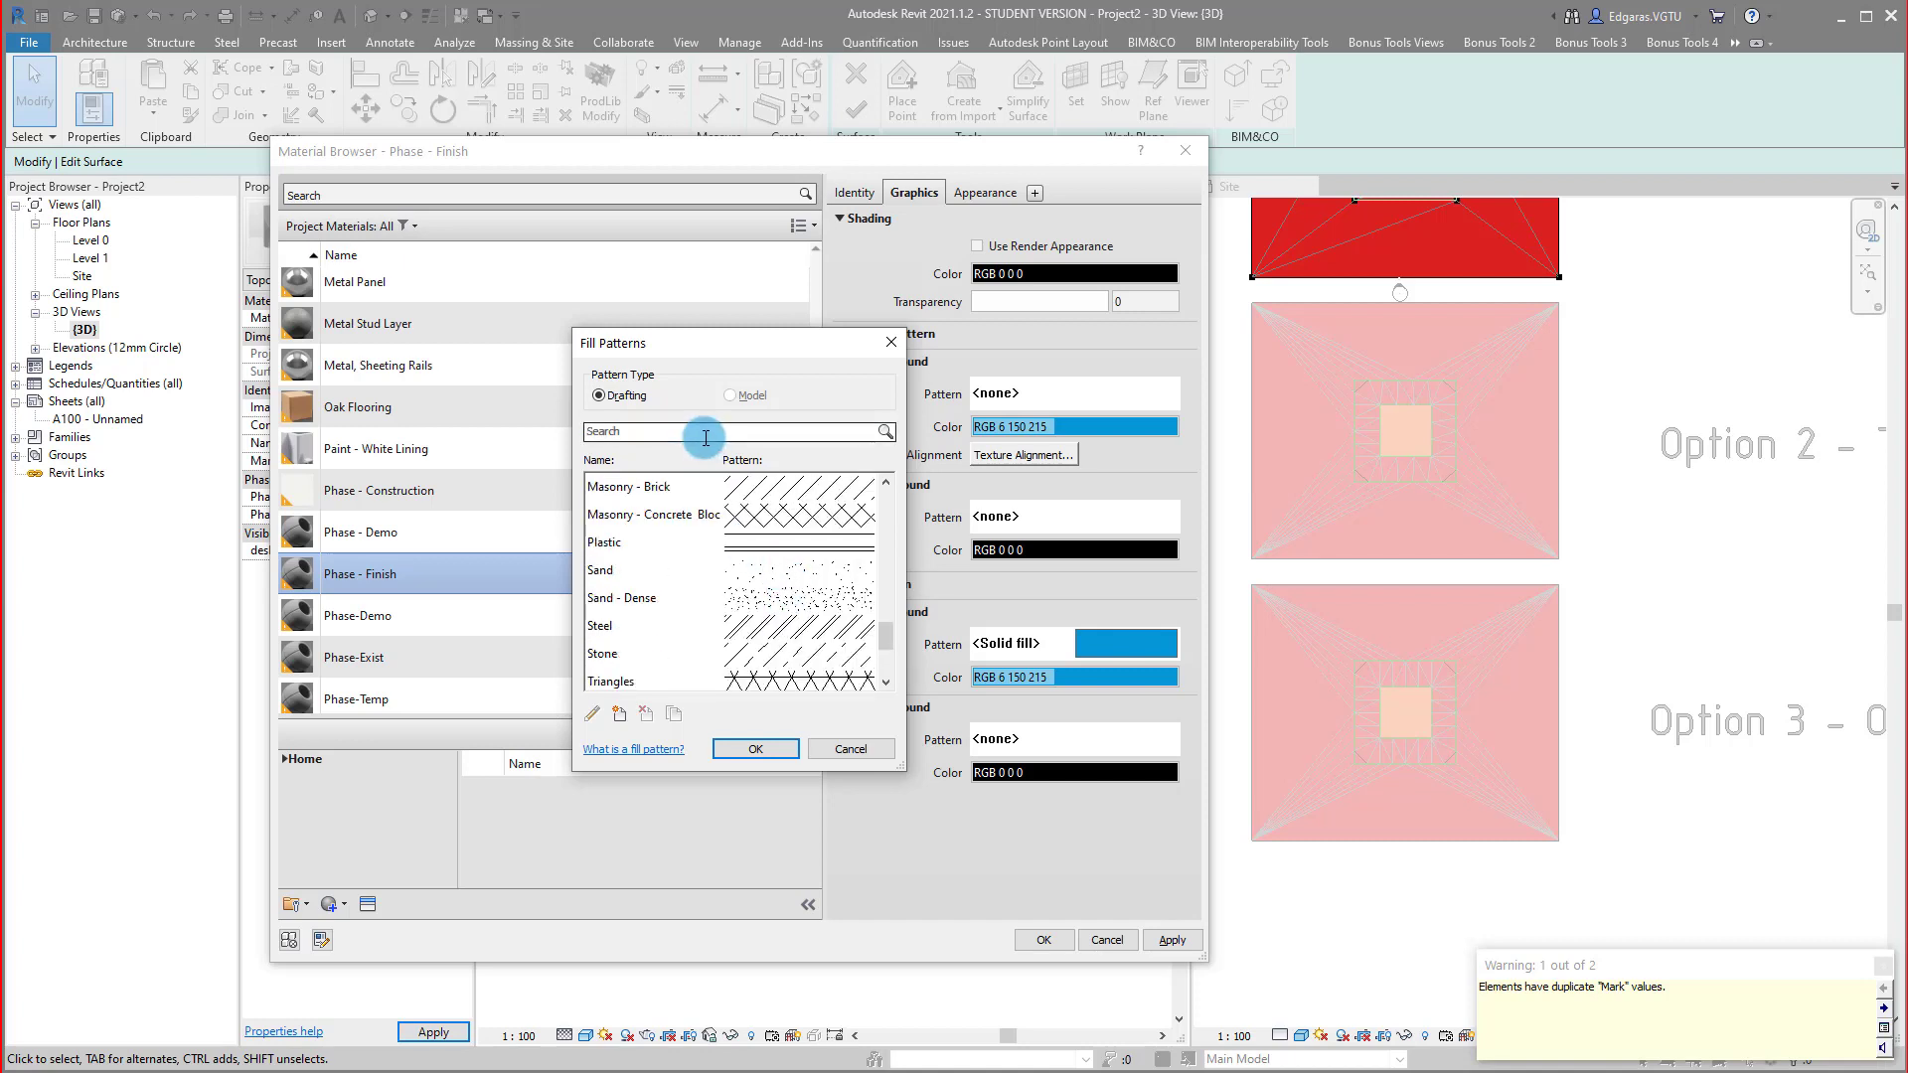
type("ea")
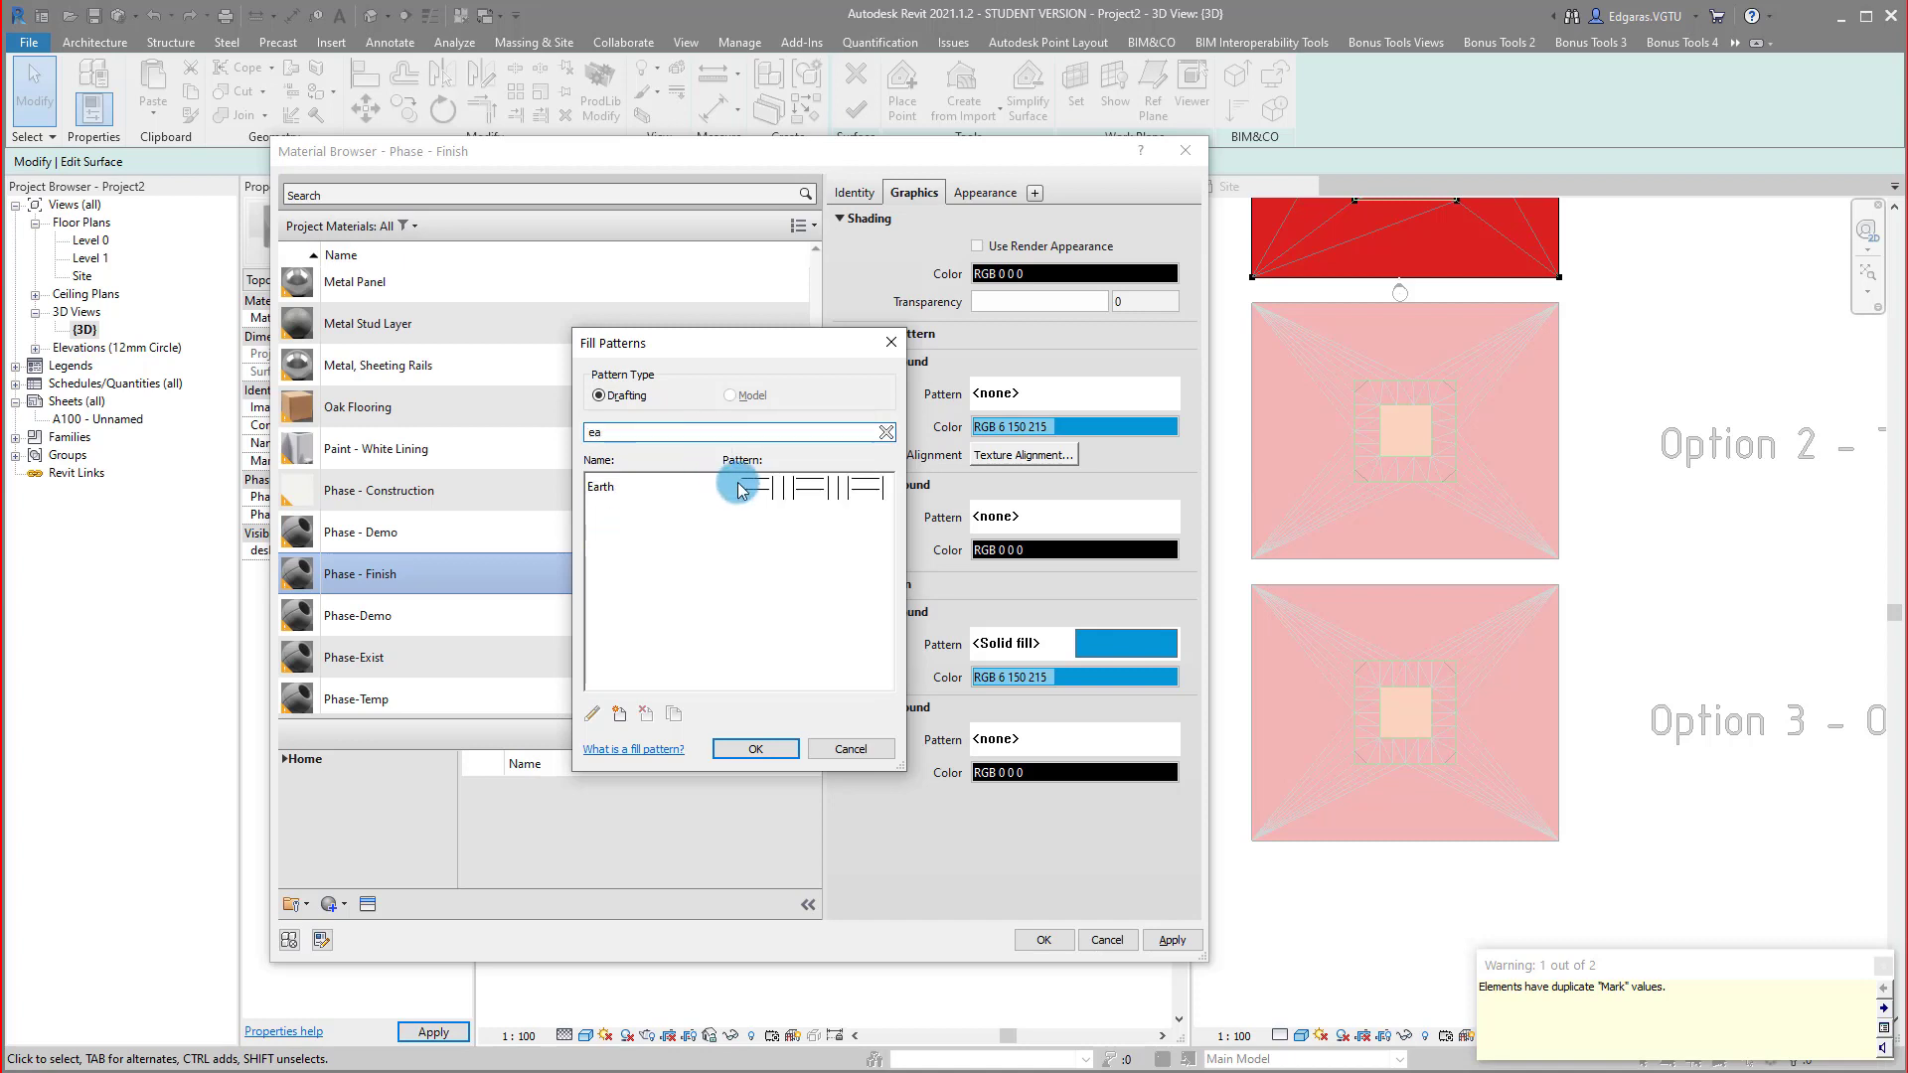
left_click(756, 748)
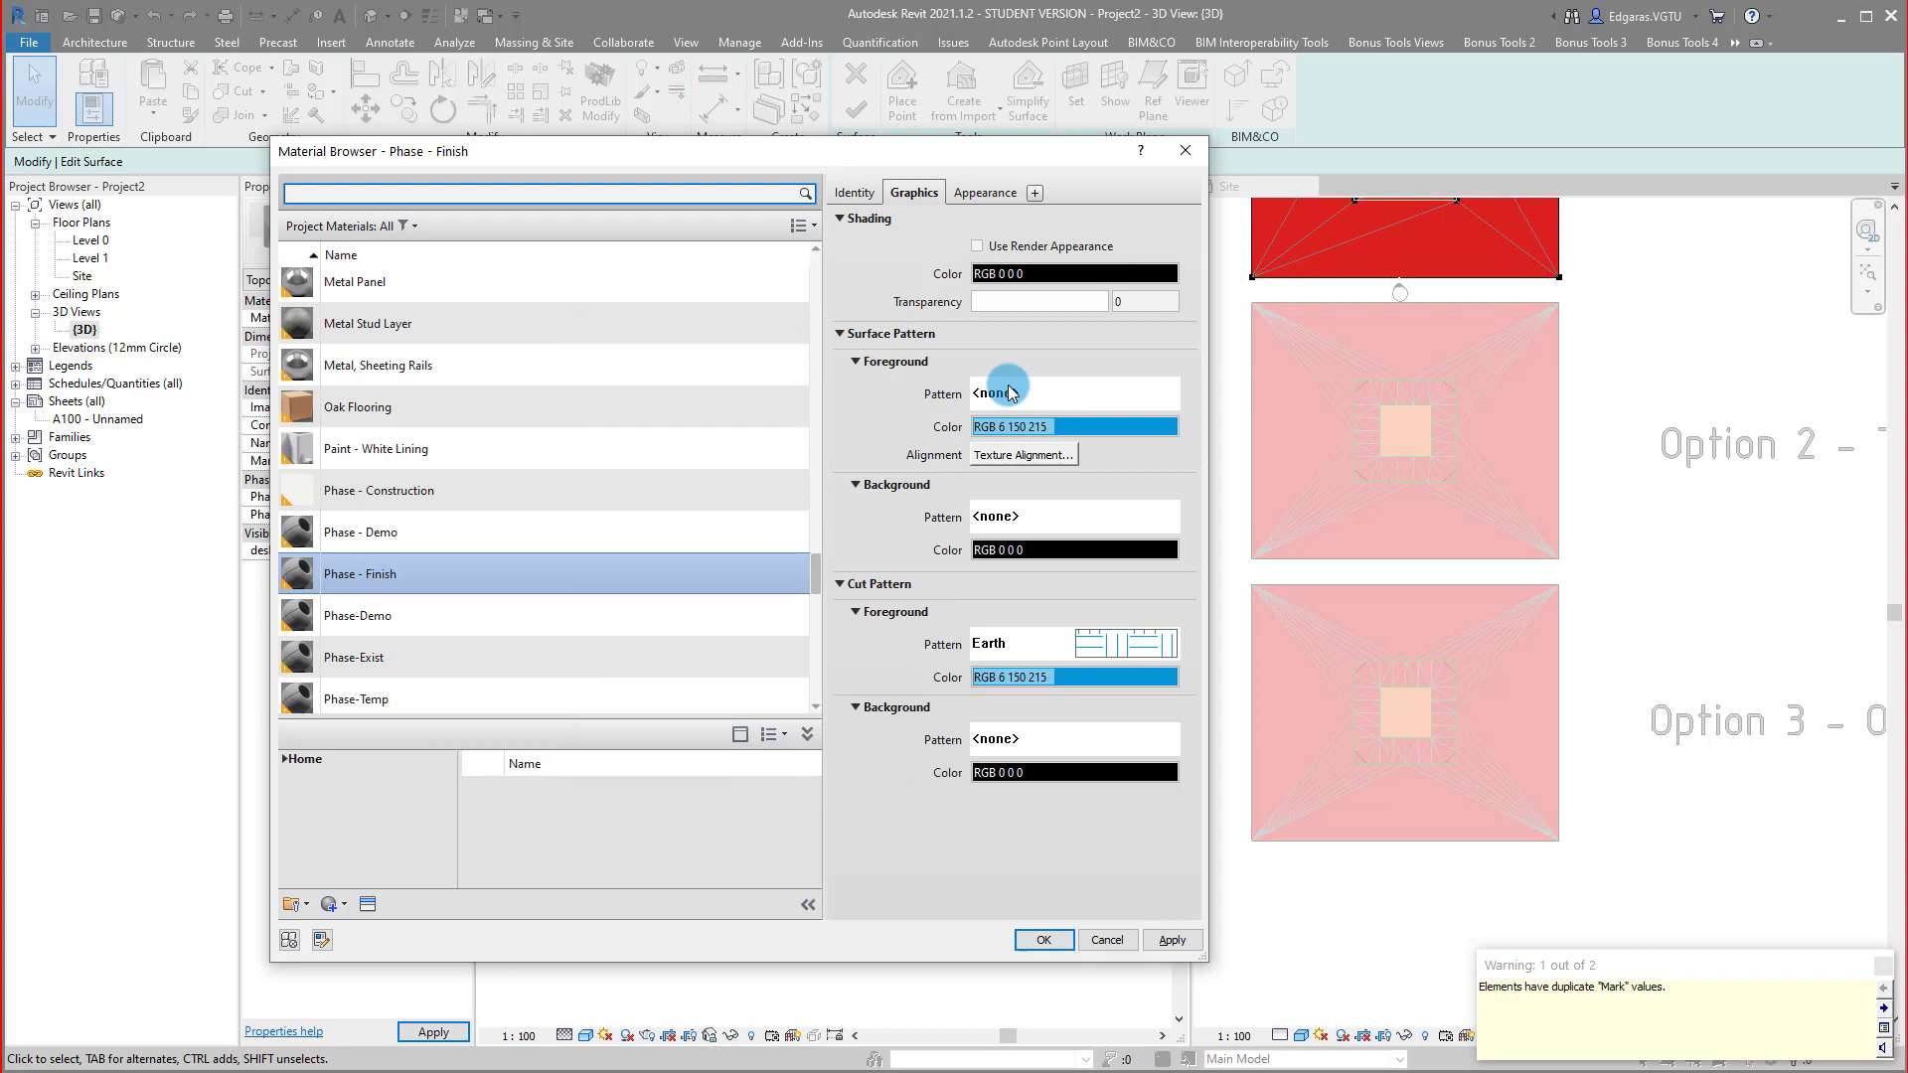
Set the shading colour of Phase - Finish to blue, RGB 6 150 215.
left_click(1059, 279)
left_click(557, 597)
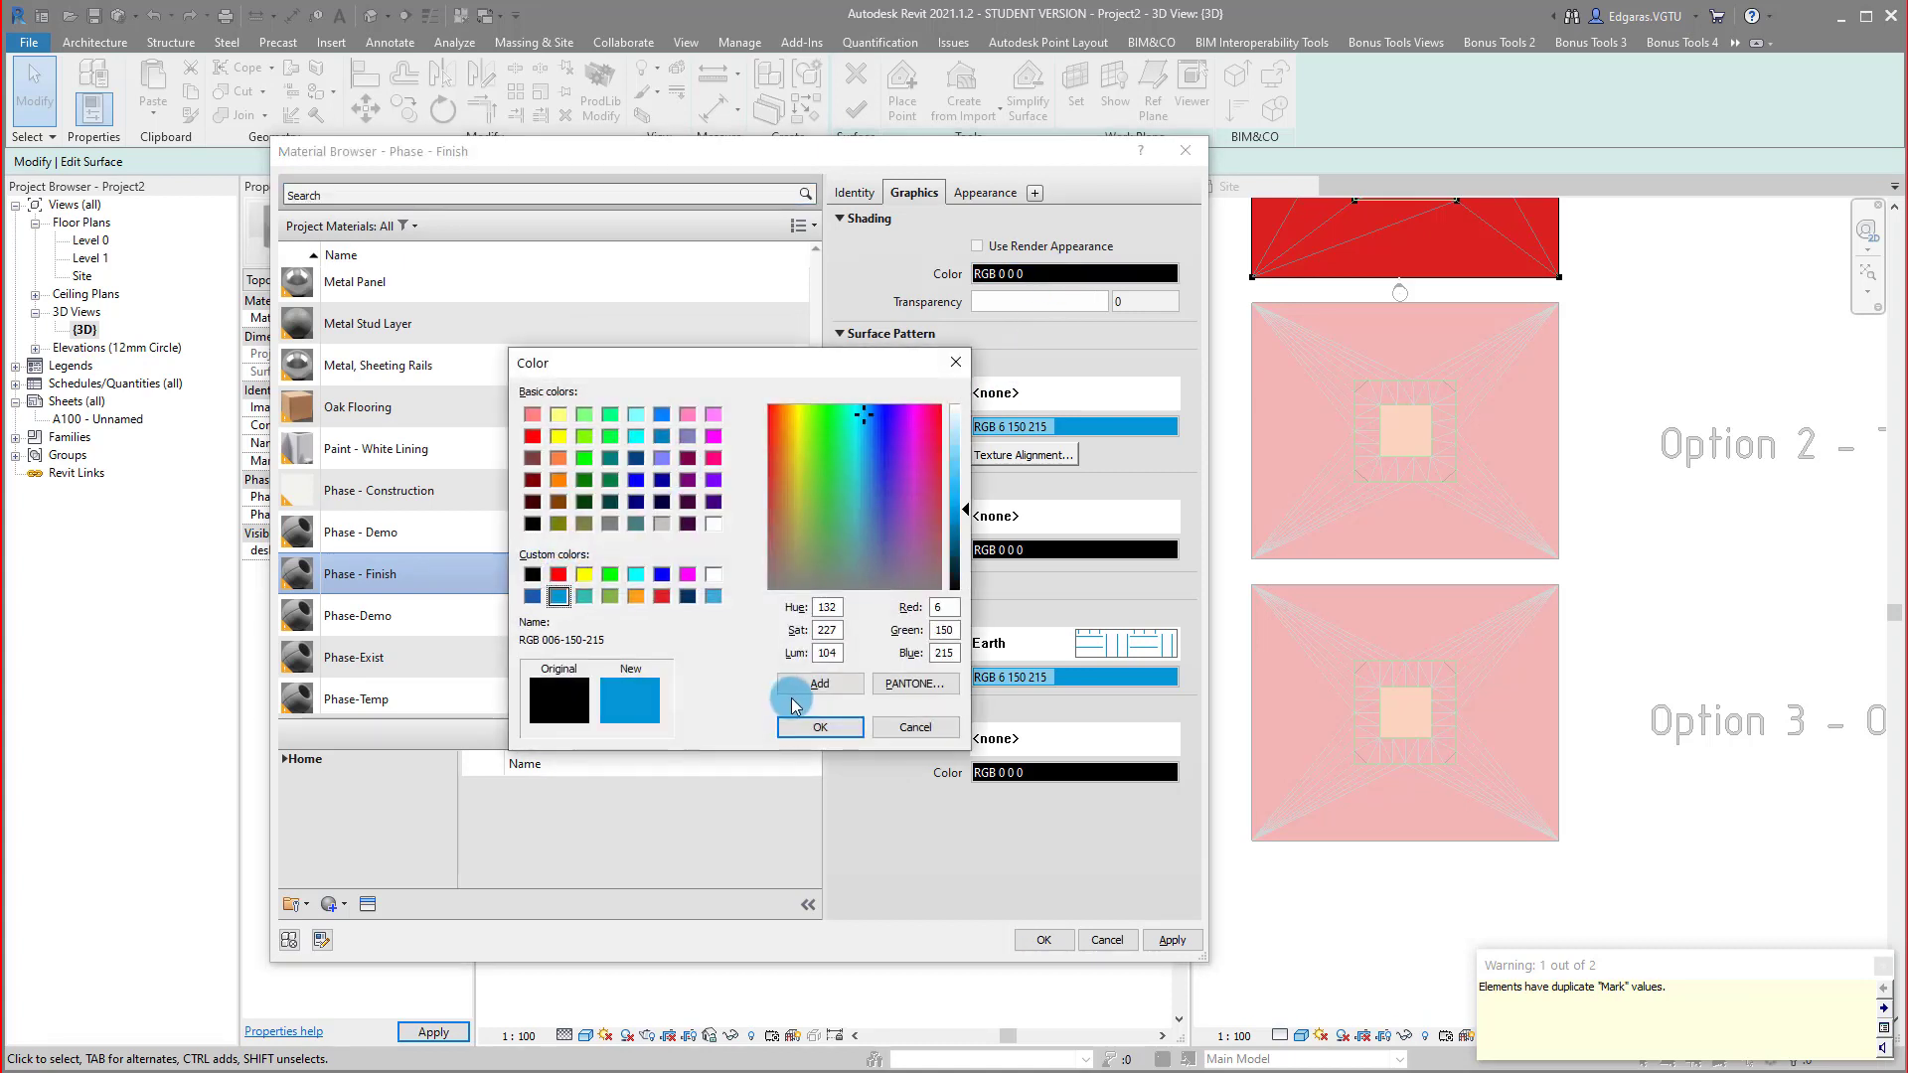
left_click(817, 731)
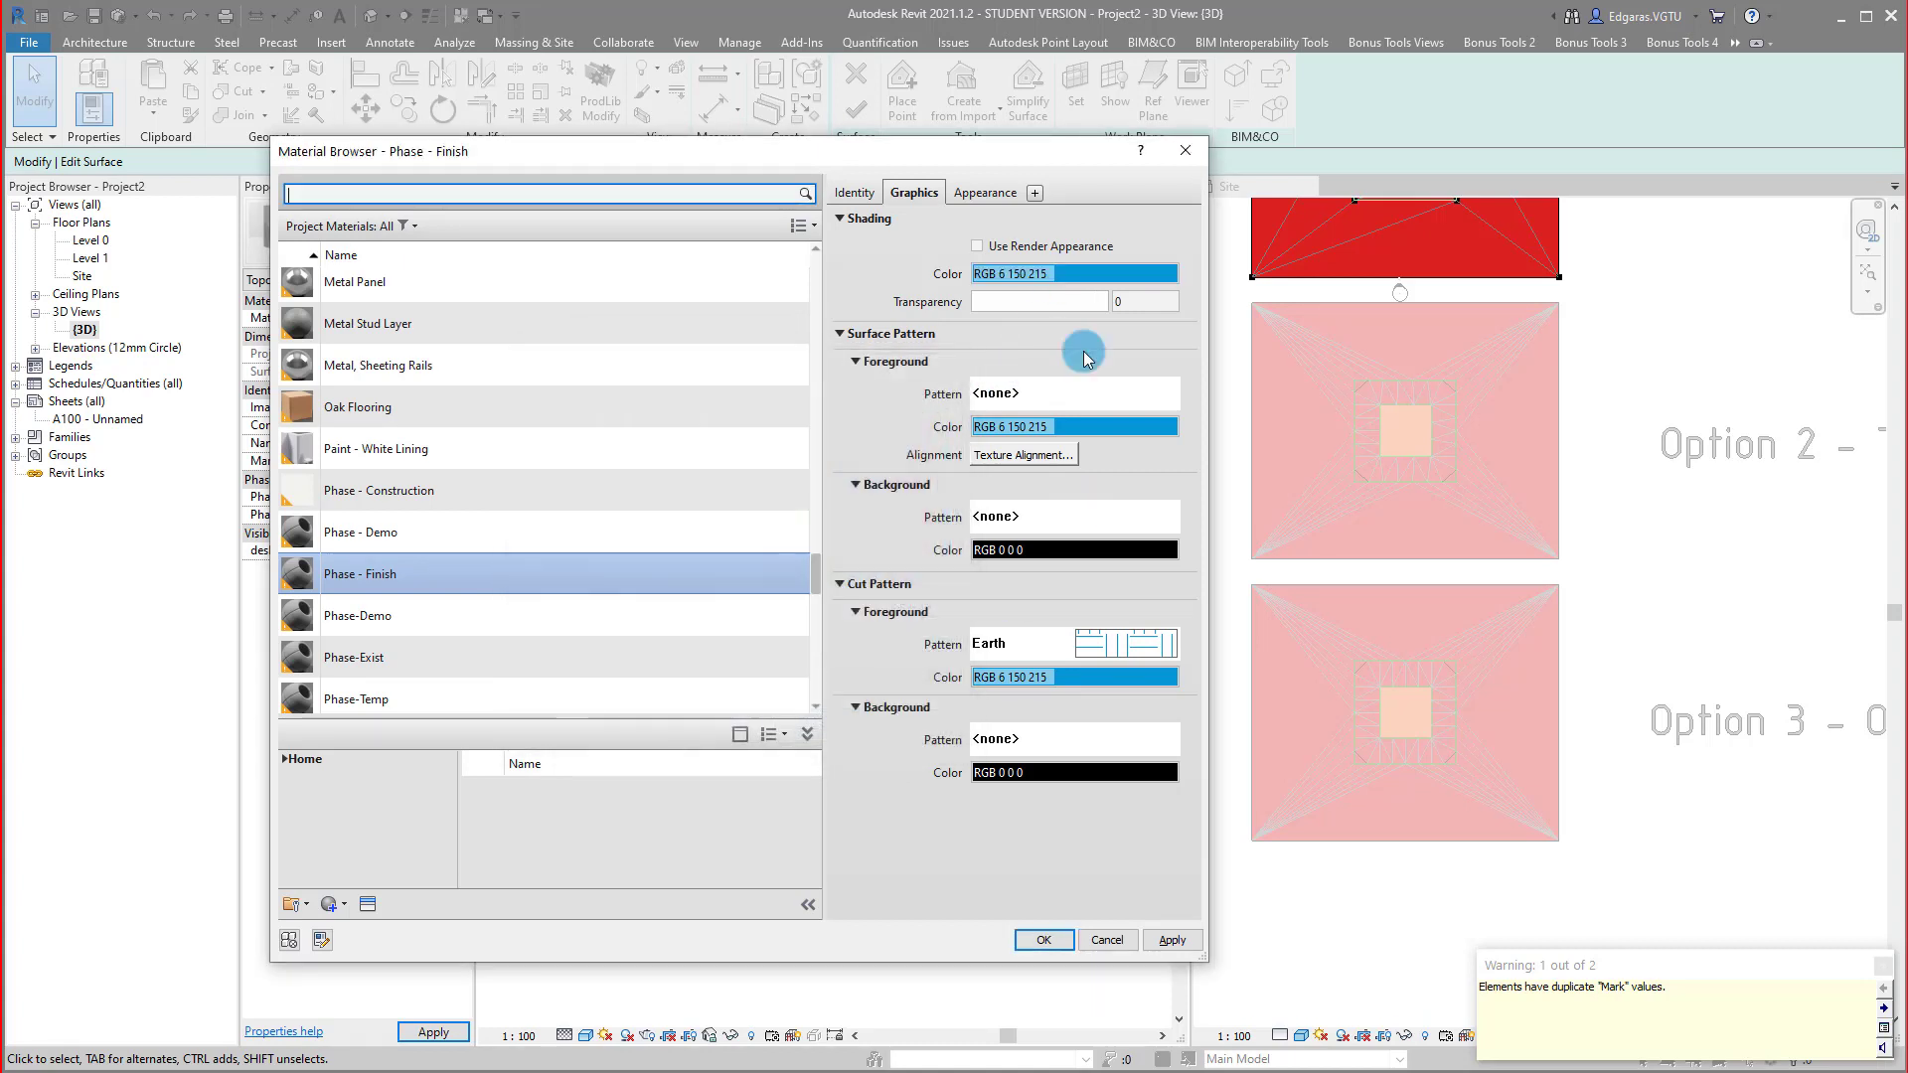
Search the appearance assets for "gras" and replace the Phase - Finish appearance with the Grass - Generic asset.
left_click(984, 195)
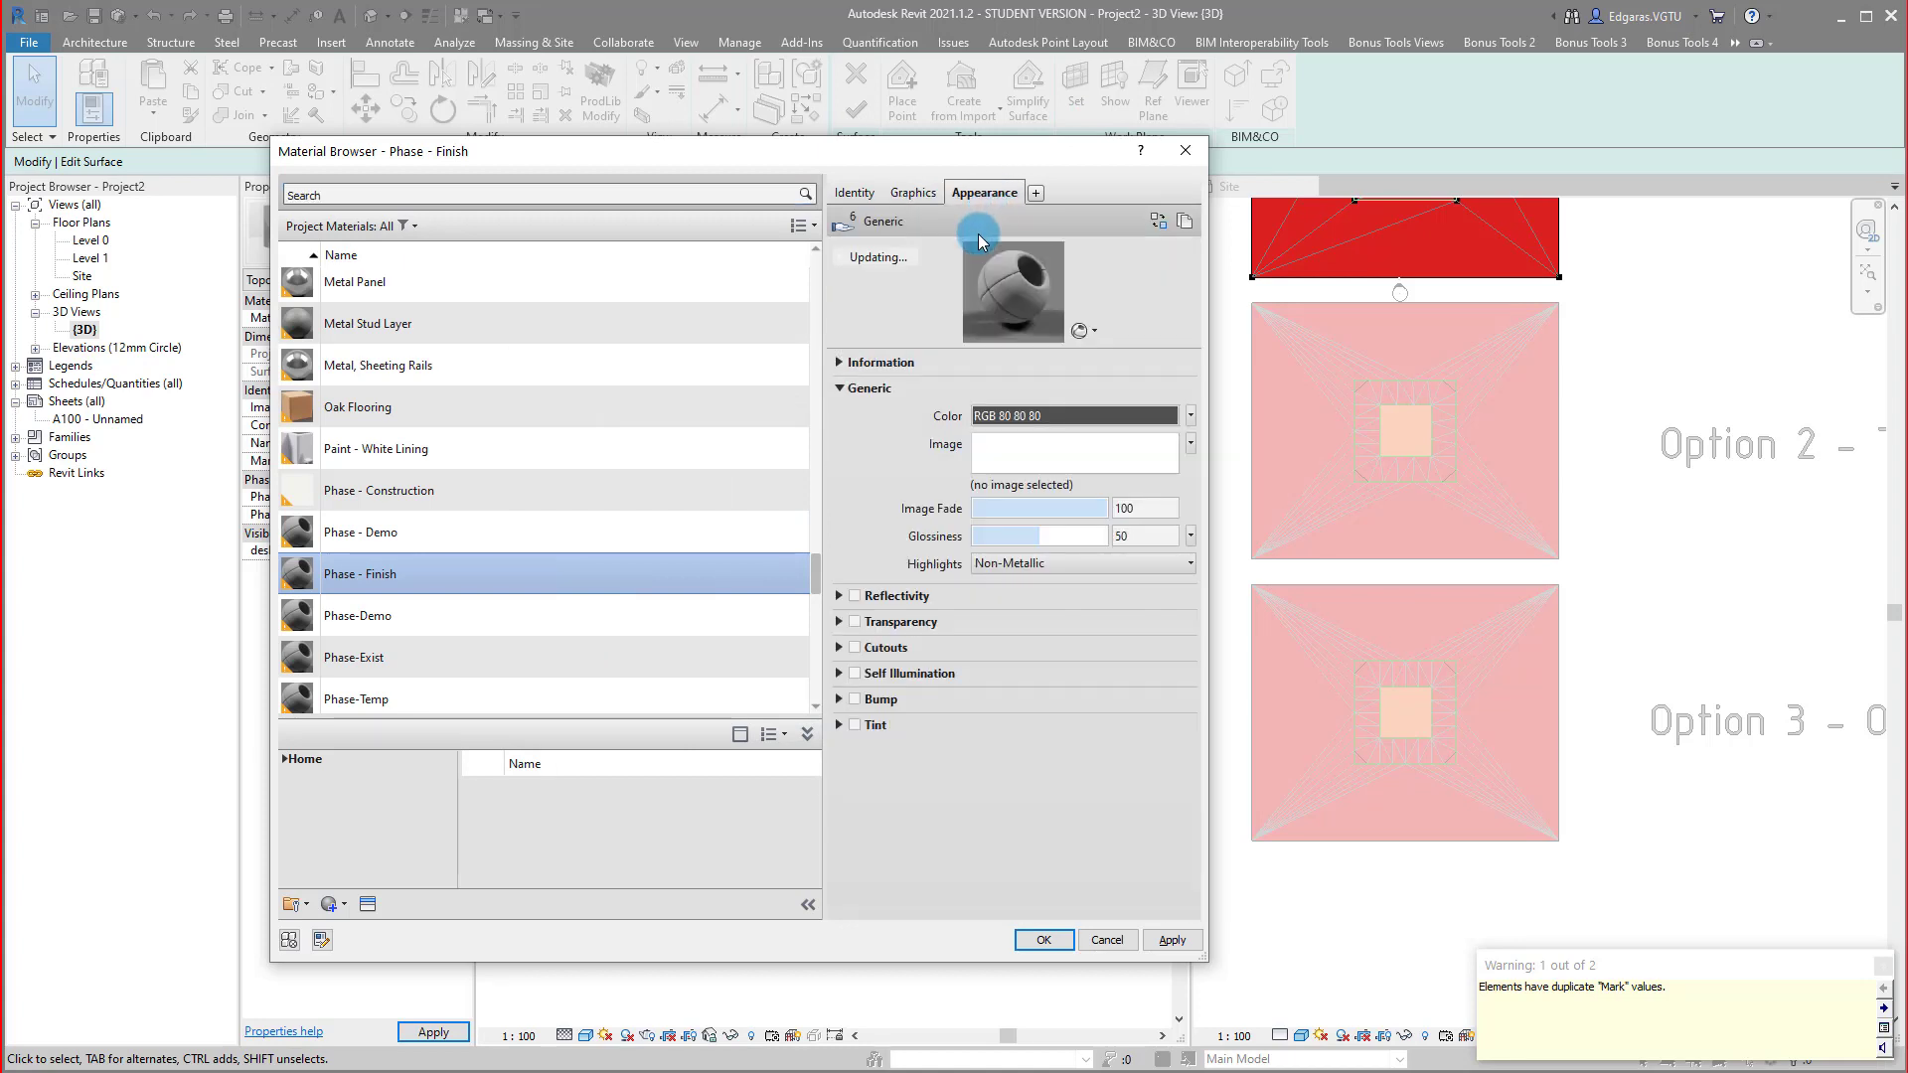
left_click(1159, 221)
left_click(1344, 311)
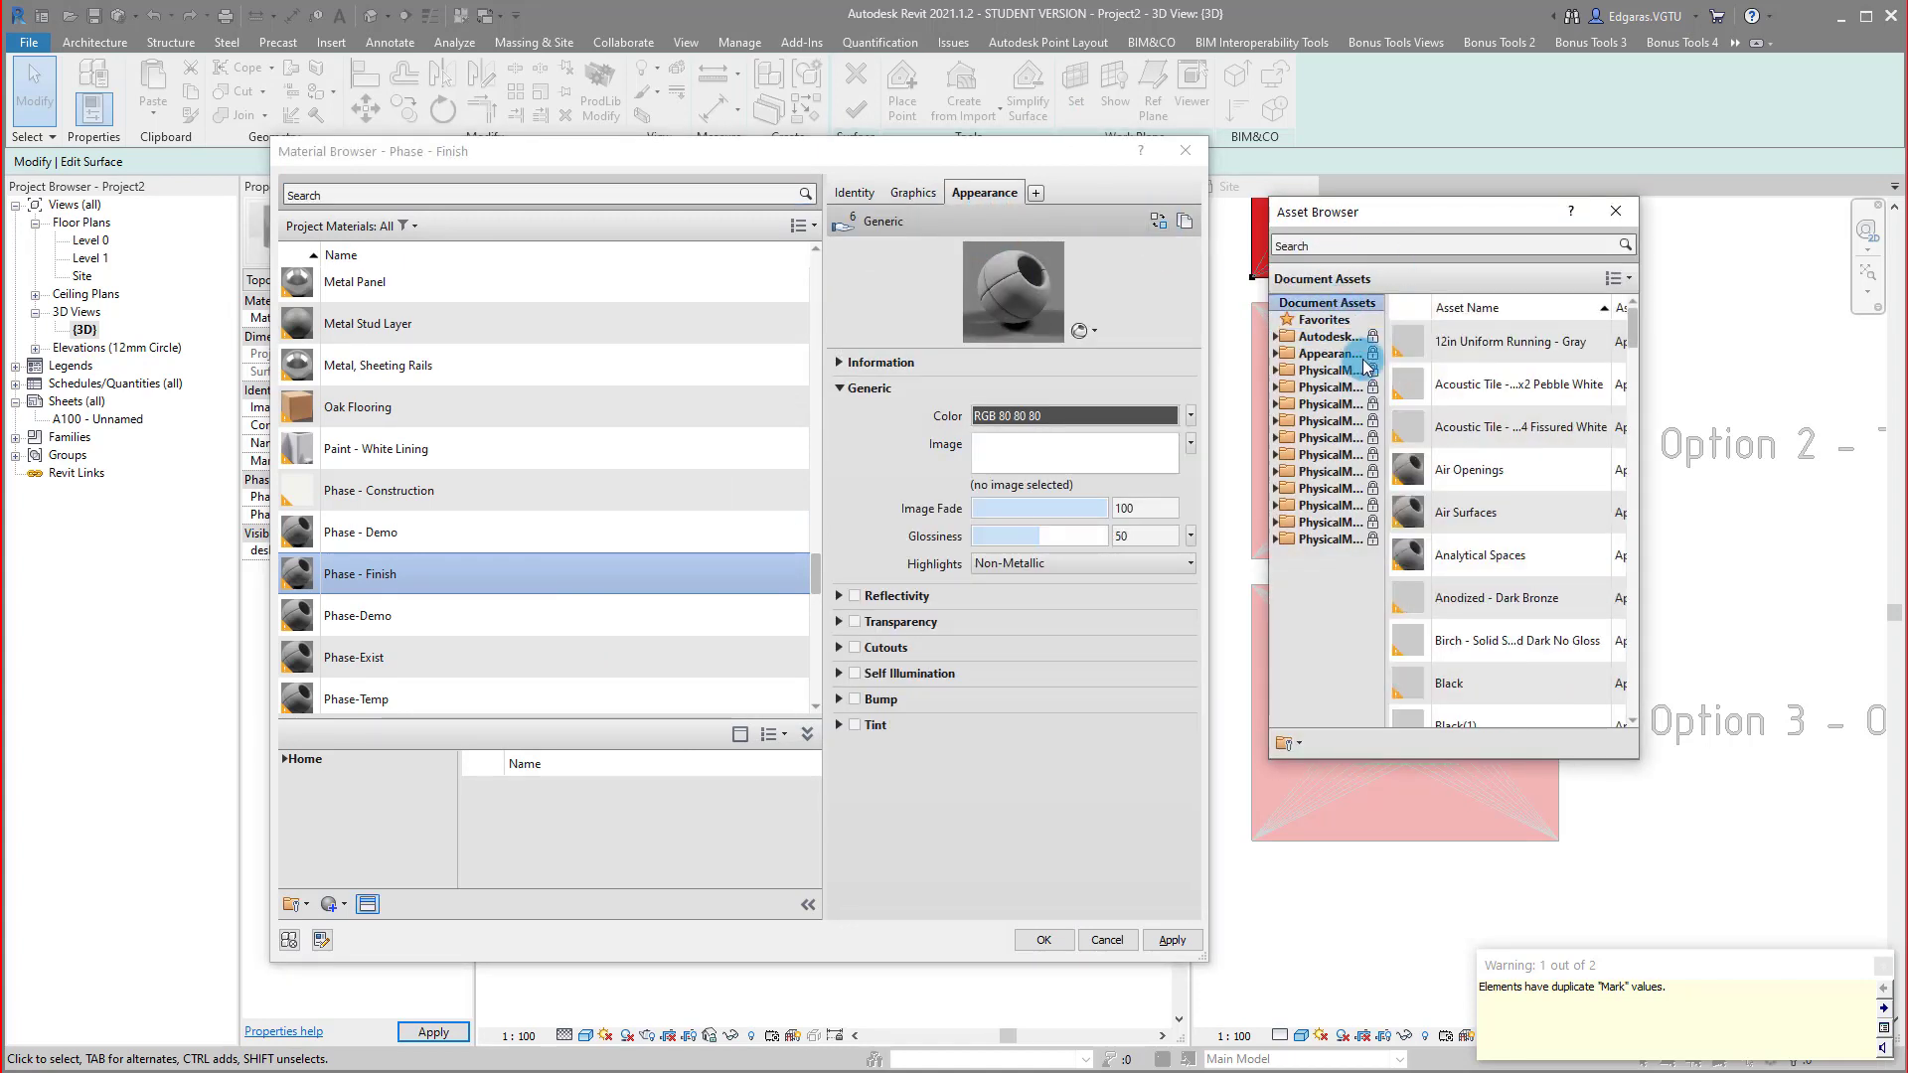
scroll(1520, 556, "down", 5)
scroll(1523, 579, "down", 5)
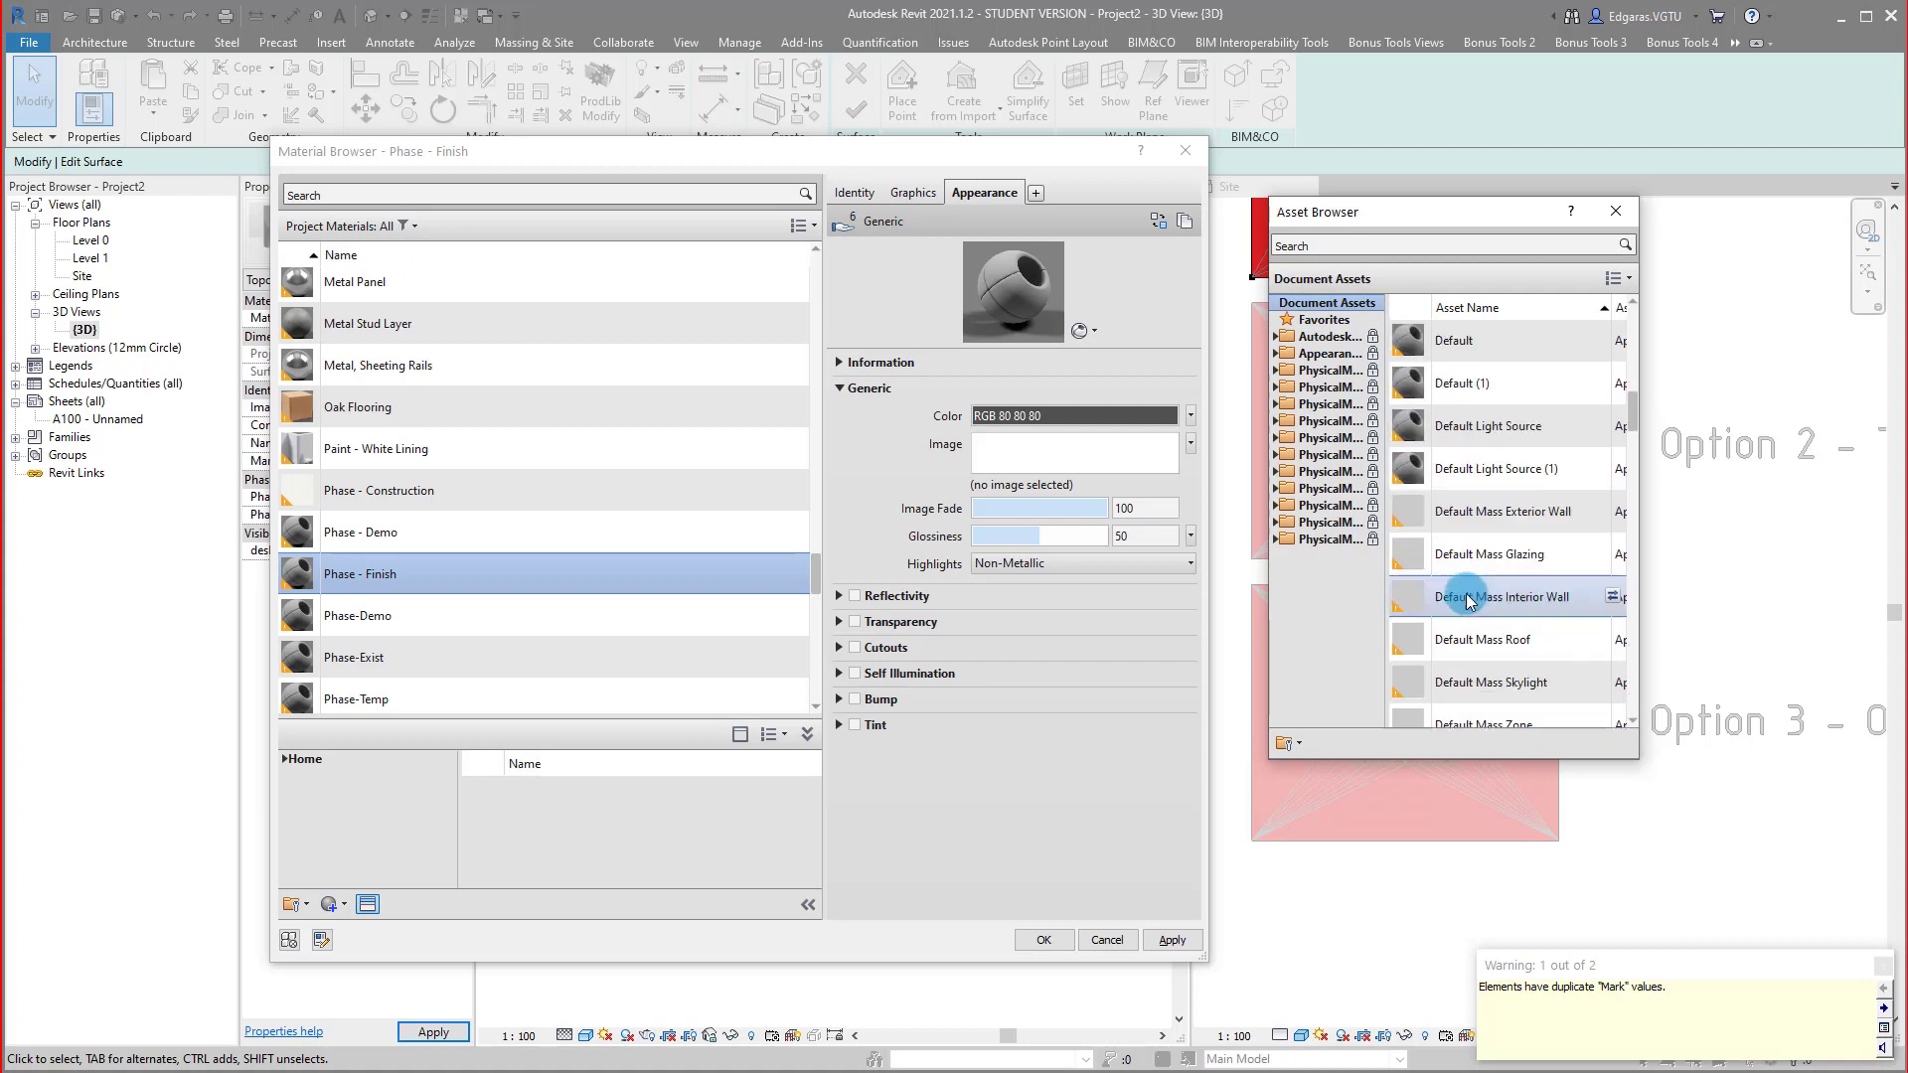
scroll(1518, 566, "up", 4)
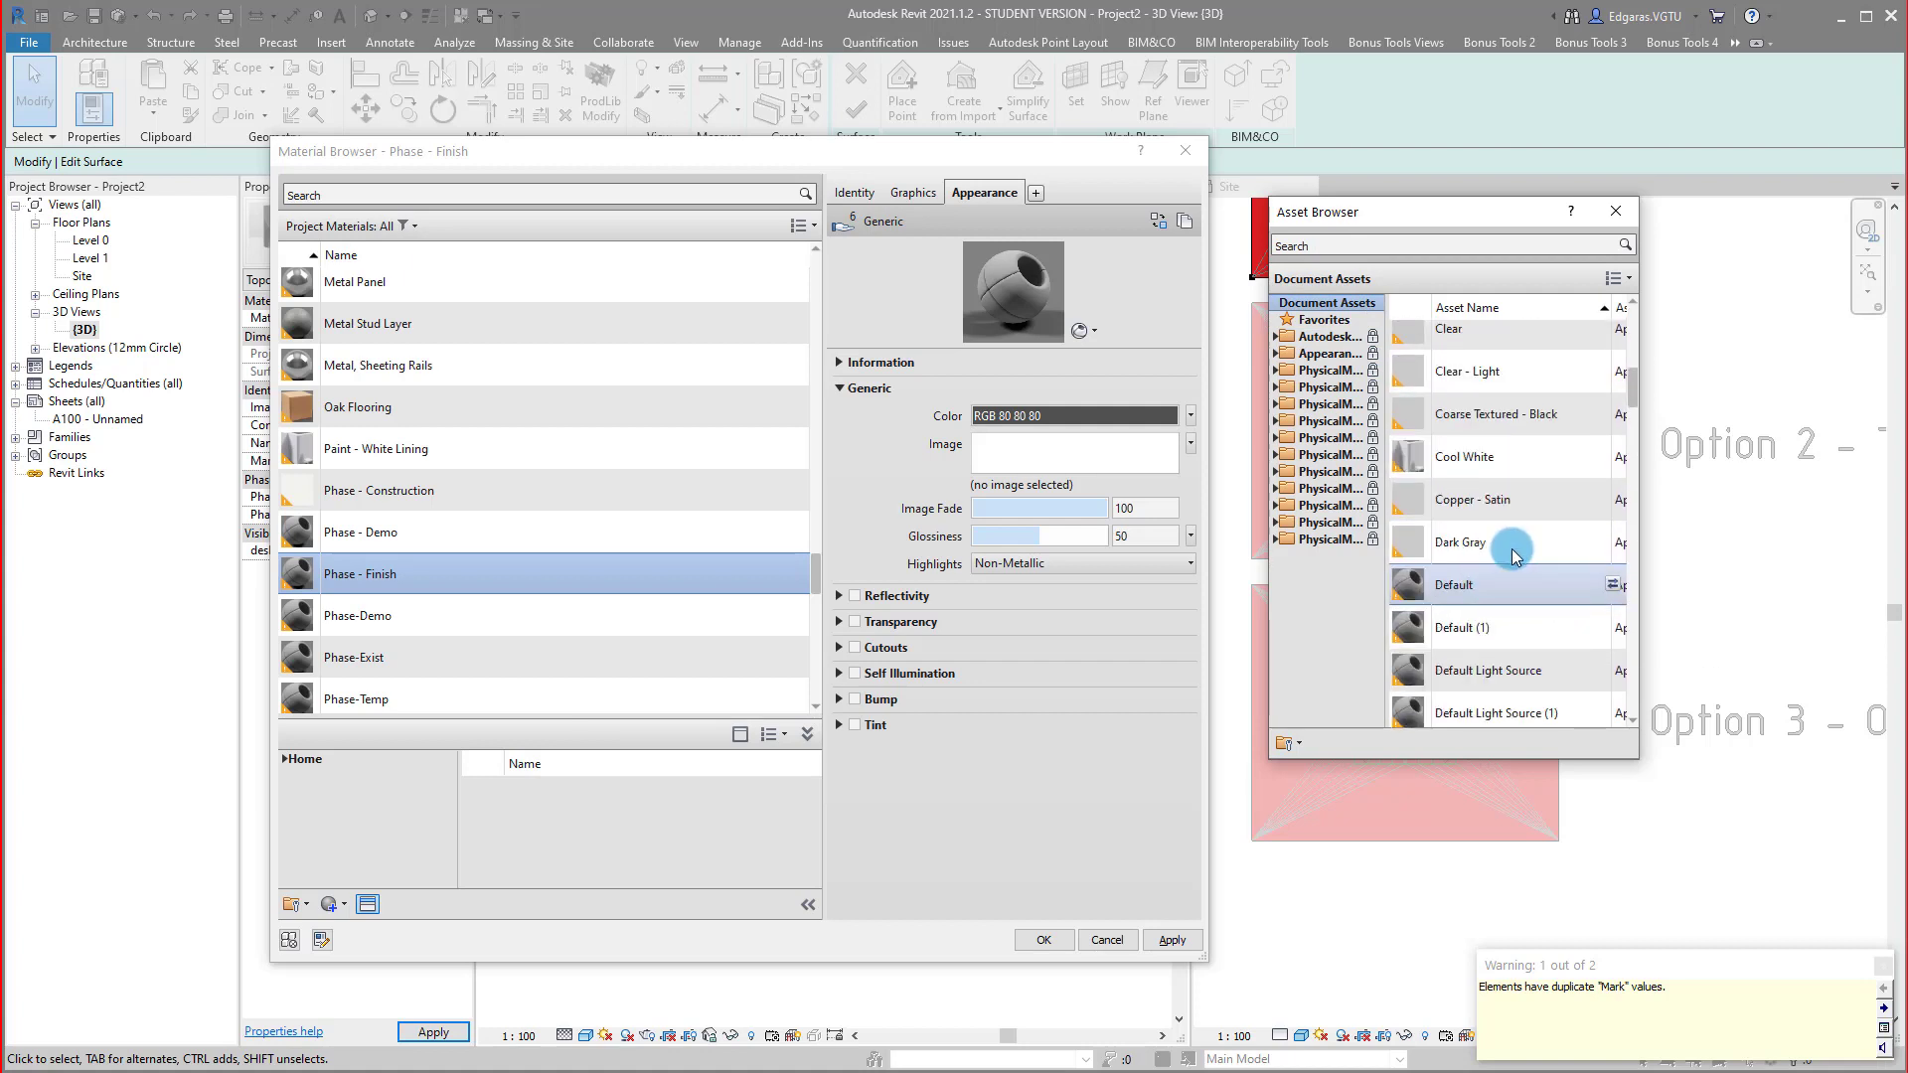
scroll(1513, 537, "up", 5)
left_click(1389, 253)
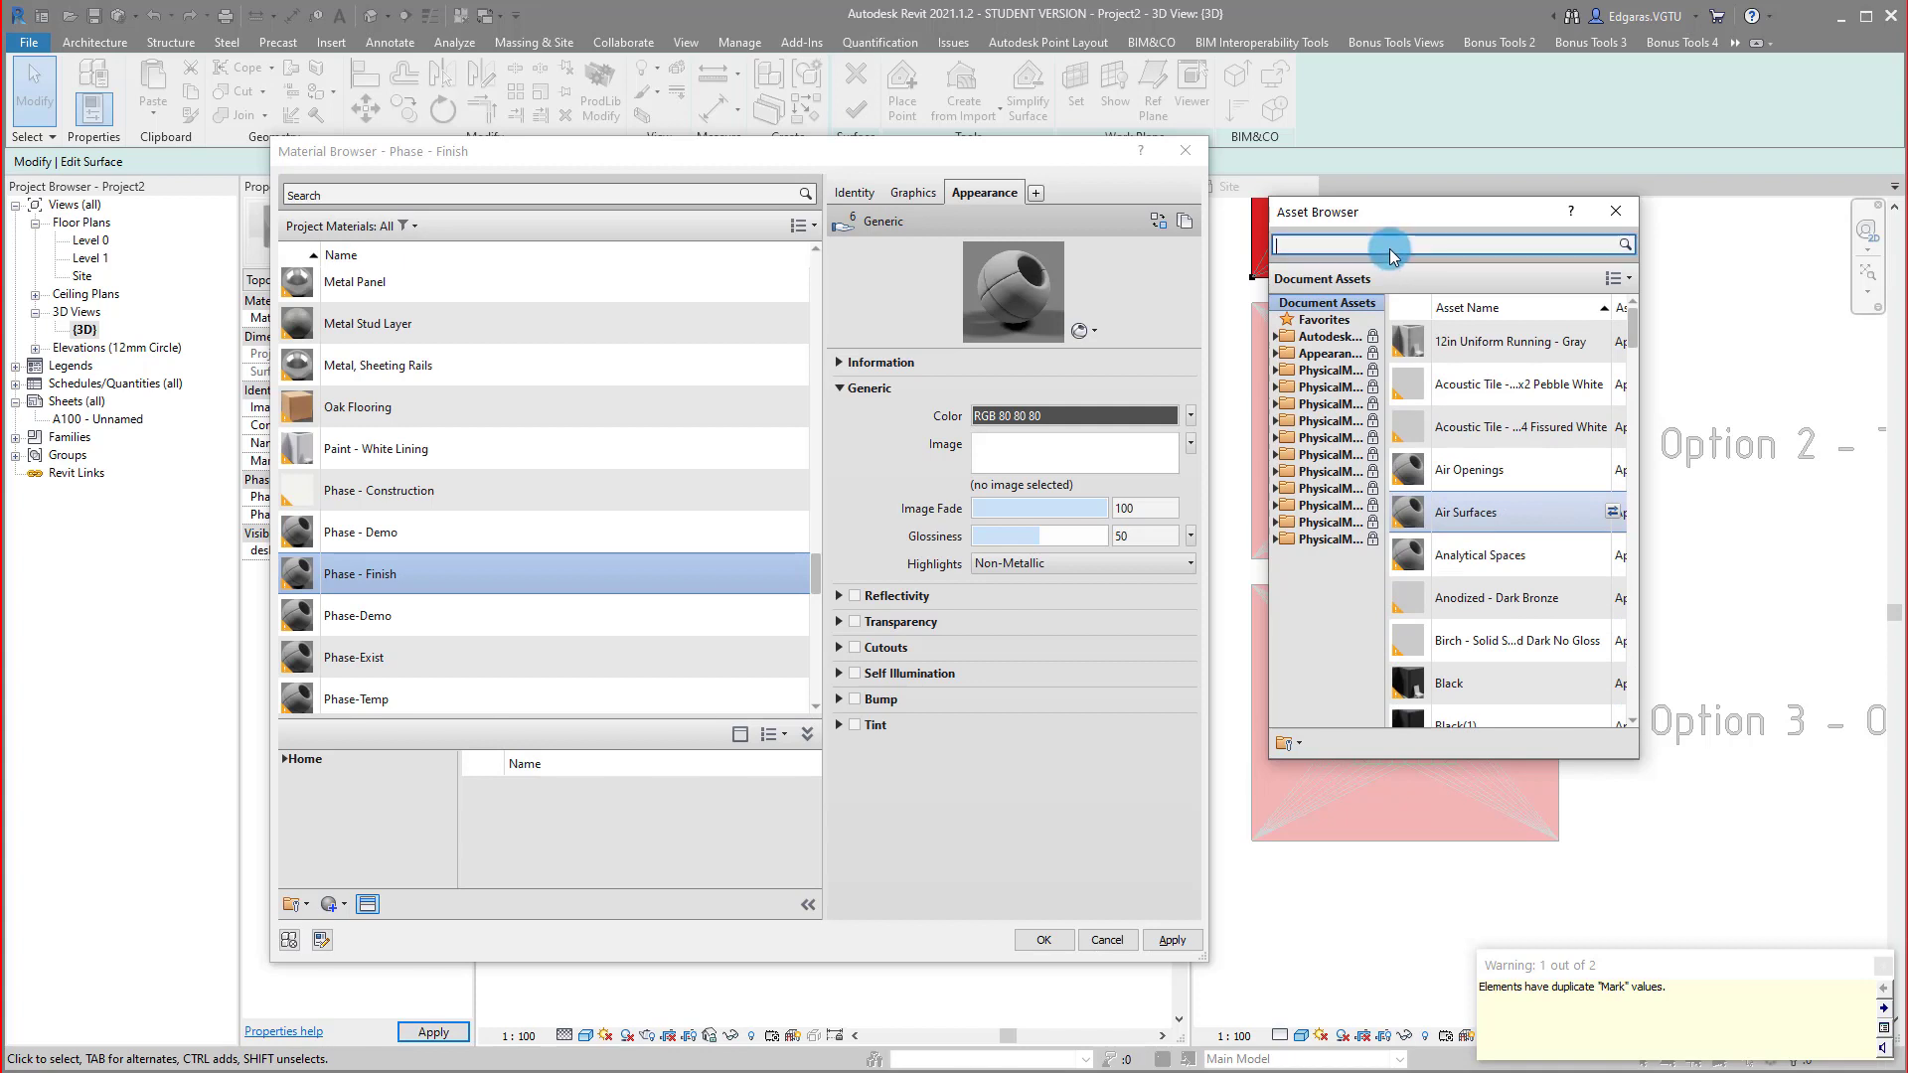
type("gras")
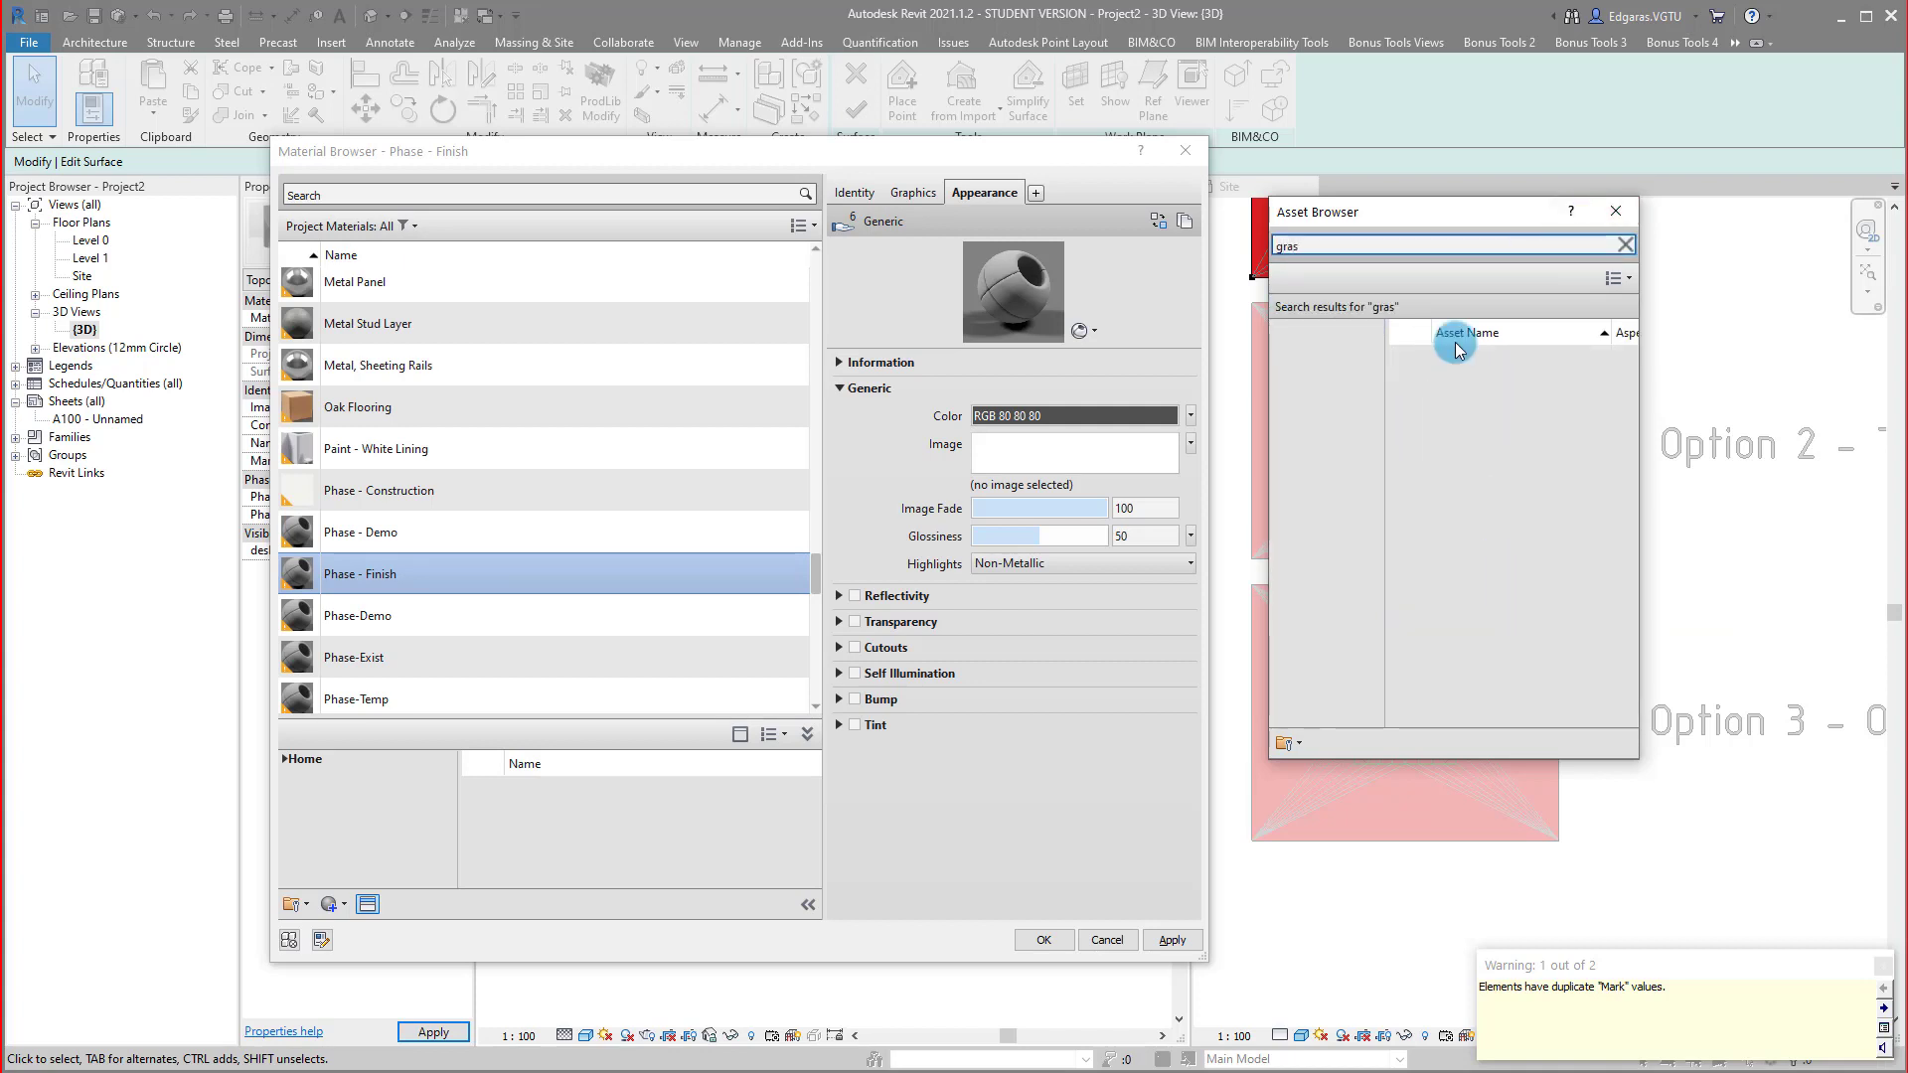
left_click(1545, 368)
double_click(1545, 368)
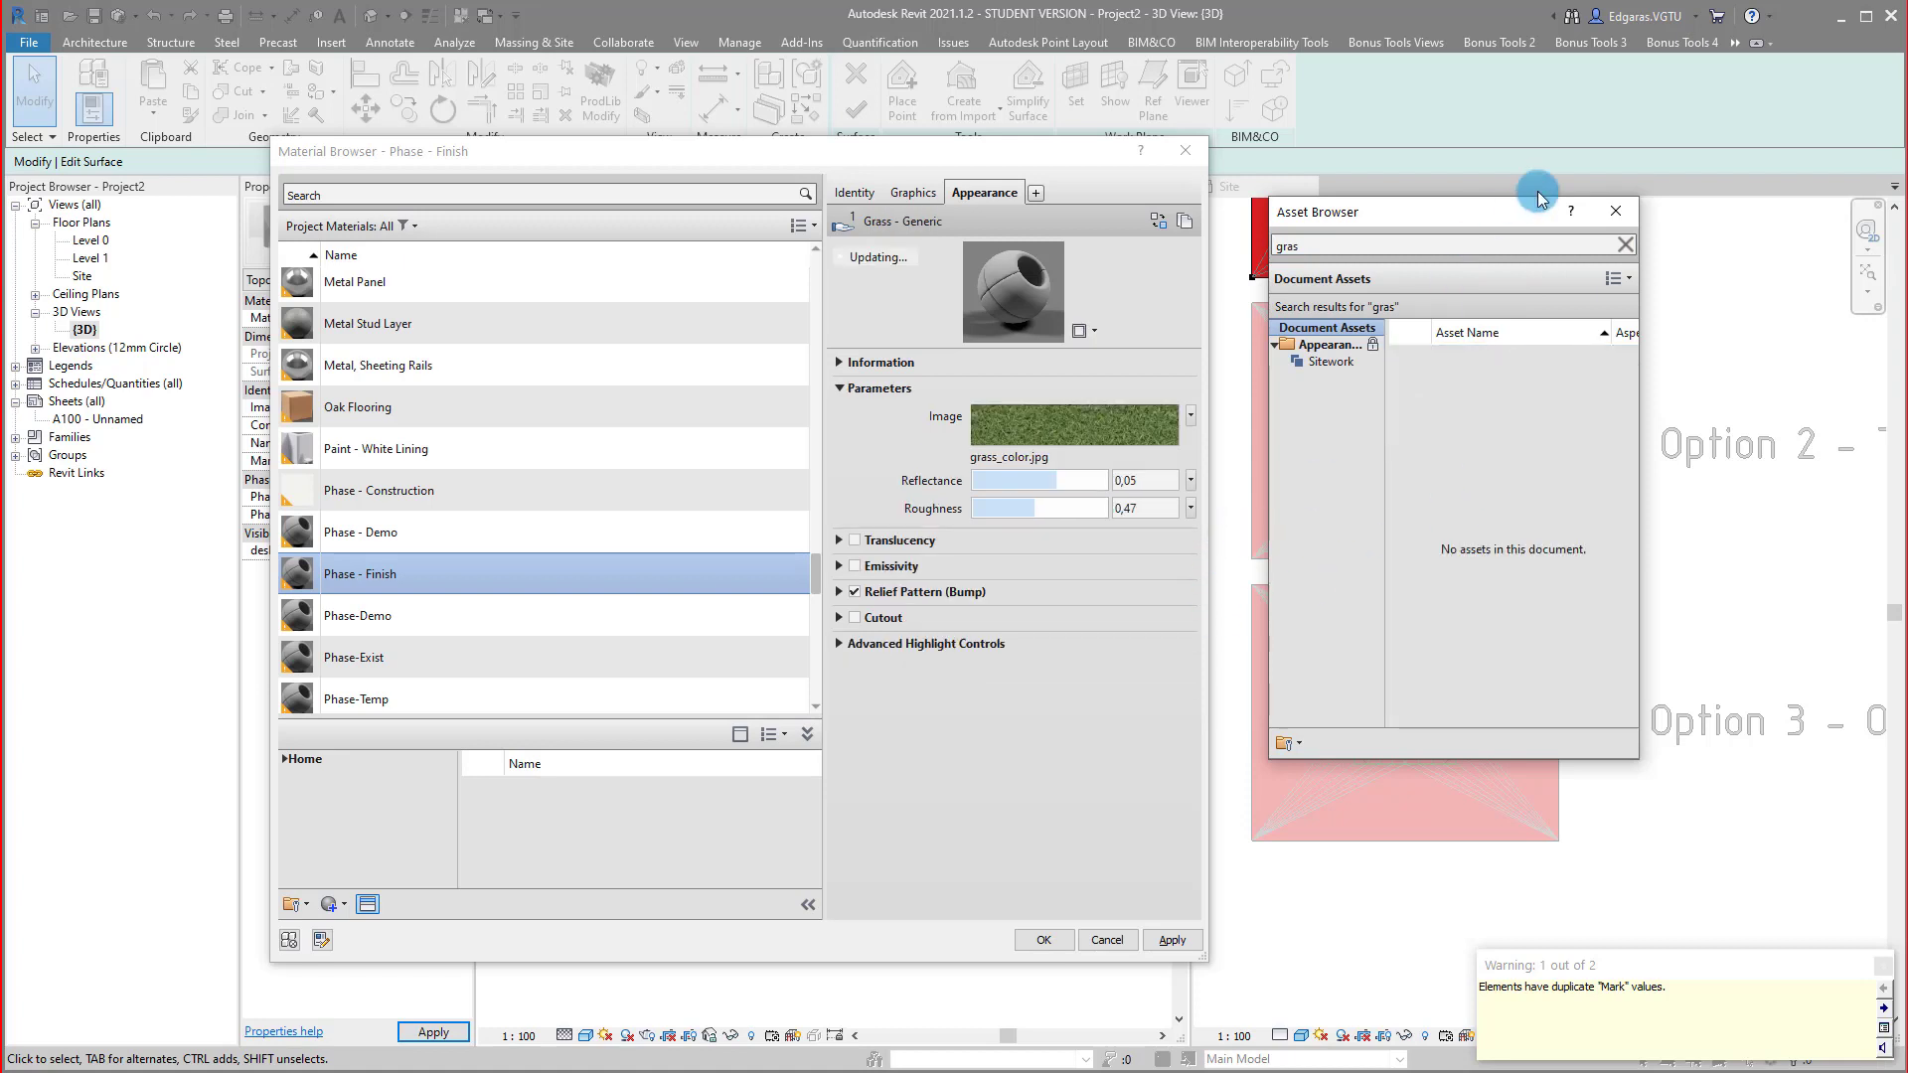
left_click(1616, 211)
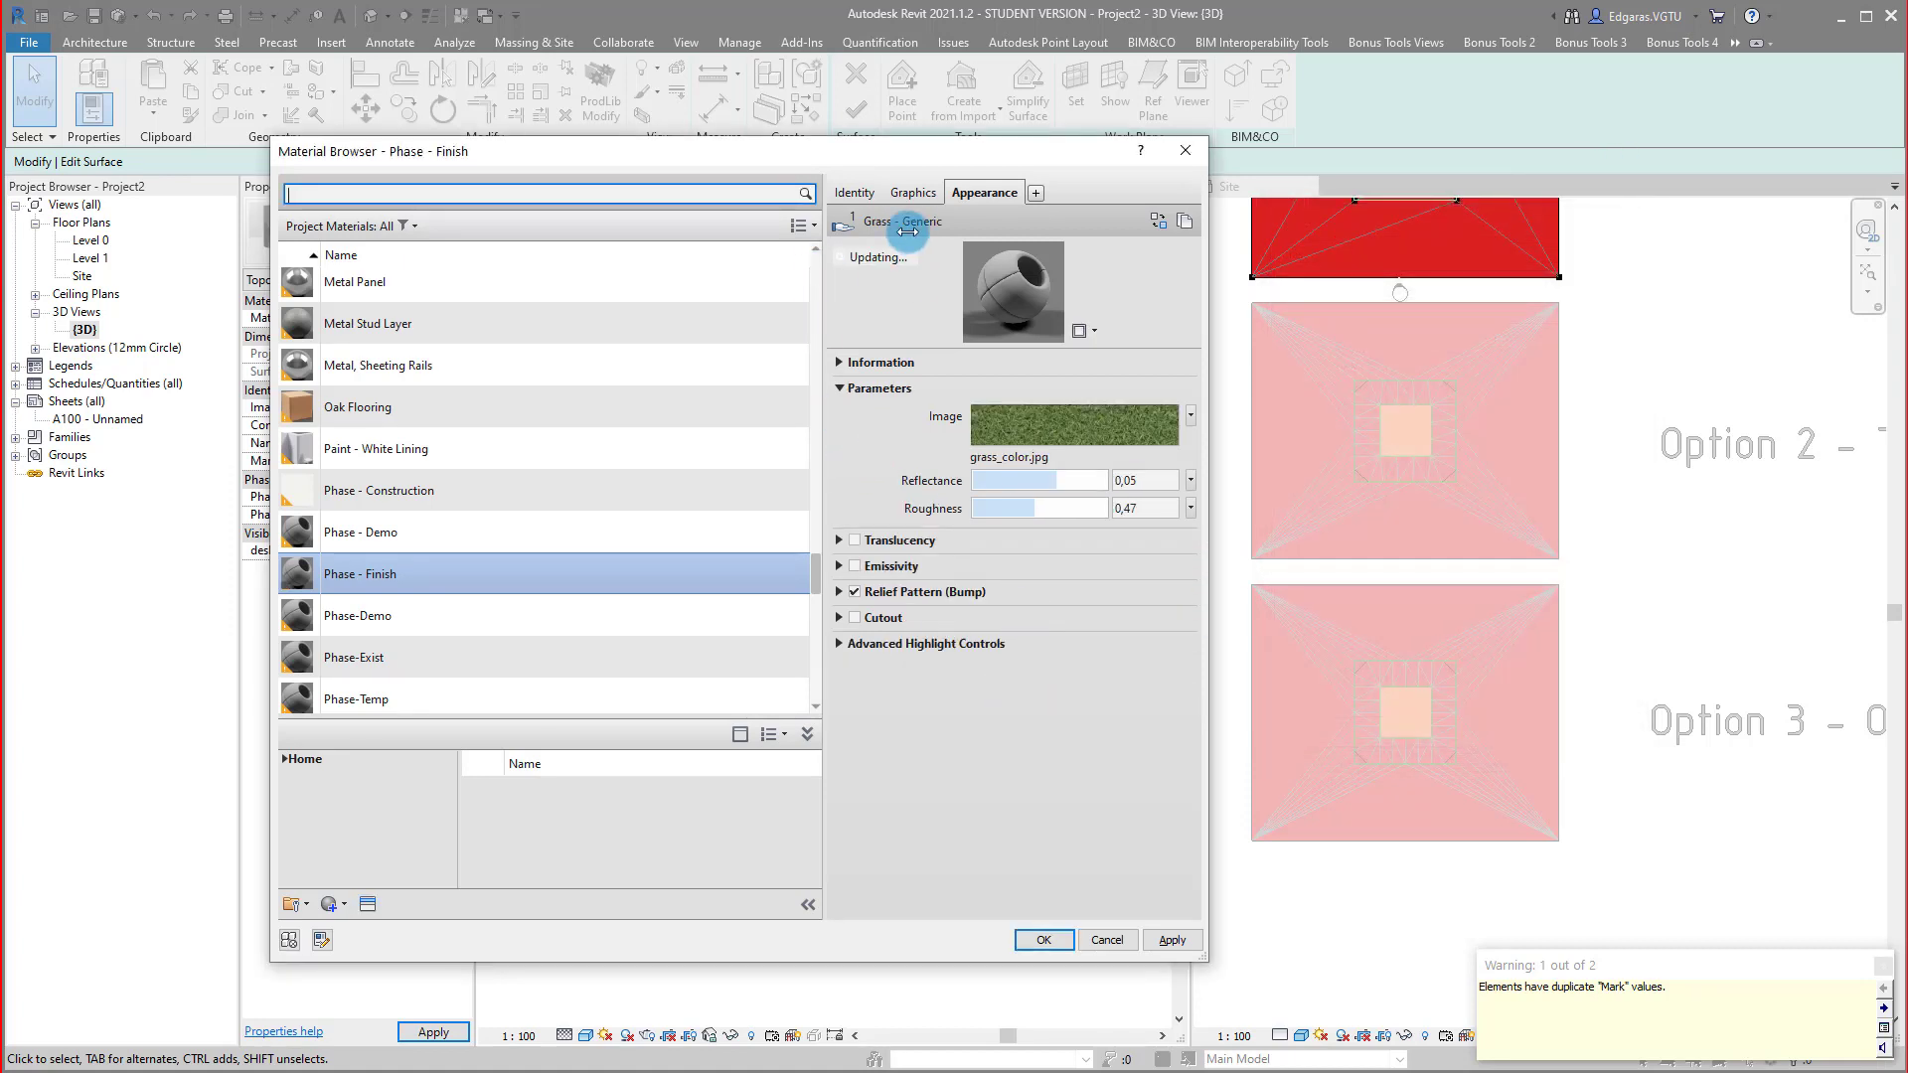
Review the graphics and identity settings of Phase - Finish, and assign the material to the graded surface.
left_click(906, 192)
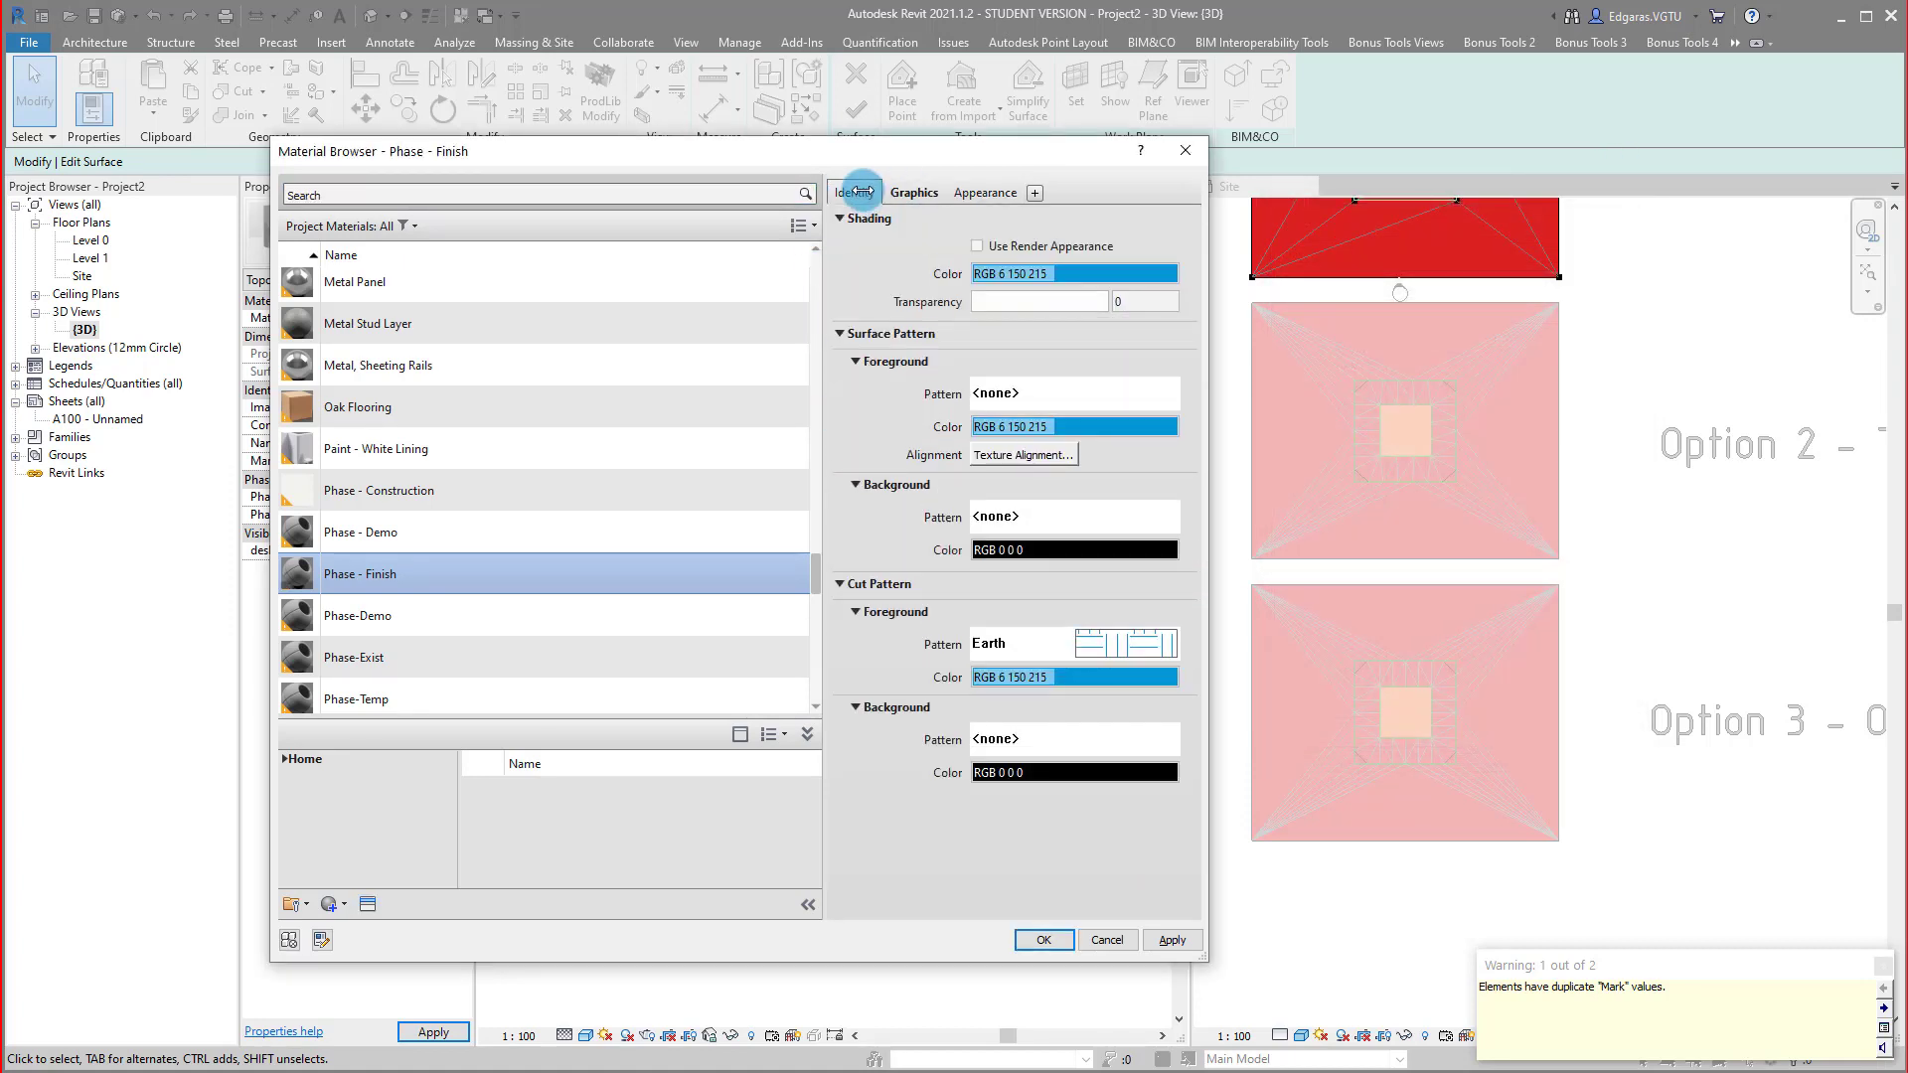
left_click(860, 192)
left_click(1171, 939)
left_click(1045, 940)
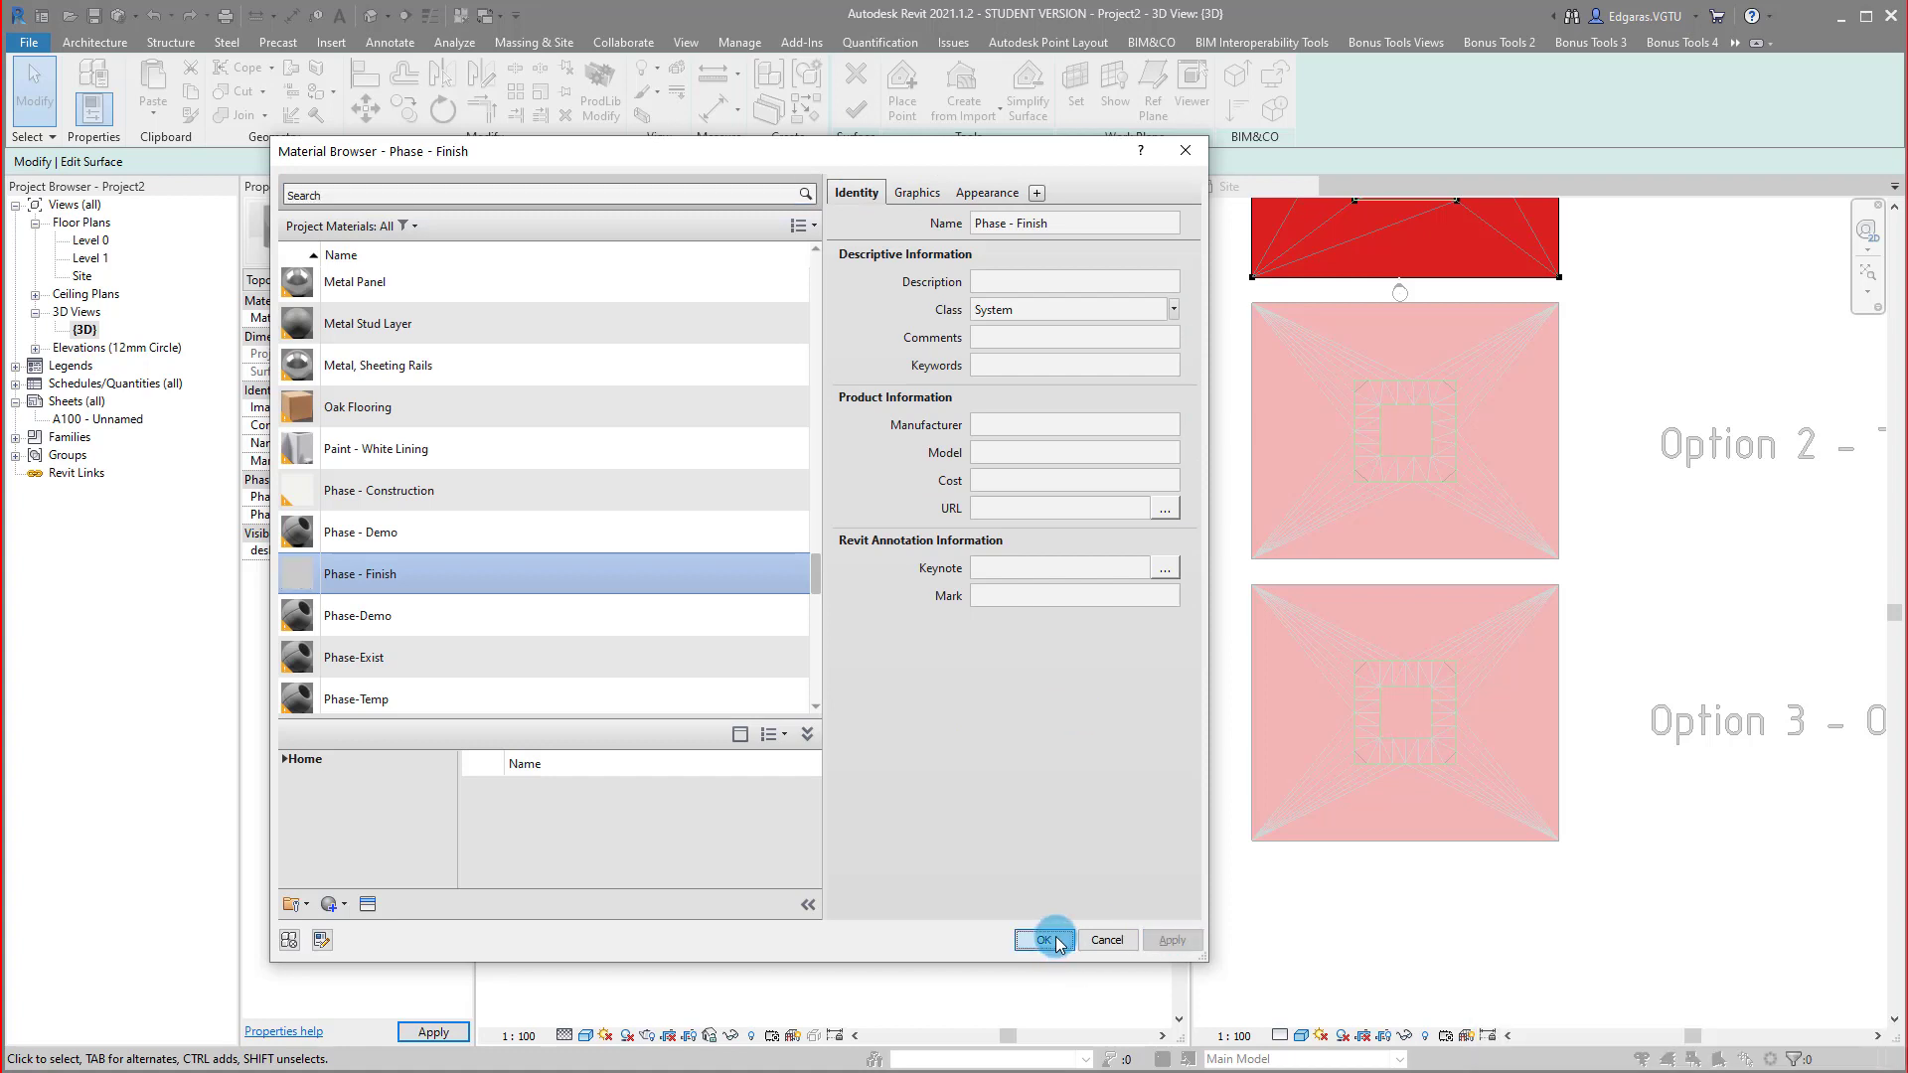
Delete the eight interior points around the pit of the Option 1 surface, keeping only its four corner points.
scroll(748, 543, "up", 3)
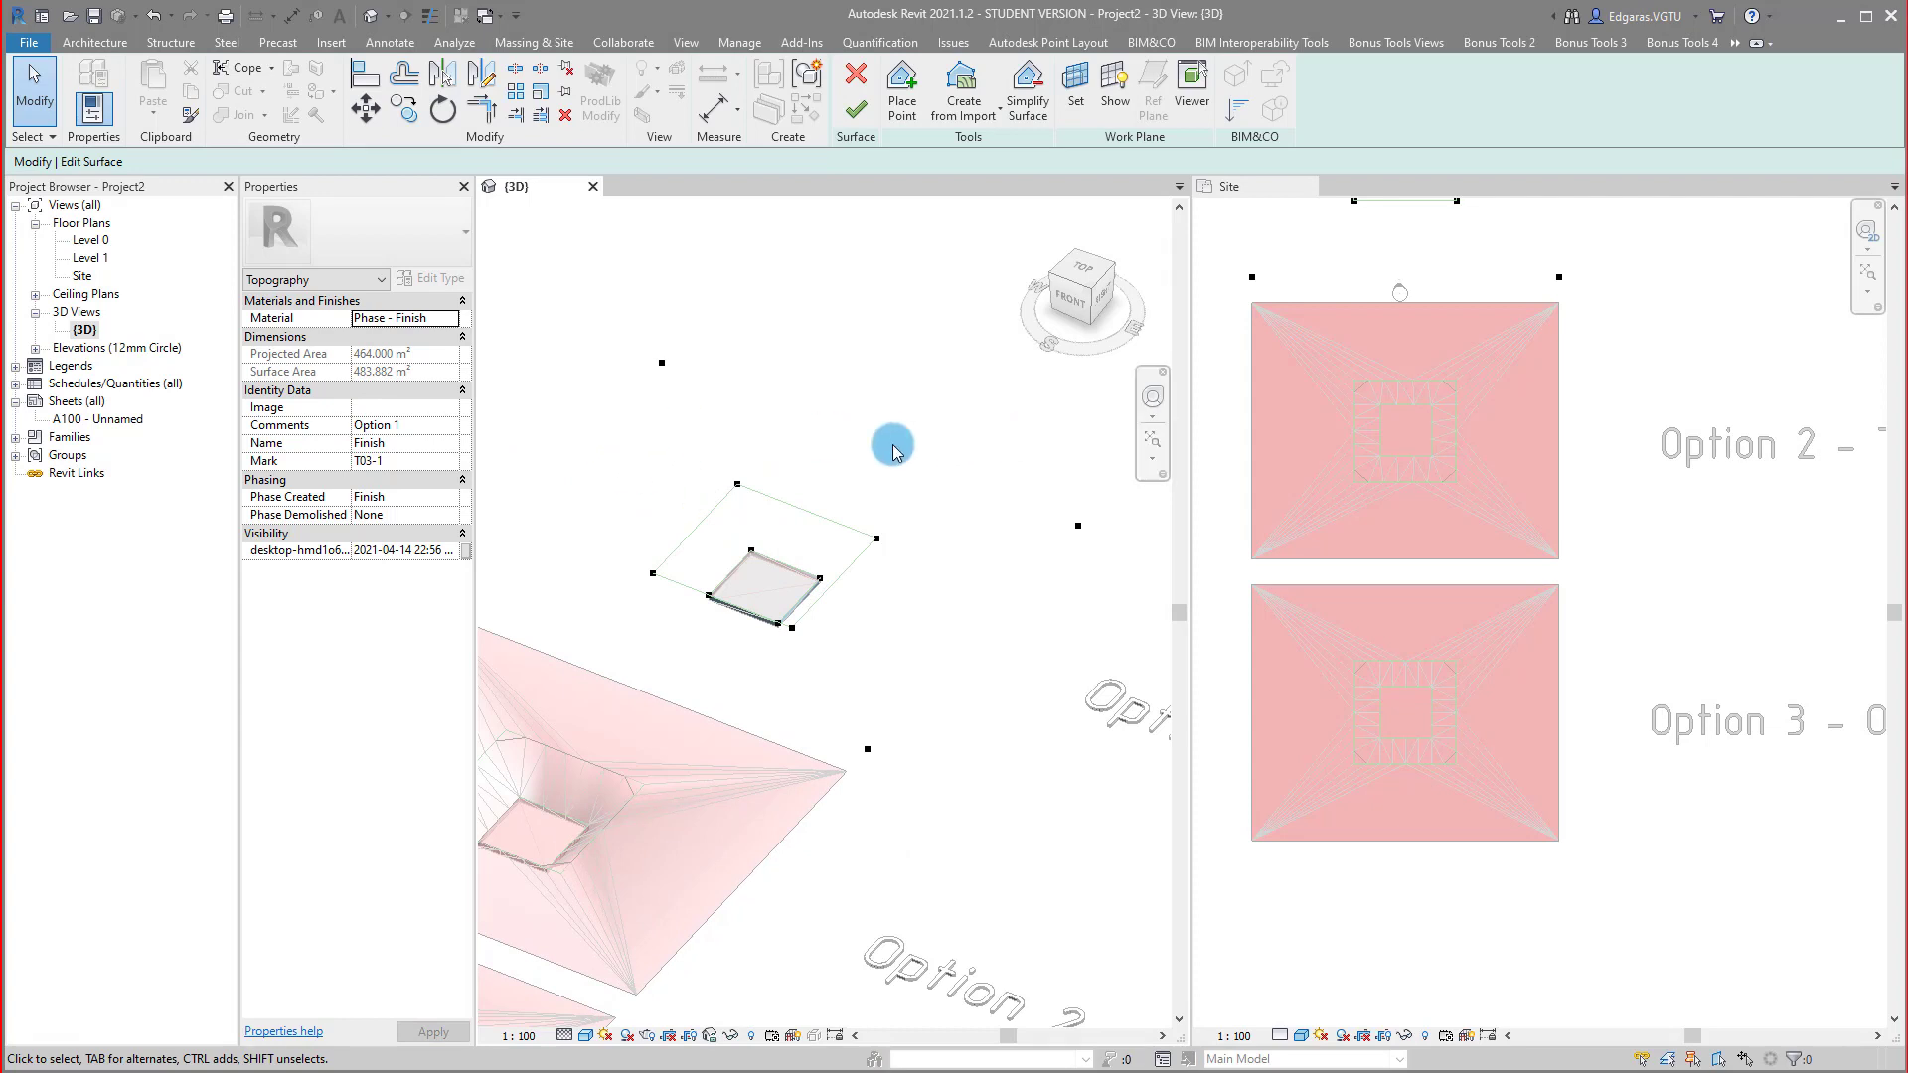
middle_click_drag(829, 462, 890, 443)
left_click_drag(630, 405, 1006, 657)
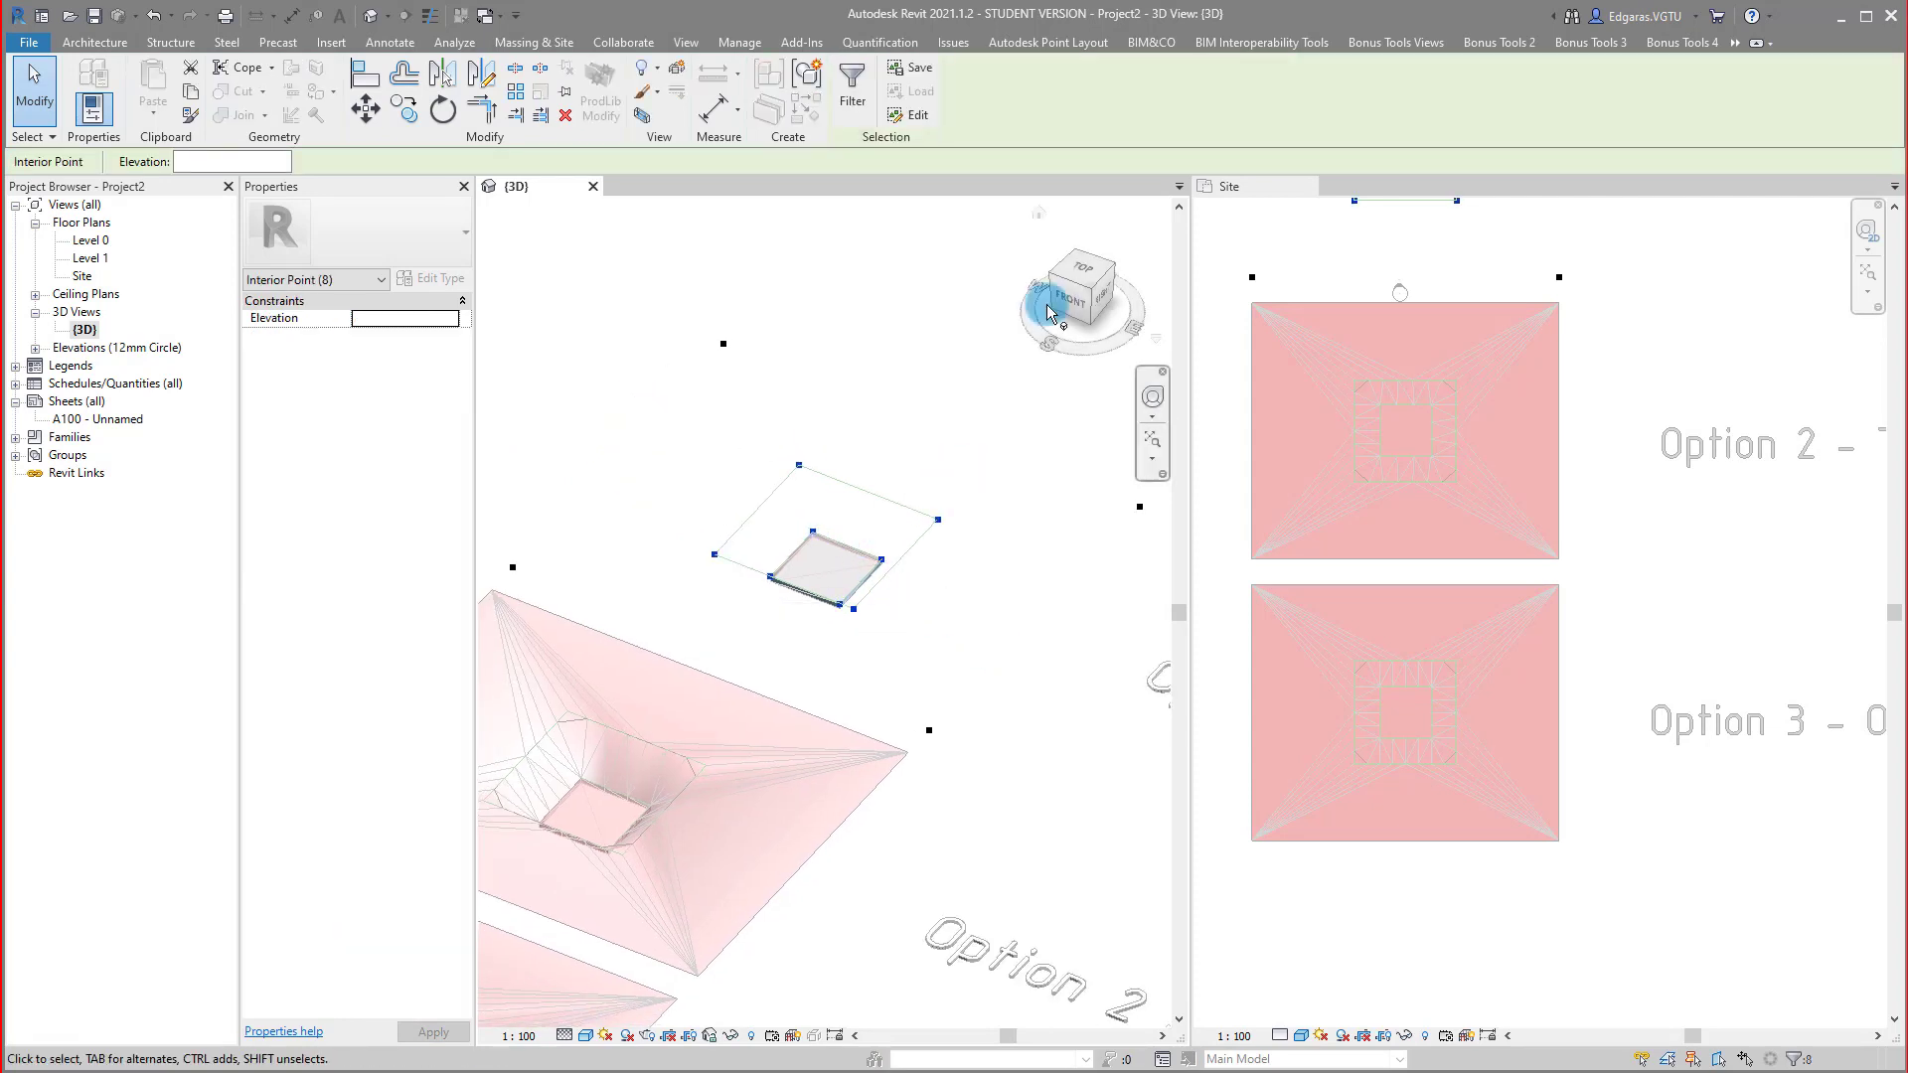
left_click(866, 459)
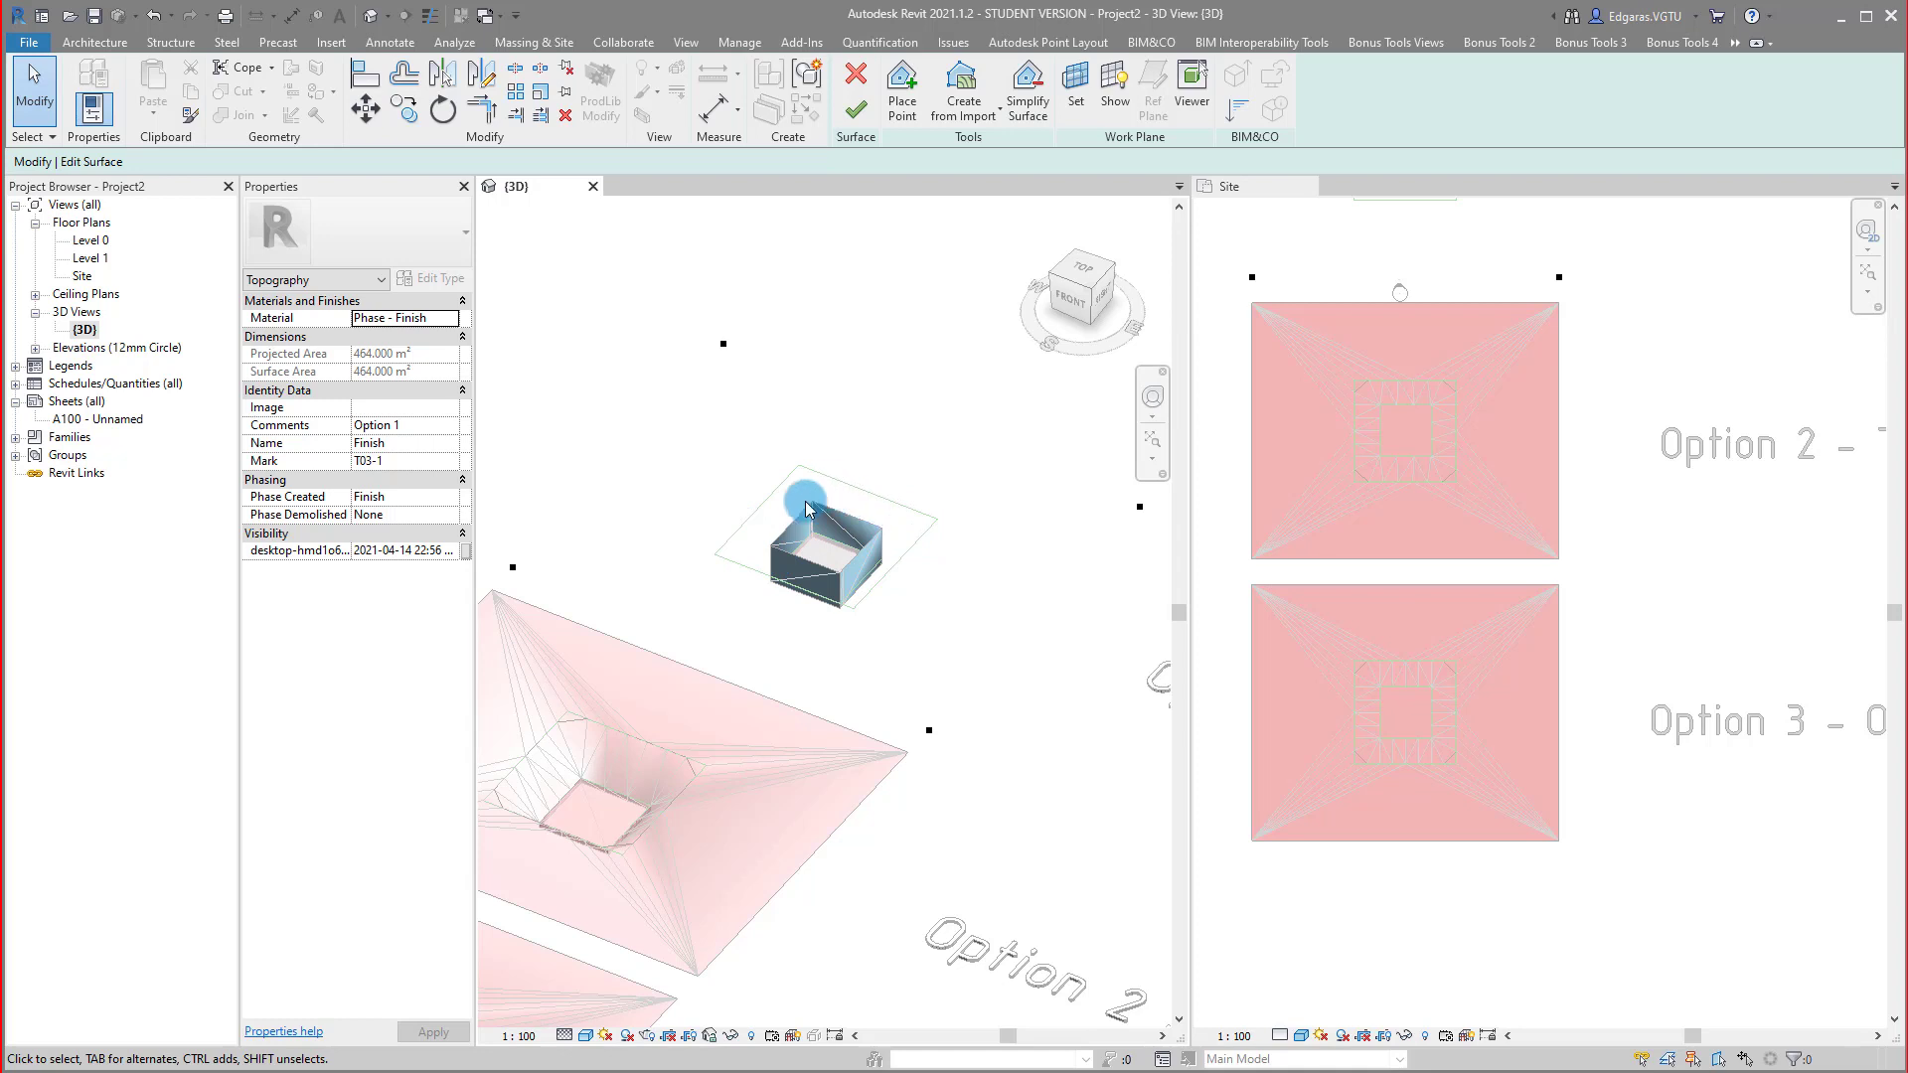
Finish editing the Option 1 surface and set the Phase Created of its pit topography to Finish.
left_click(857, 112)
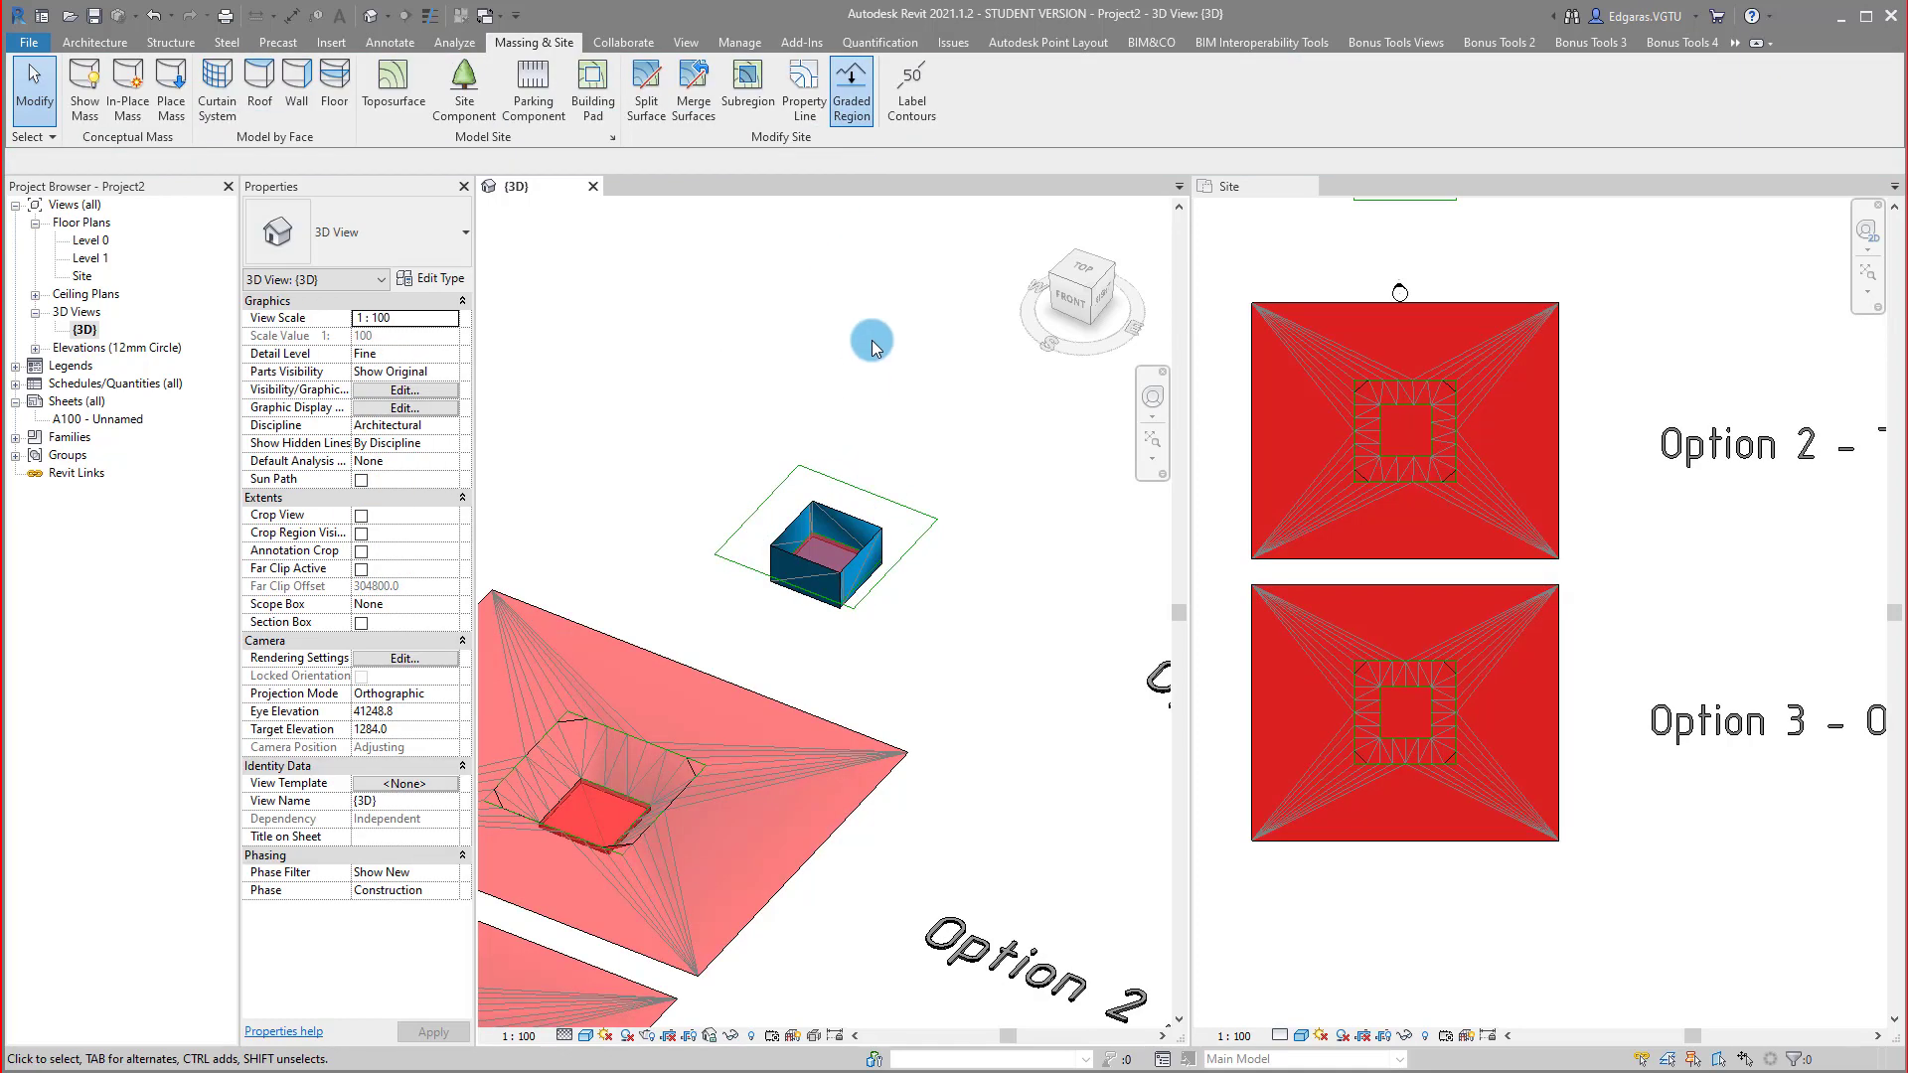
left_click(850, 484)
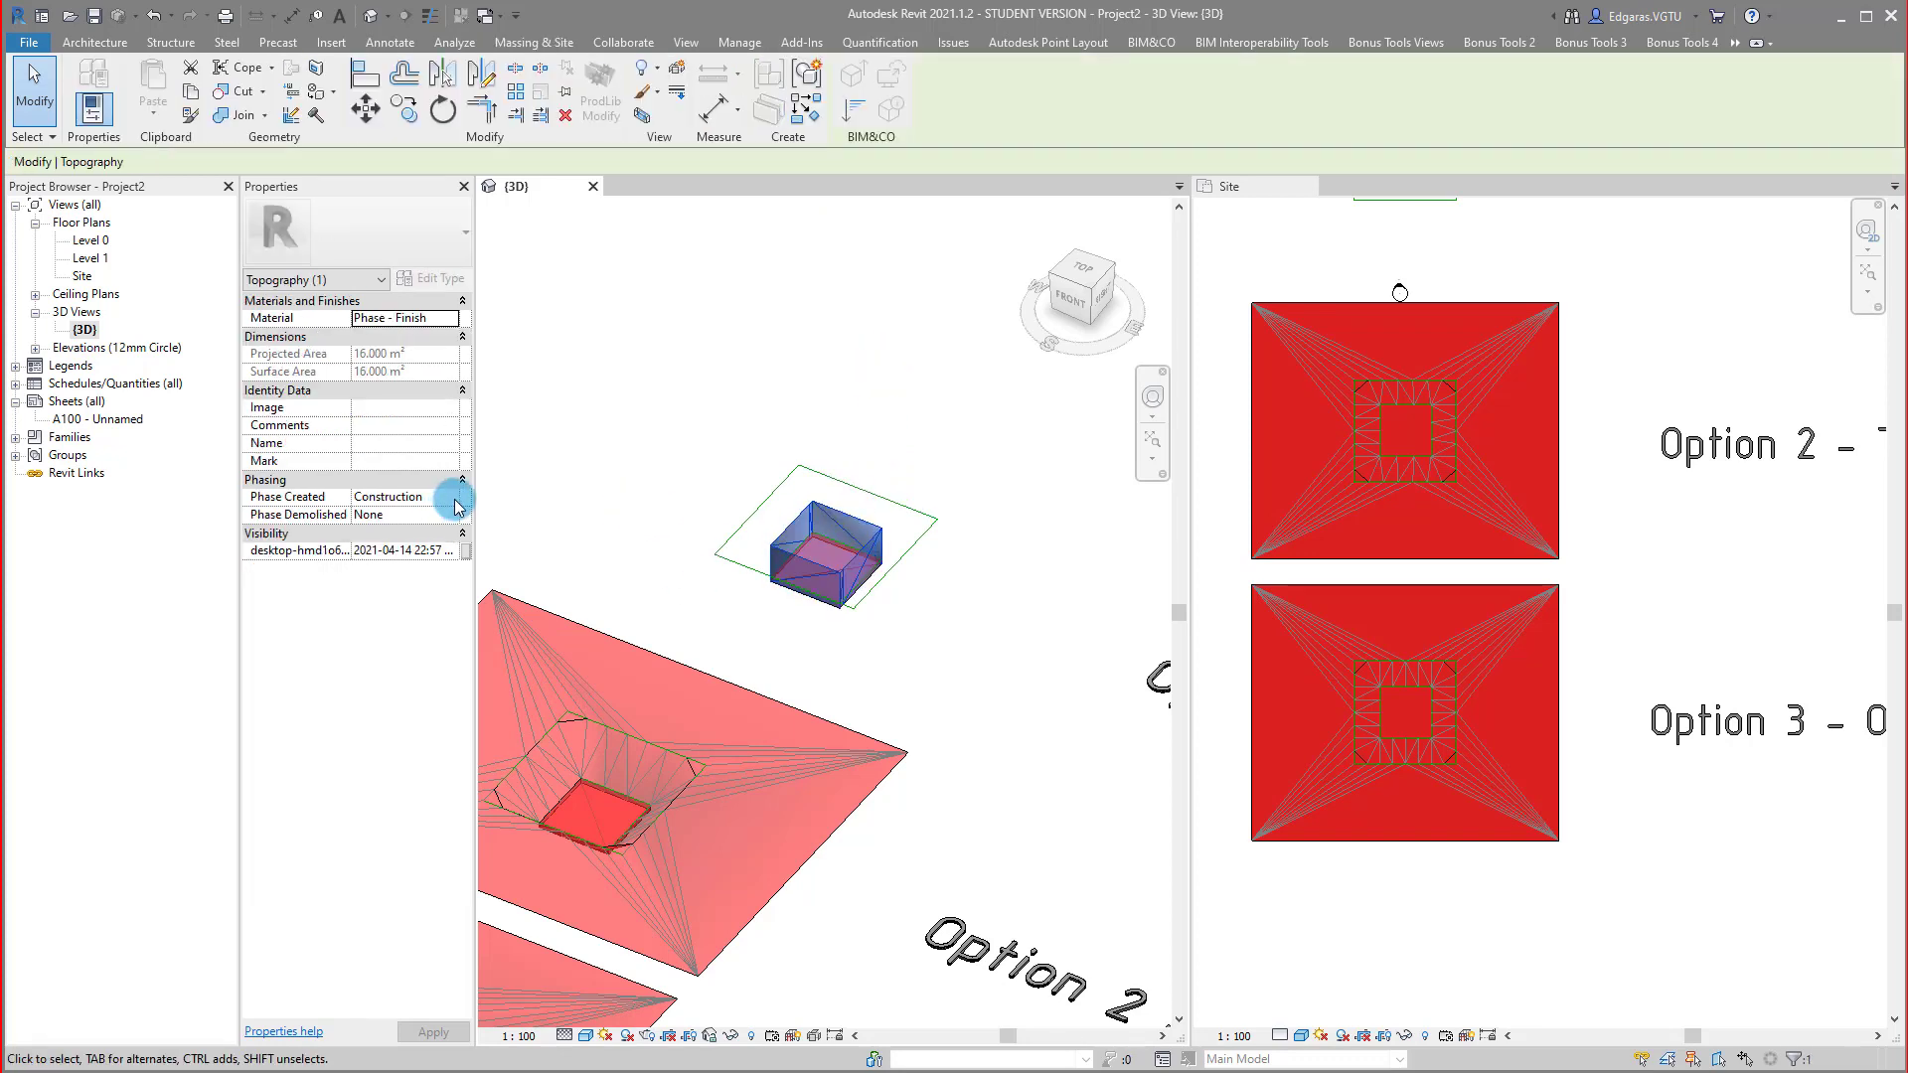
left_click(452, 505)
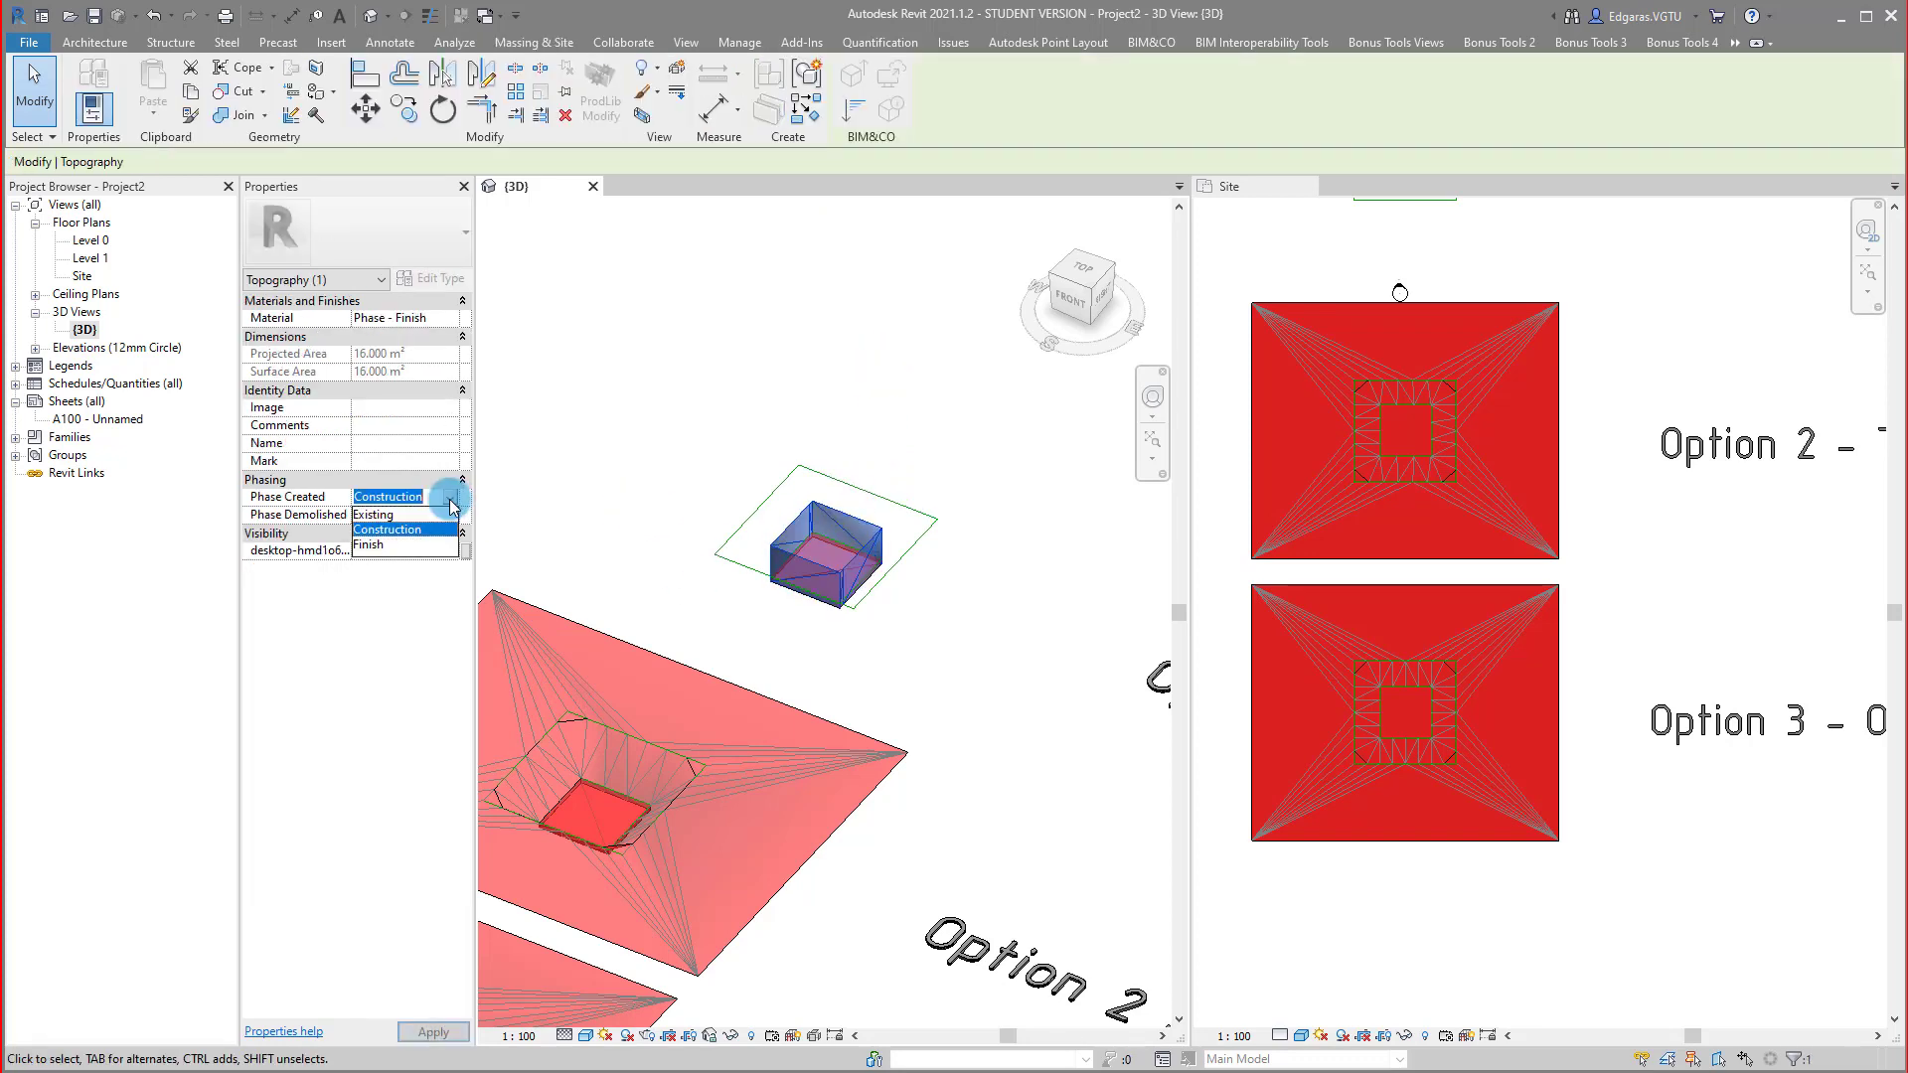
left_click(405, 526)
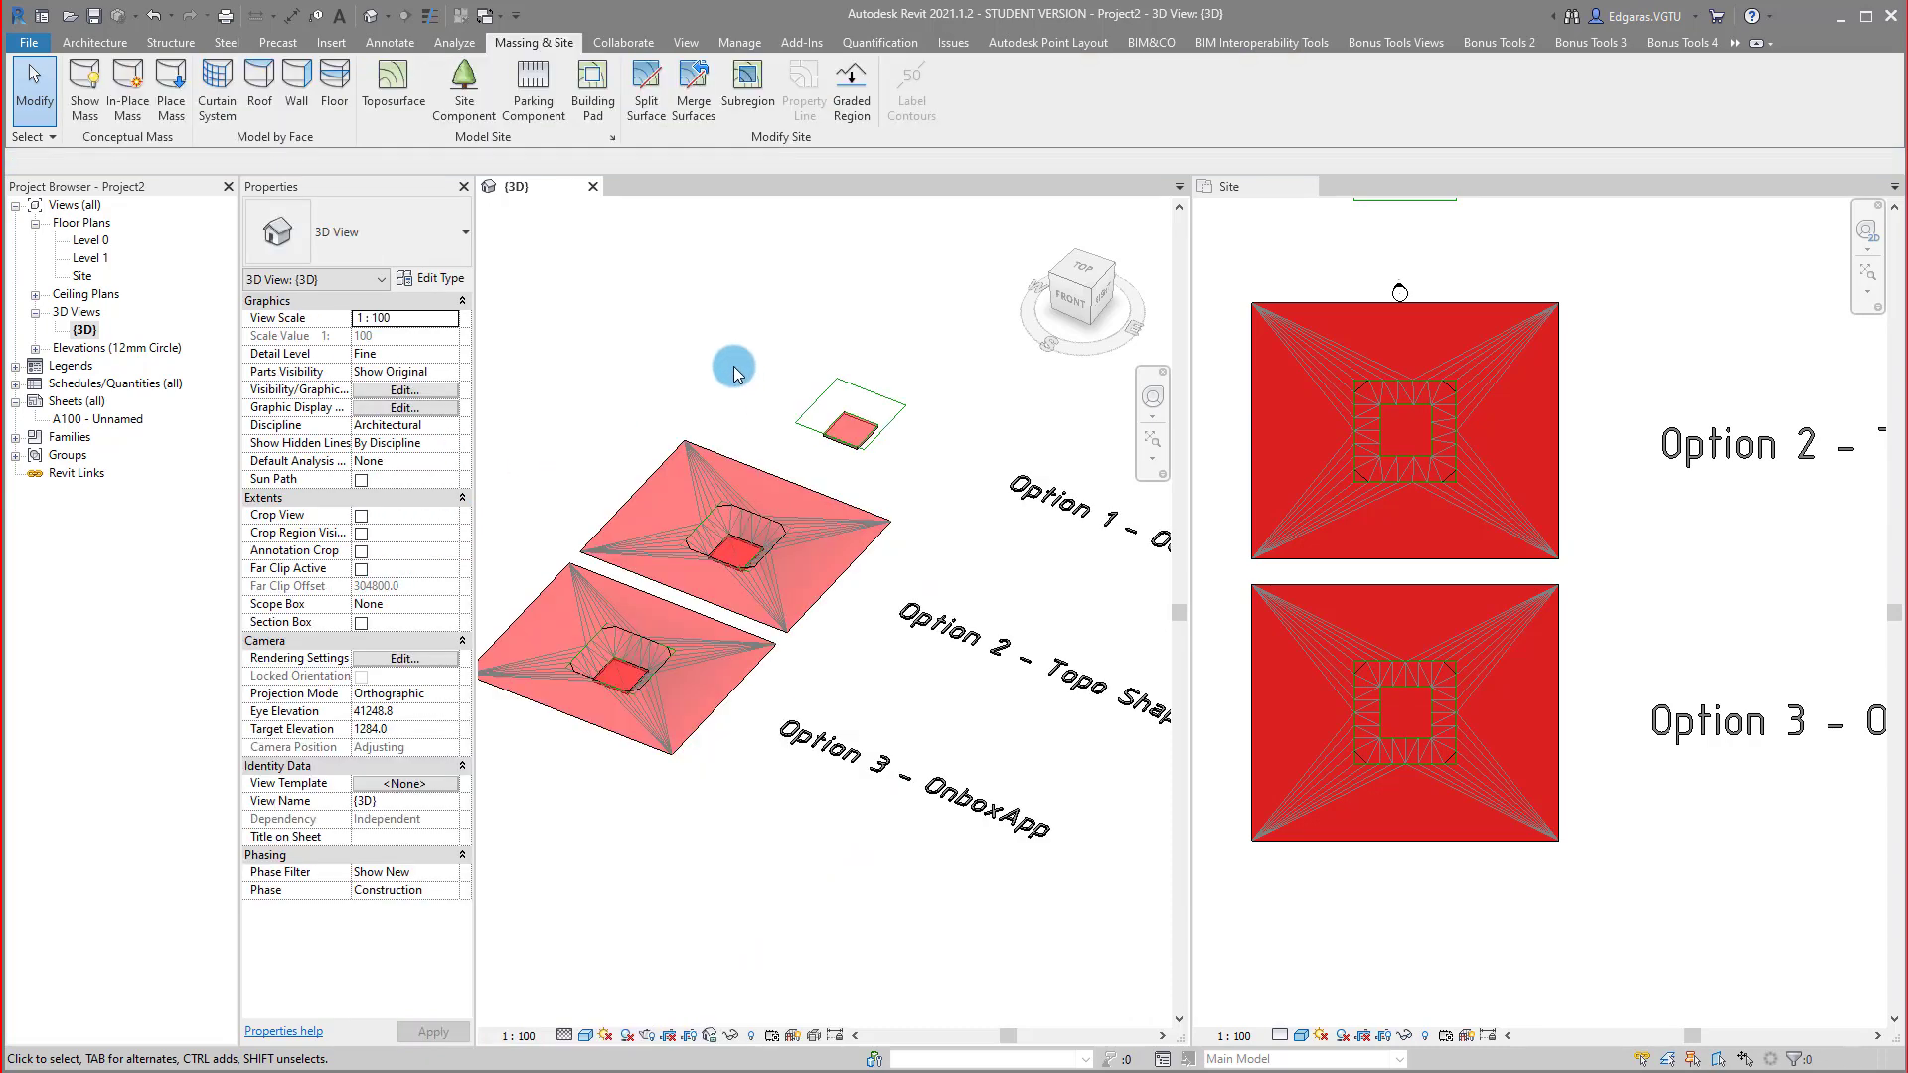
Create a graded region from the Option 2 surface as an exact copy with all internal and perimeter points.
left_click(852, 89)
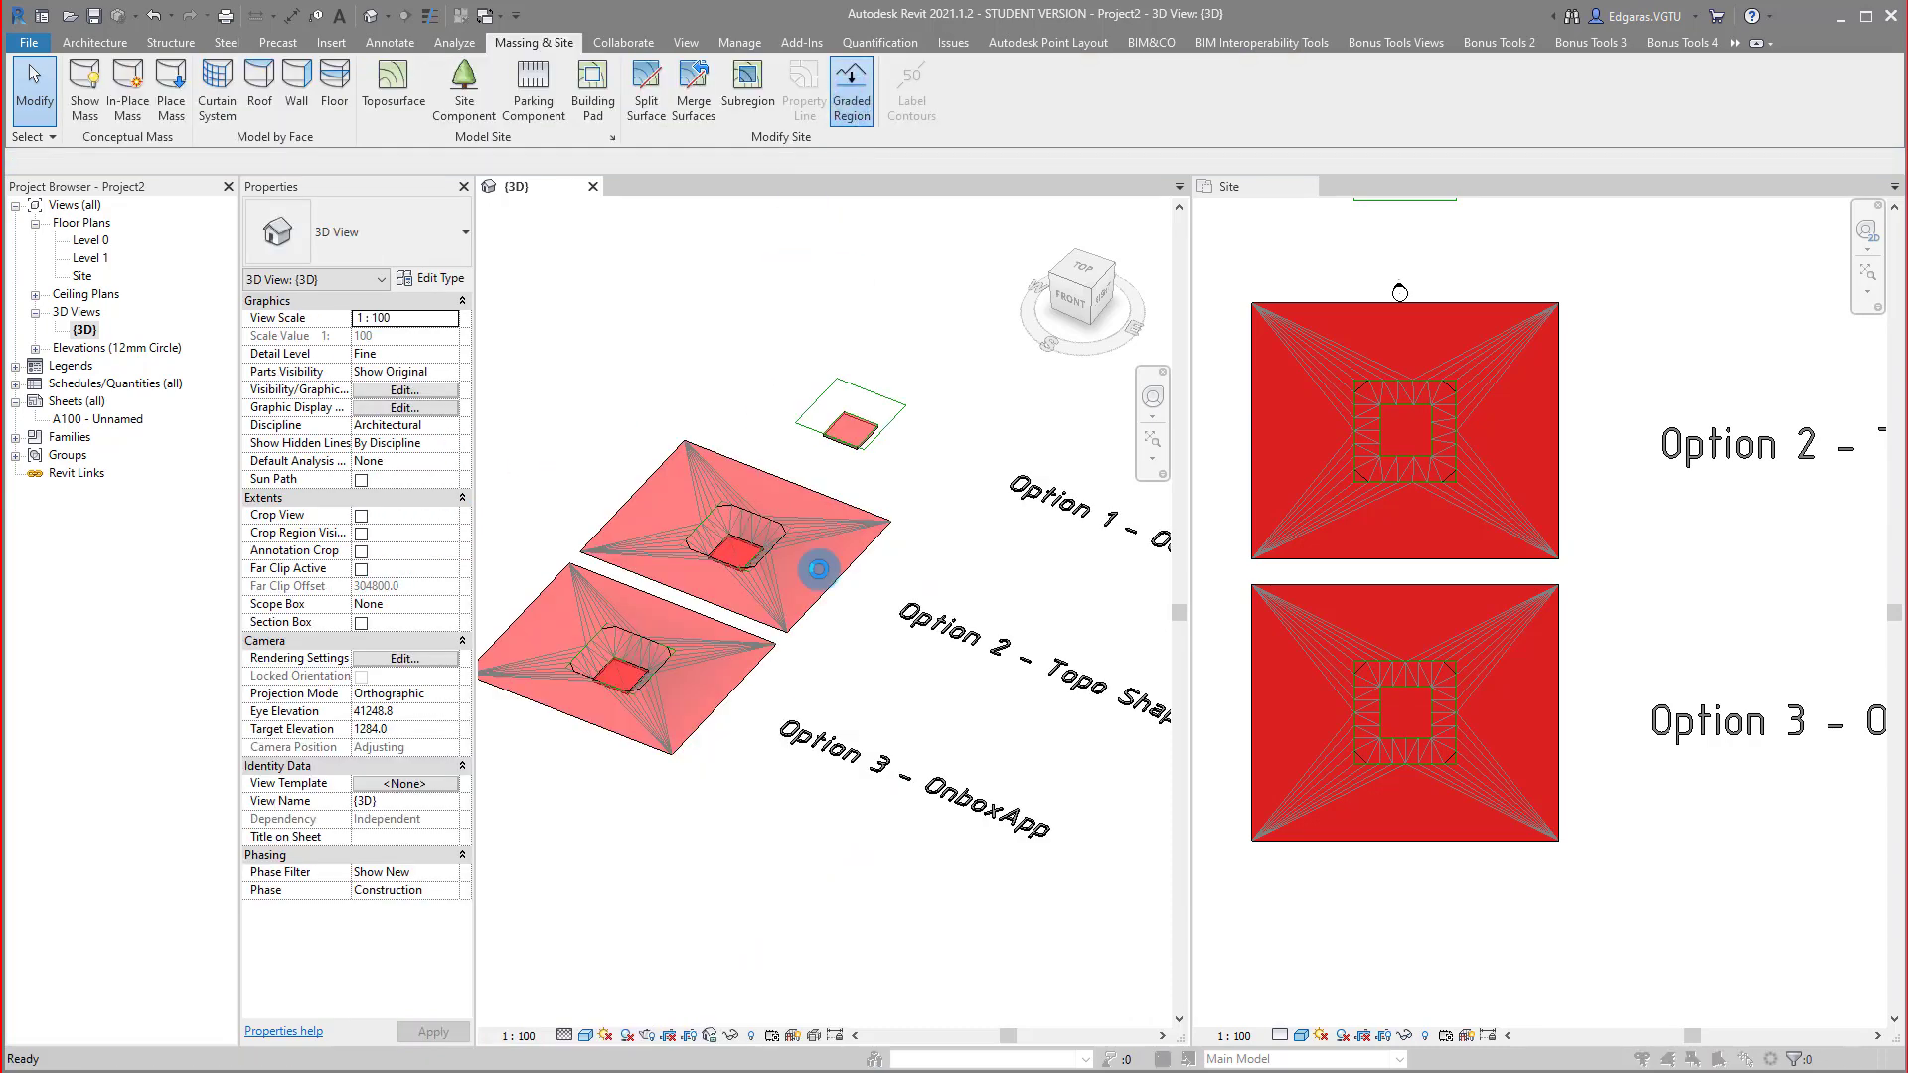
left_click(809, 554)
left_click(805, 536)
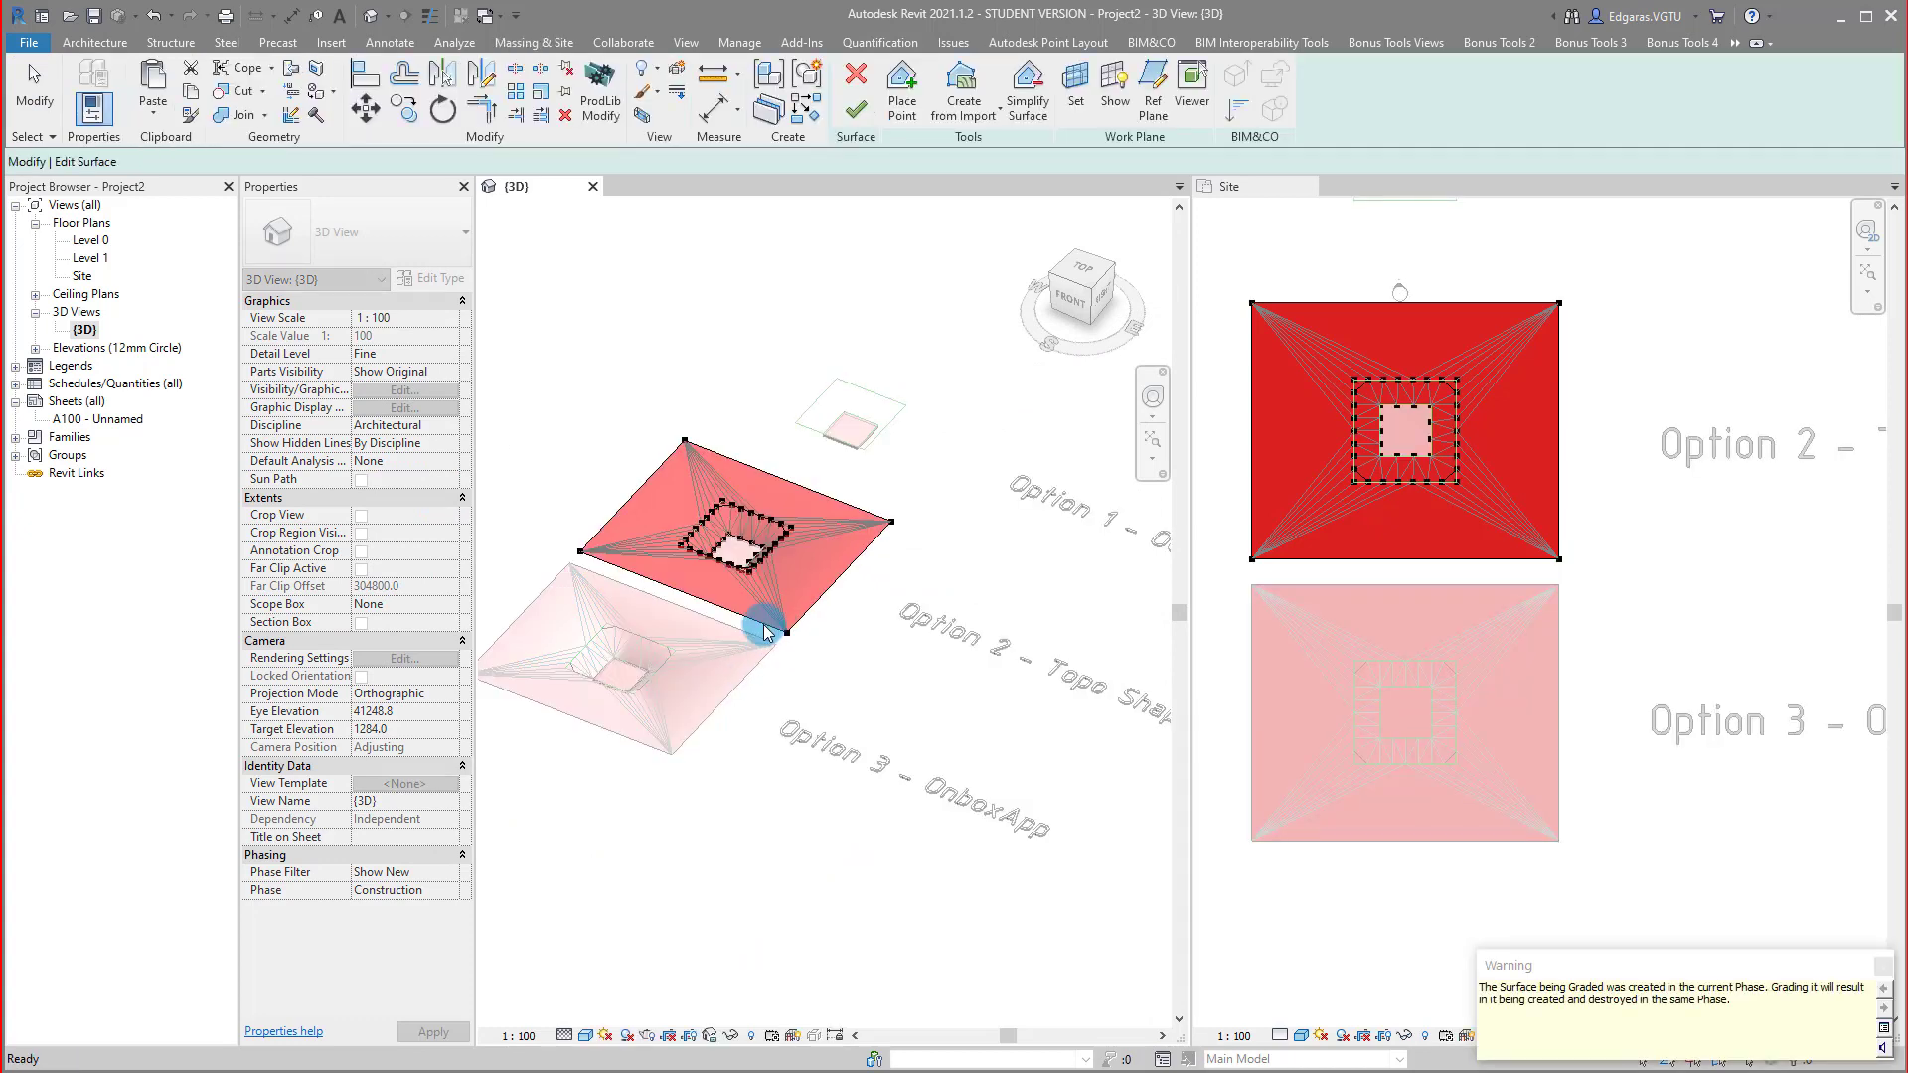
Set the Option 2 graded surface's Name and Phase Created to Finish, and assign it the Phase - Finish material.
left_click(412, 443)
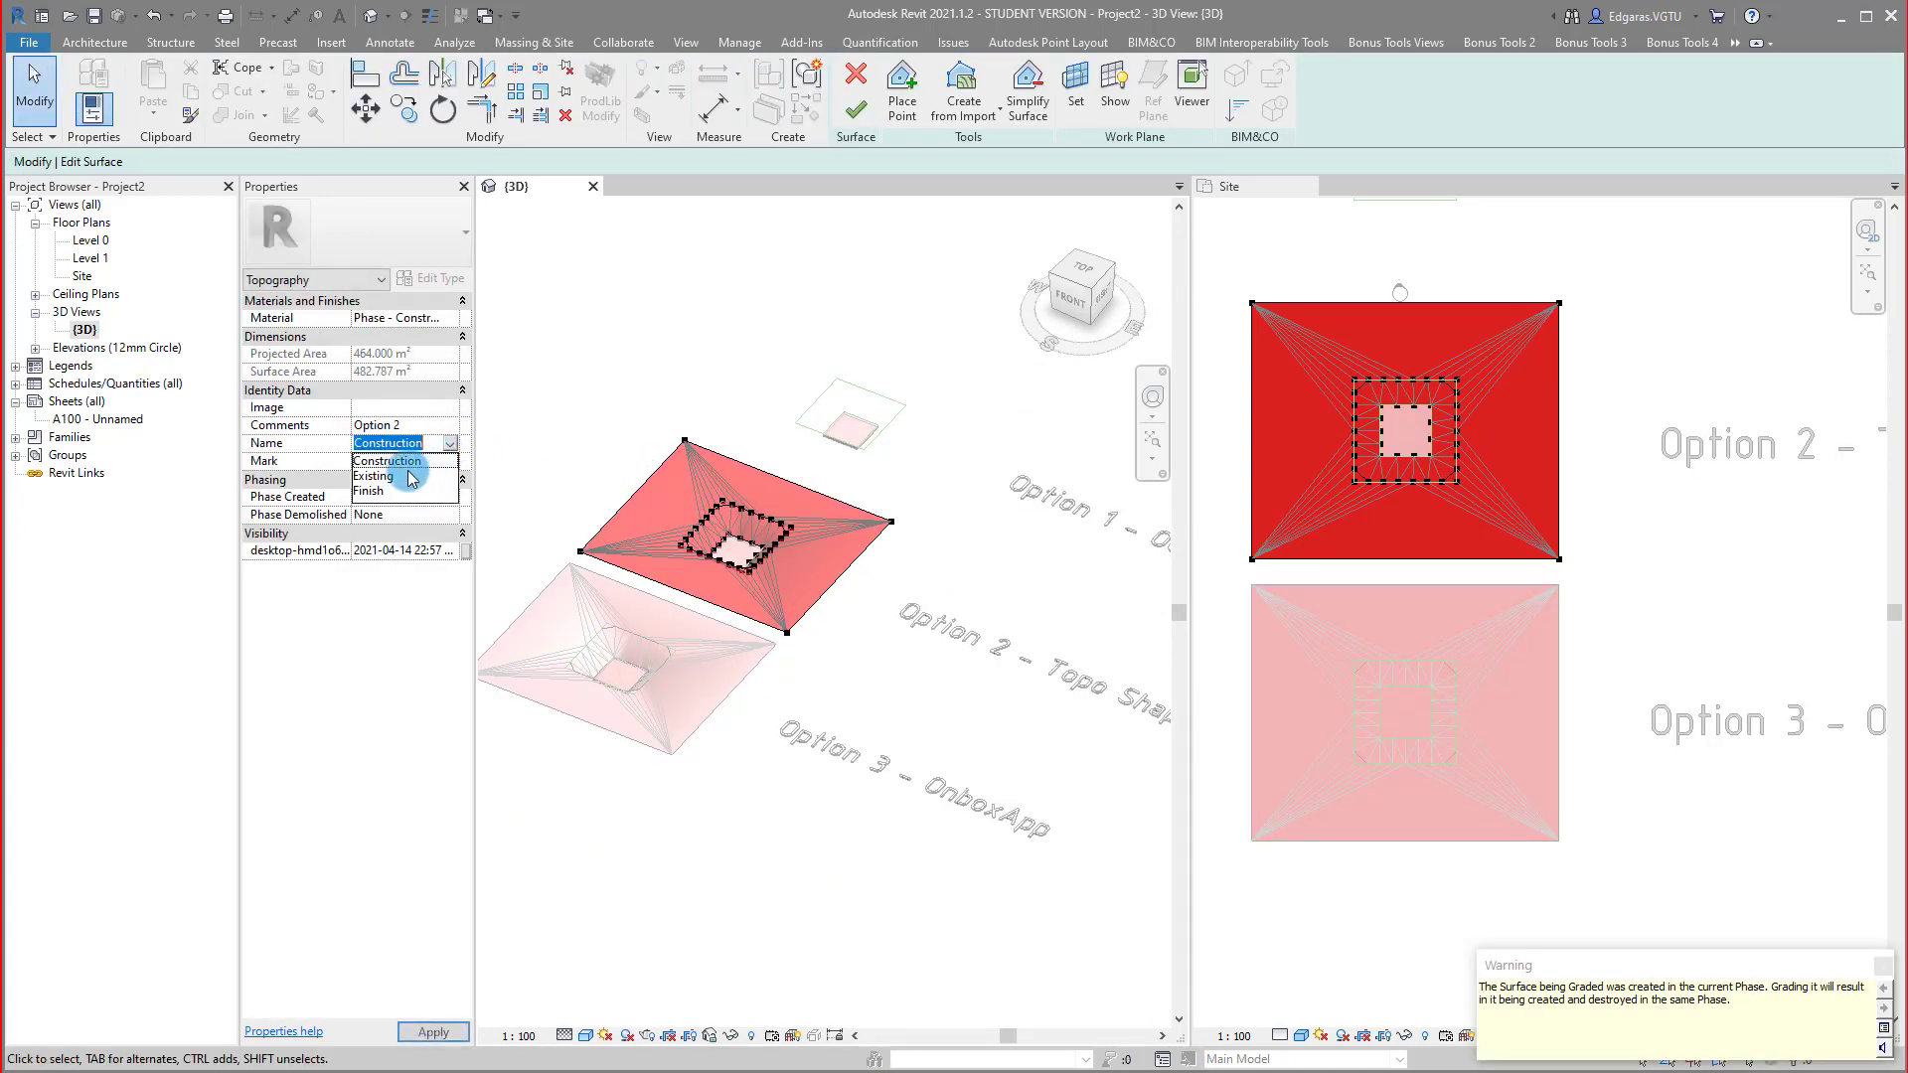
left_click(383, 492)
left_click(449, 497)
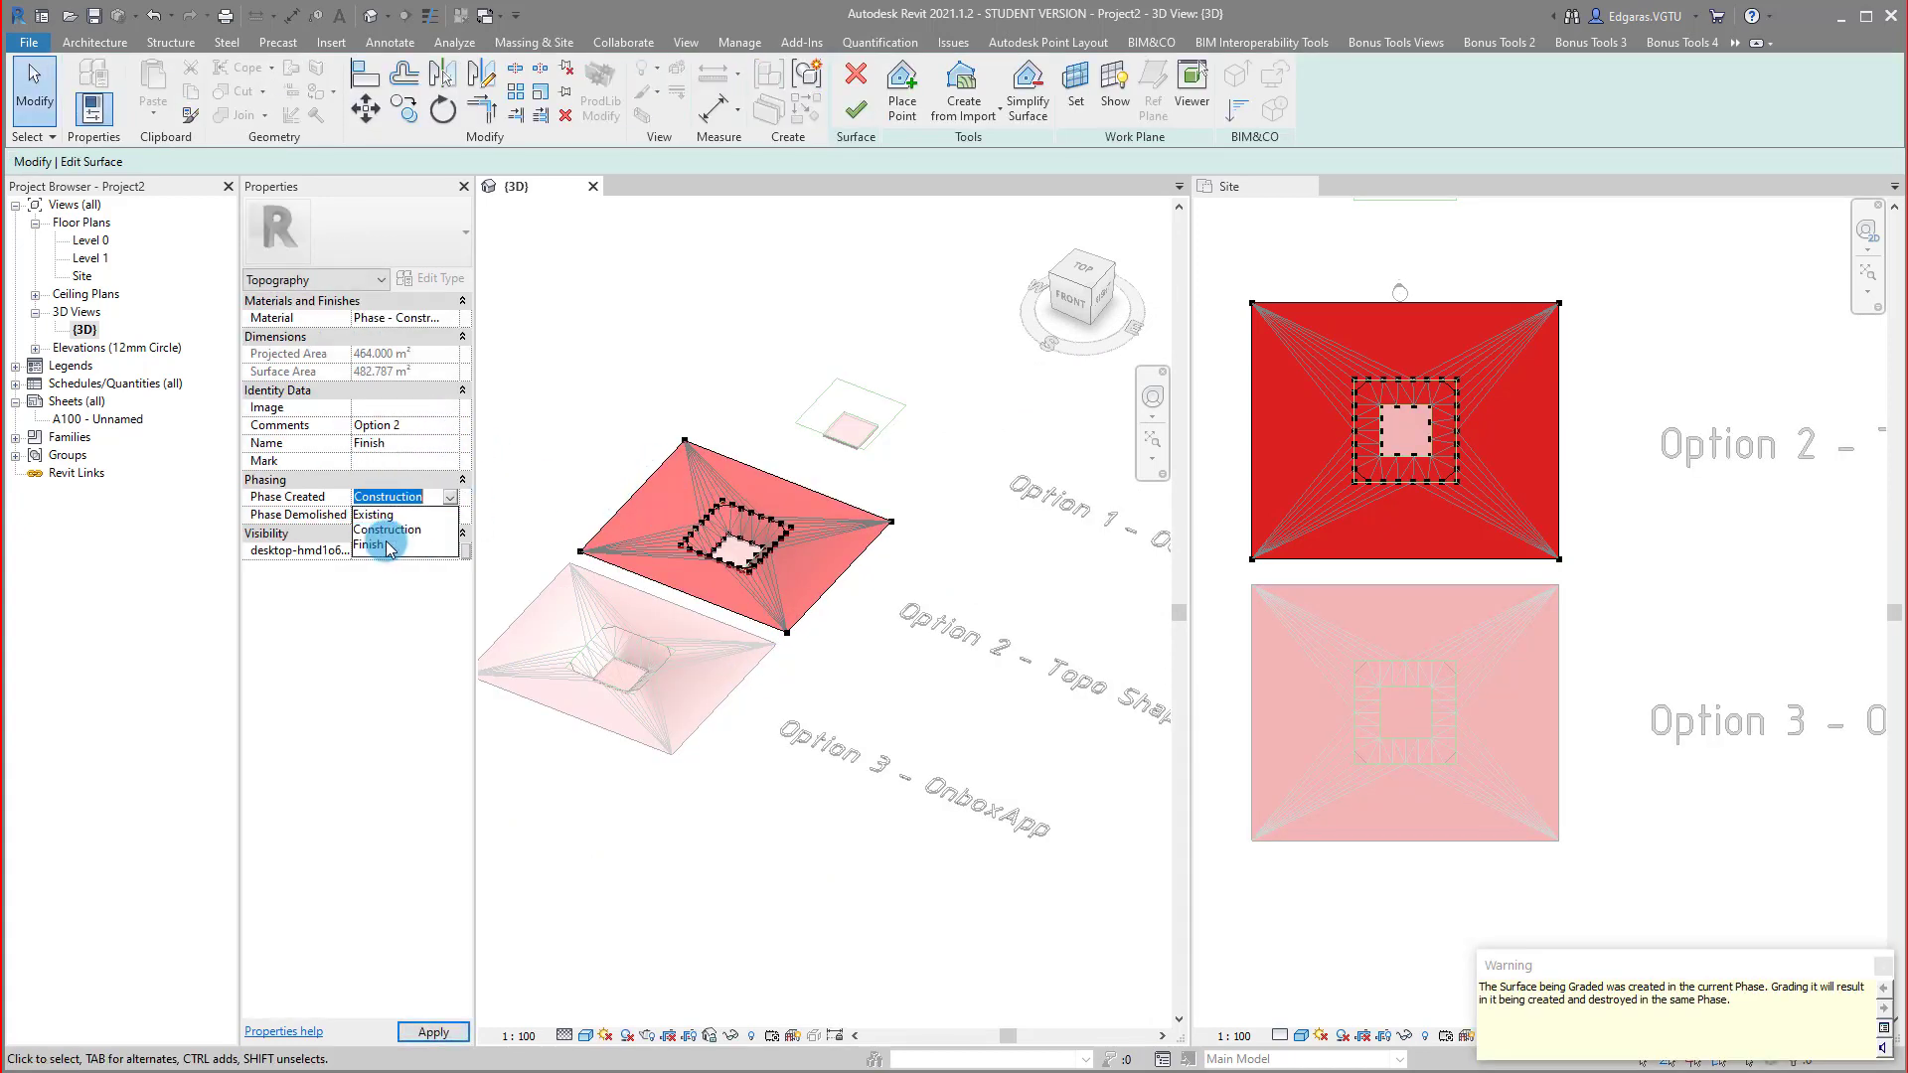
left_click(427, 545)
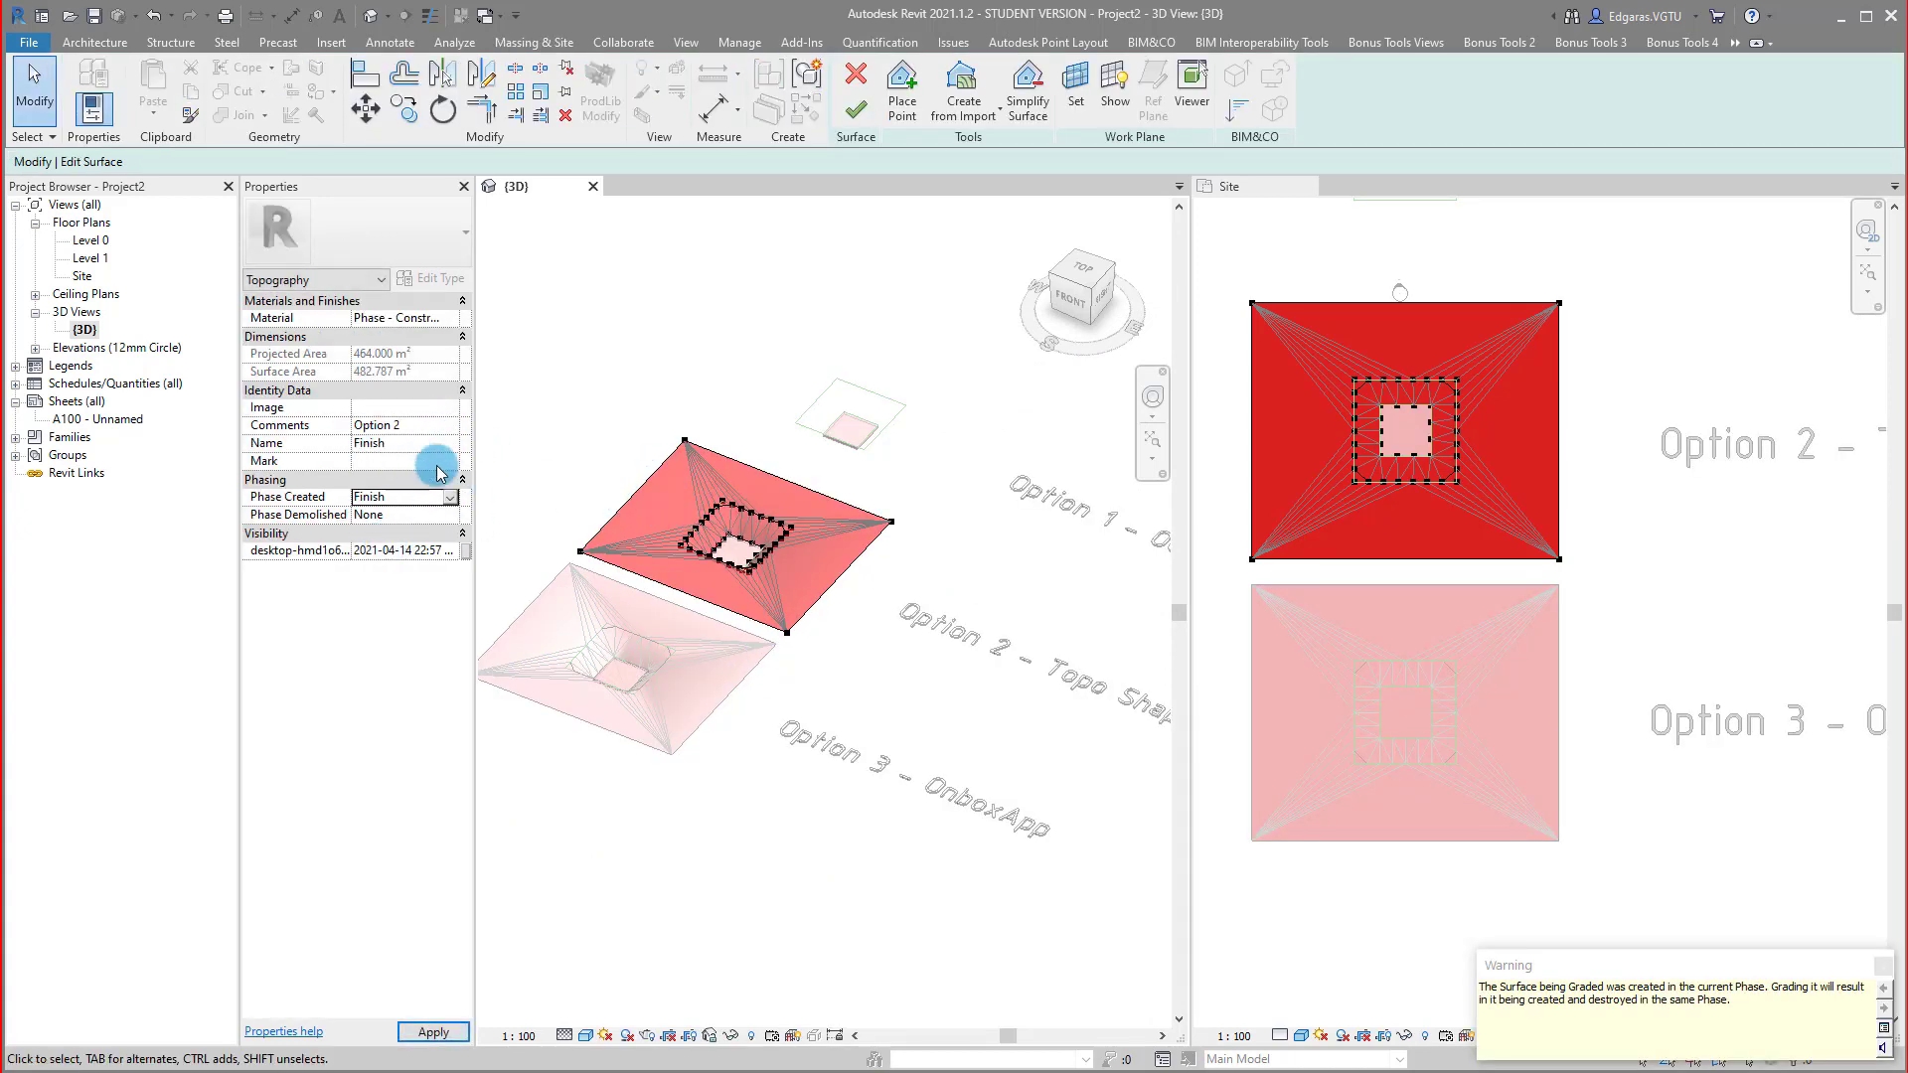
left_click(459, 320)
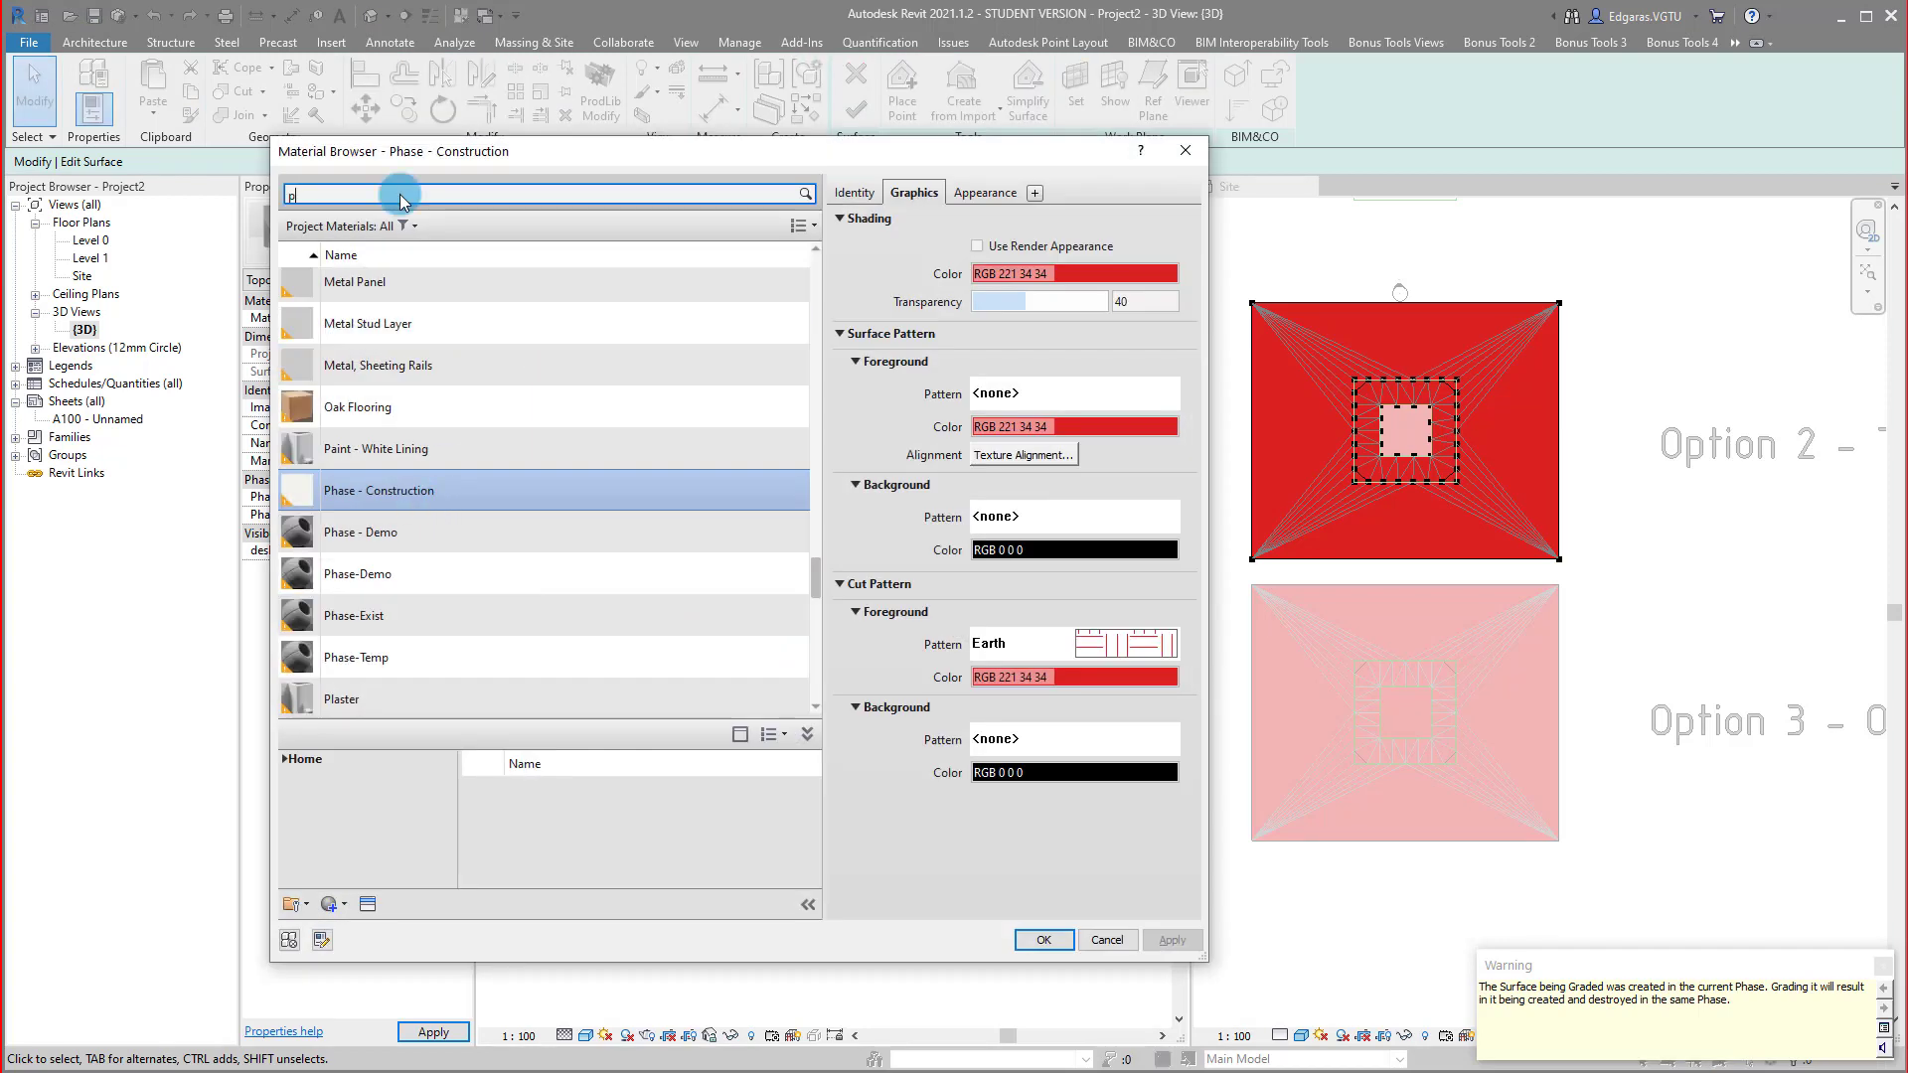
type("phase")
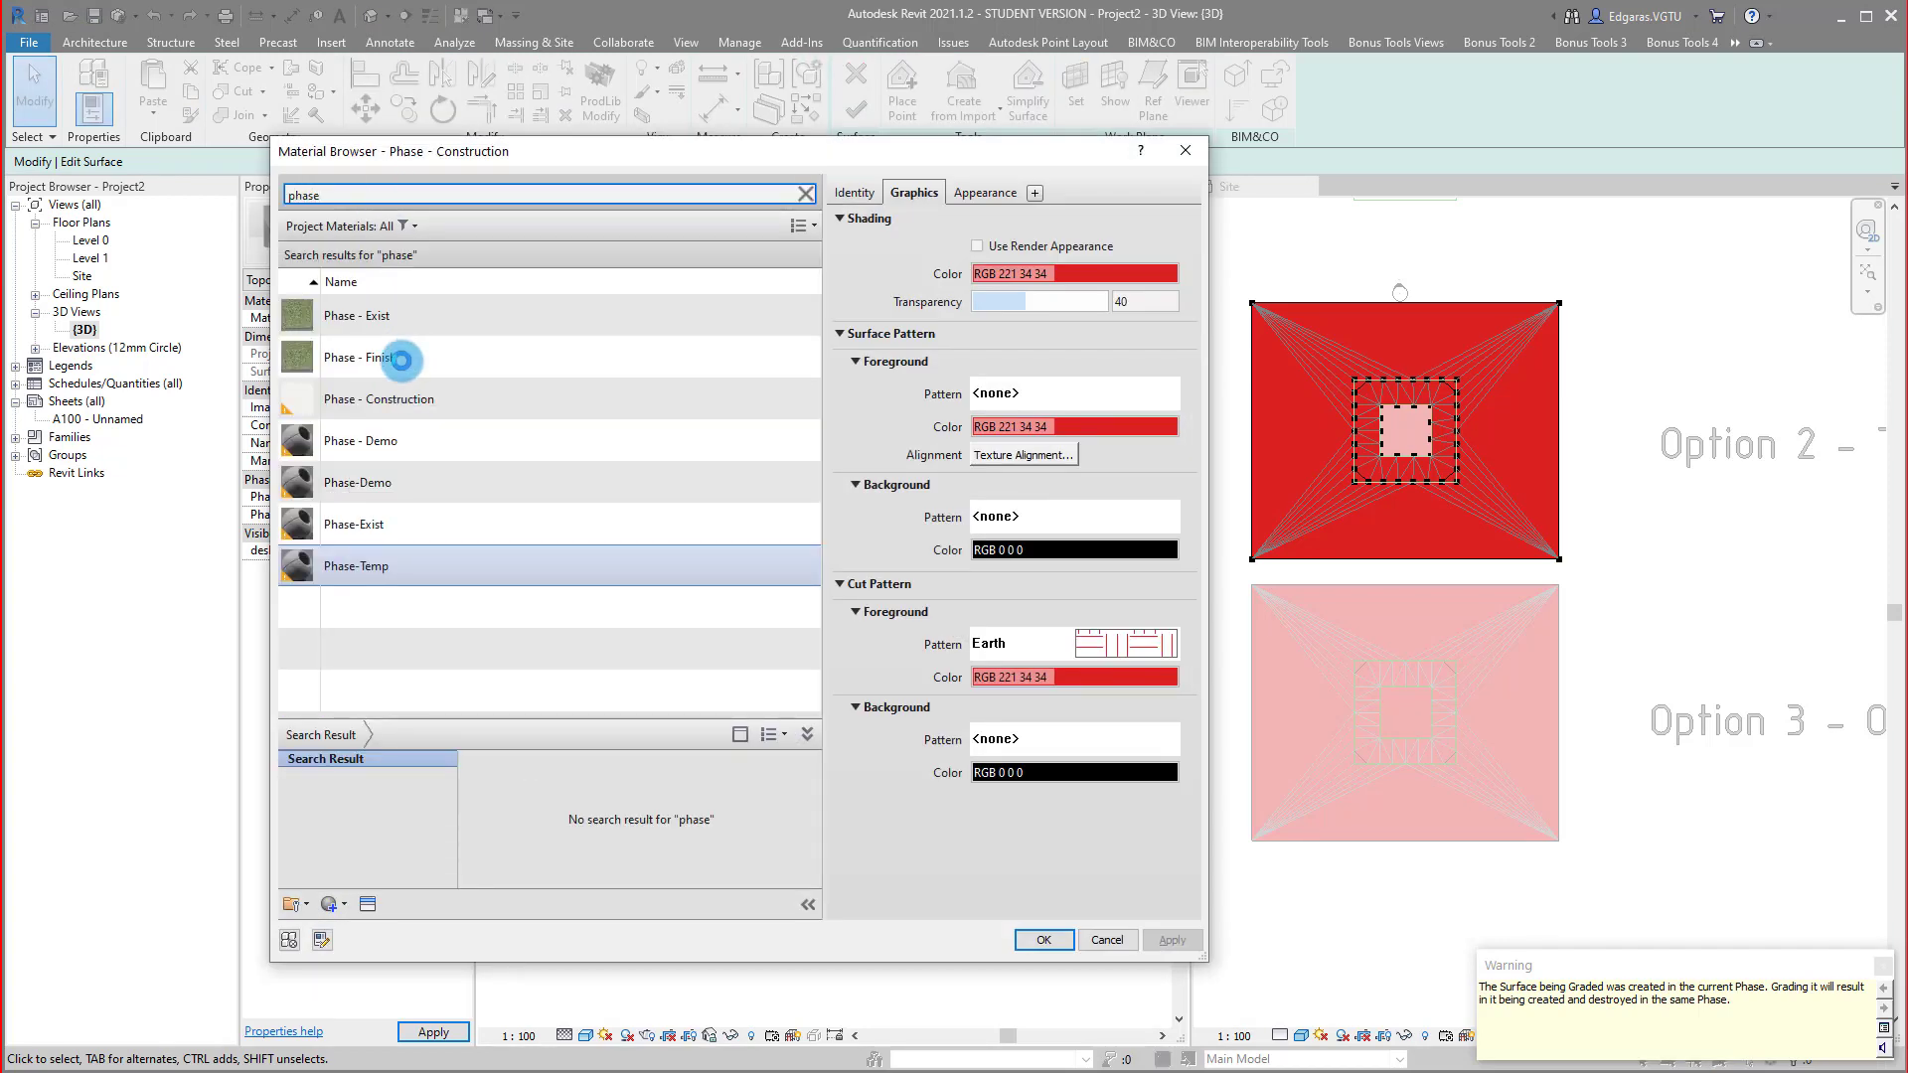
left_click(402, 360)
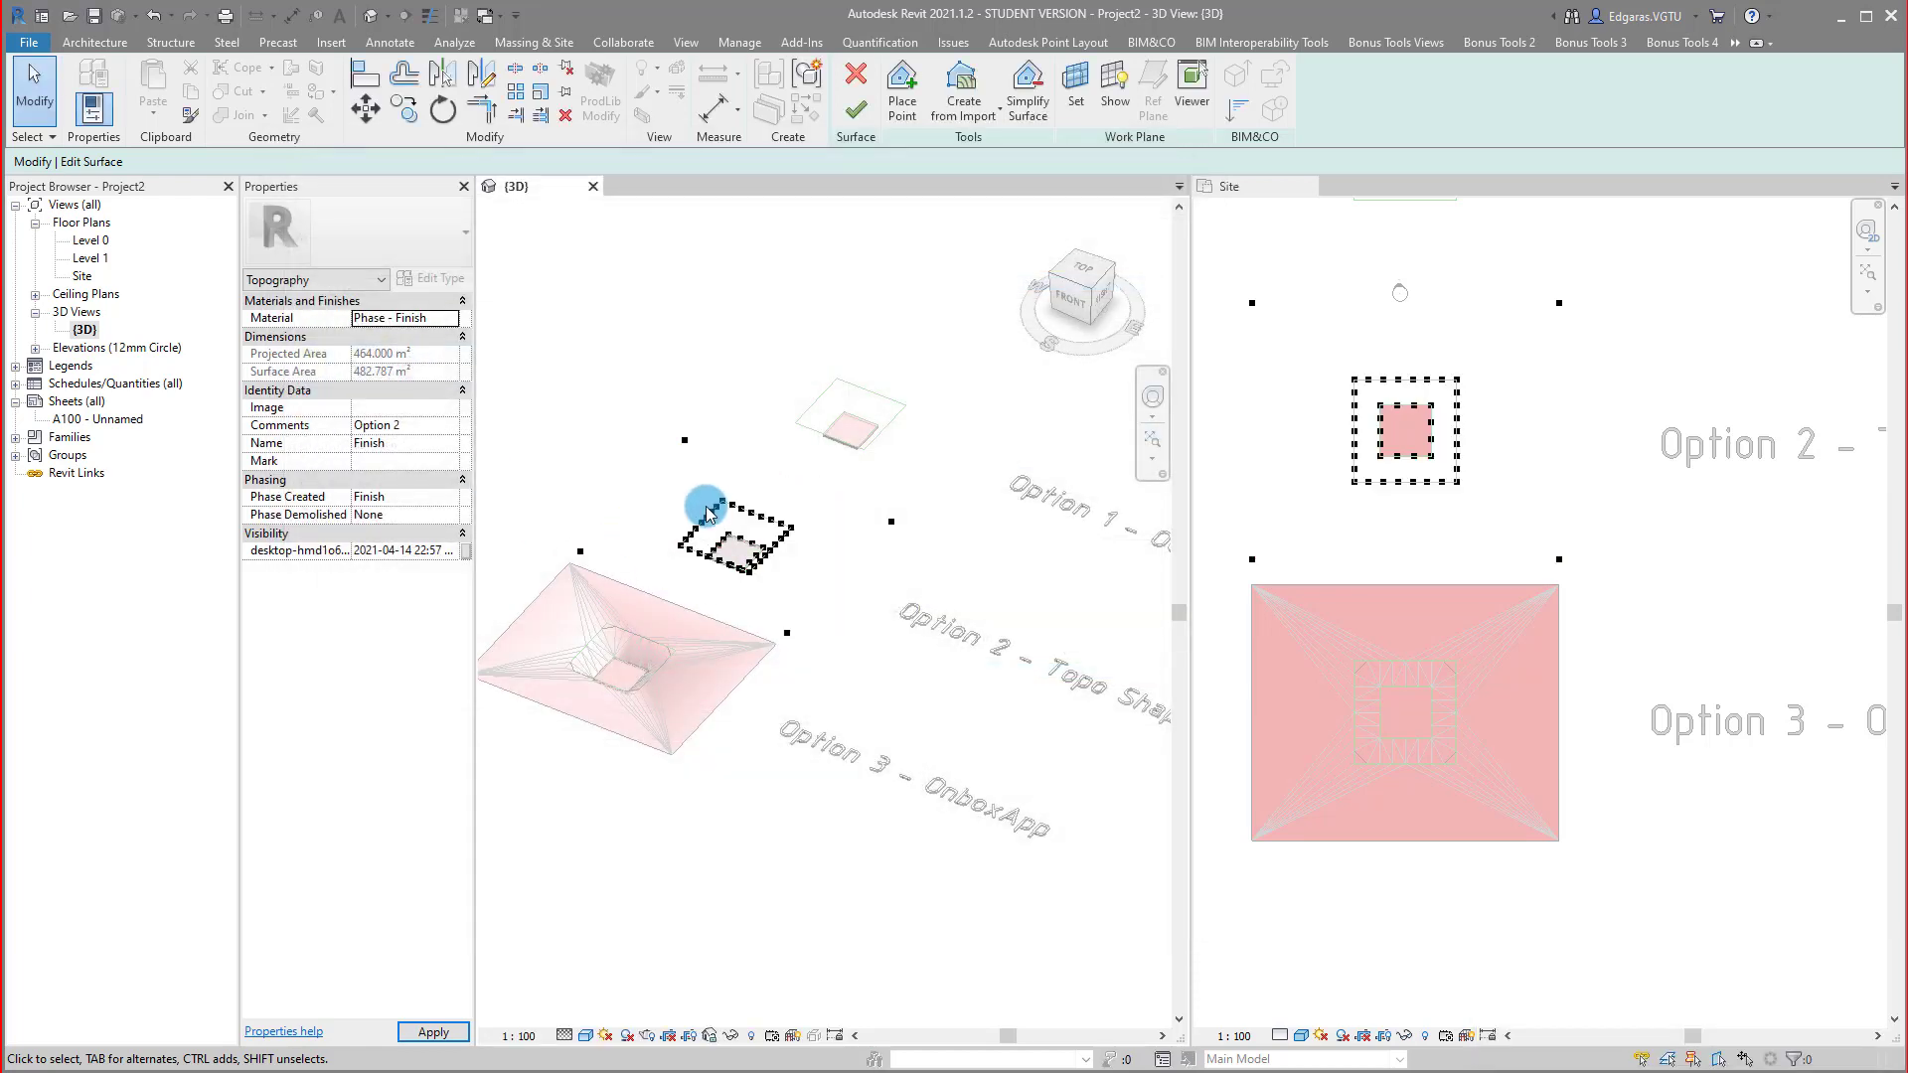
Delete all interior points around the Option 2 pit, keeping only the surface's four corner points.
left_click_drag(656, 480, 798, 591)
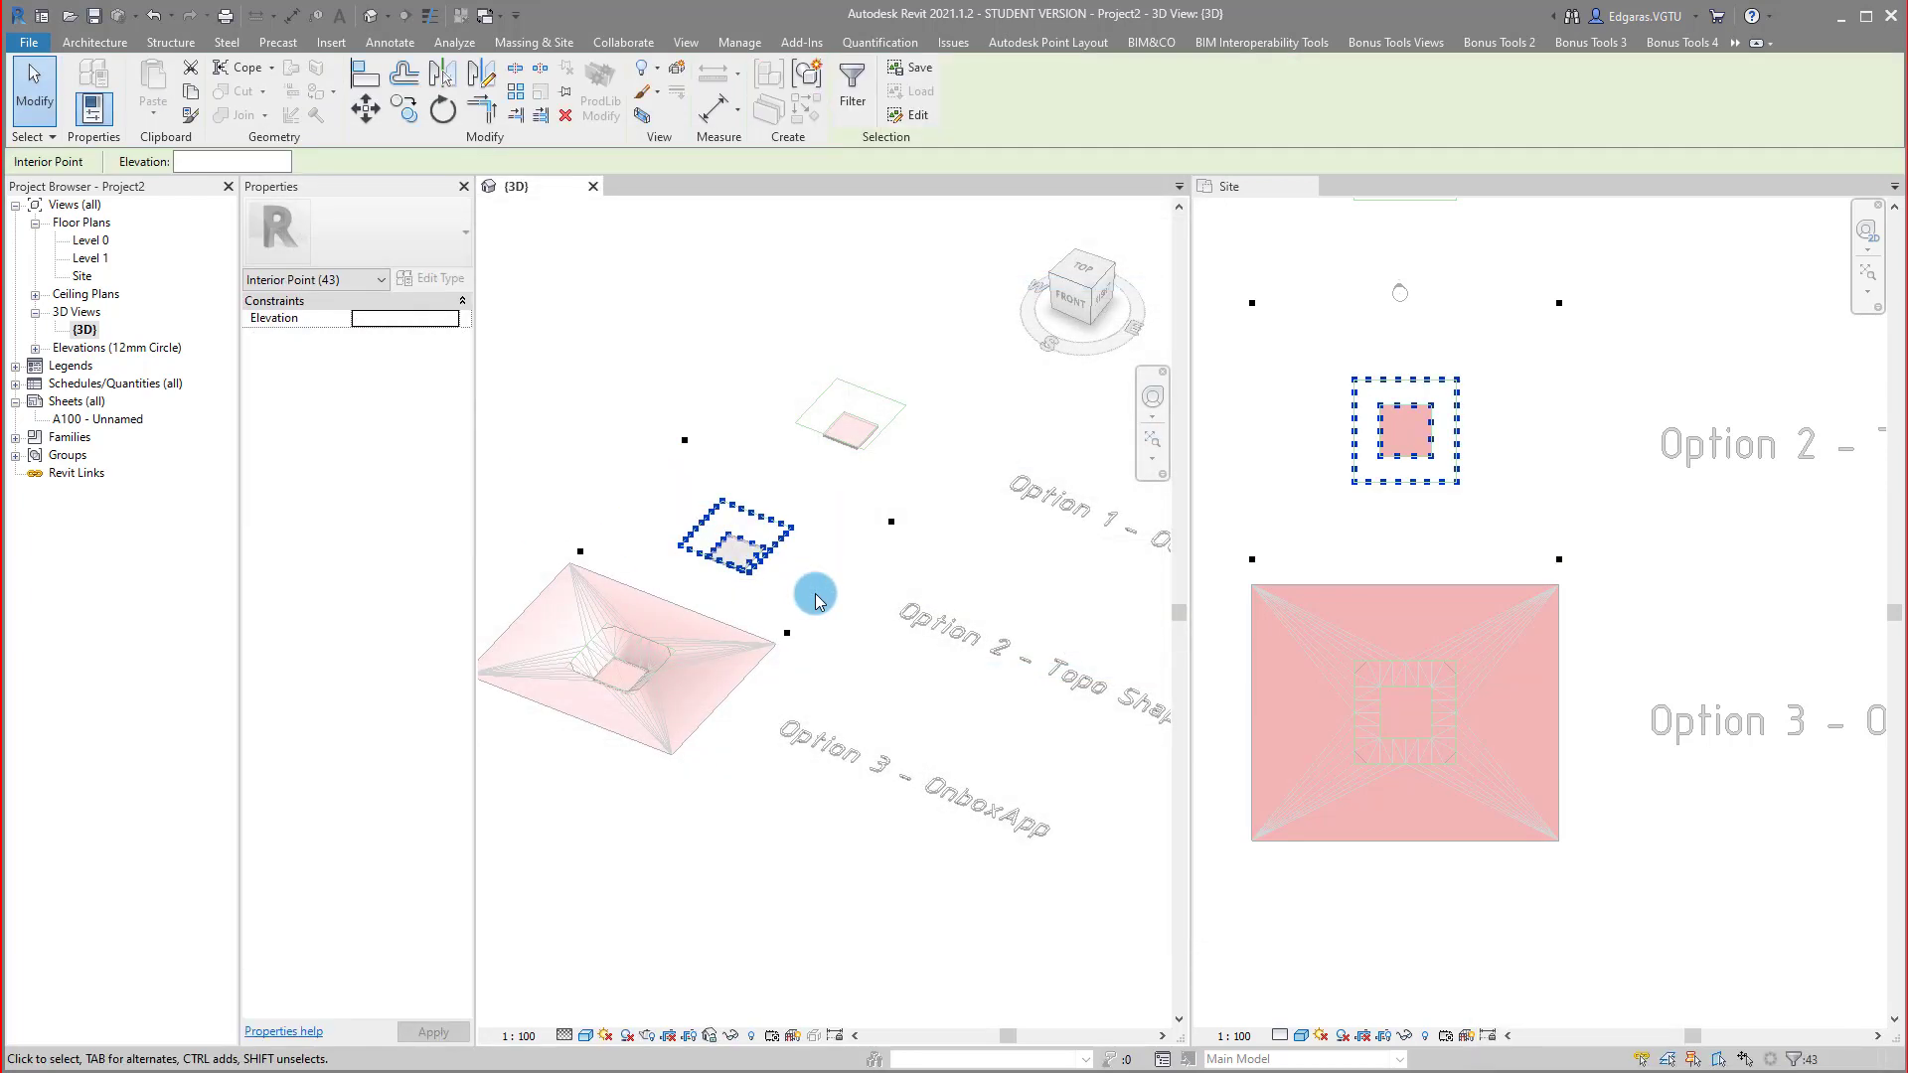
key("Delete")
scroll(725, 481, "up", 1)
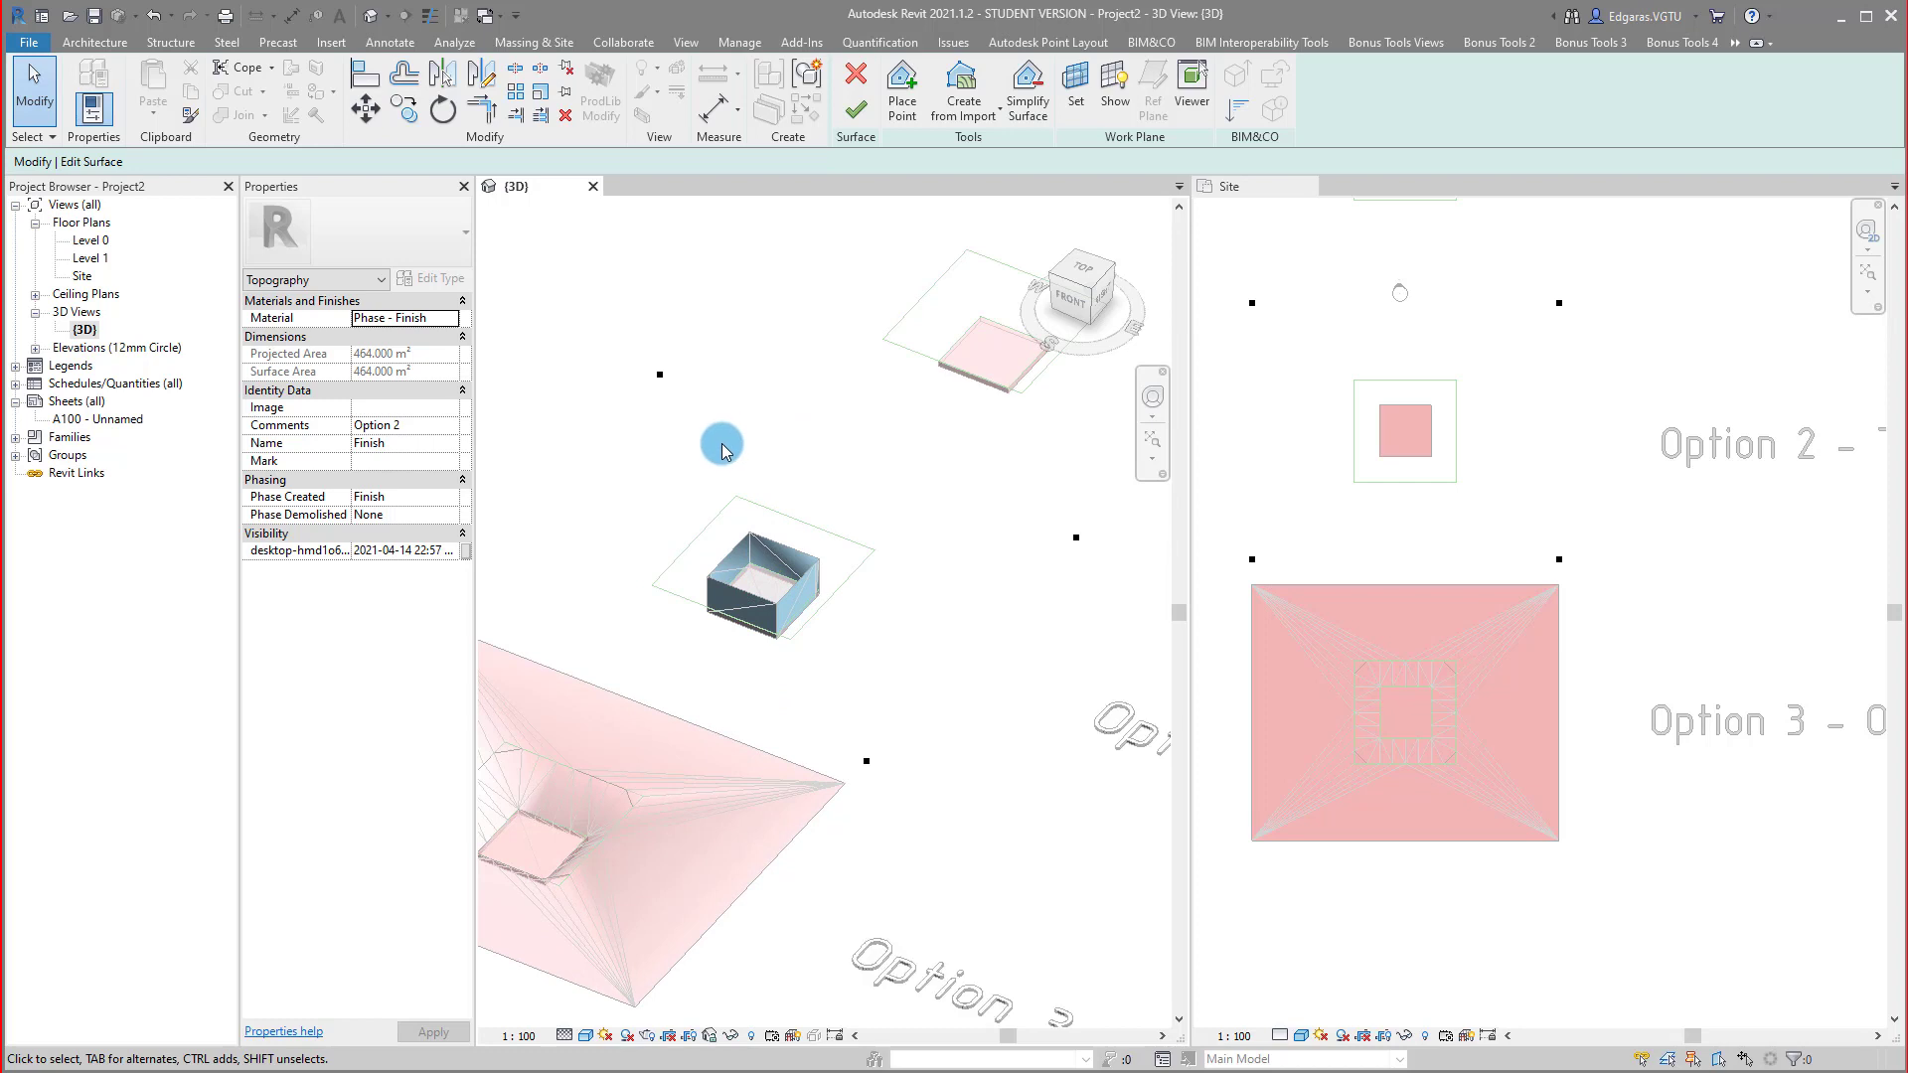
scroll(721, 438, "up", 1)
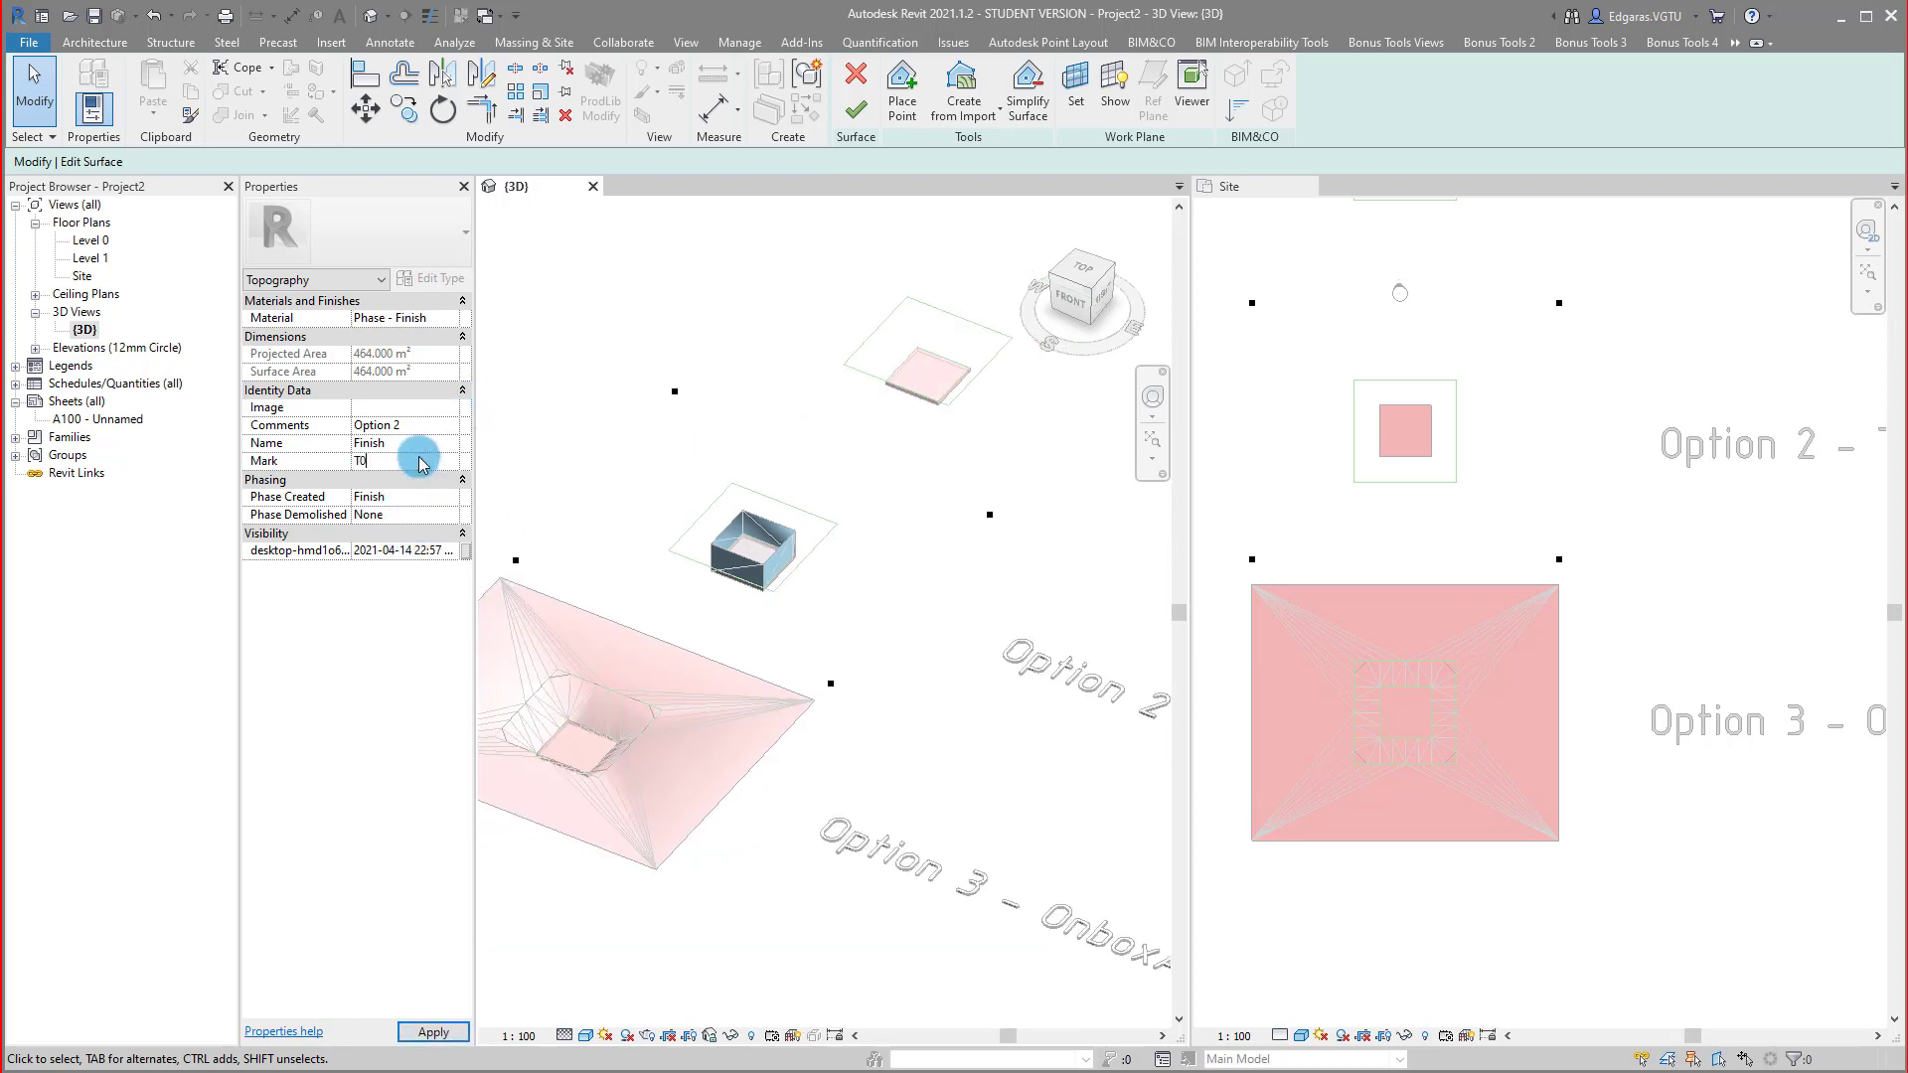
Set the Option 2 graded surface's Mark to T03-1 and finish the surface edit without saving the project.
left_click(681, 391)
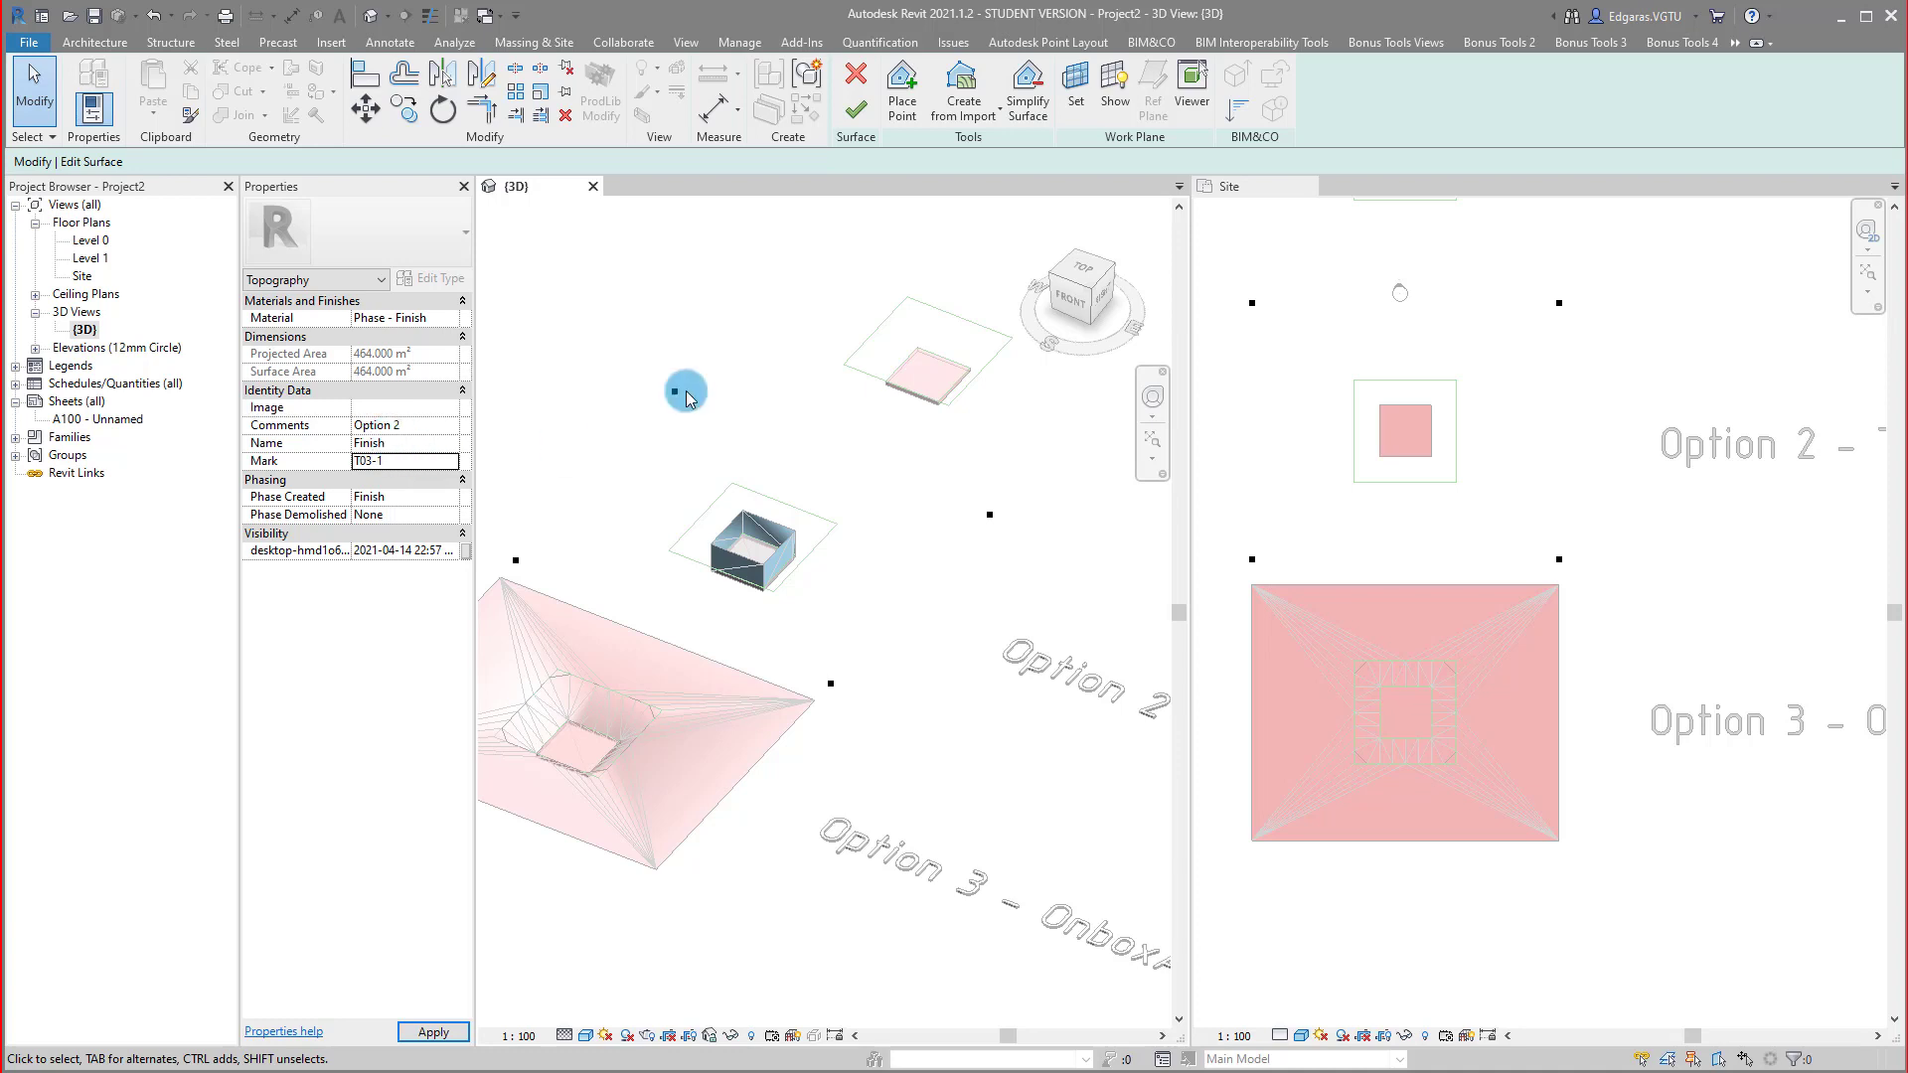
left_click(1030, 605)
left_click(795, 559)
left_click(848, 131)
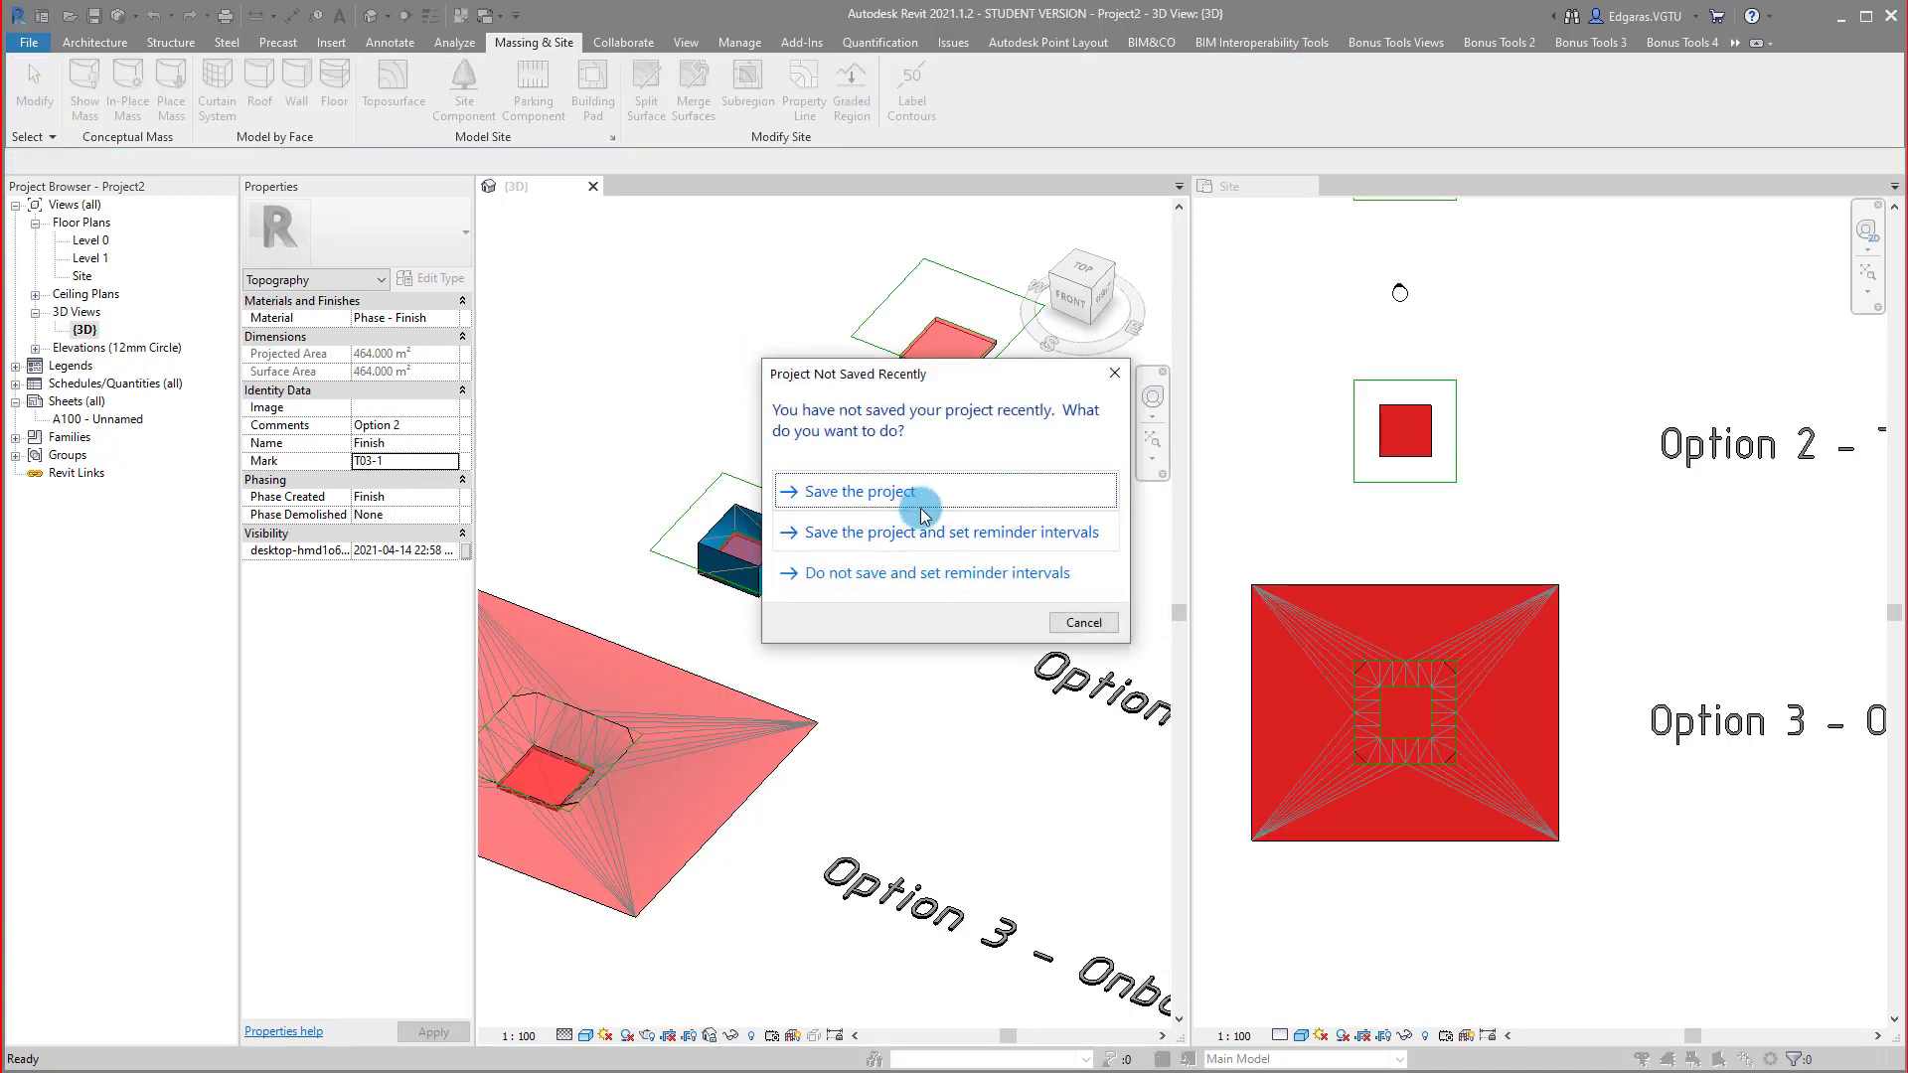
left_click(1117, 375)
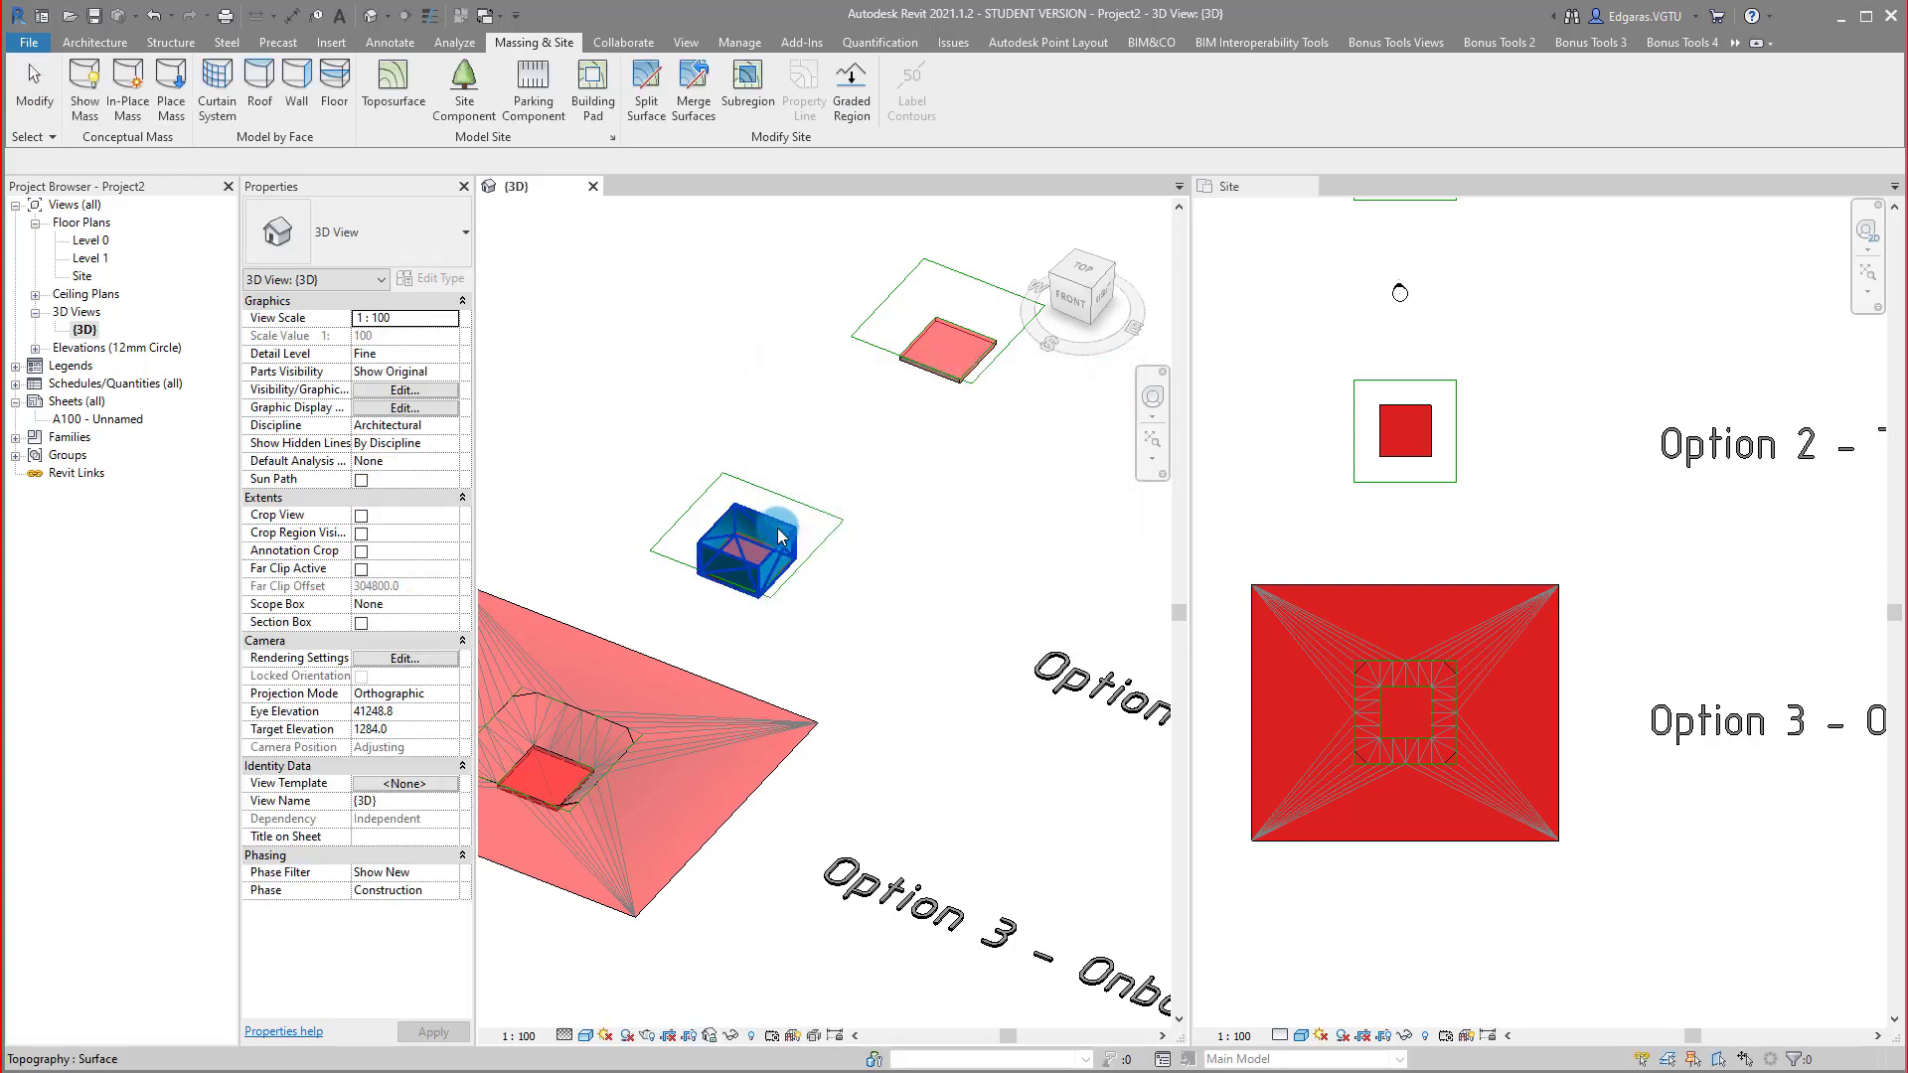
Give the Option 2 pit topography the Comments Option 2, Name Finish, Mark T03-2 and Phase Created Finish.
left_click(770, 524)
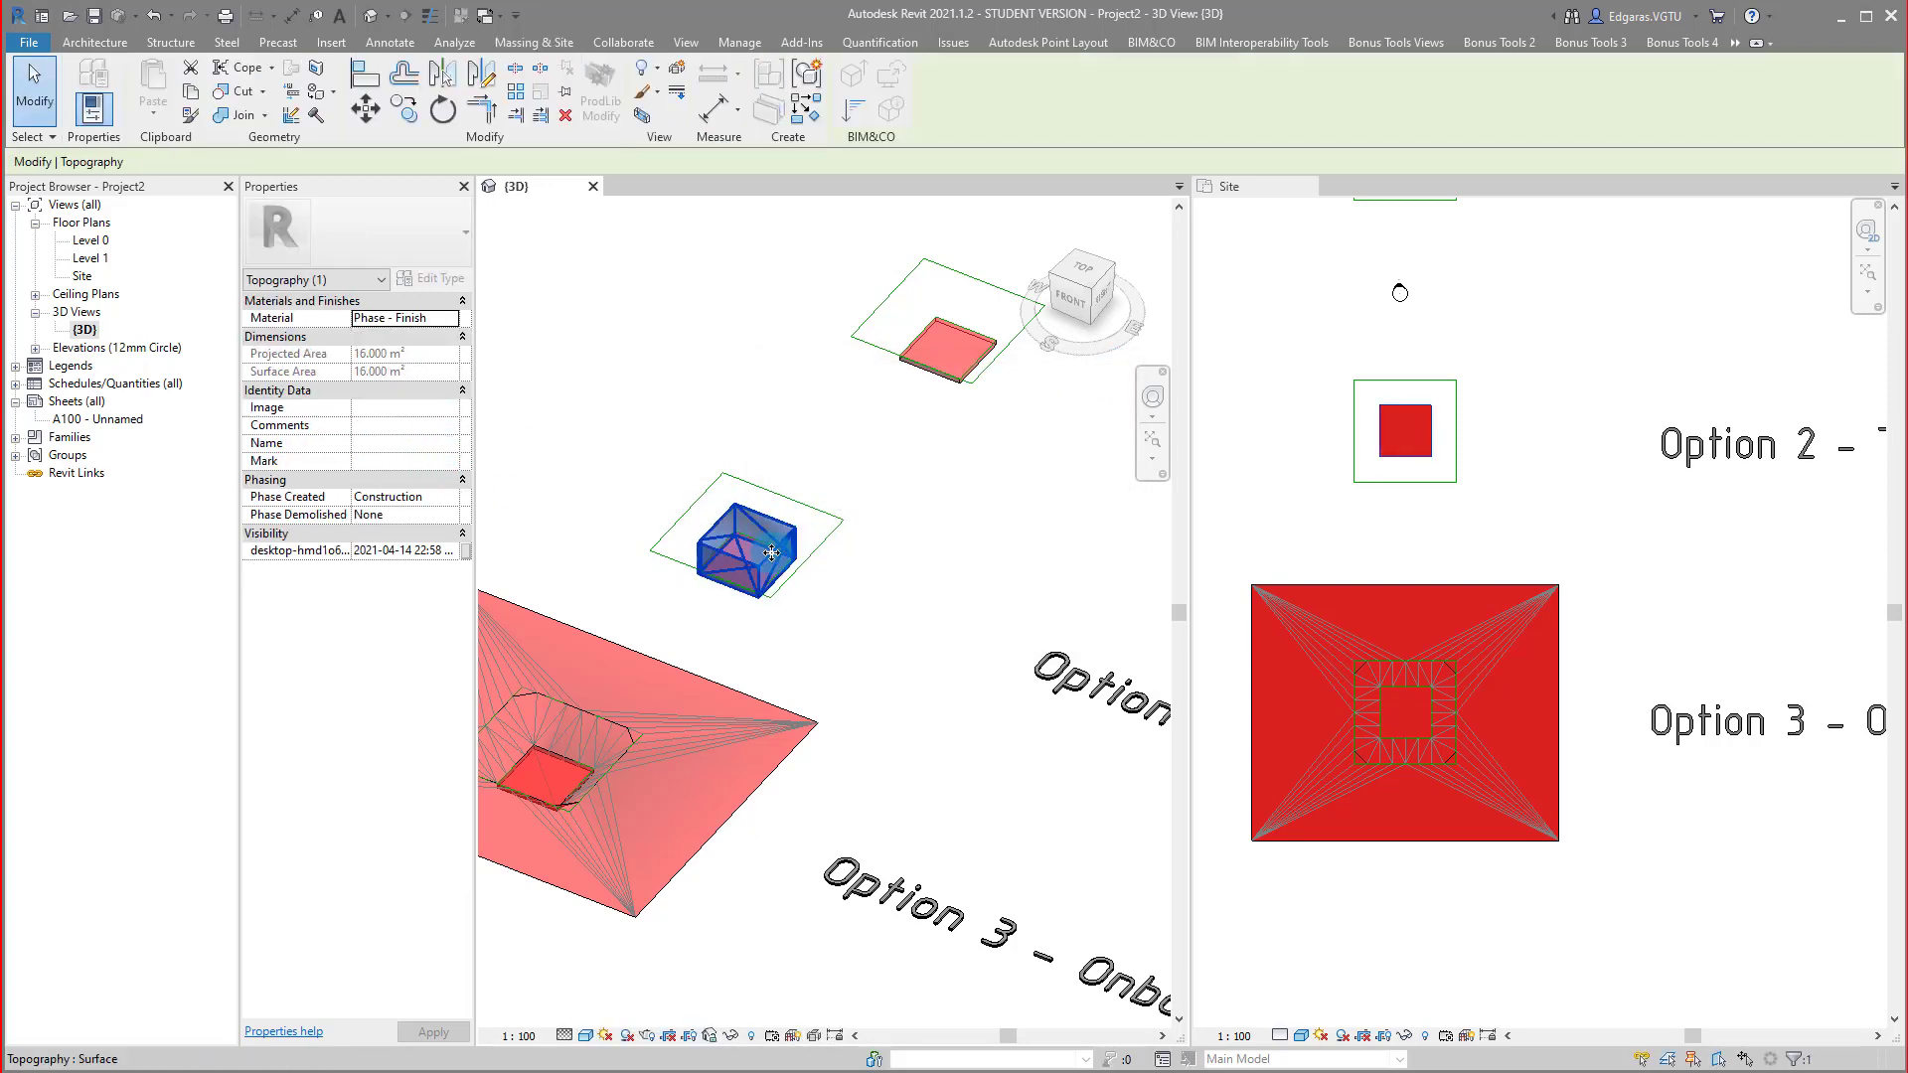
left_click(451, 426)
left_click(383, 459)
left_click(451, 443)
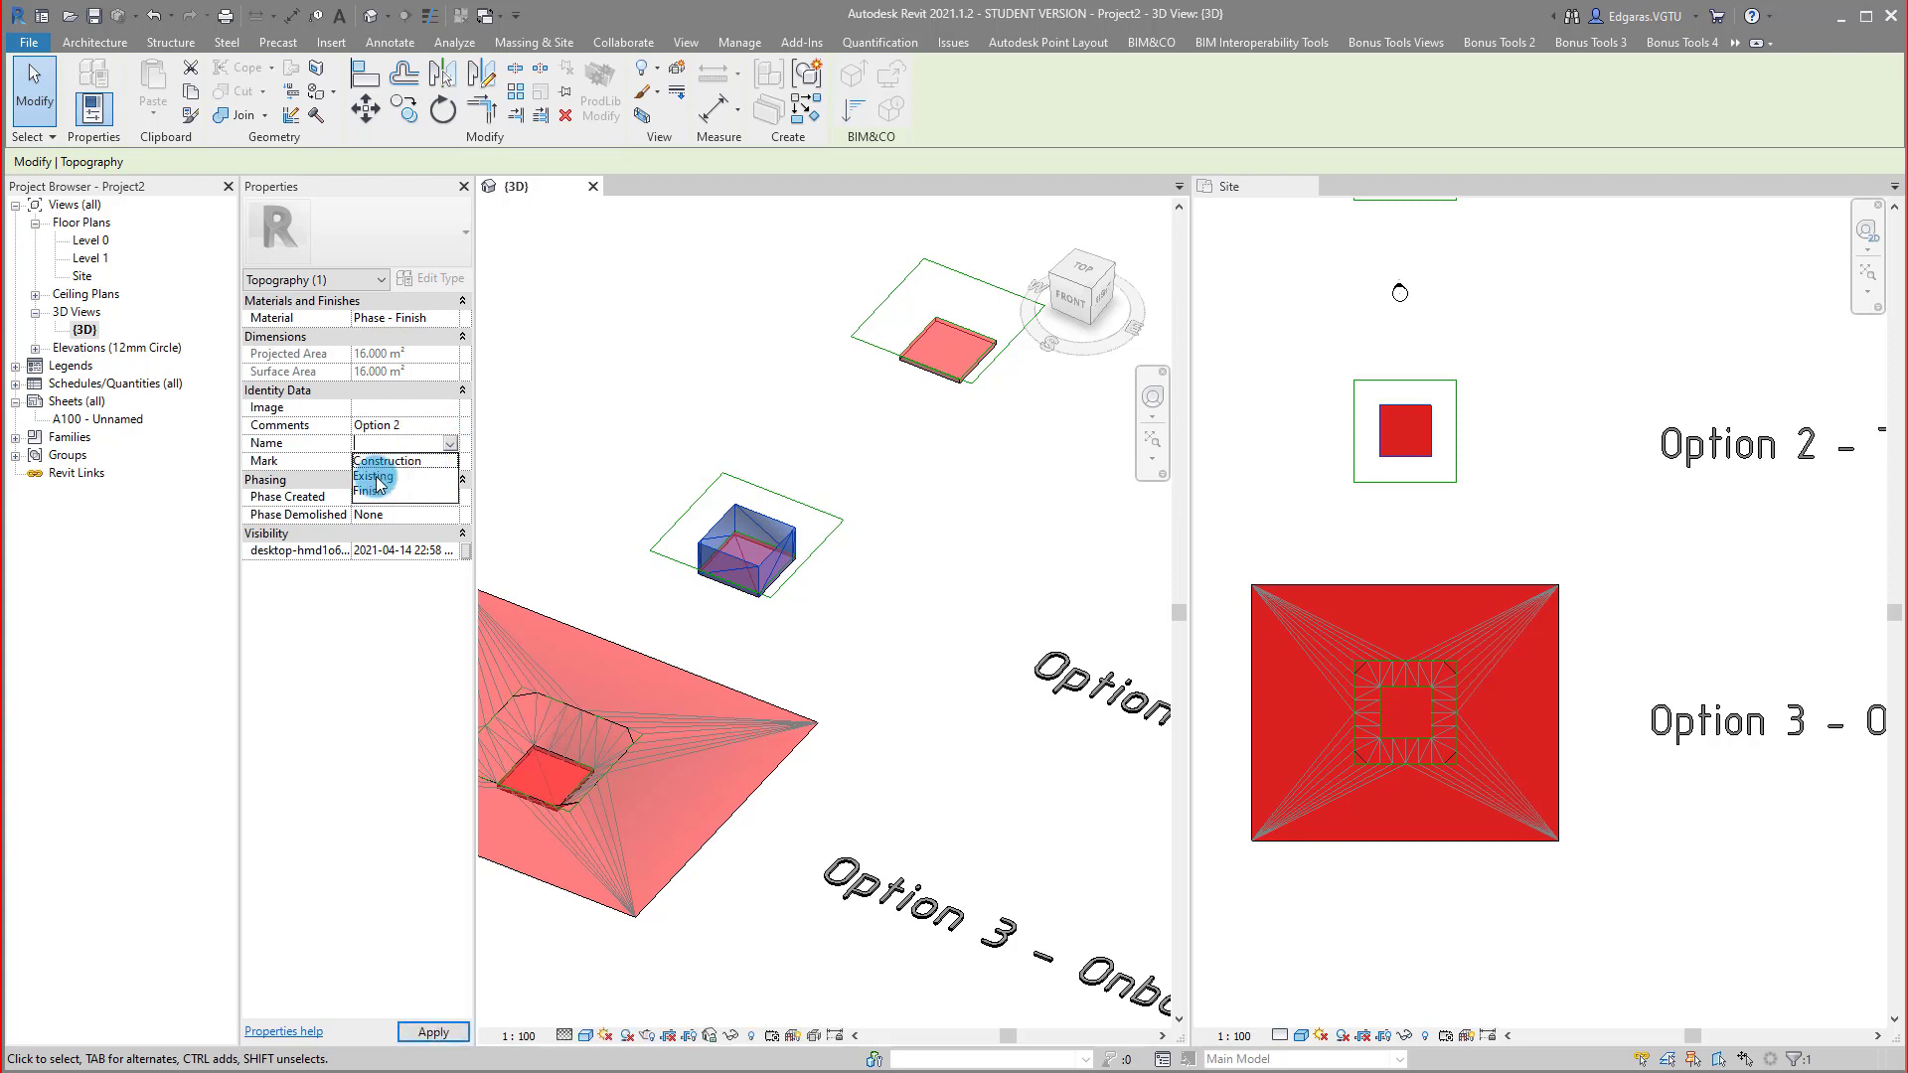
left_click(369, 492)
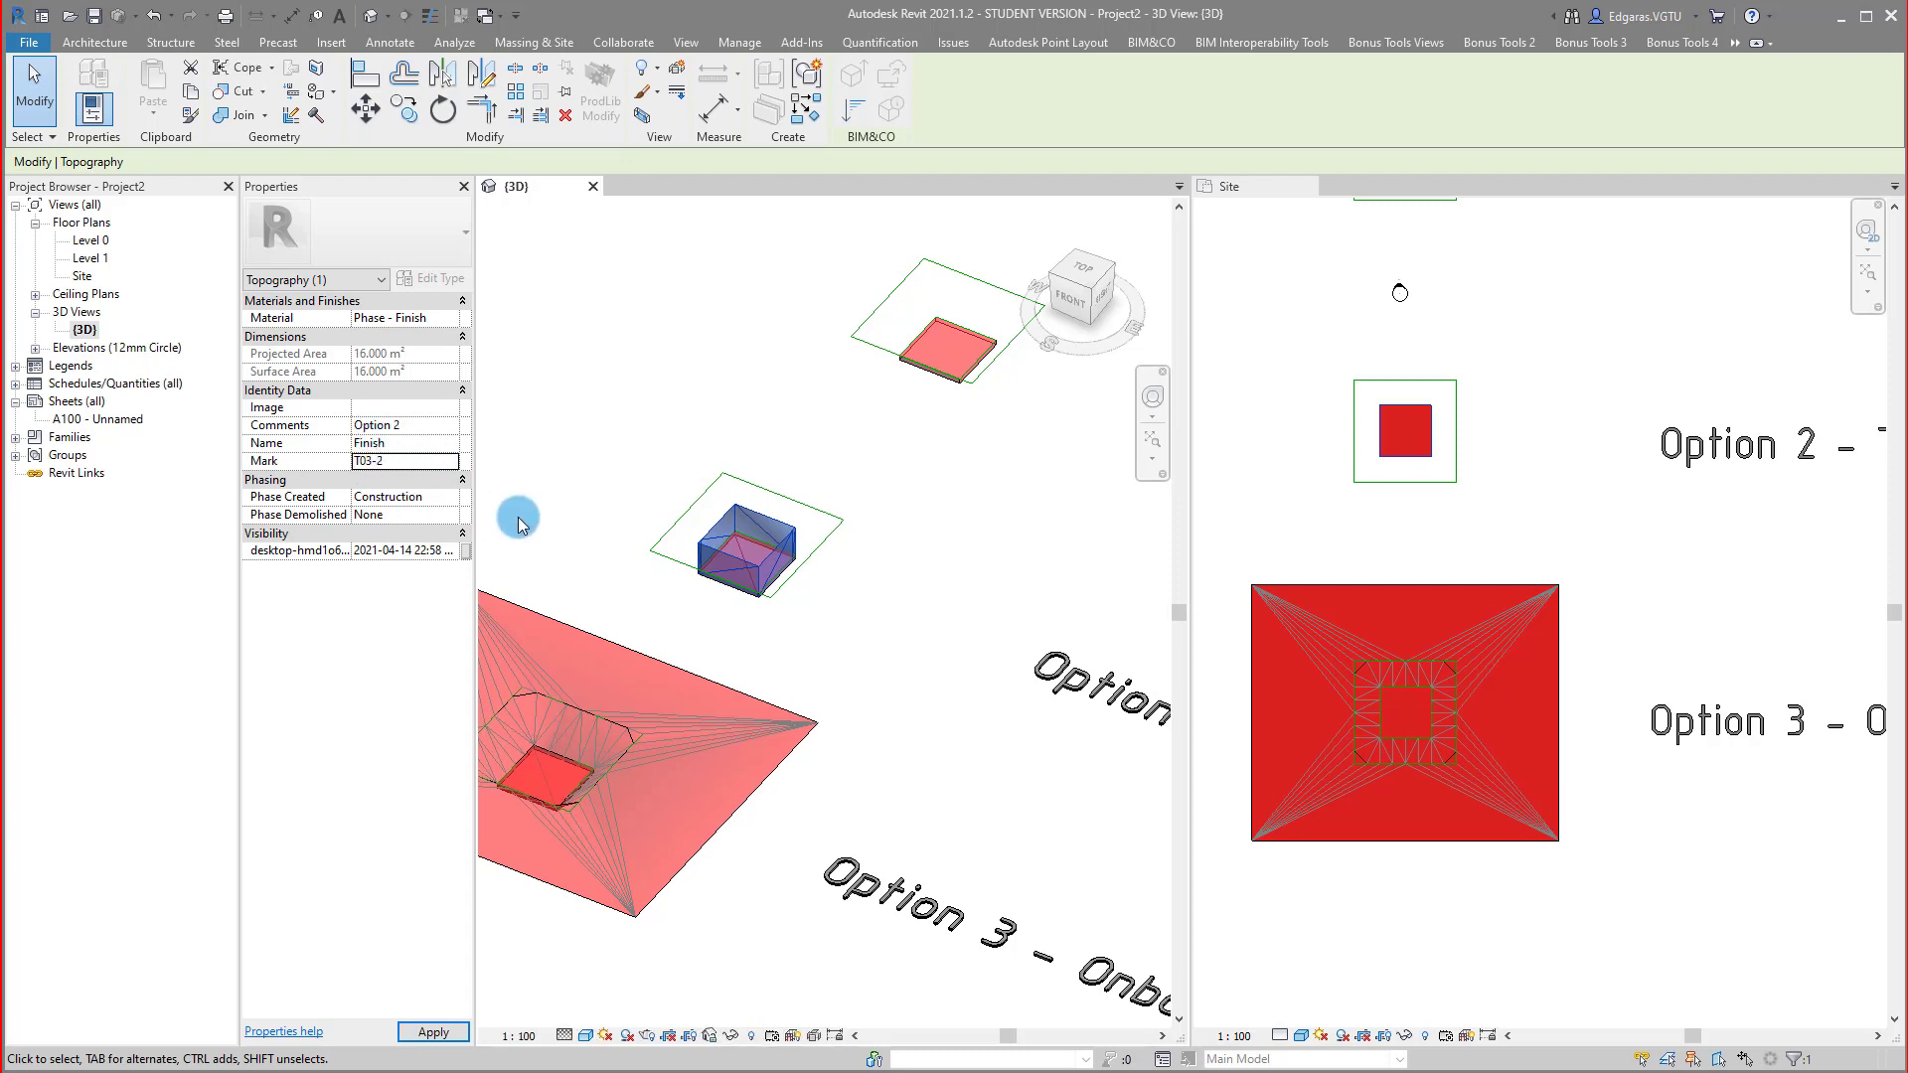
left_click(449, 496)
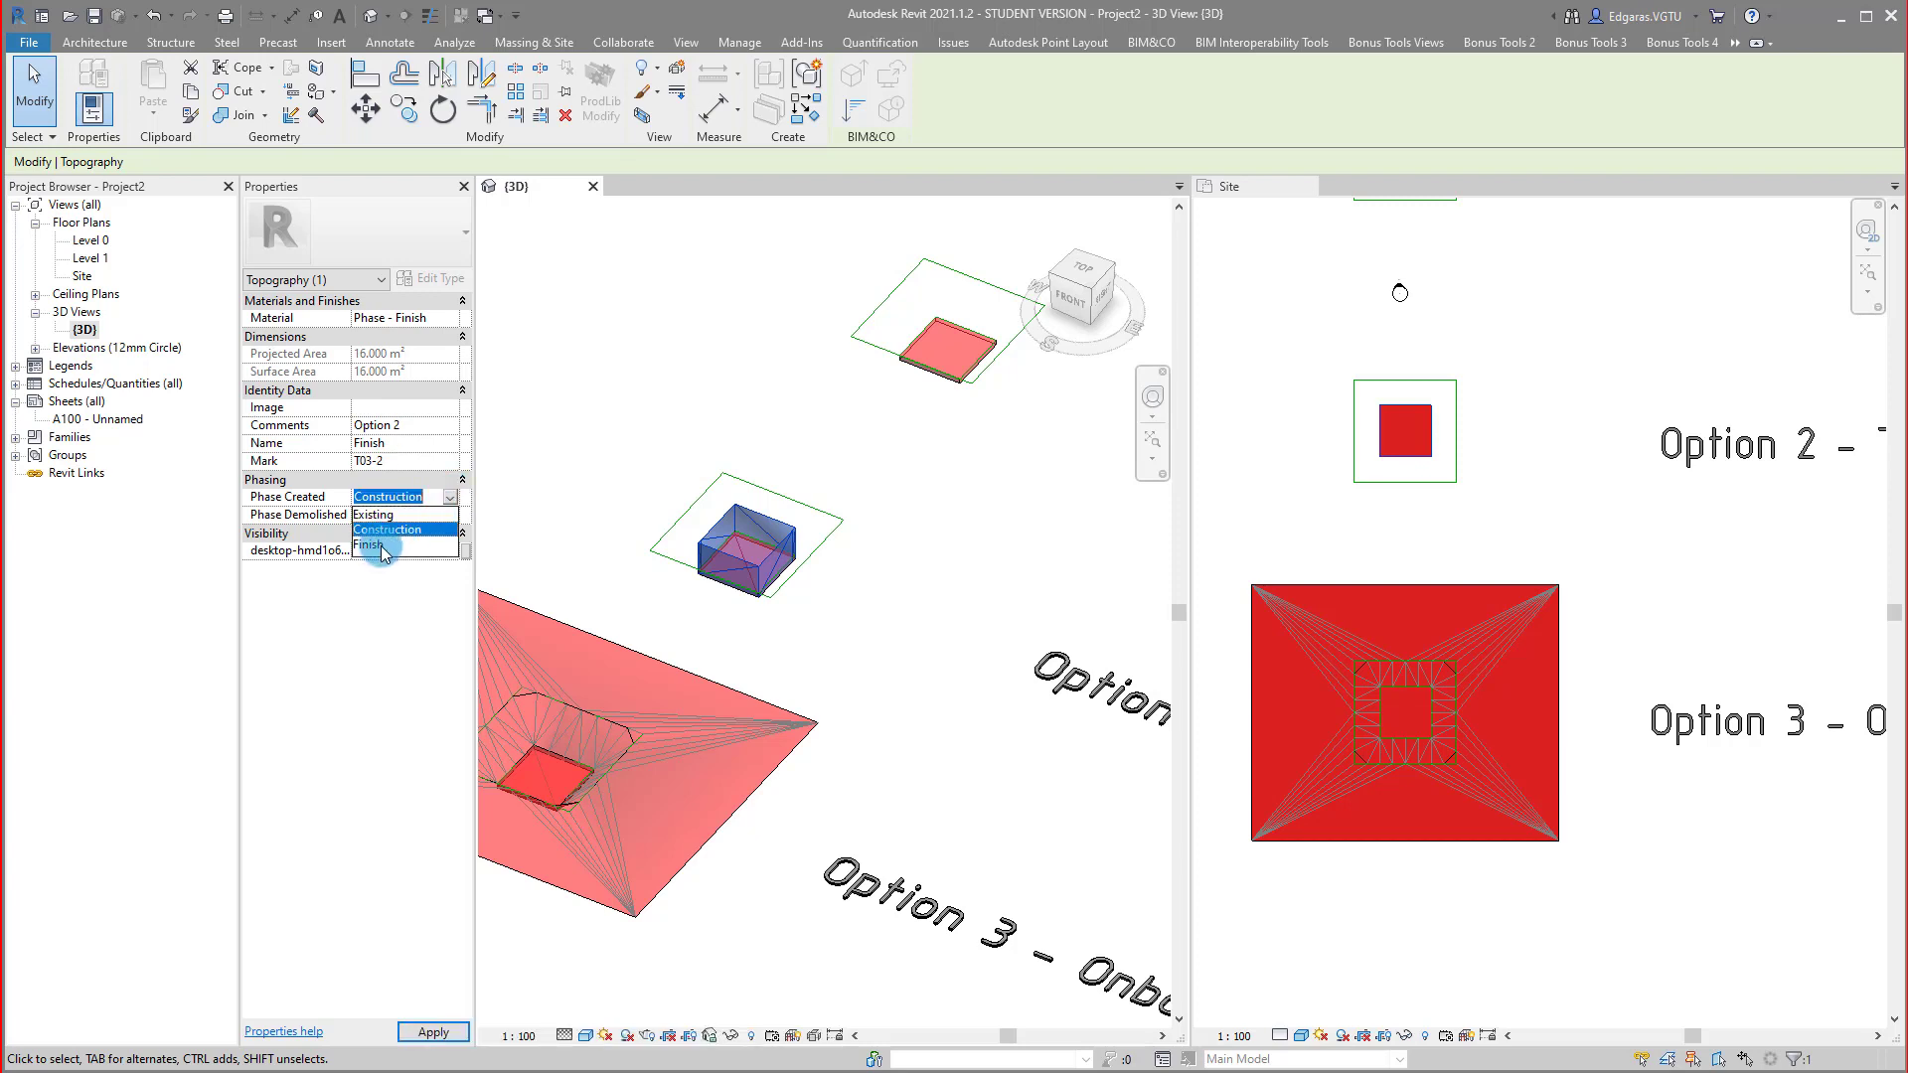
left_click(369, 545)
left_click(610, 475)
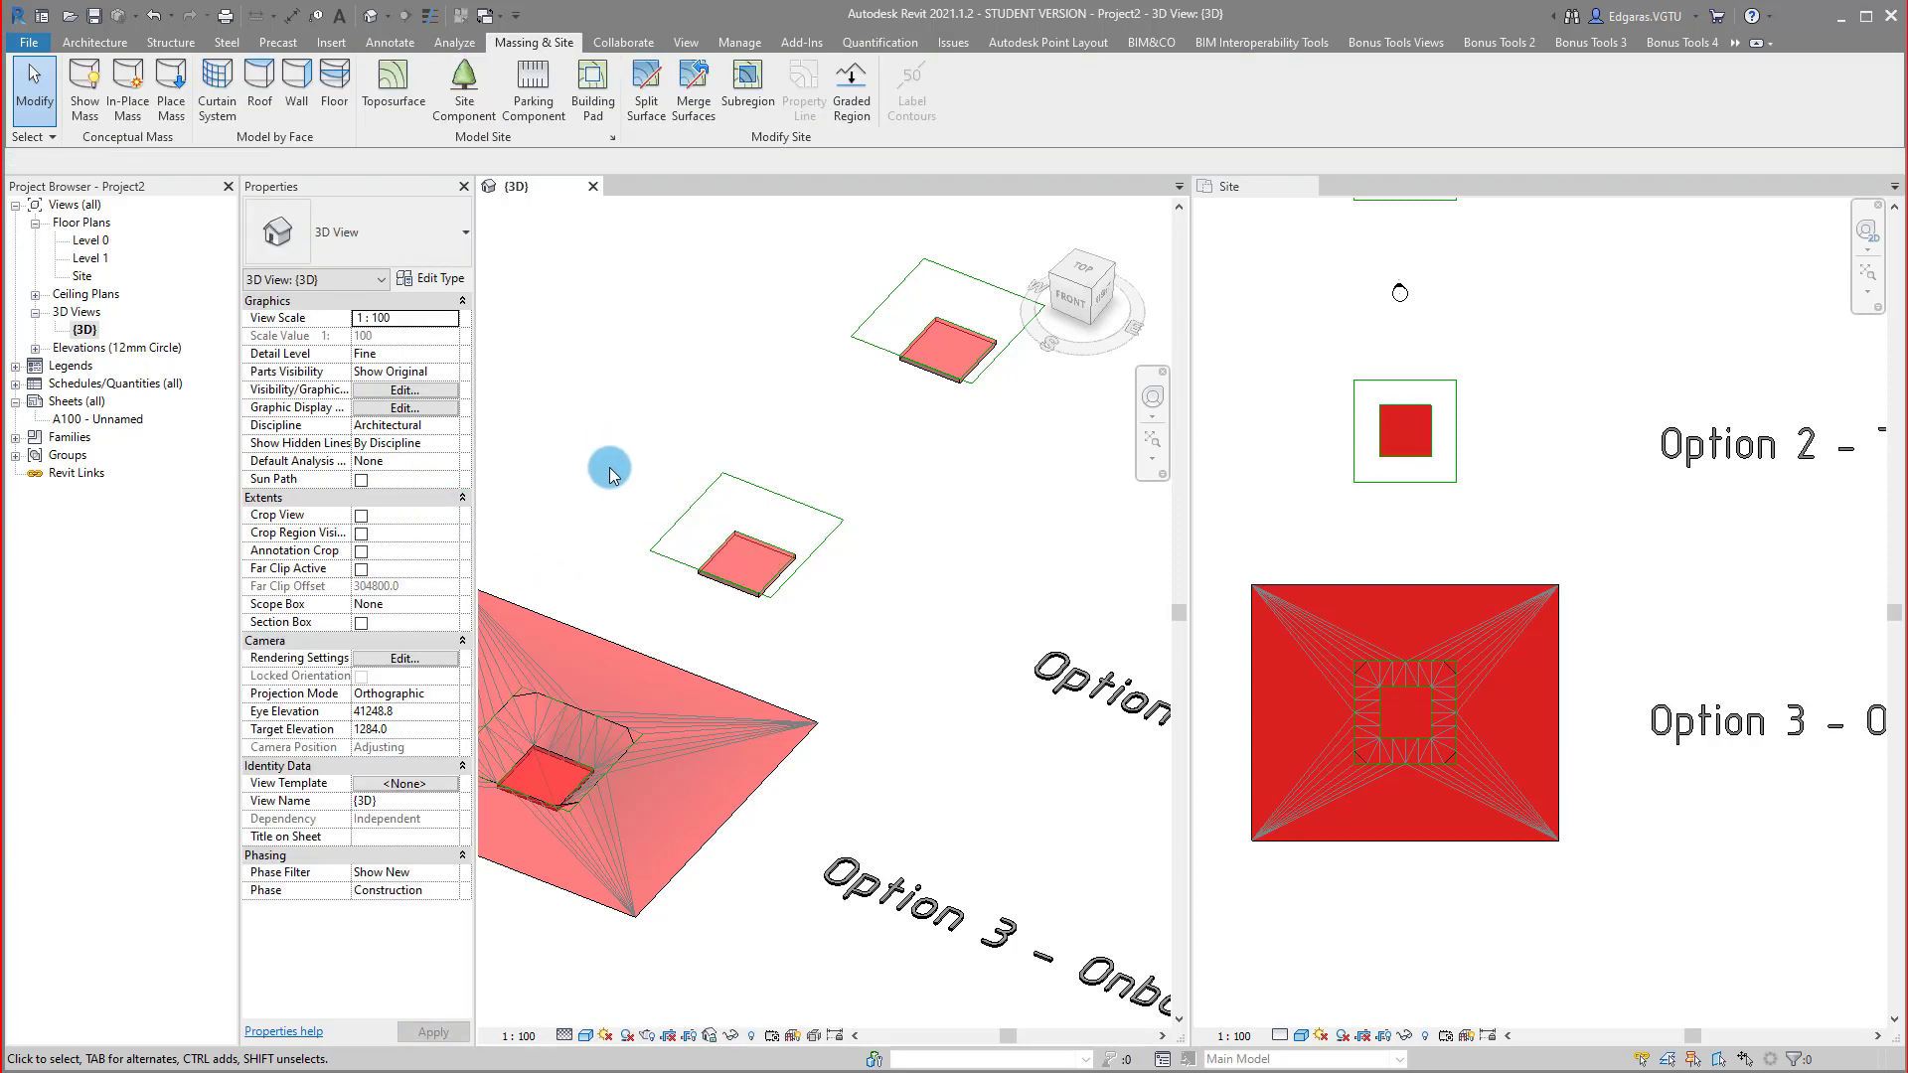
Create a graded region from the Option 3 surface as a new toposurface exactly like the existing one.
scroll(610, 475, "down", 2)
left_click(684, 696)
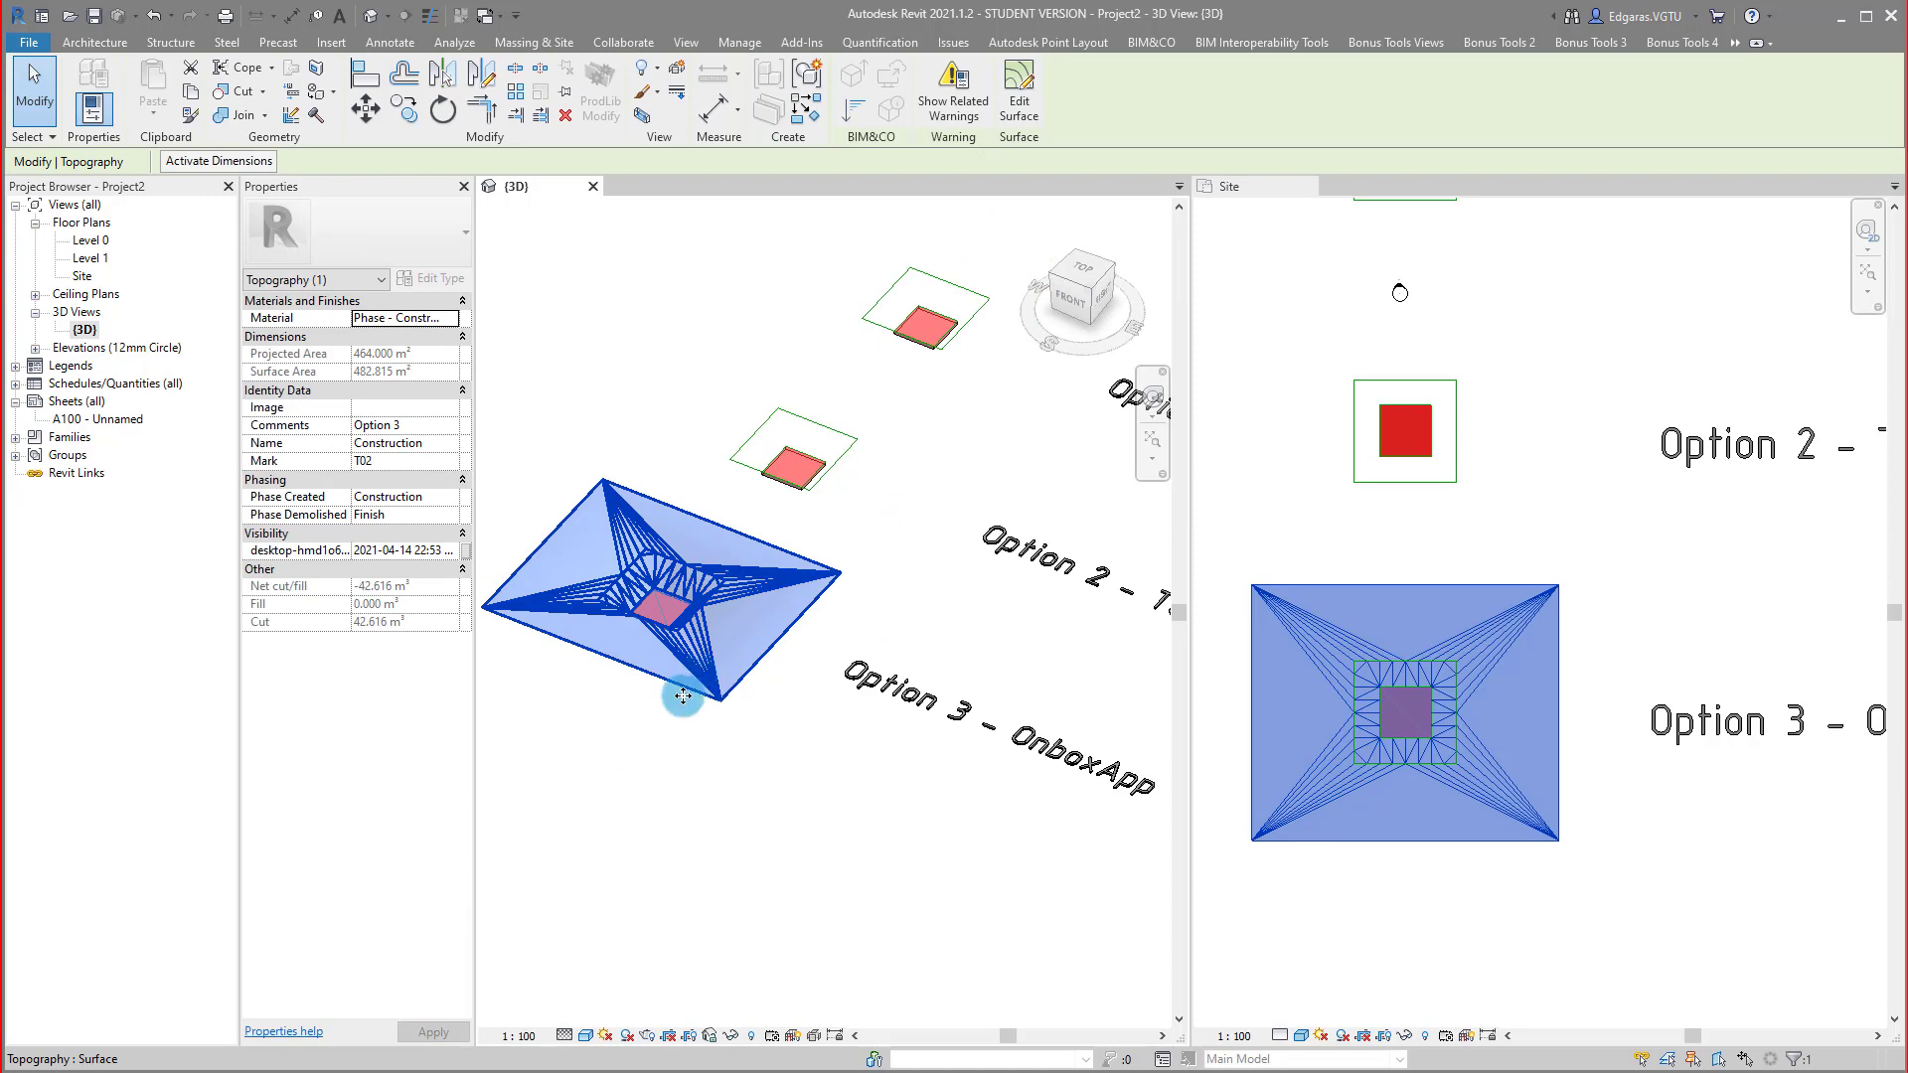
left_click(635, 725)
left_click(720, 285)
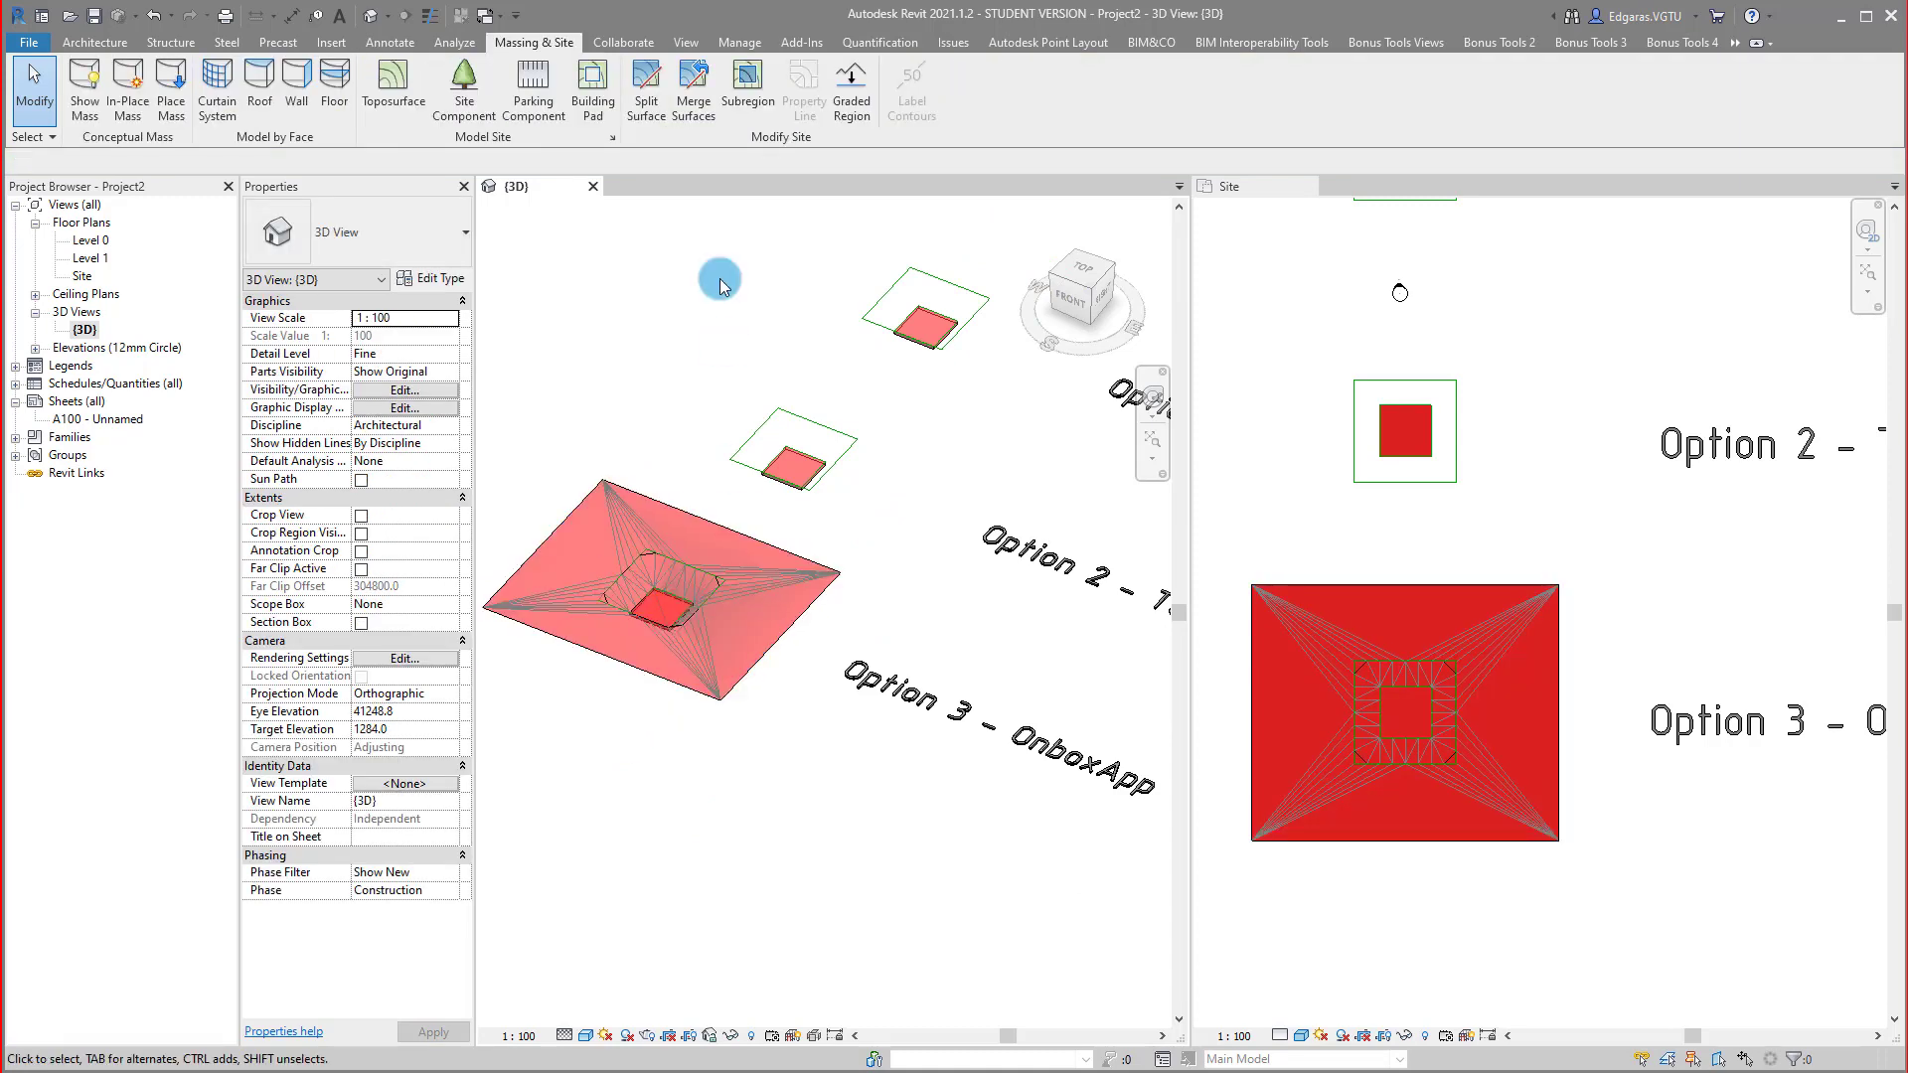
left_click(851, 89)
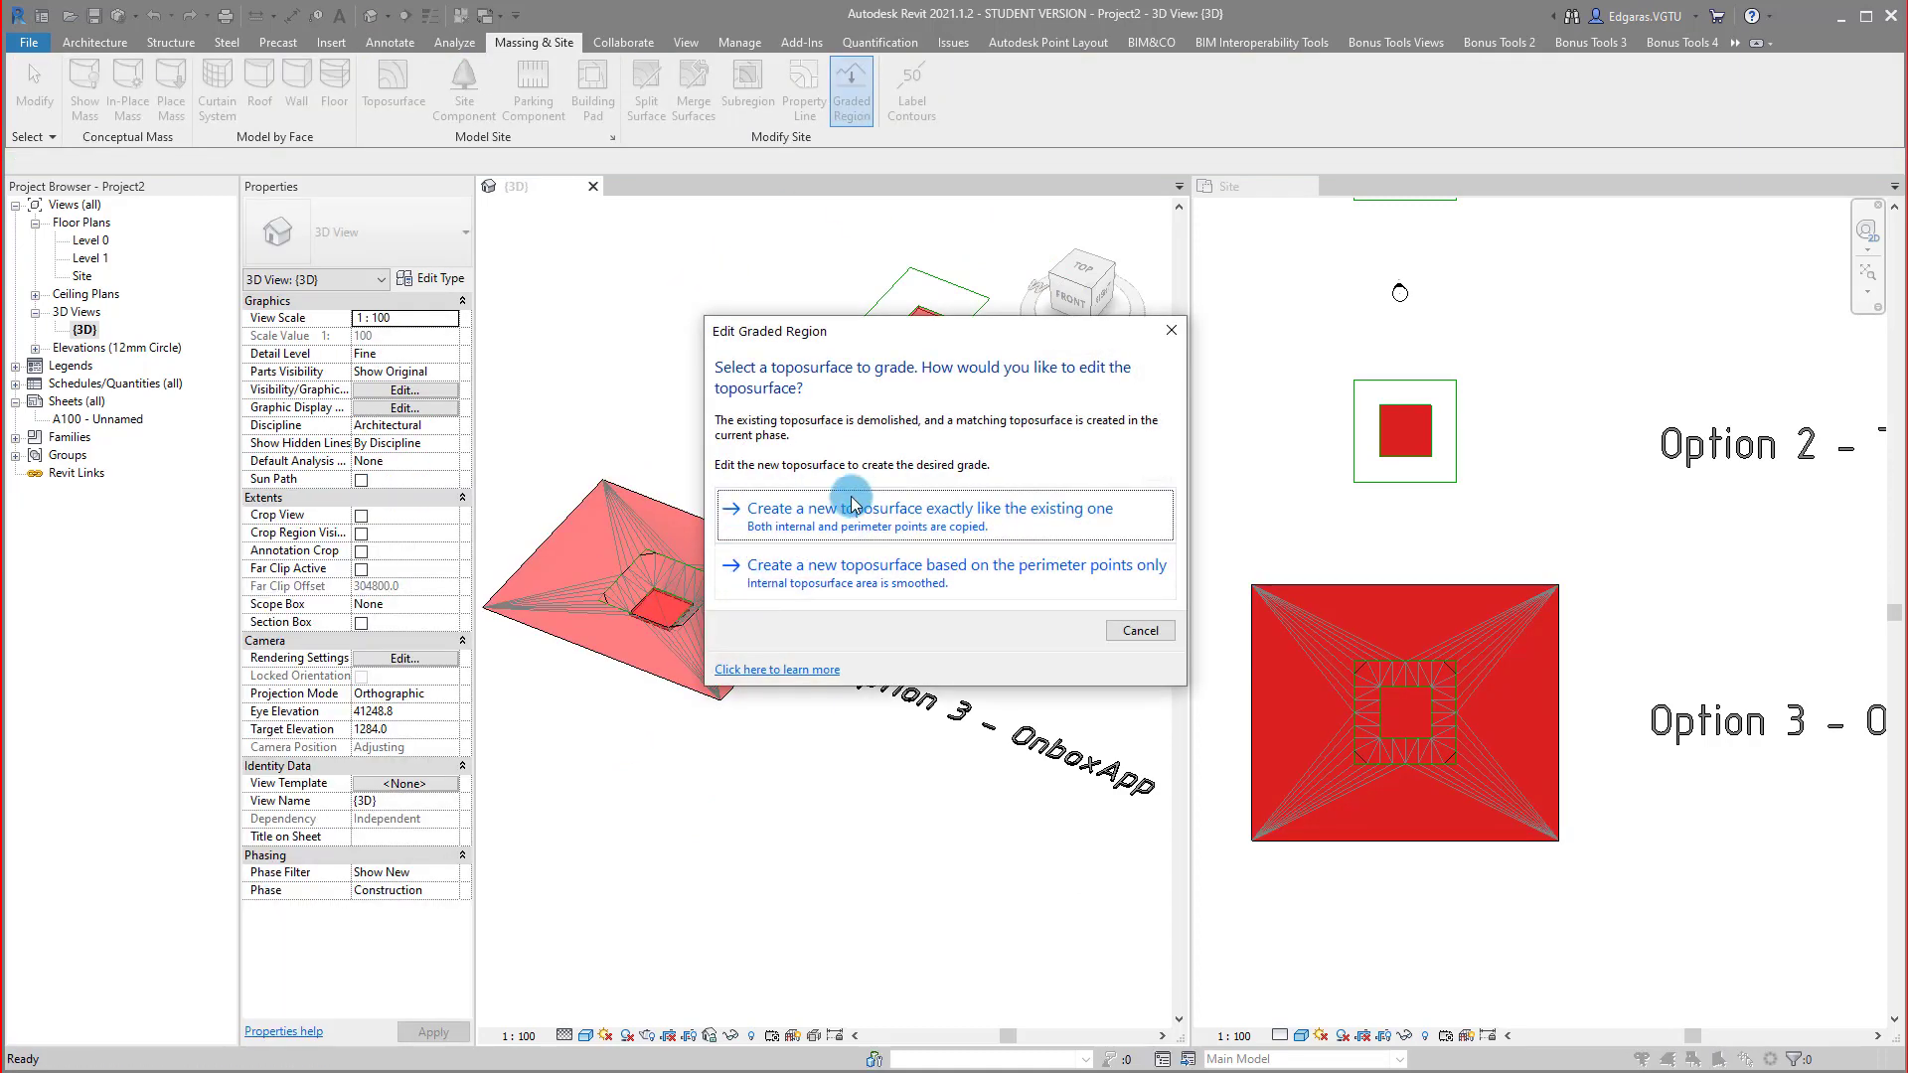
left_click(852, 506)
left_click(745, 558)
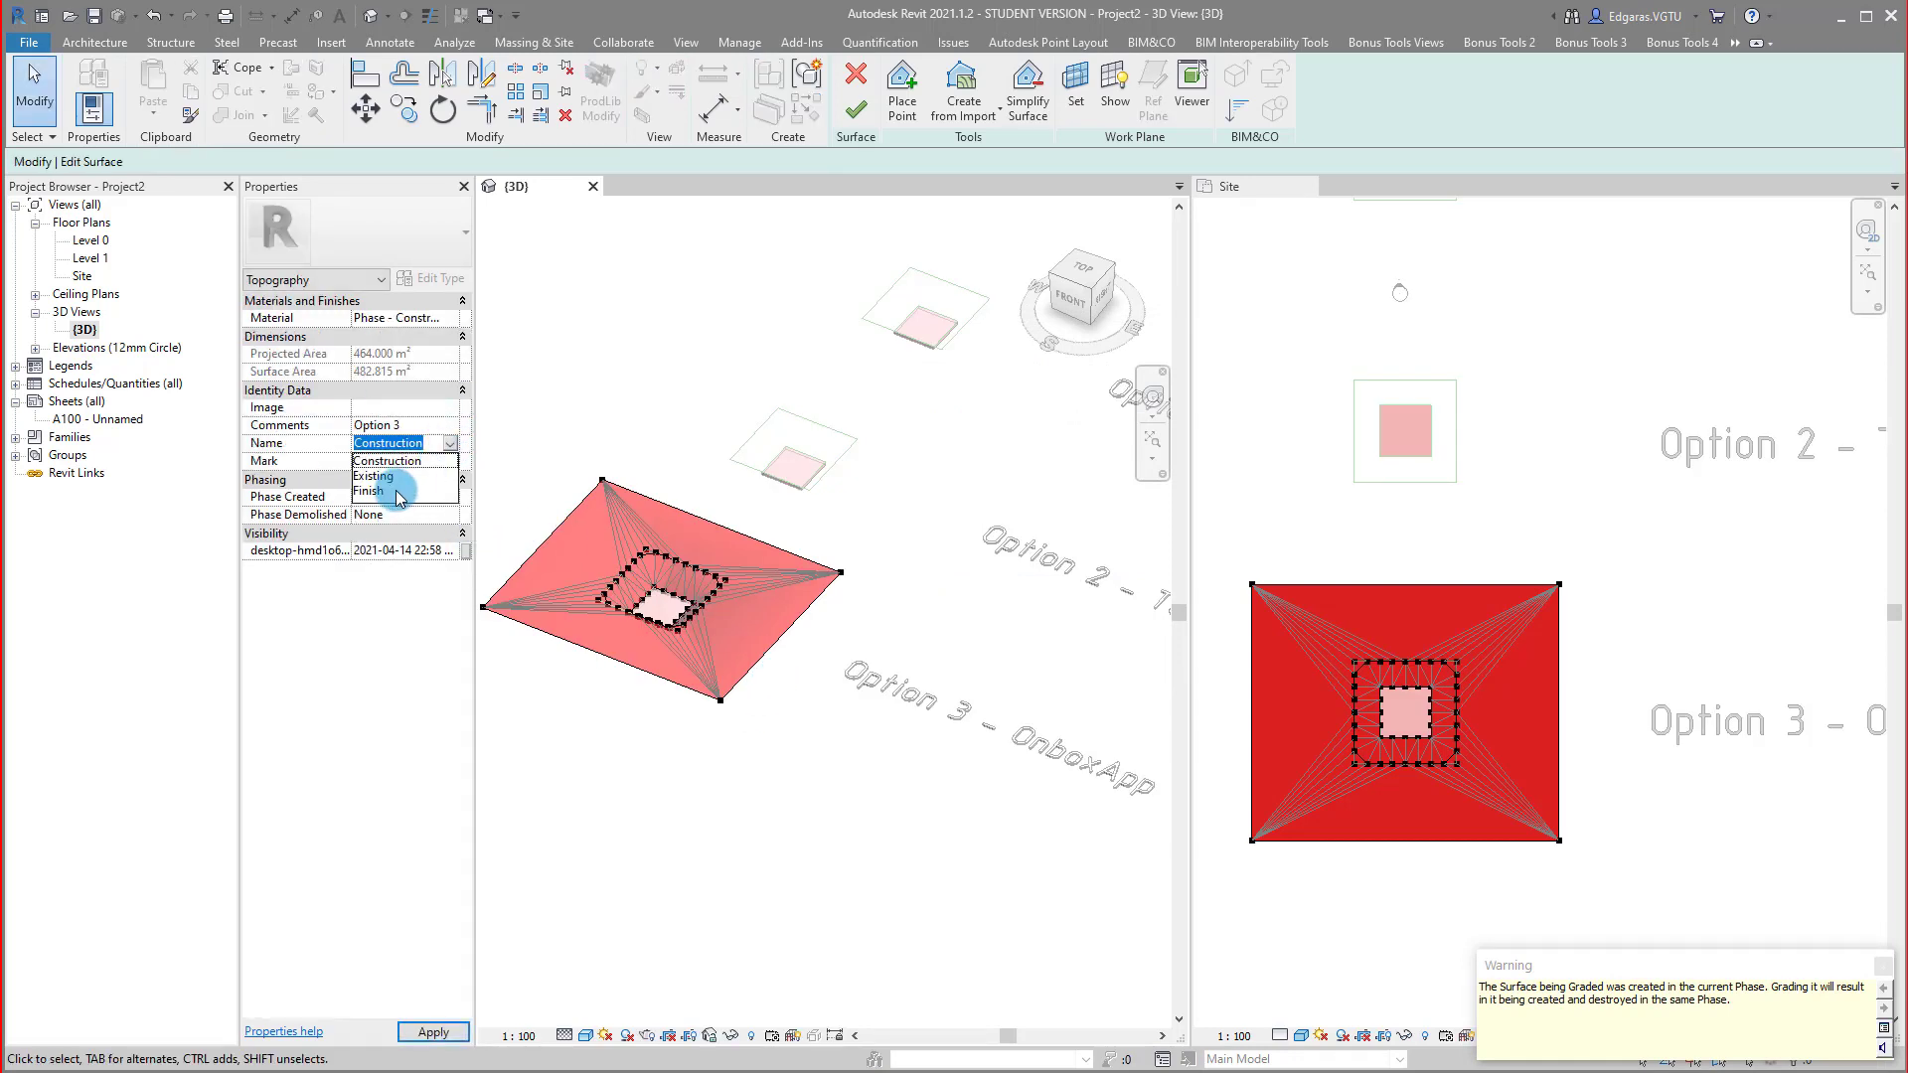
Set the Option 3 graded surface's Name and Phase Created to Finish and its Mark to T03-1, accepting the duplicate mark.
left_click(376, 491)
left_click(450, 505)
left_click(407, 533)
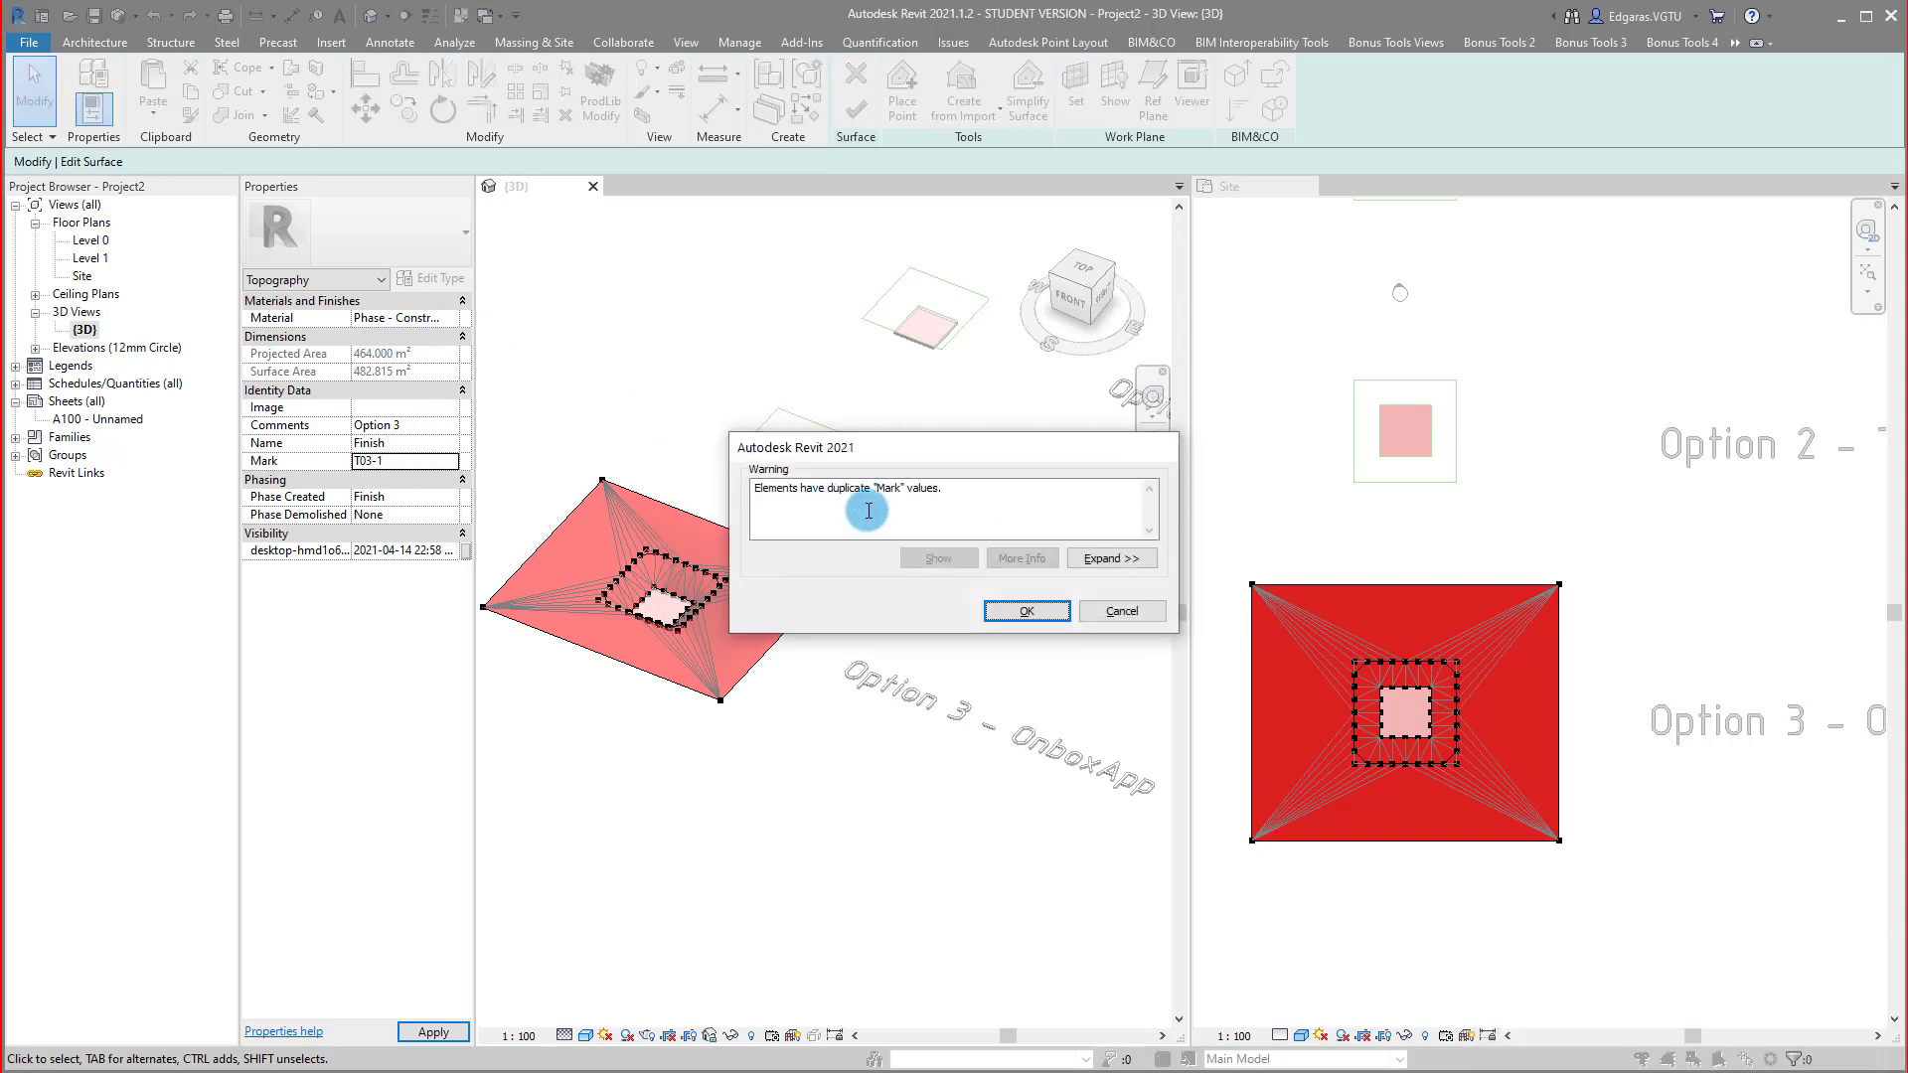
left_click(1026, 611)
Search the materials for "phase" and assign Phase - Finish to the Option 3 graded surface.
left_click(460, 318)
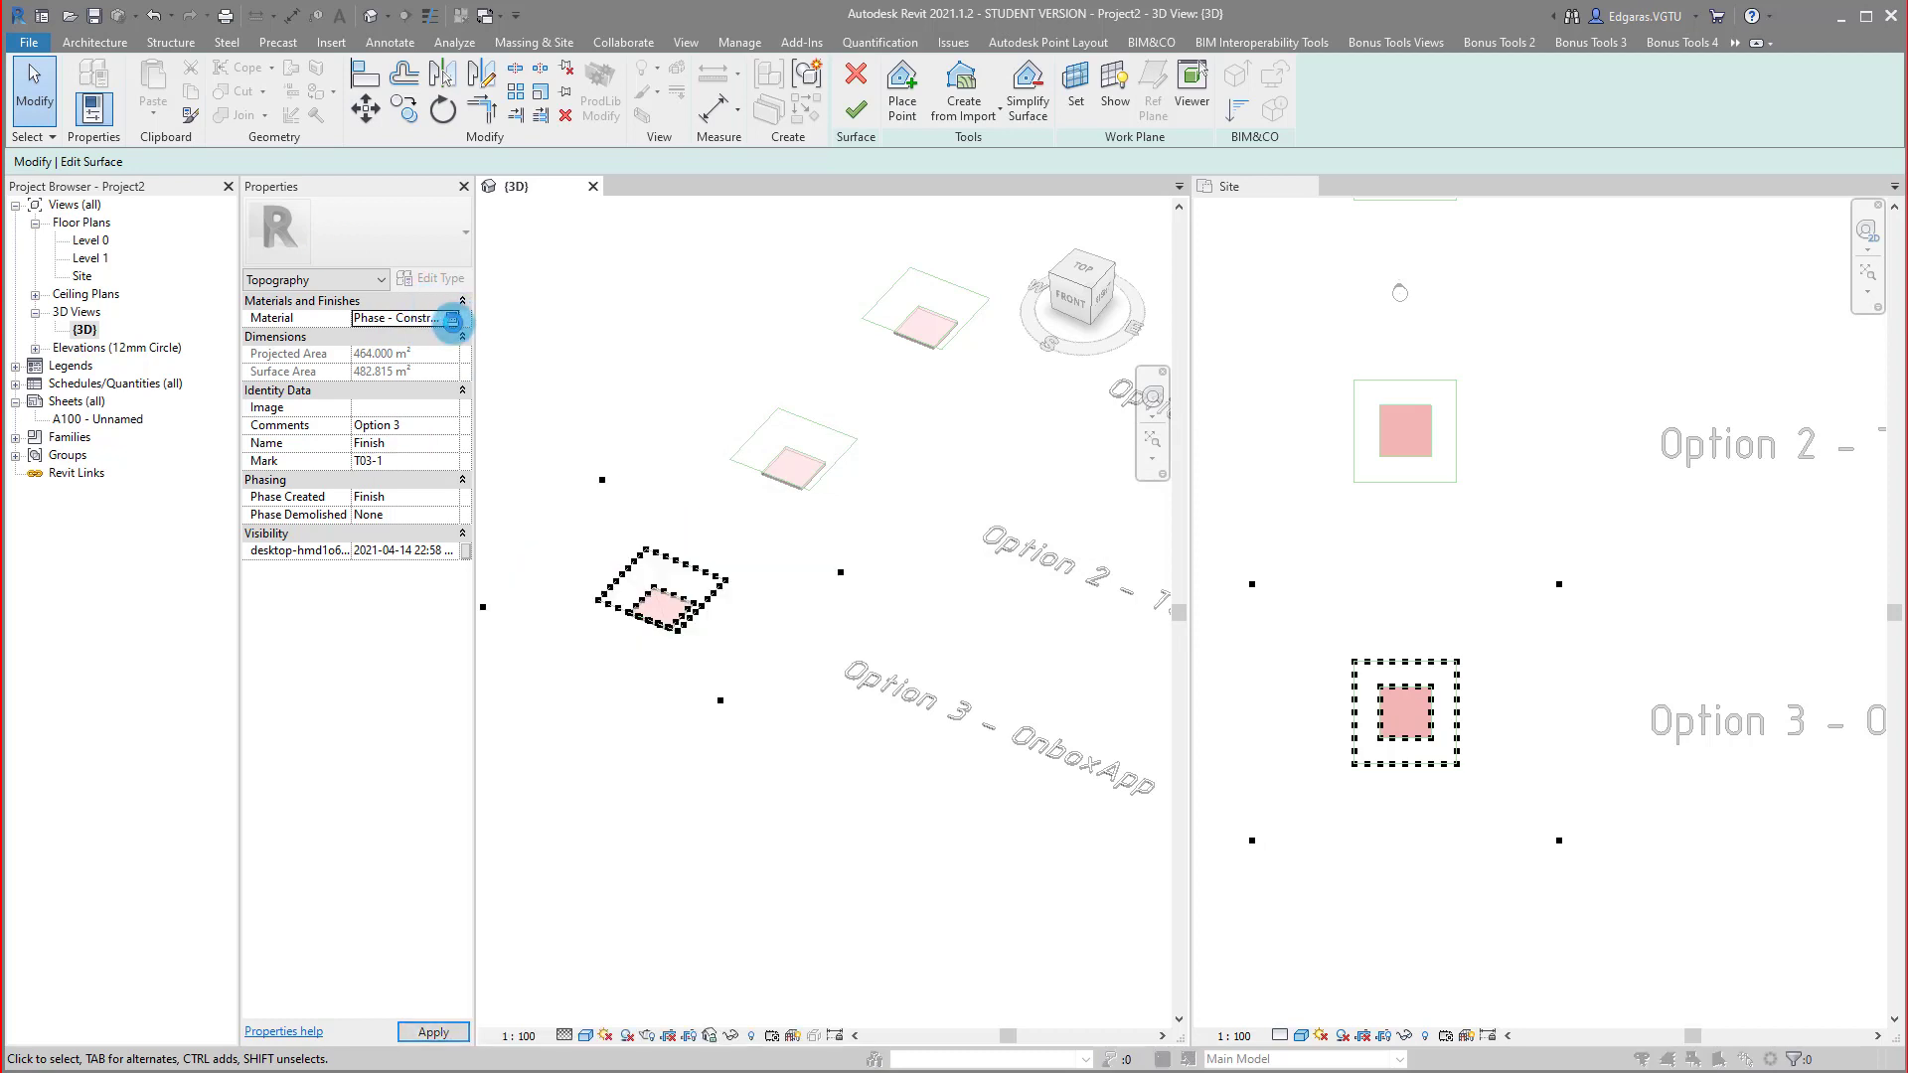
left_click(397, 194)
type("phase")
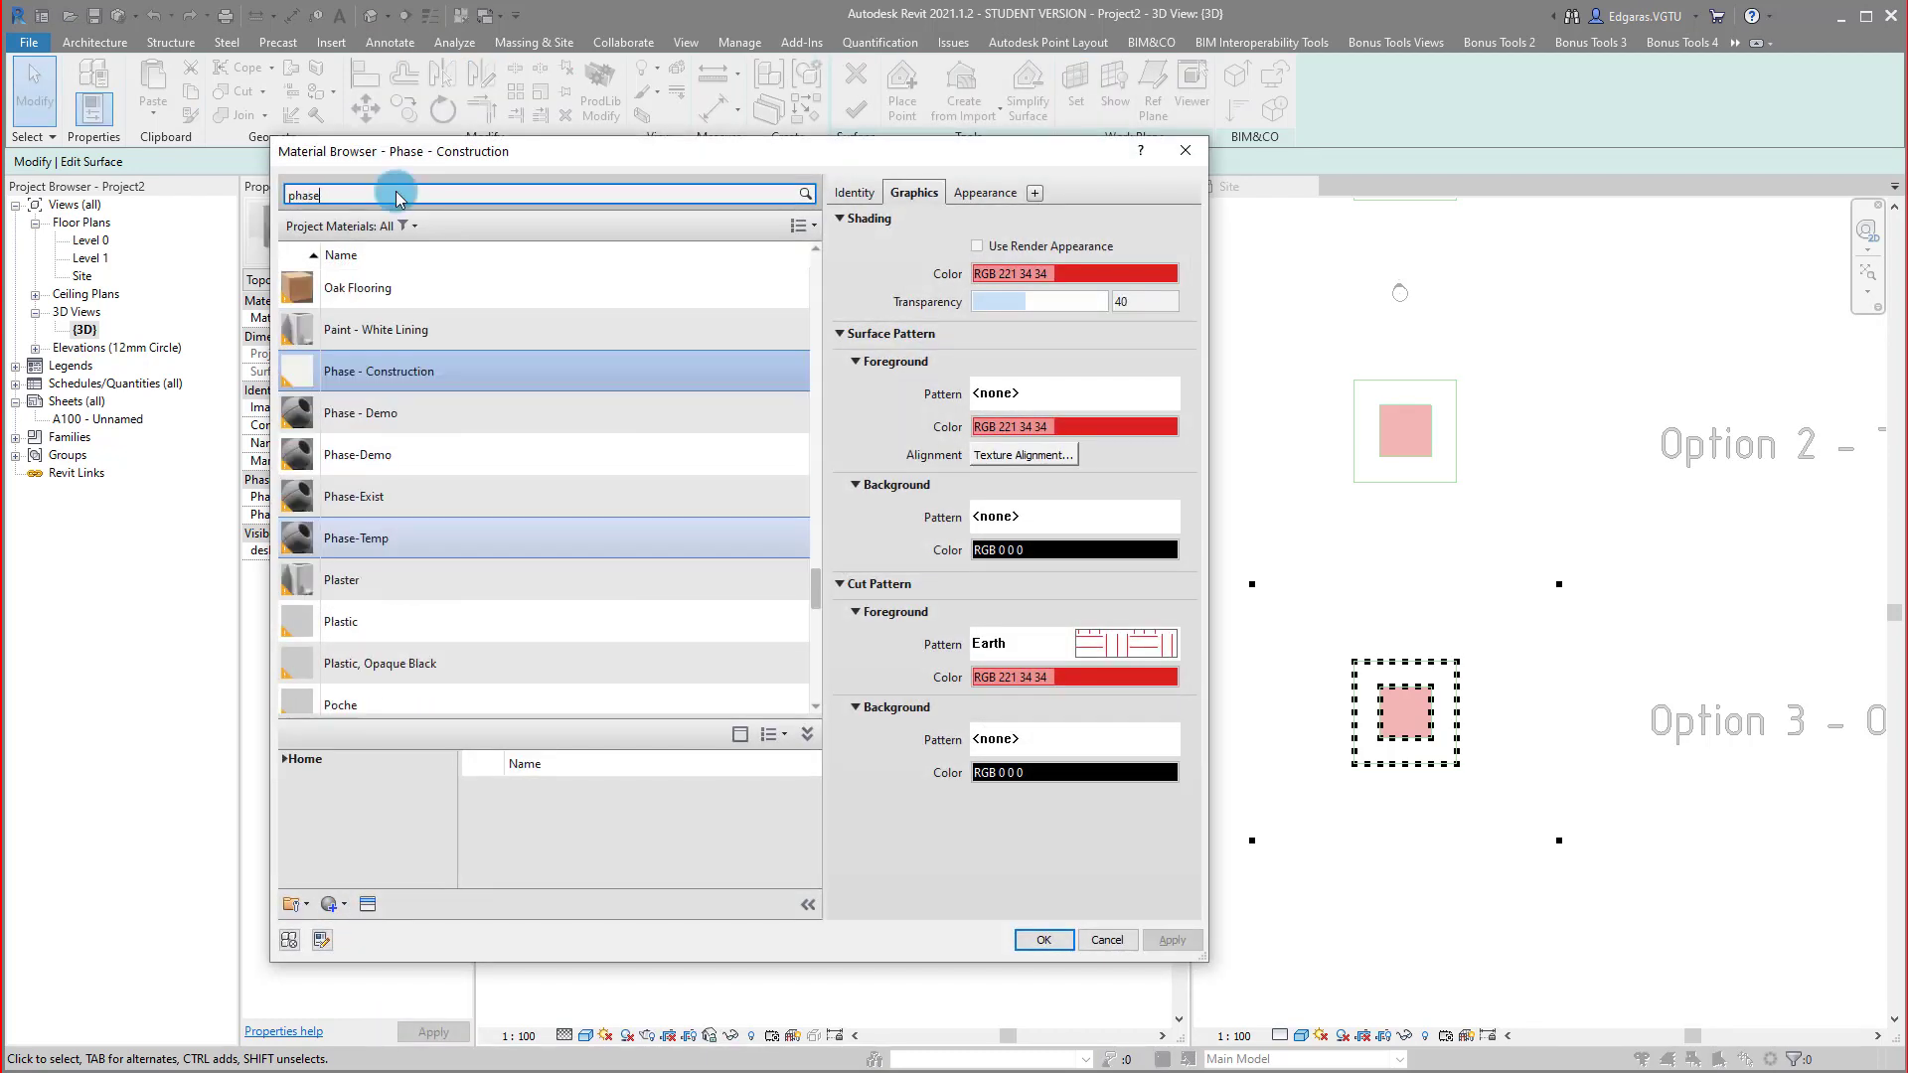
left_click(398, 357)
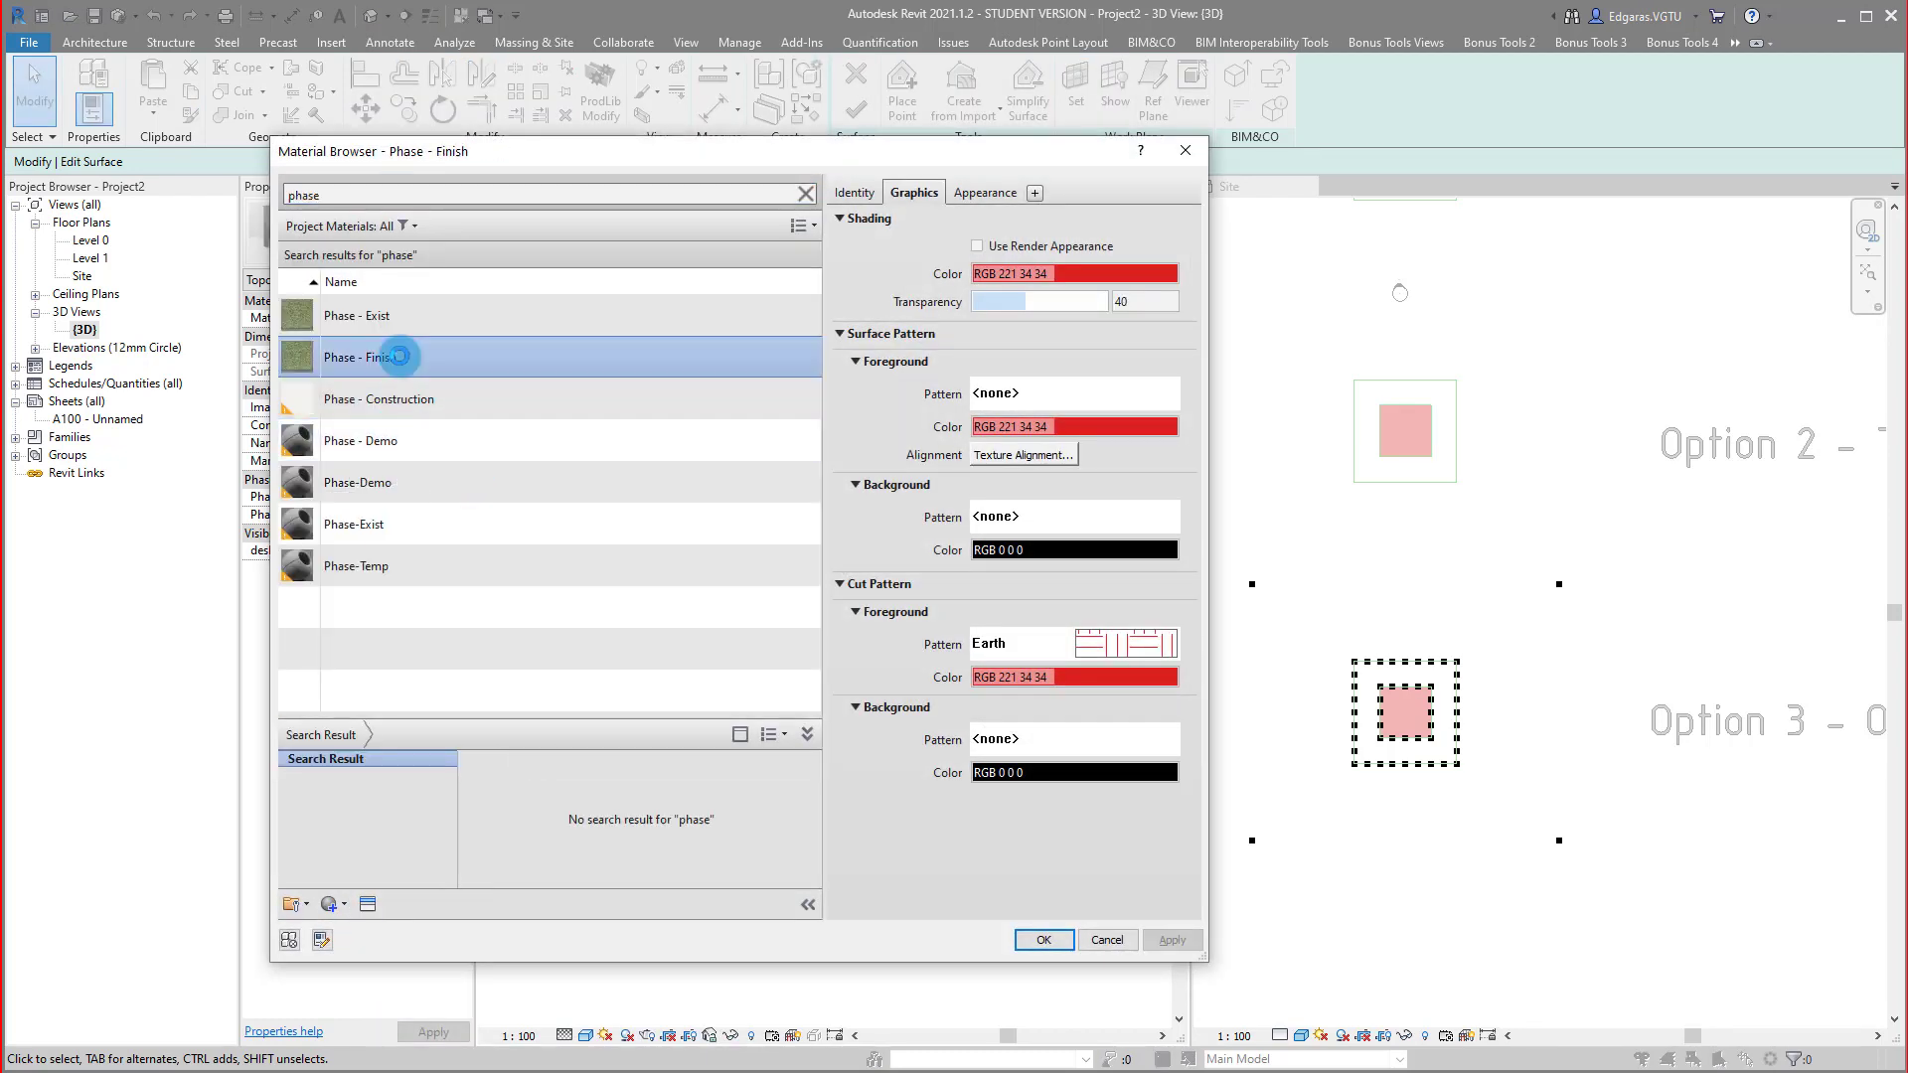
double_click(398, 357)
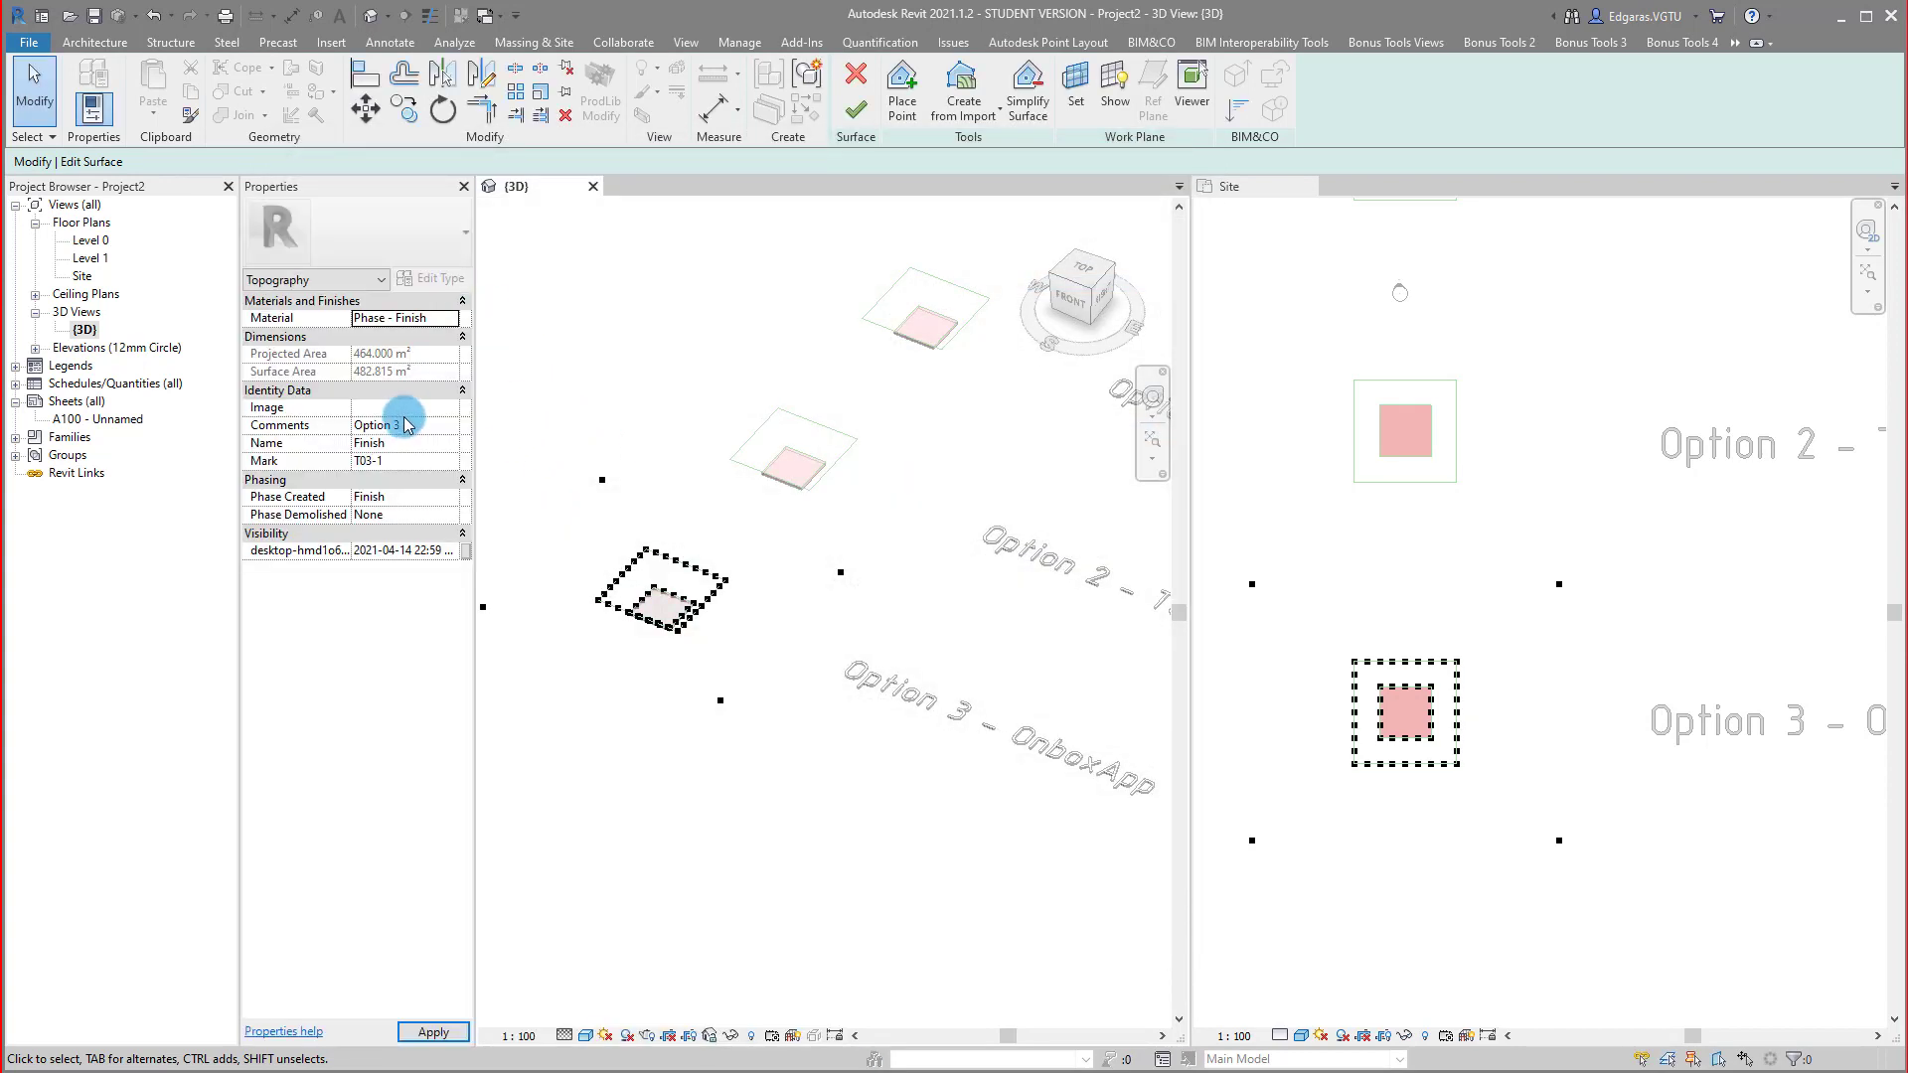
Delete the interior points around the Option 3 pit, keeping the four corner points, and finish the surface edit.
left_click_drag(570, 516, 735, 658)
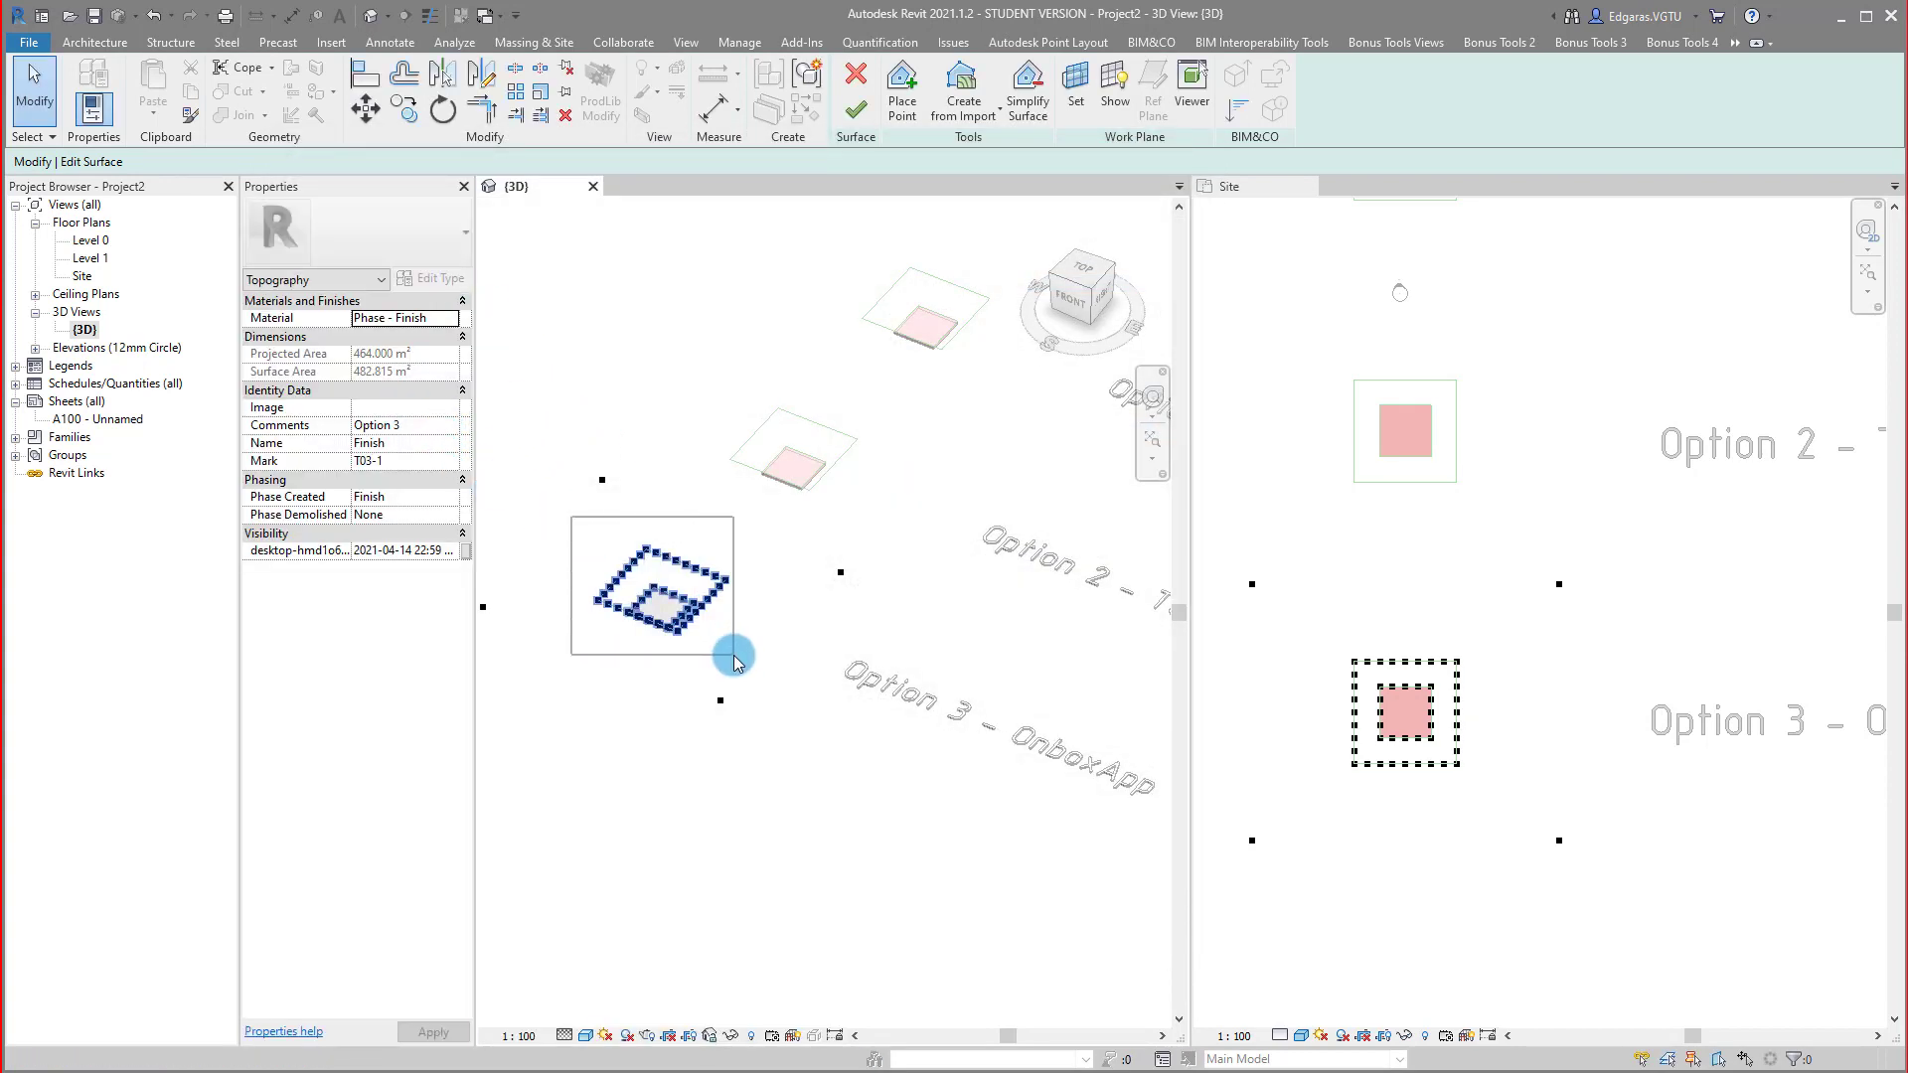
key("Delete")
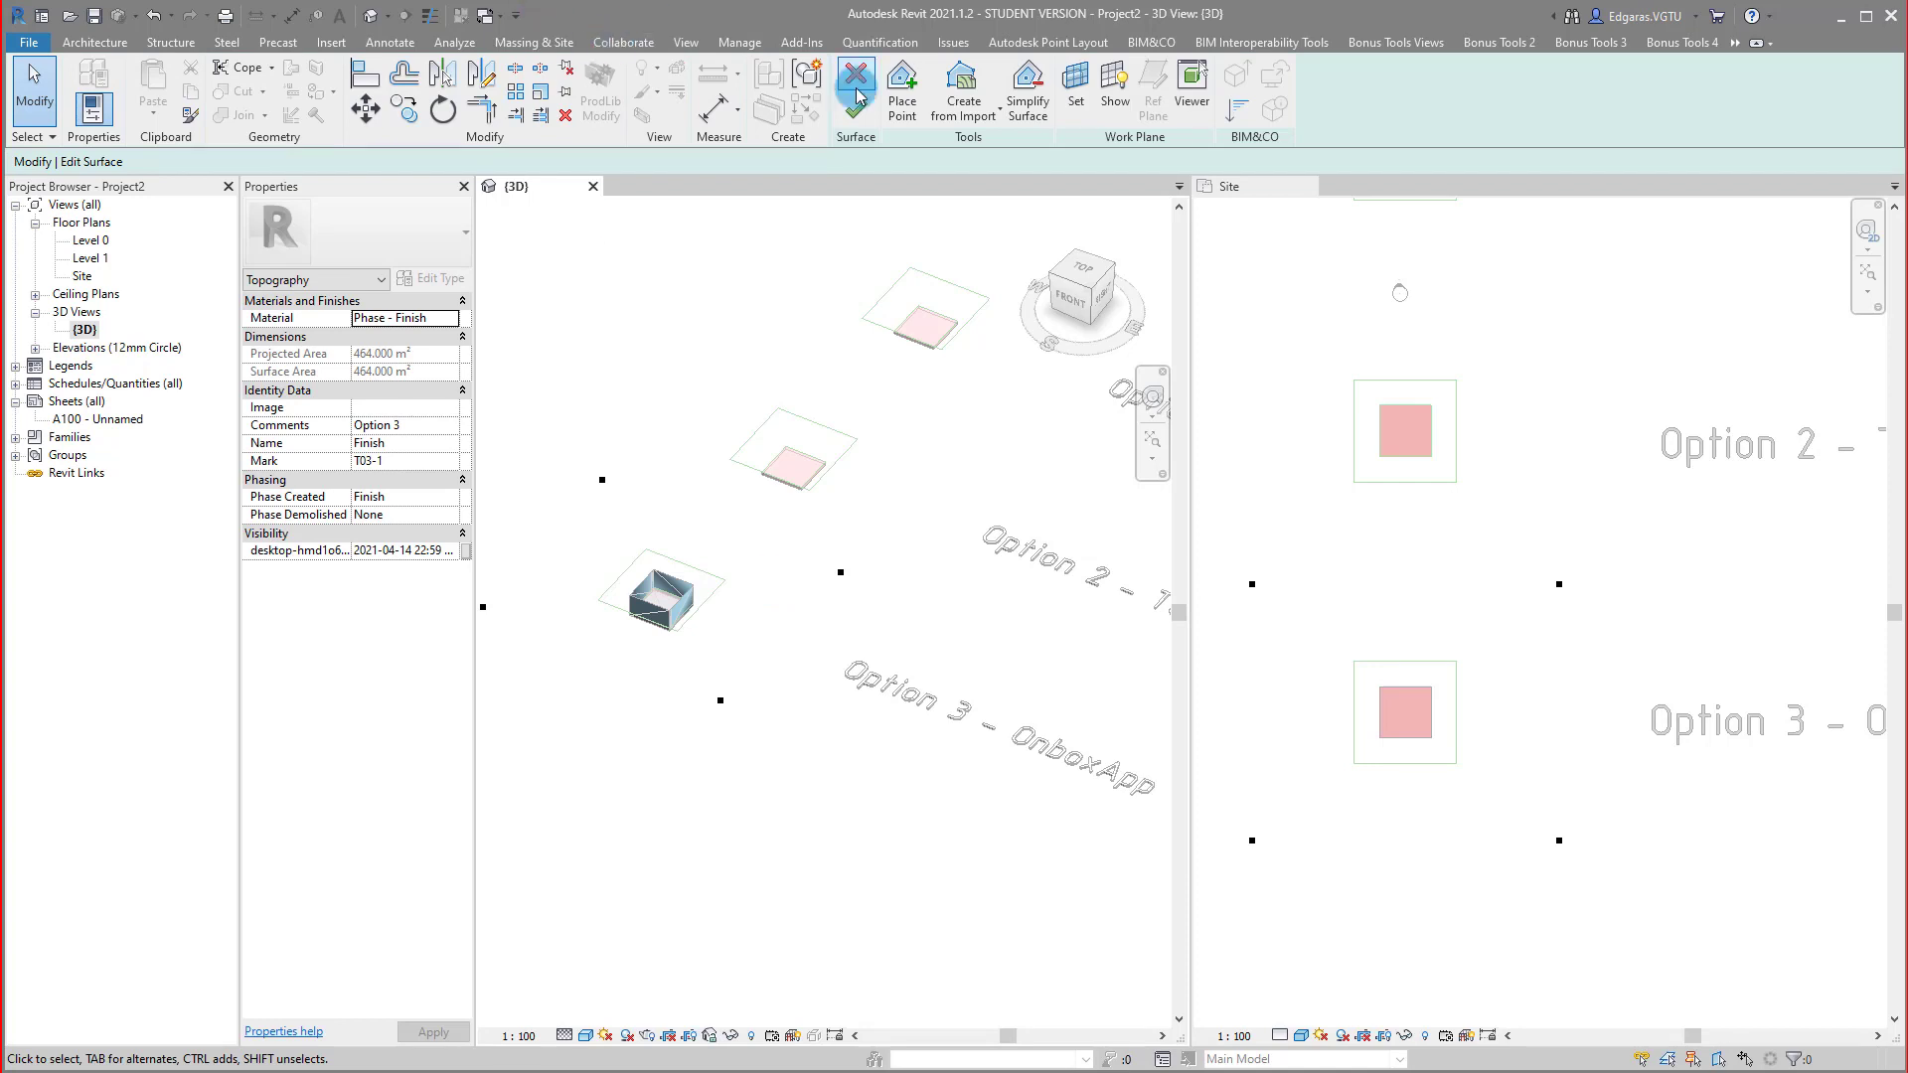
left_click(854, 121)
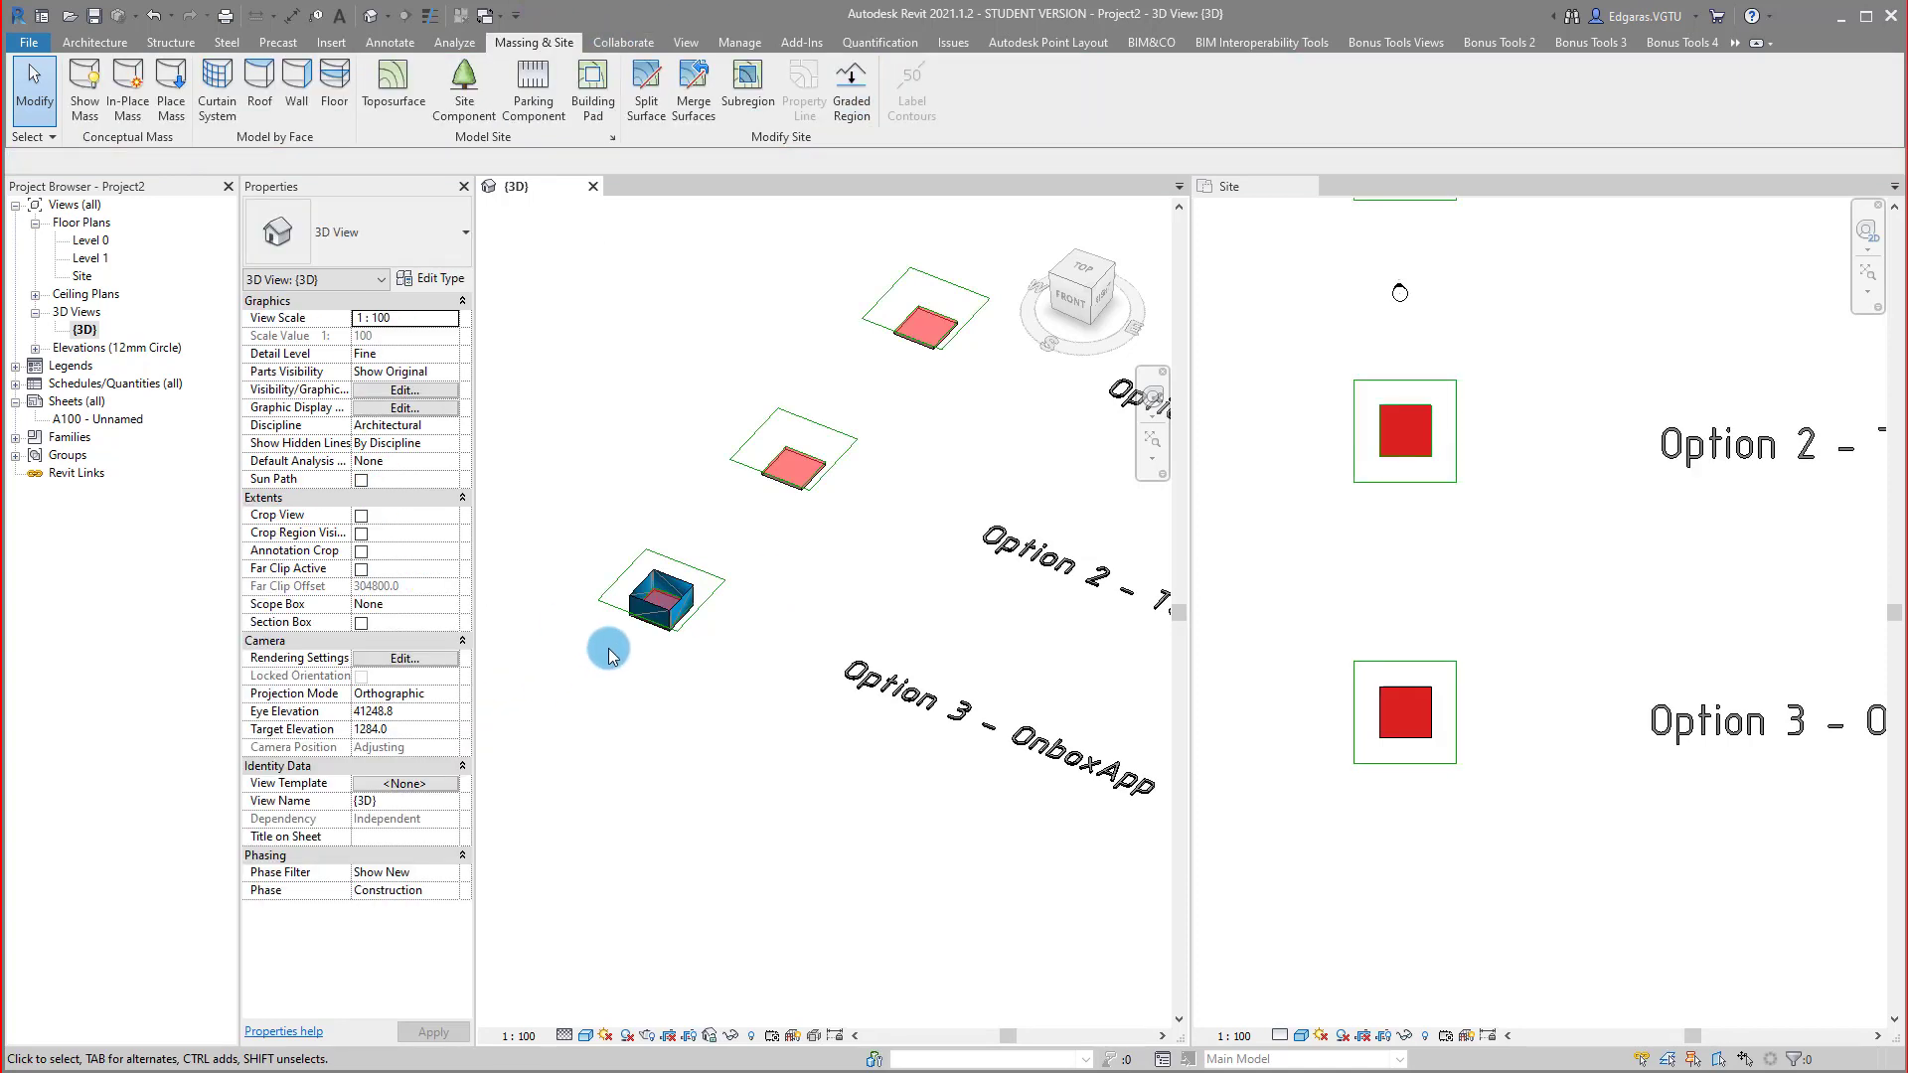
Set the Option 3 pit surface's Comments to Option 3, Name to Finish and Mark to T03-2.
scroll(609, 646, "up", 3)
left_click(788, 515)
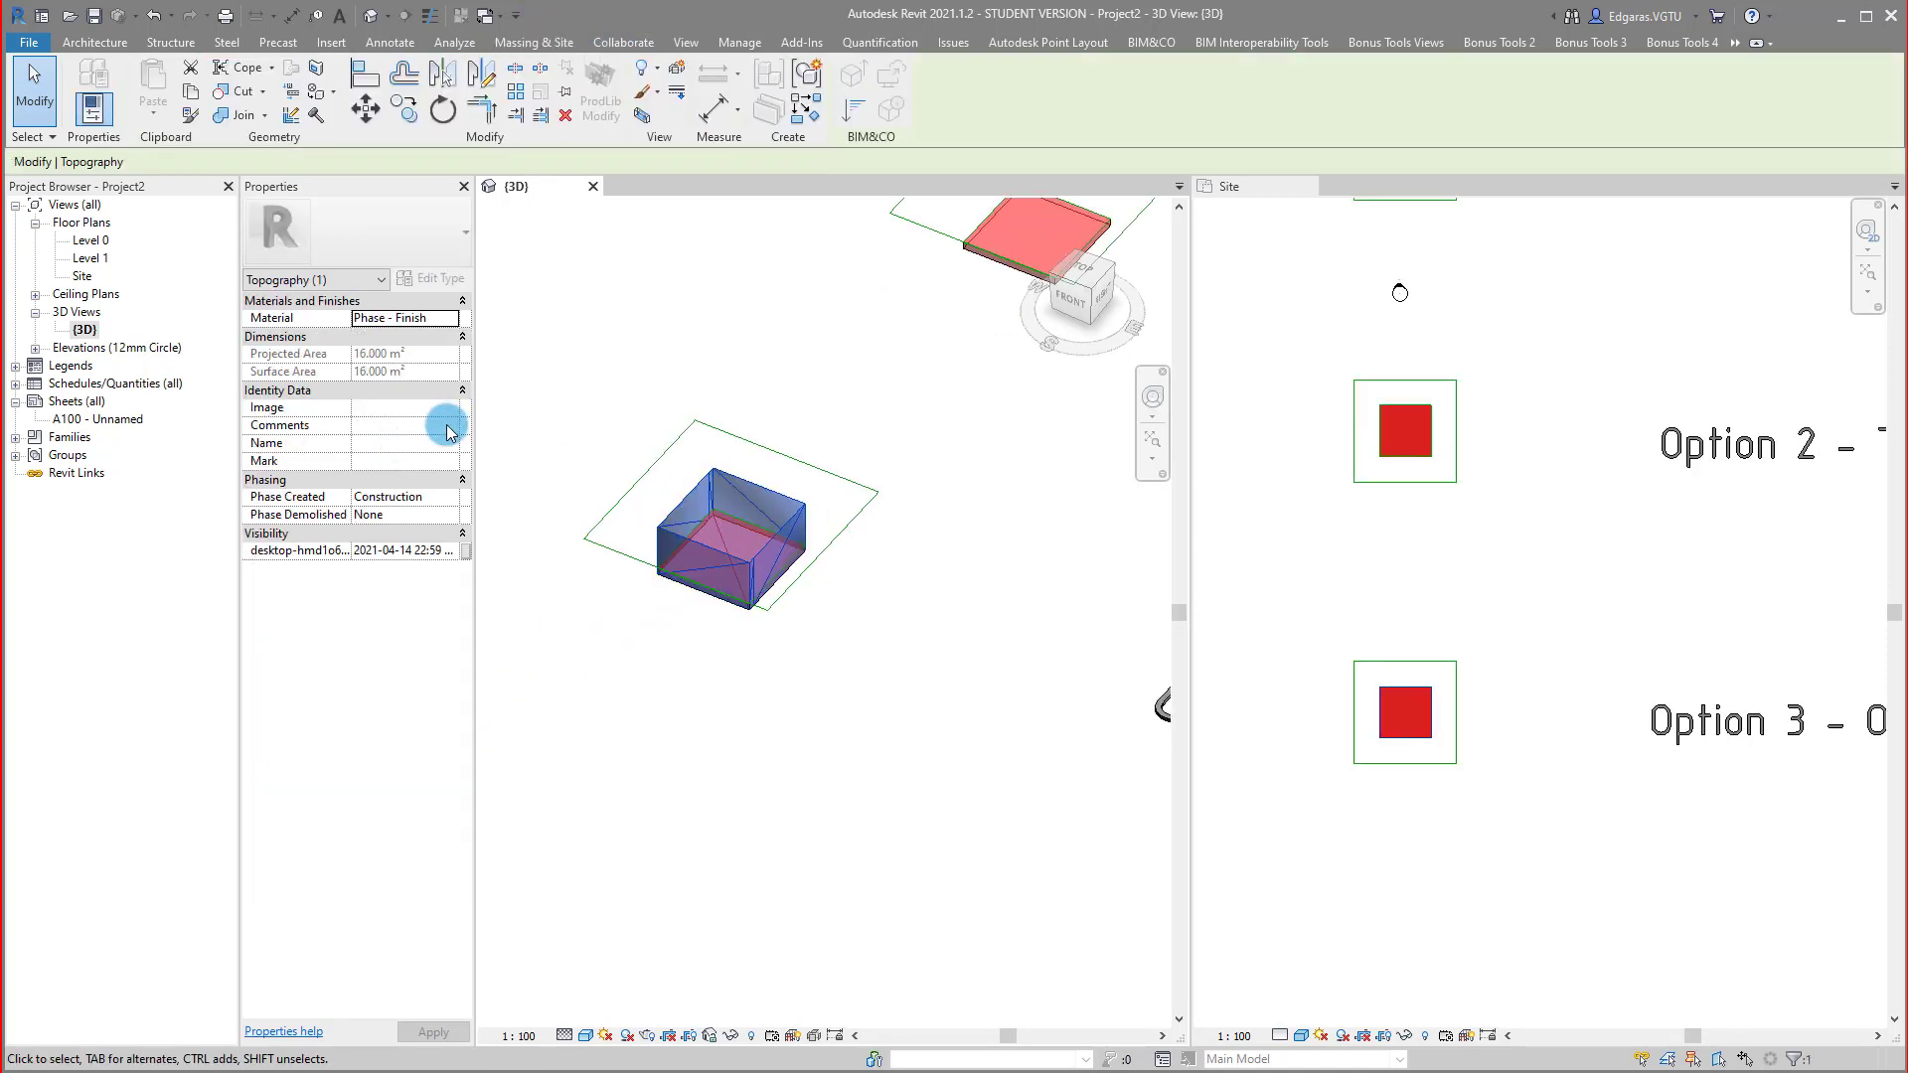
left_click(450, 426)
left_click(386, 474)
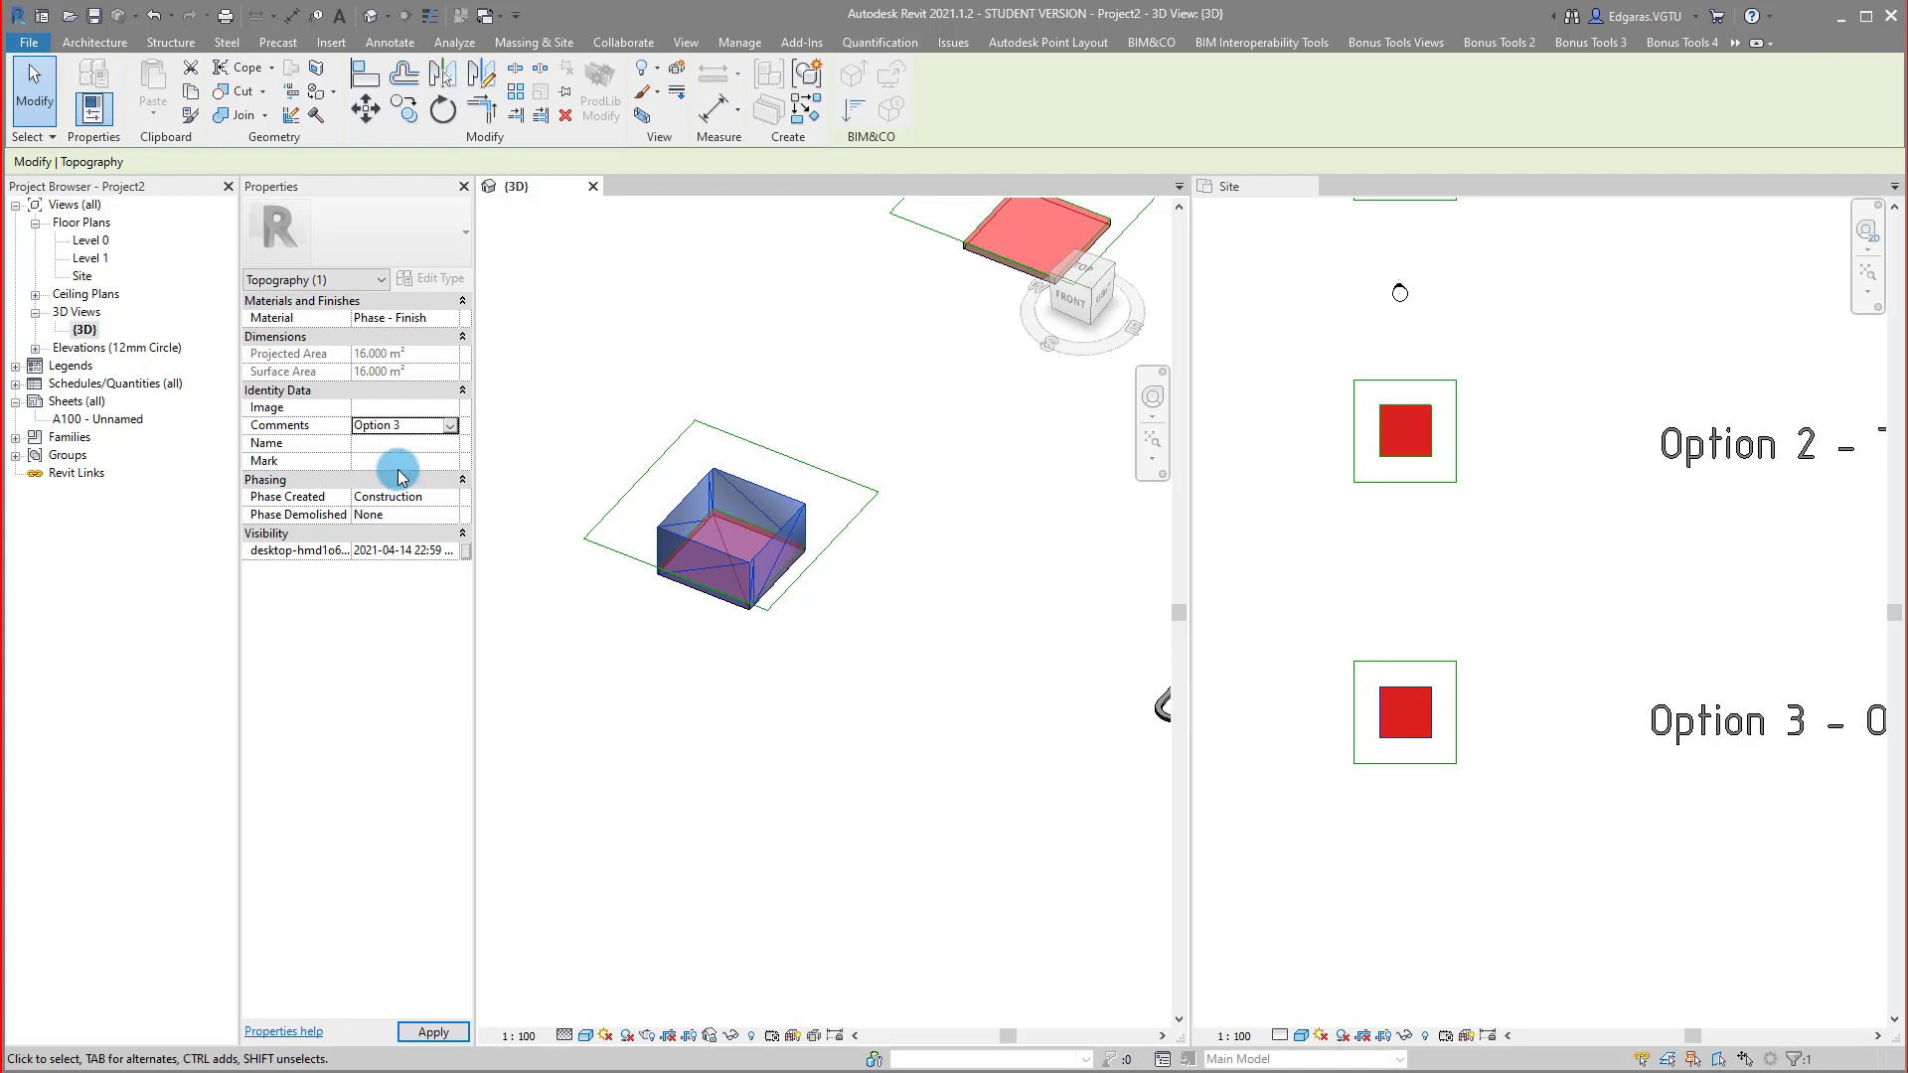
left_click(450, 444)
left_click(452, 469)
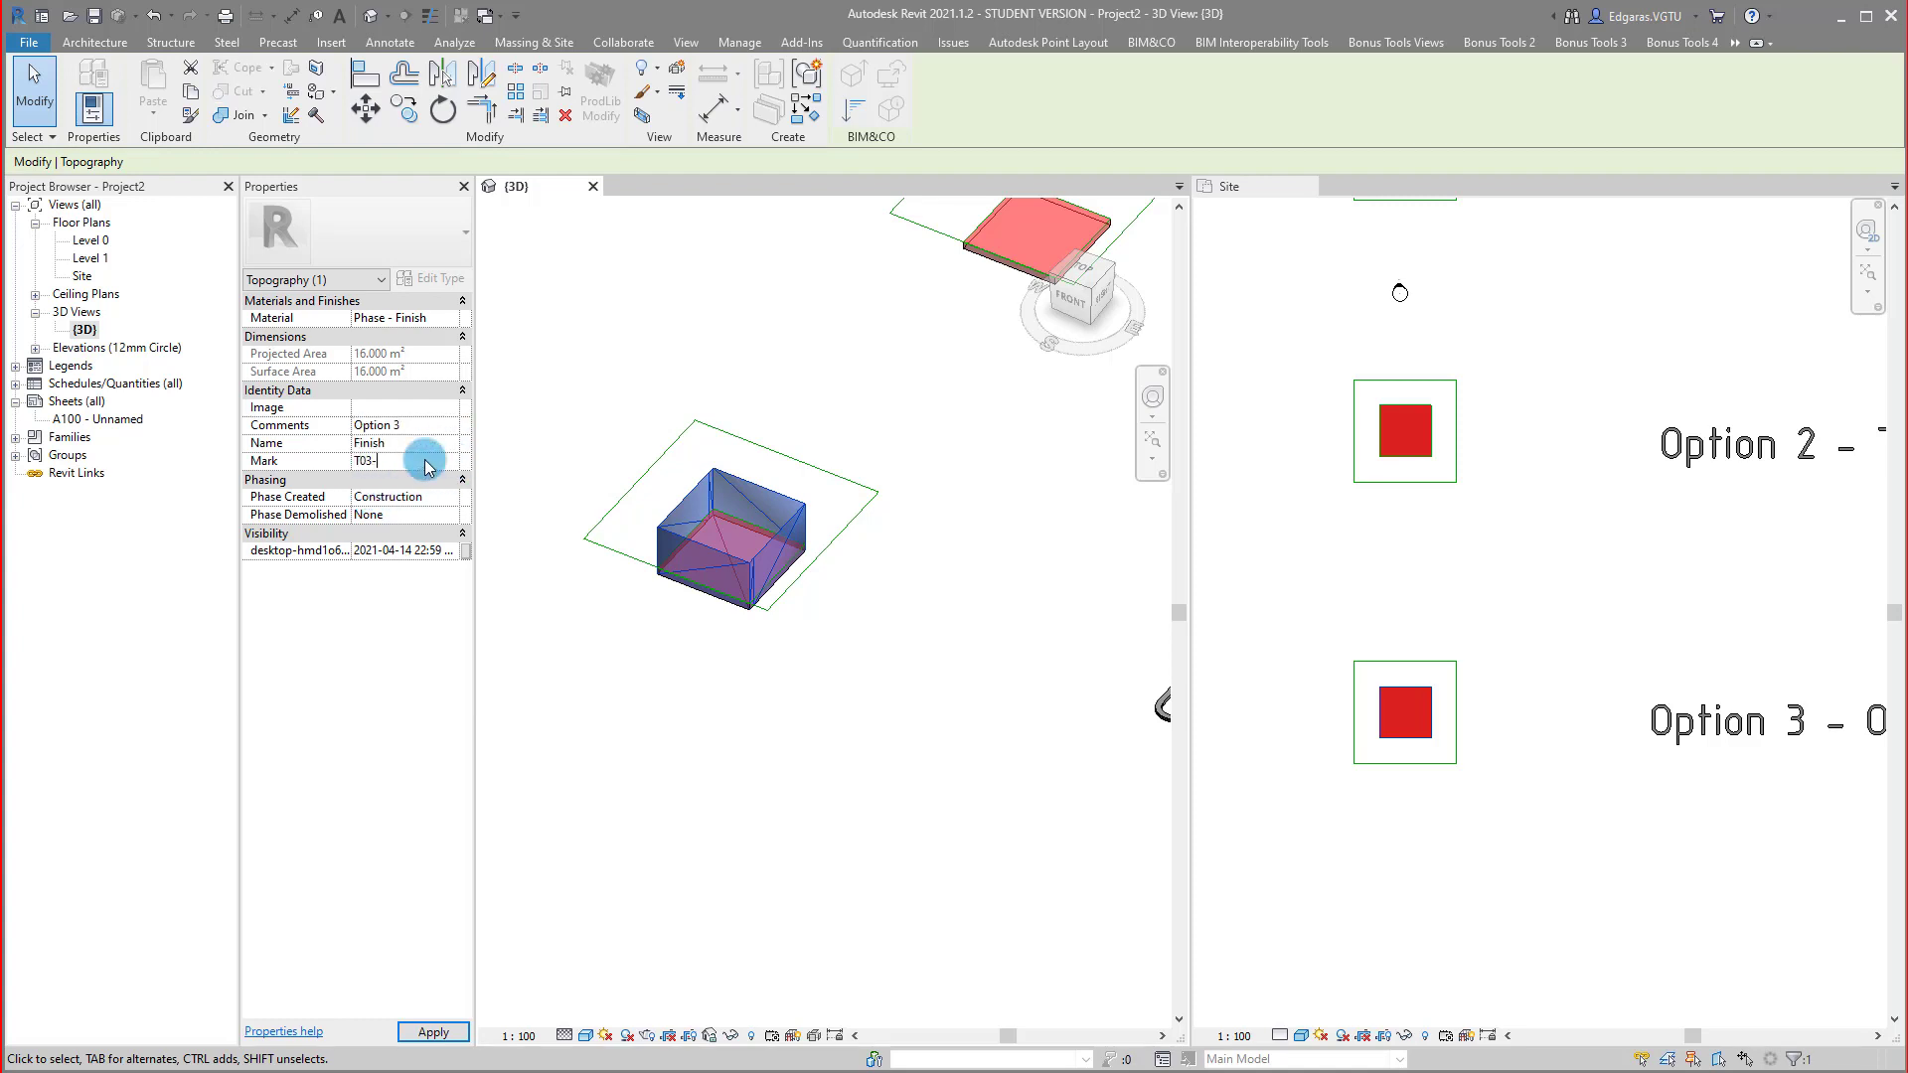
left_click(428, 463)
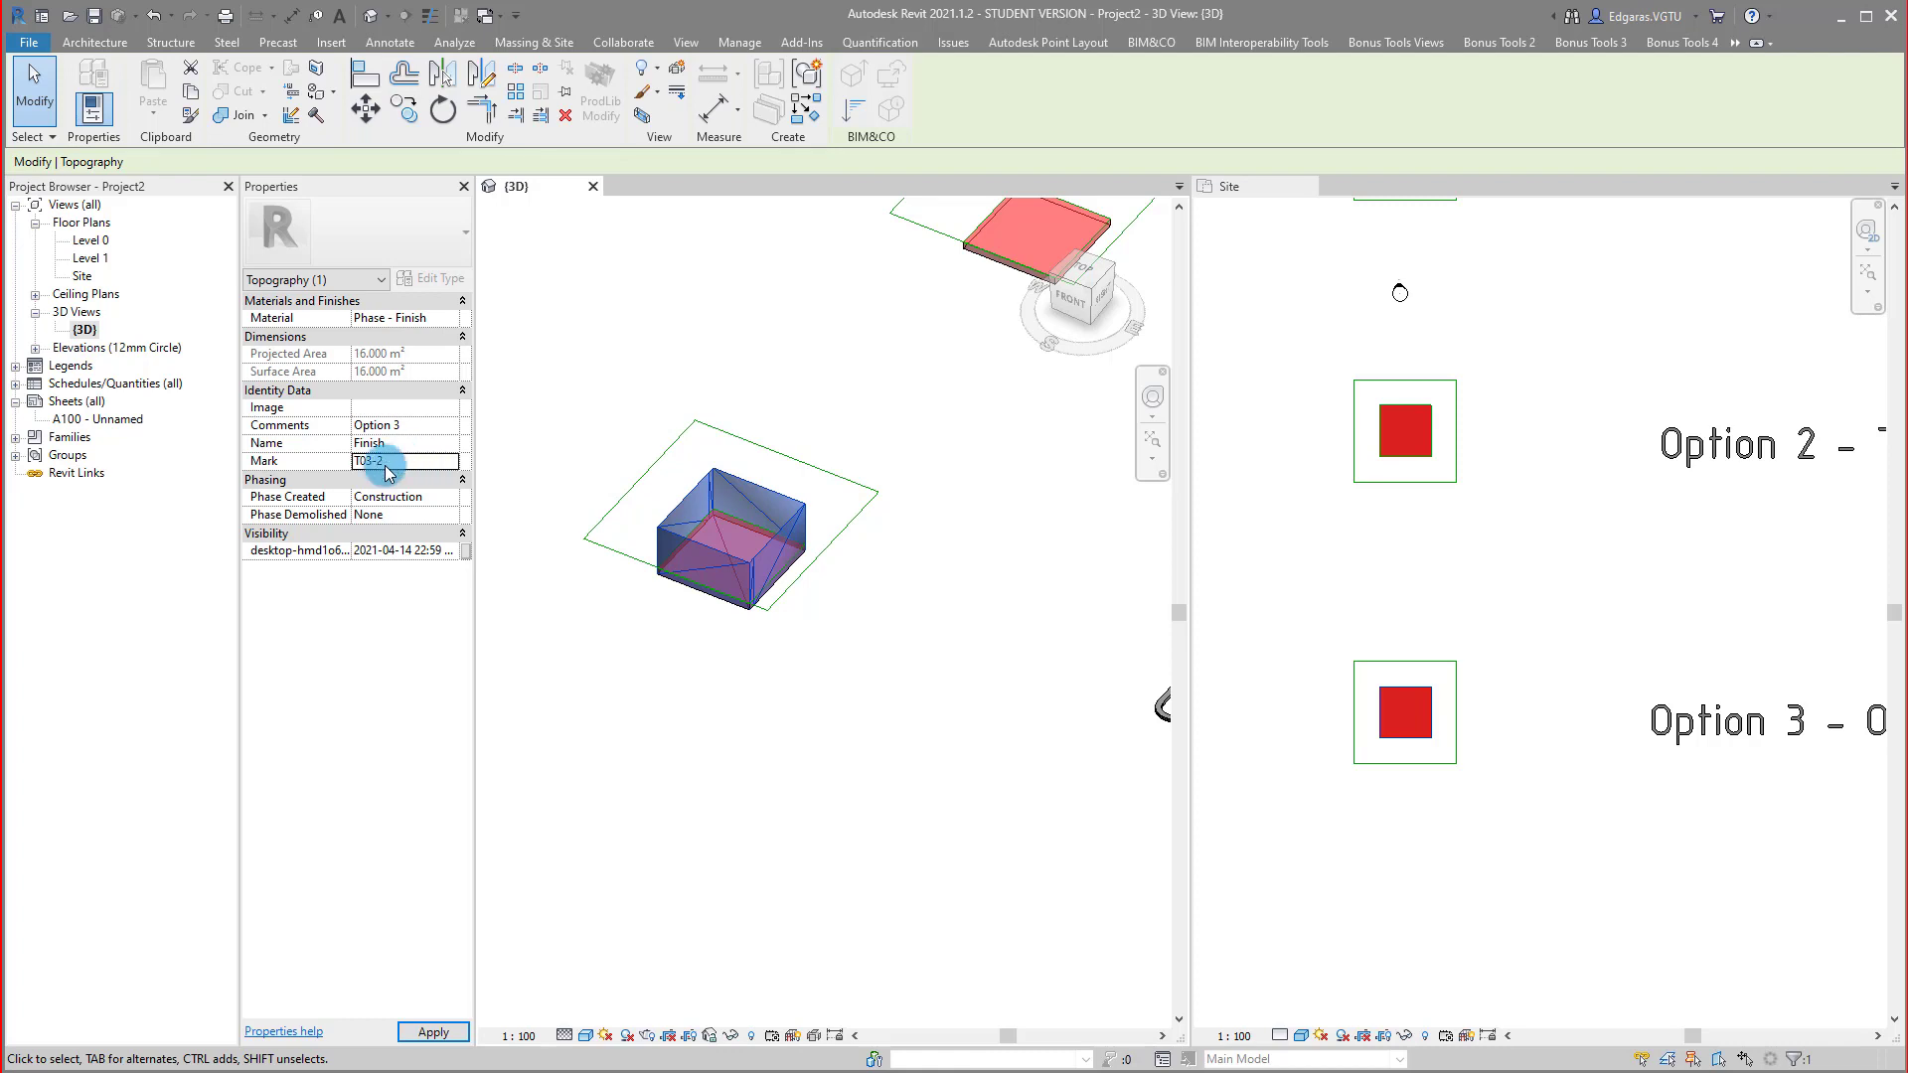
Set the Option 3 pit surface's Phase Created to Finish and accept the duplicate mark.
left_click(457, 503)
left_click(375, 541)
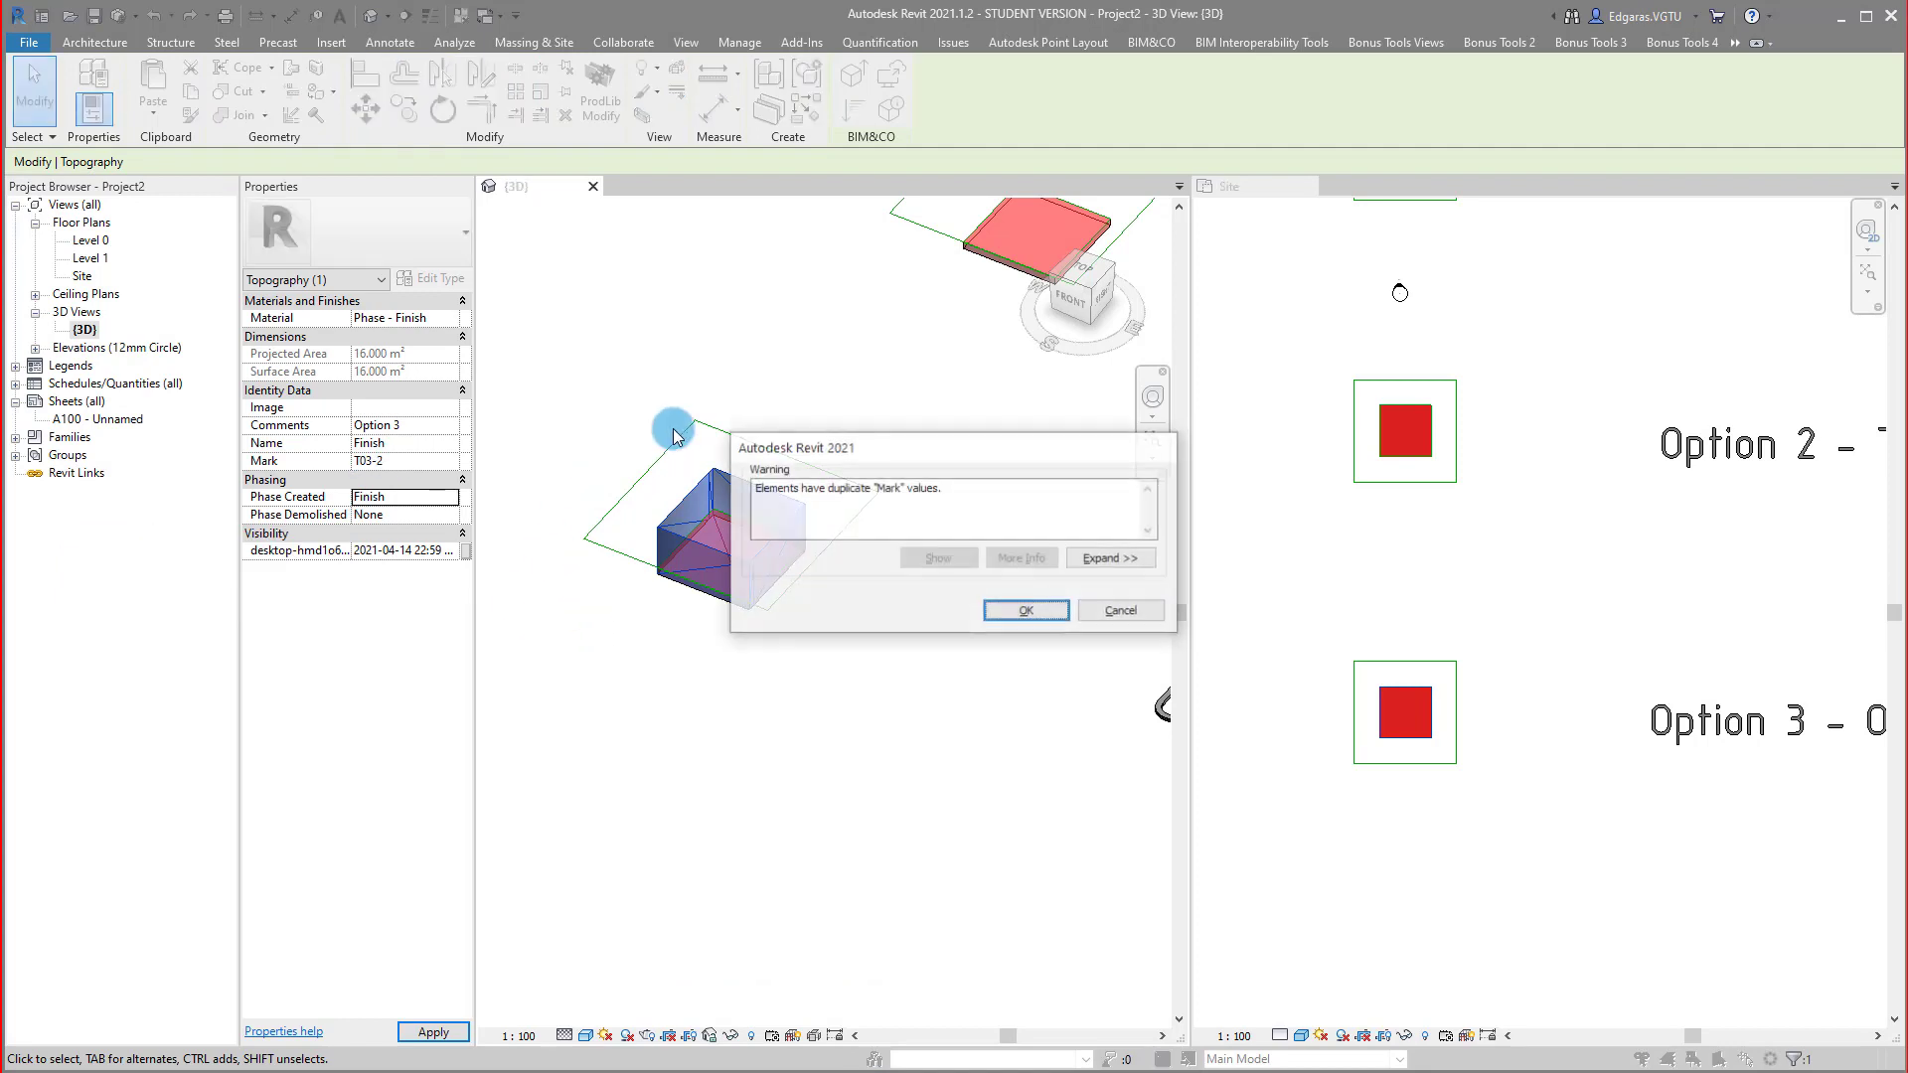
left_click(999, 614)
Set the 3D view's phase filter to None so the surfaces of every phase can be selected.
scroll(586, 665, "down", 4)
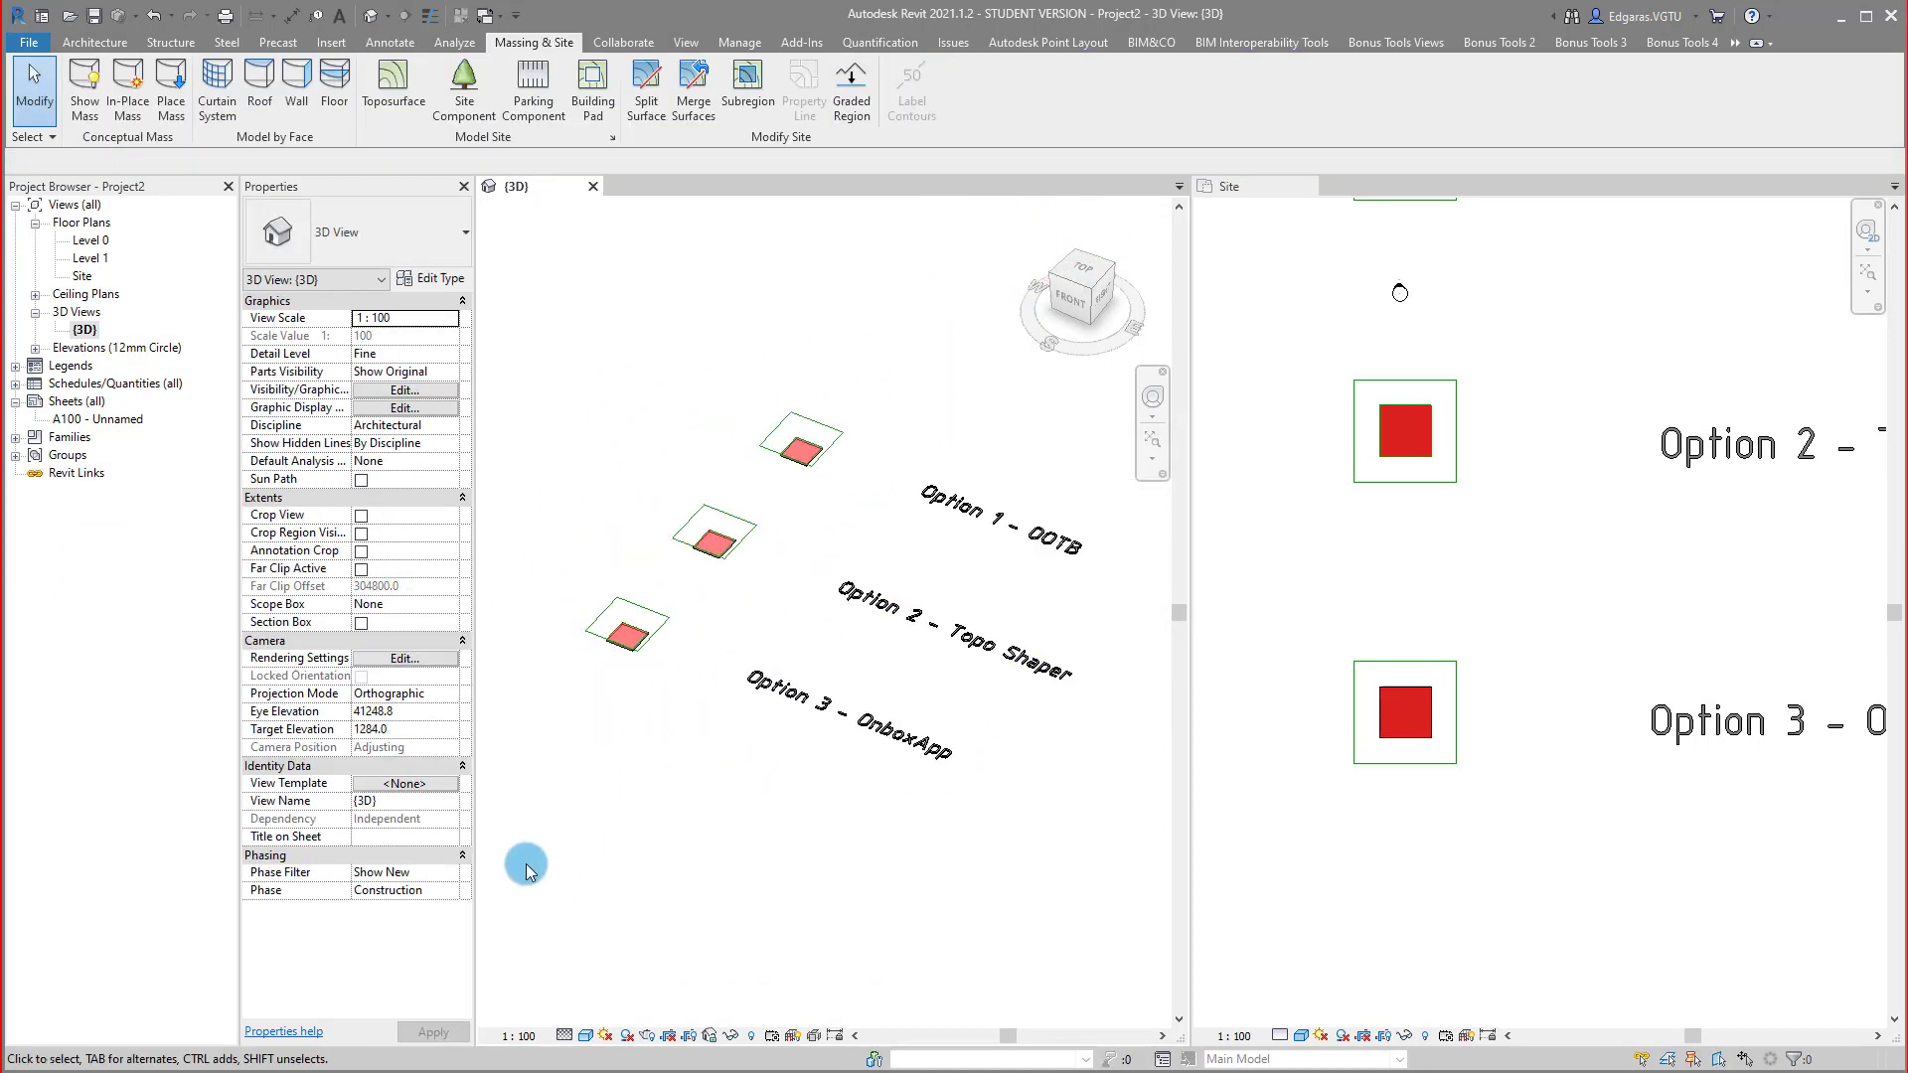
left_click(447, 872)
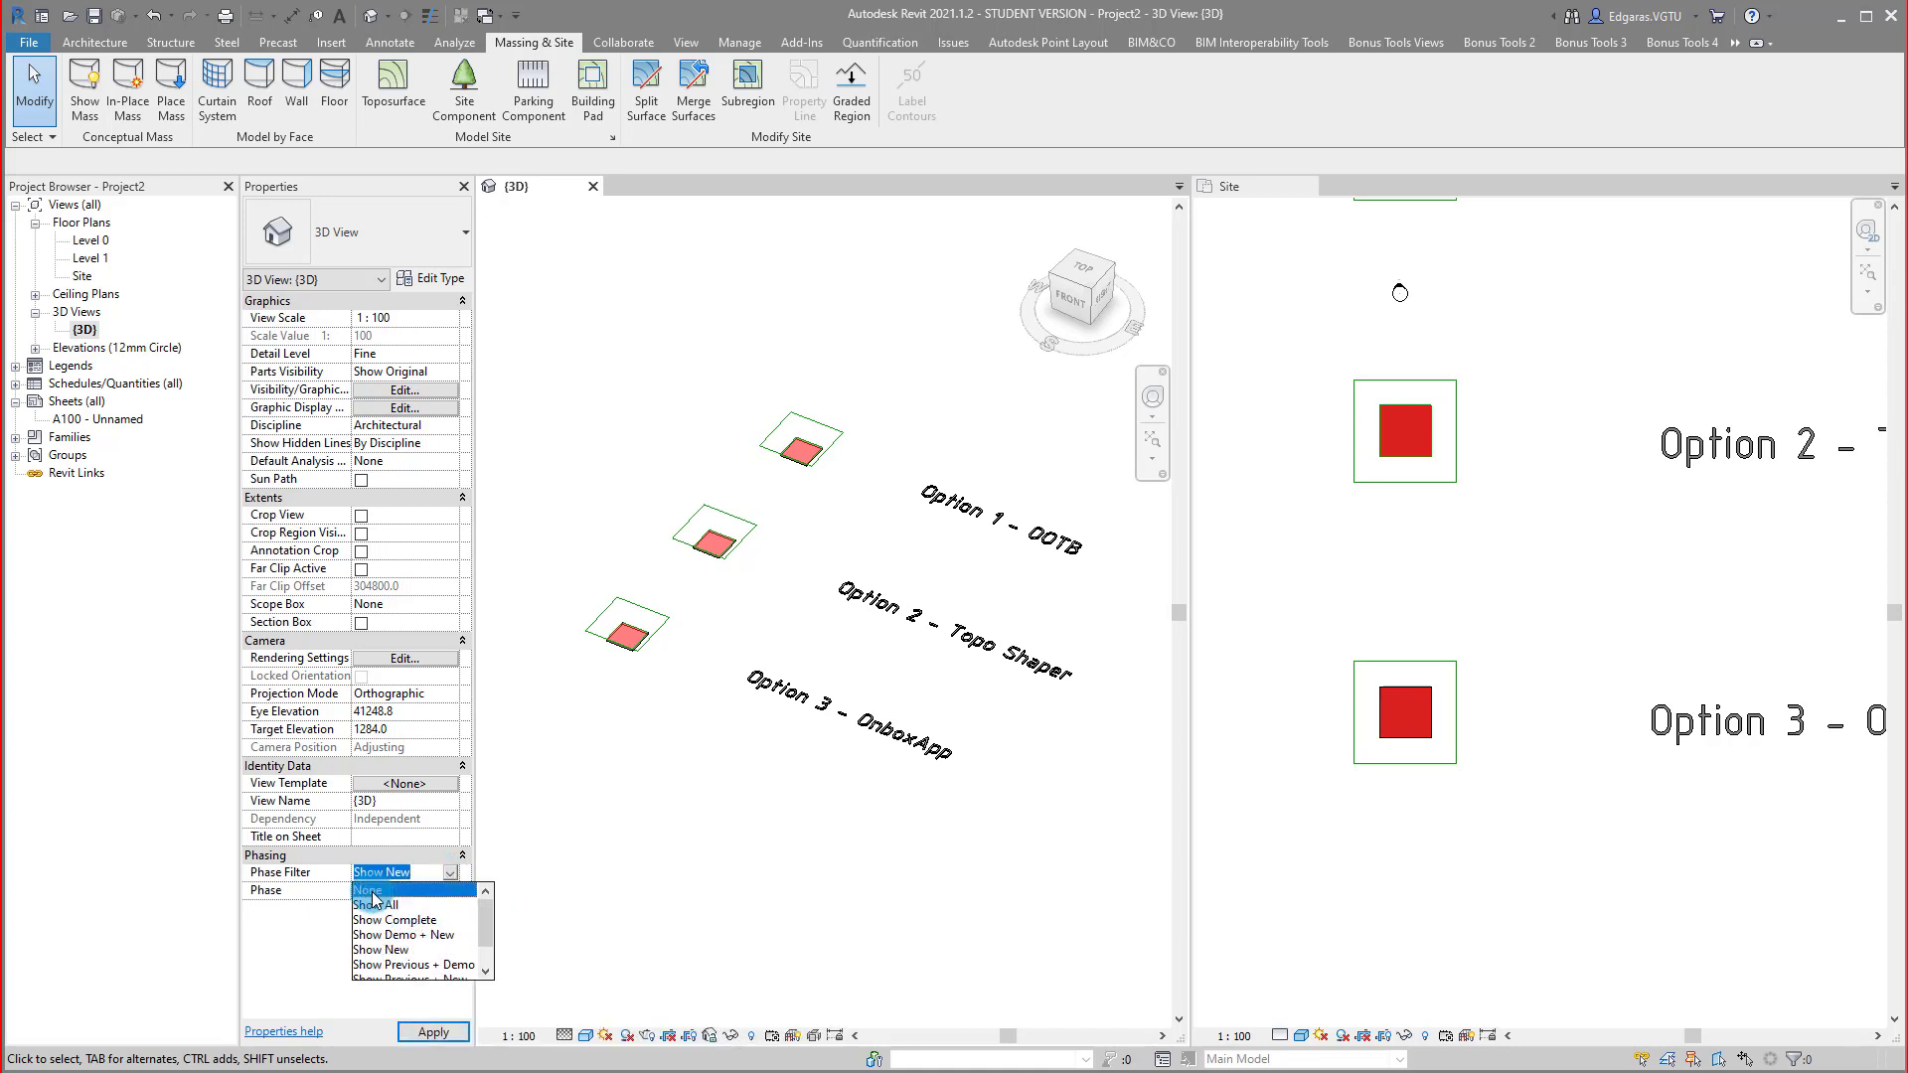
left_click(372, 892)
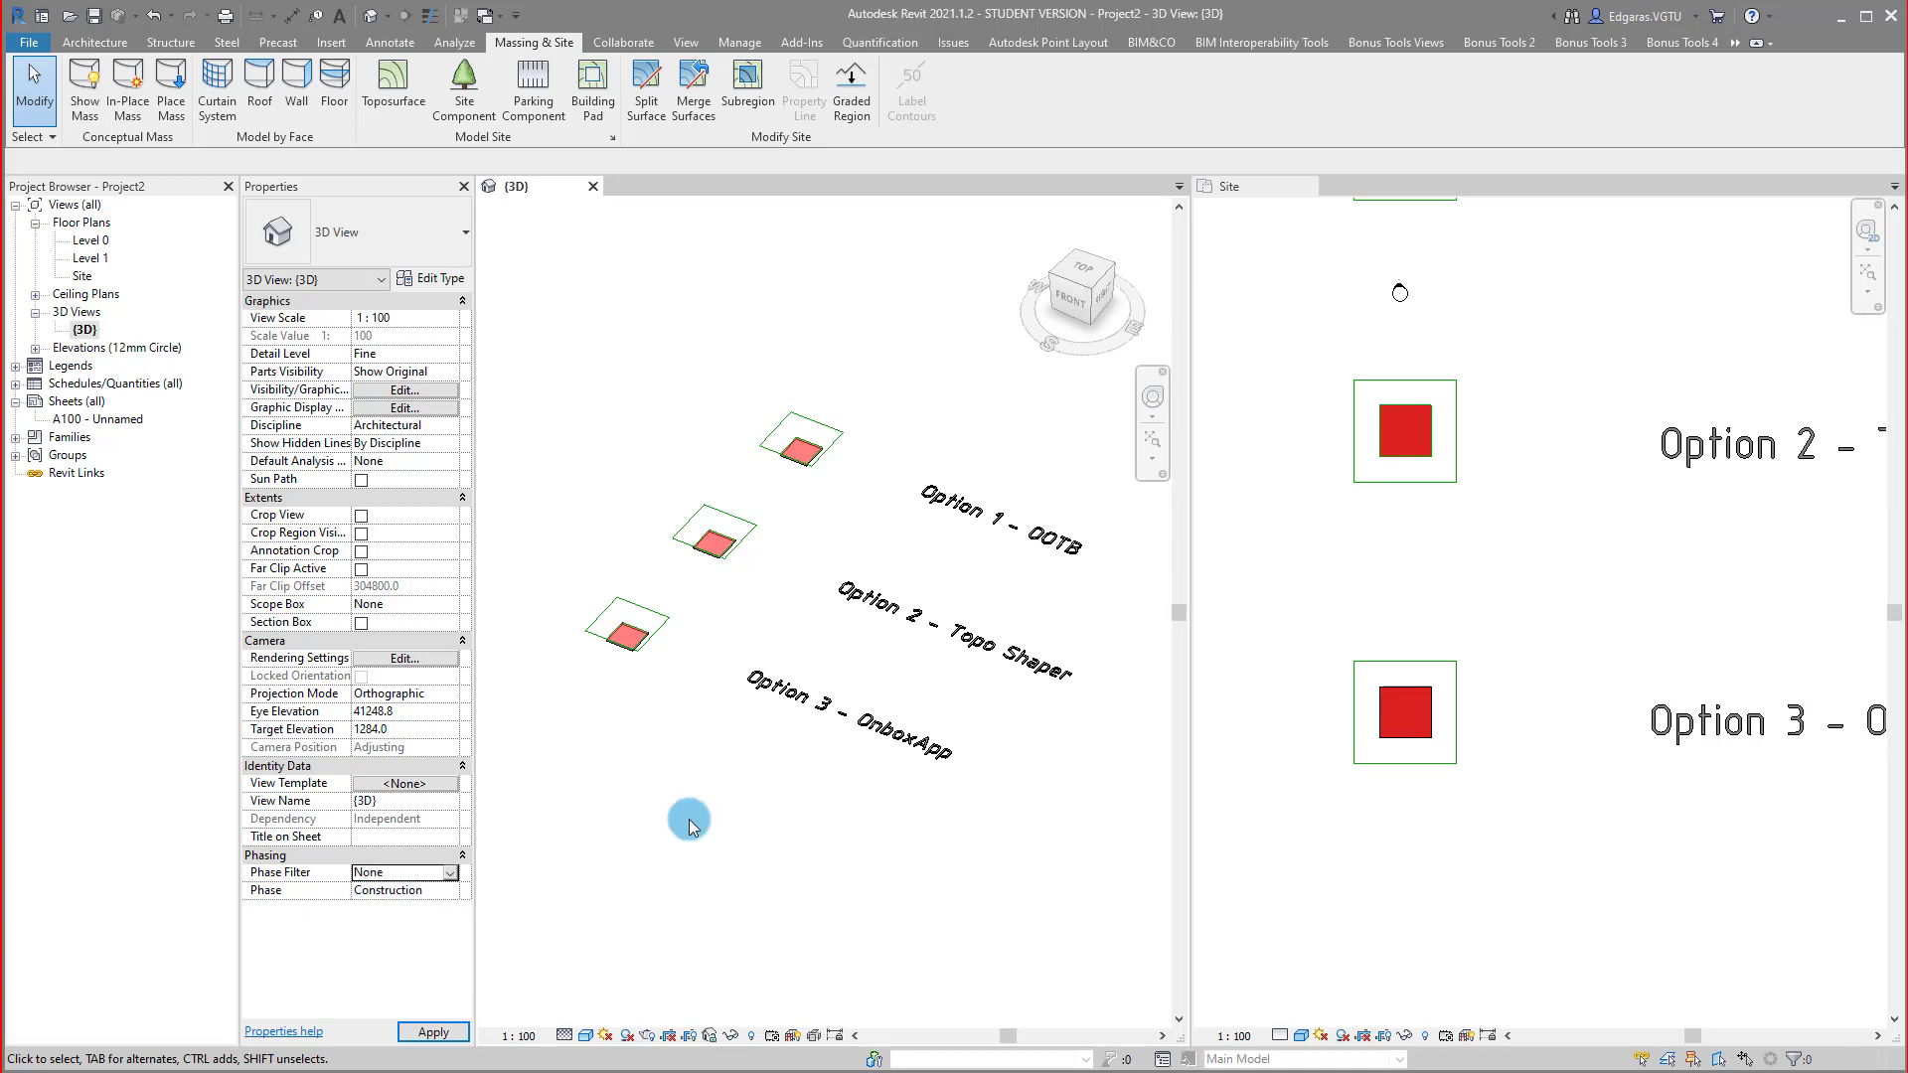
Set Phase Demolished to Finish for the Option 3 Construction surface.
scroll(596, 830, "up", 5)
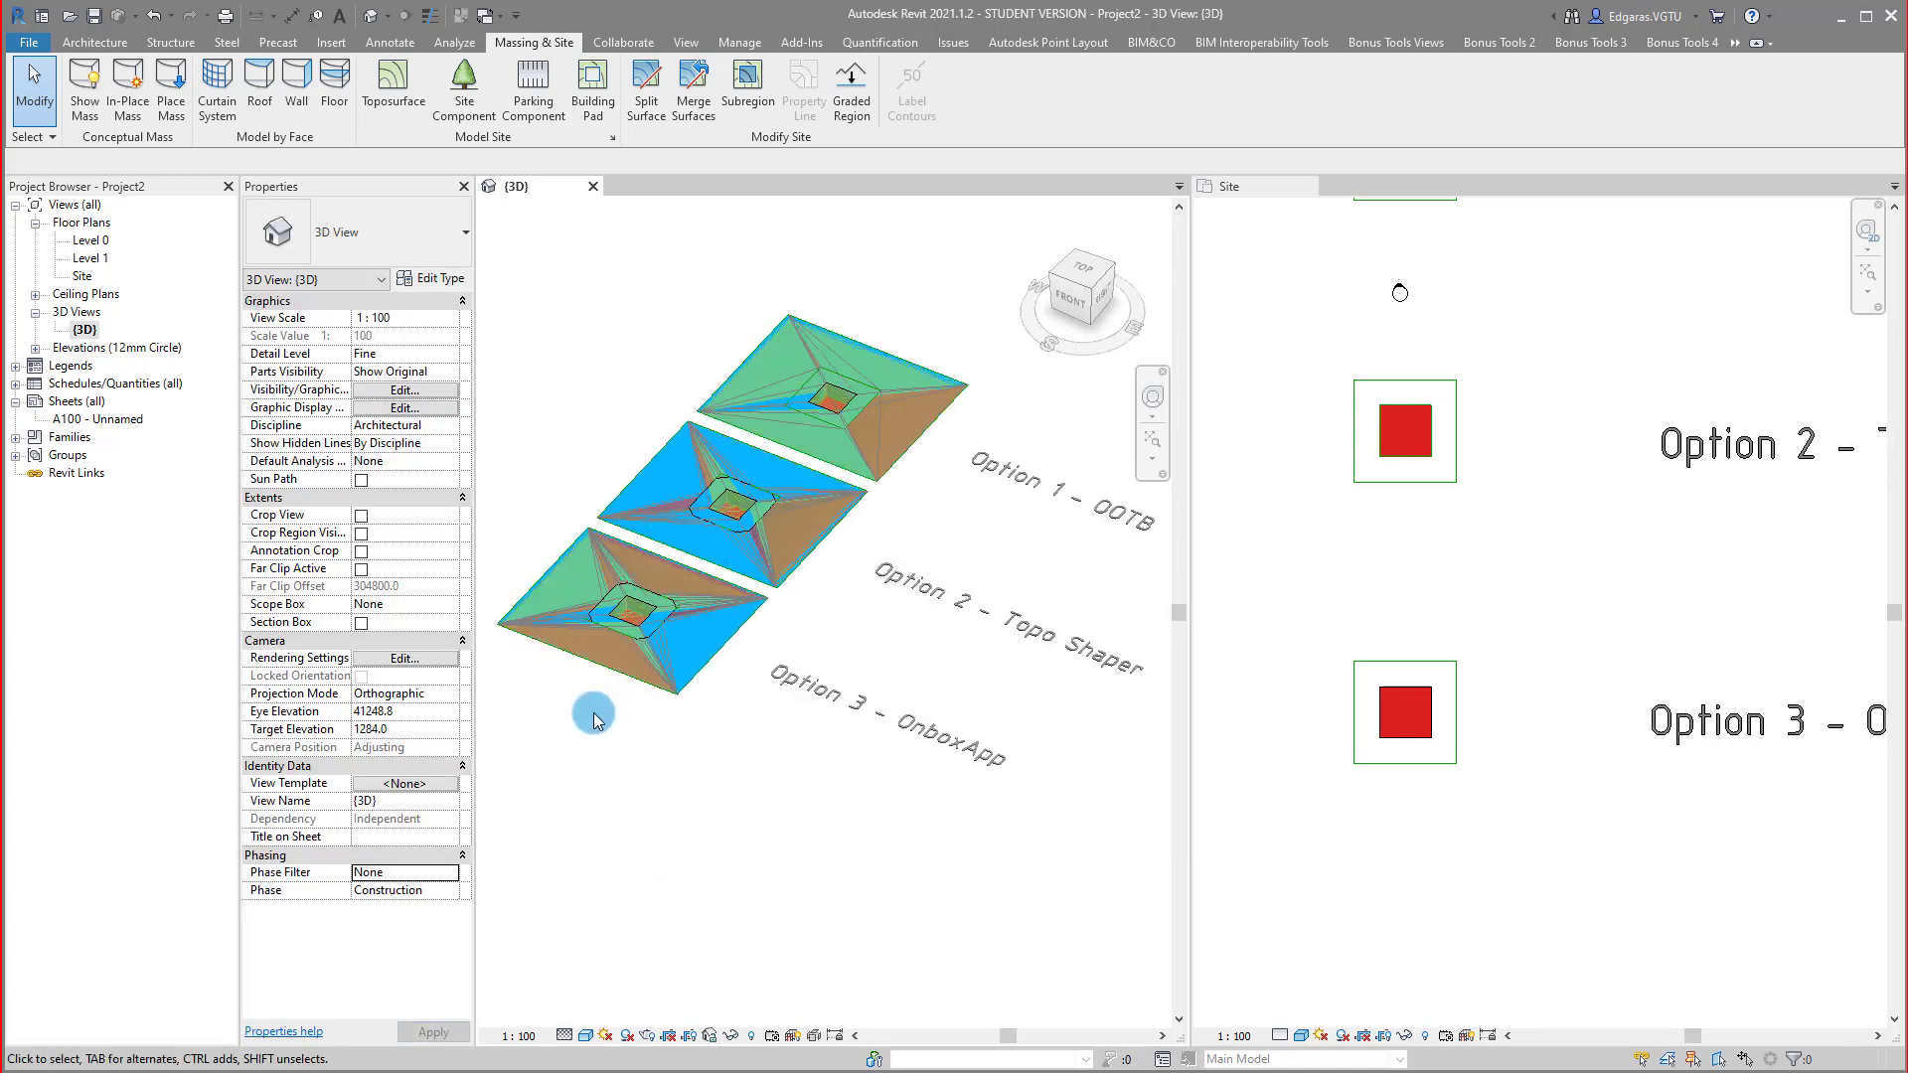
left_click(693, 634)
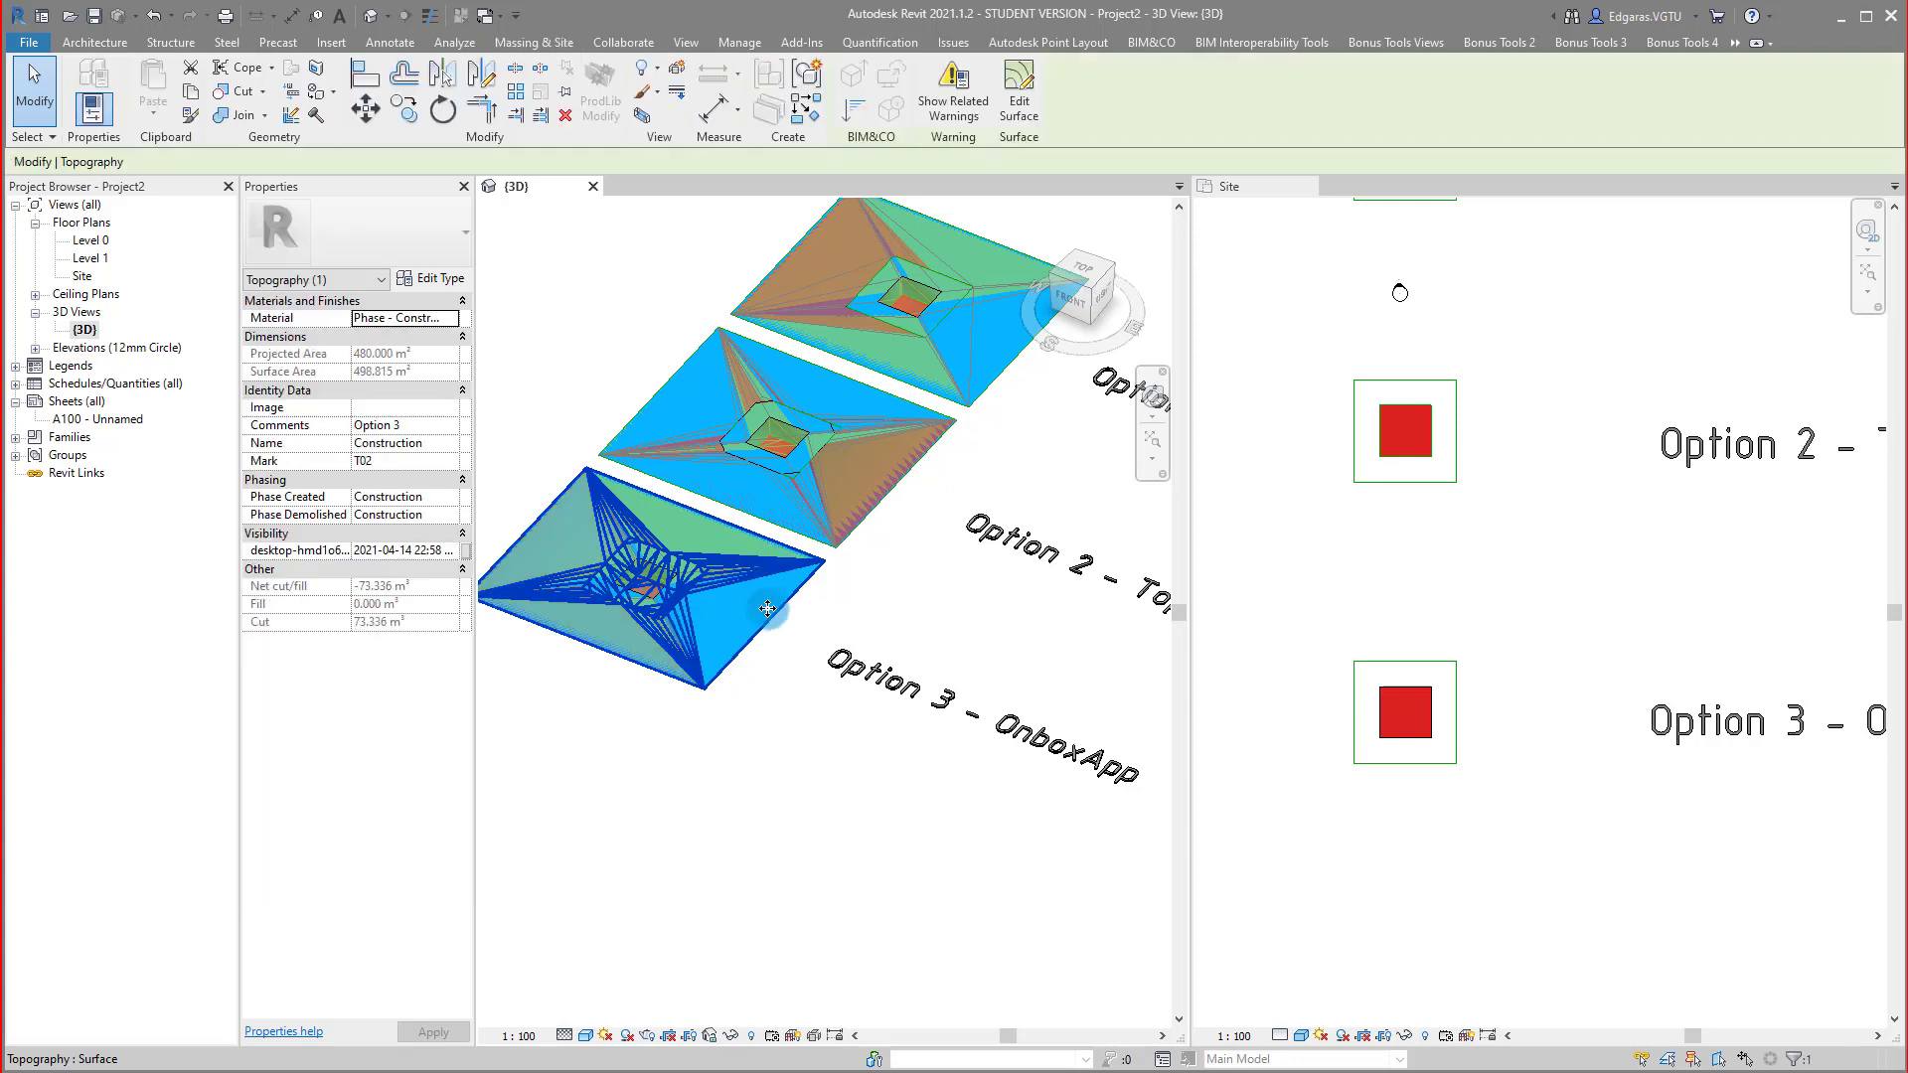
left_click(453, 516)
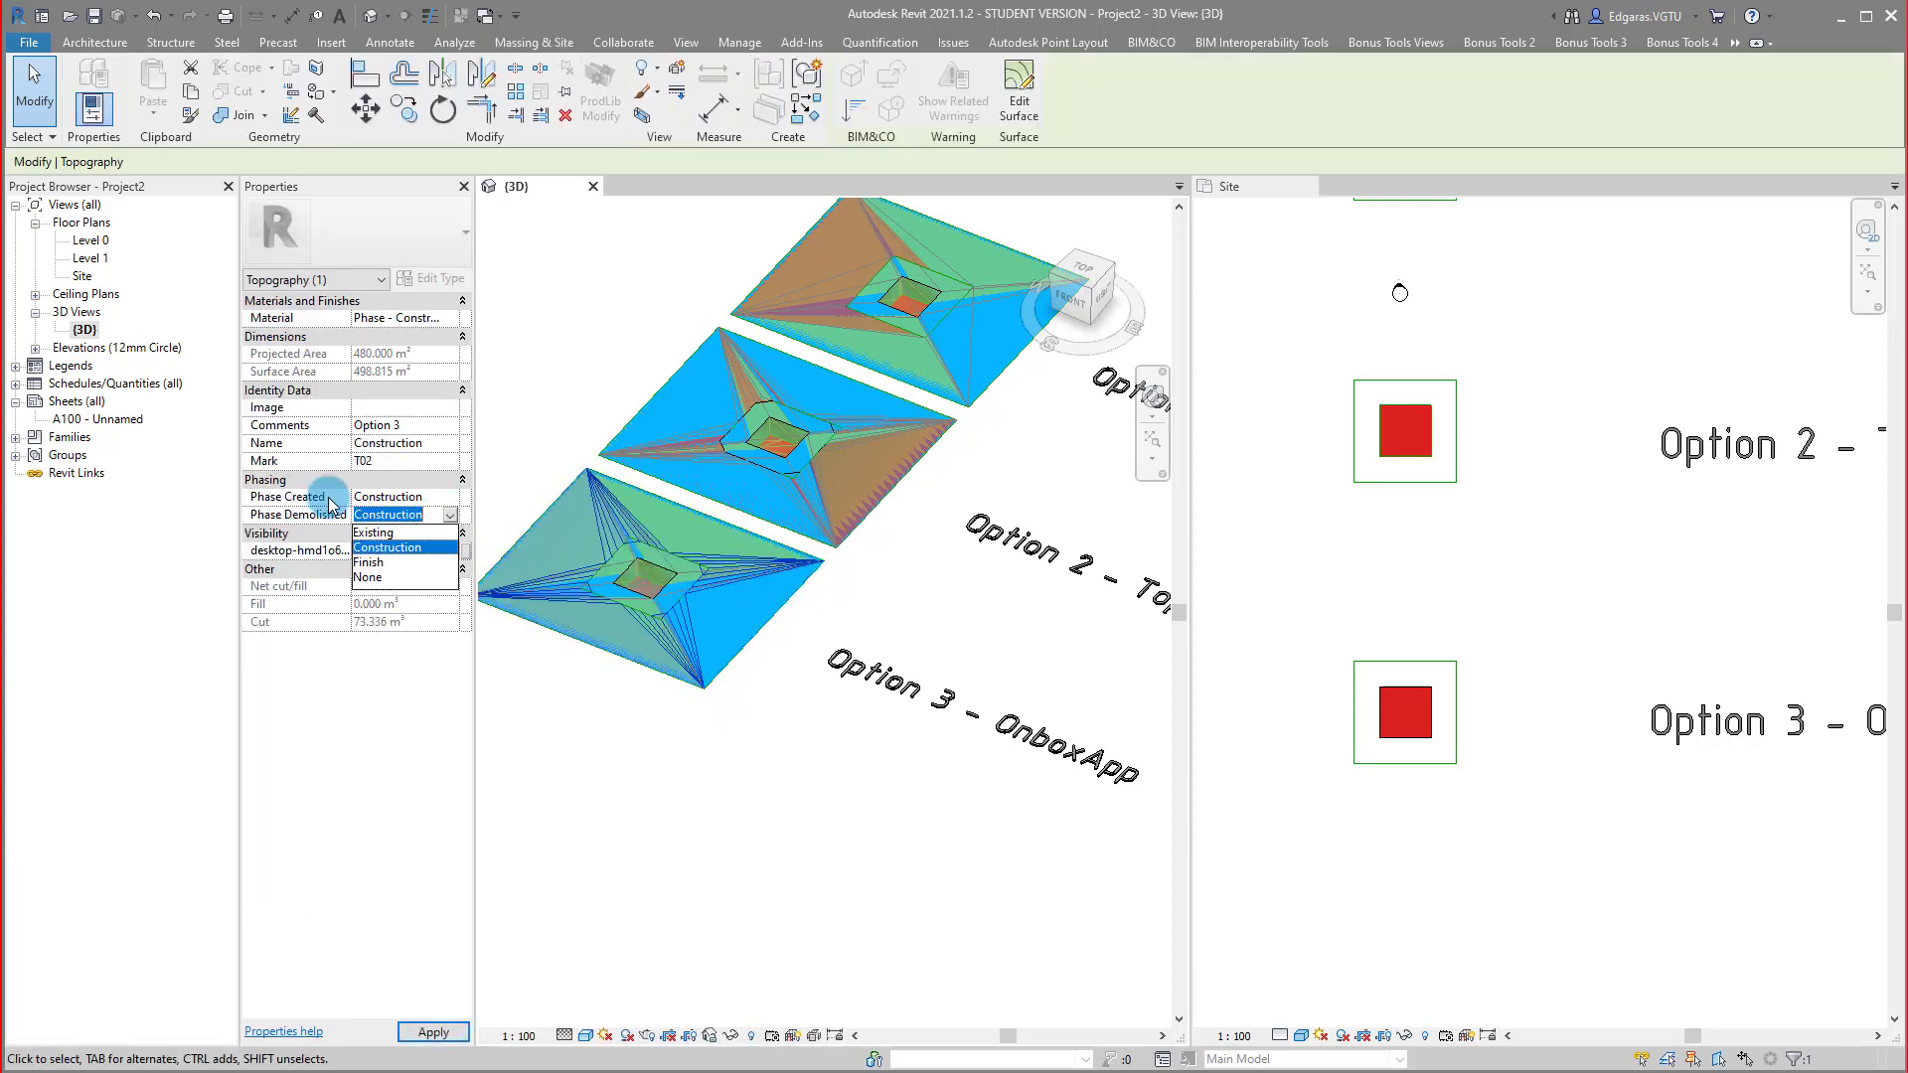
left_click(382, 563)
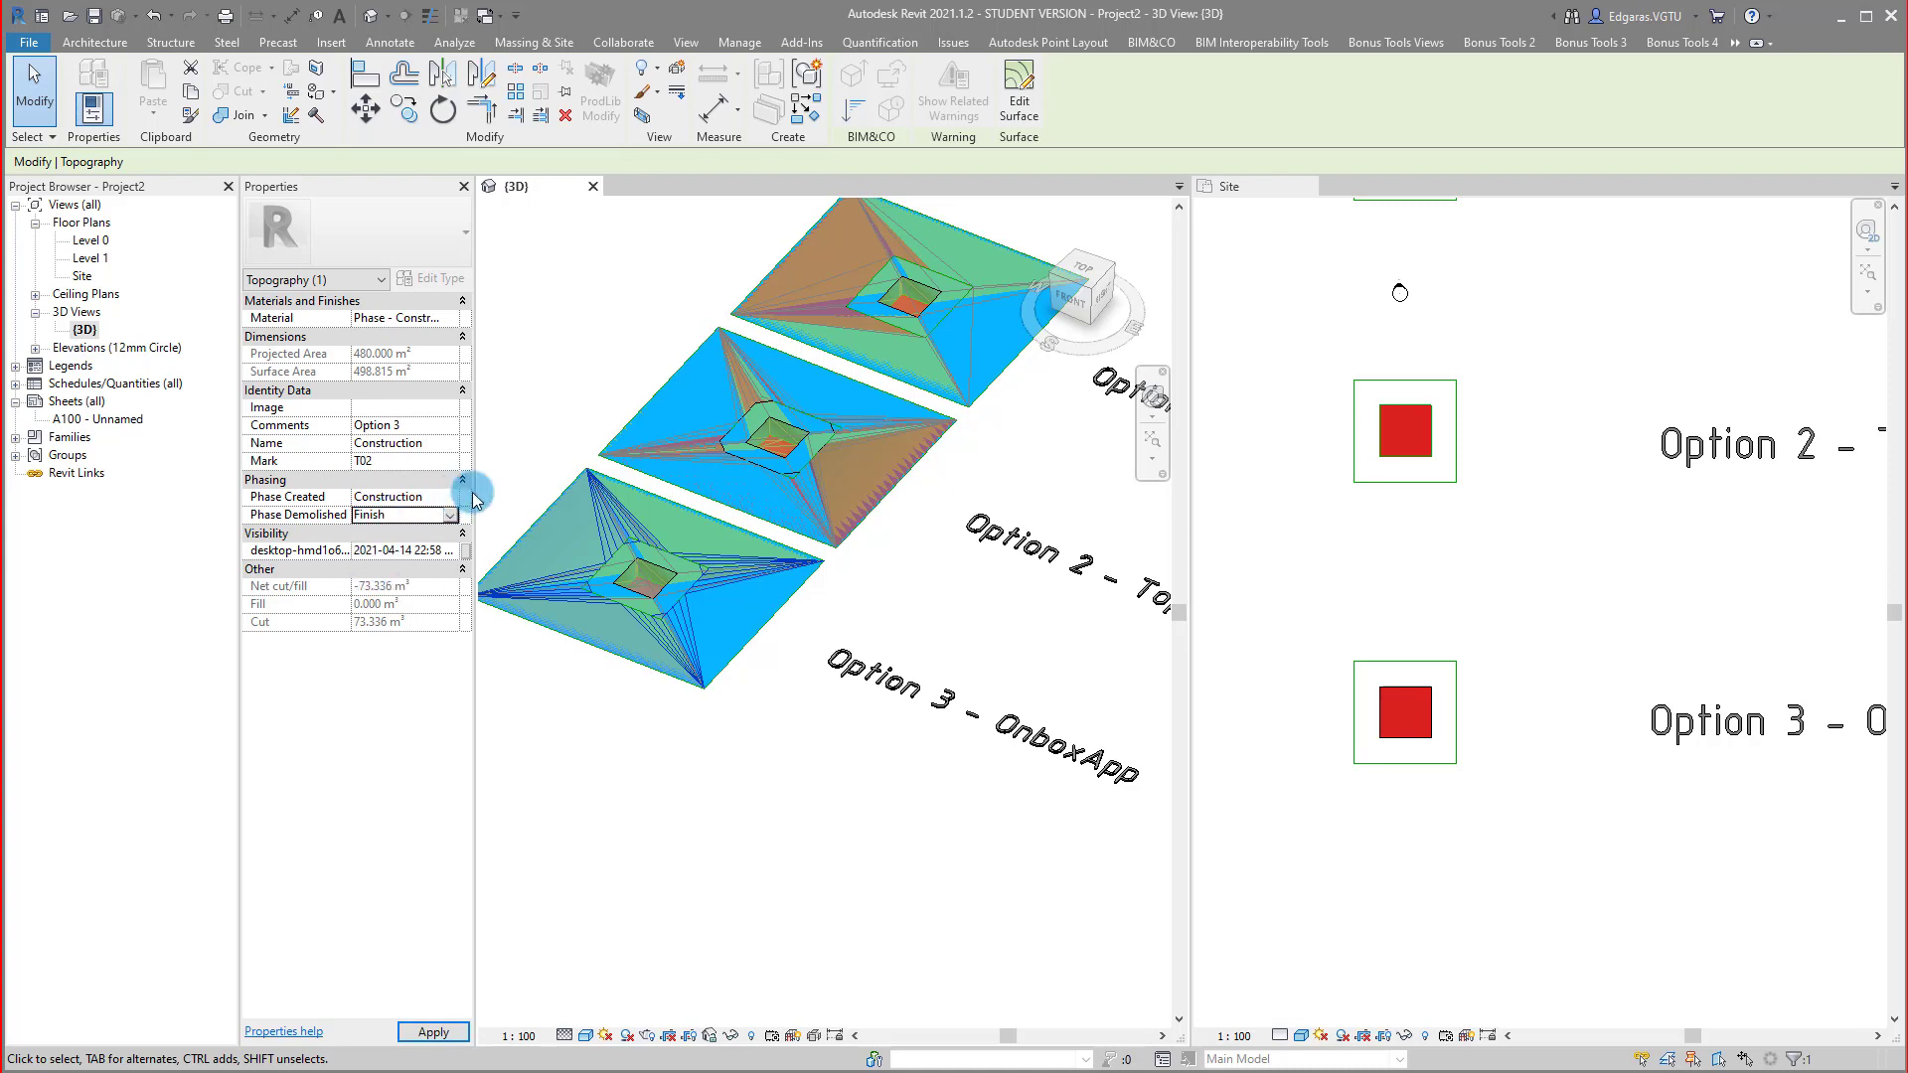
left_click(874, 541)
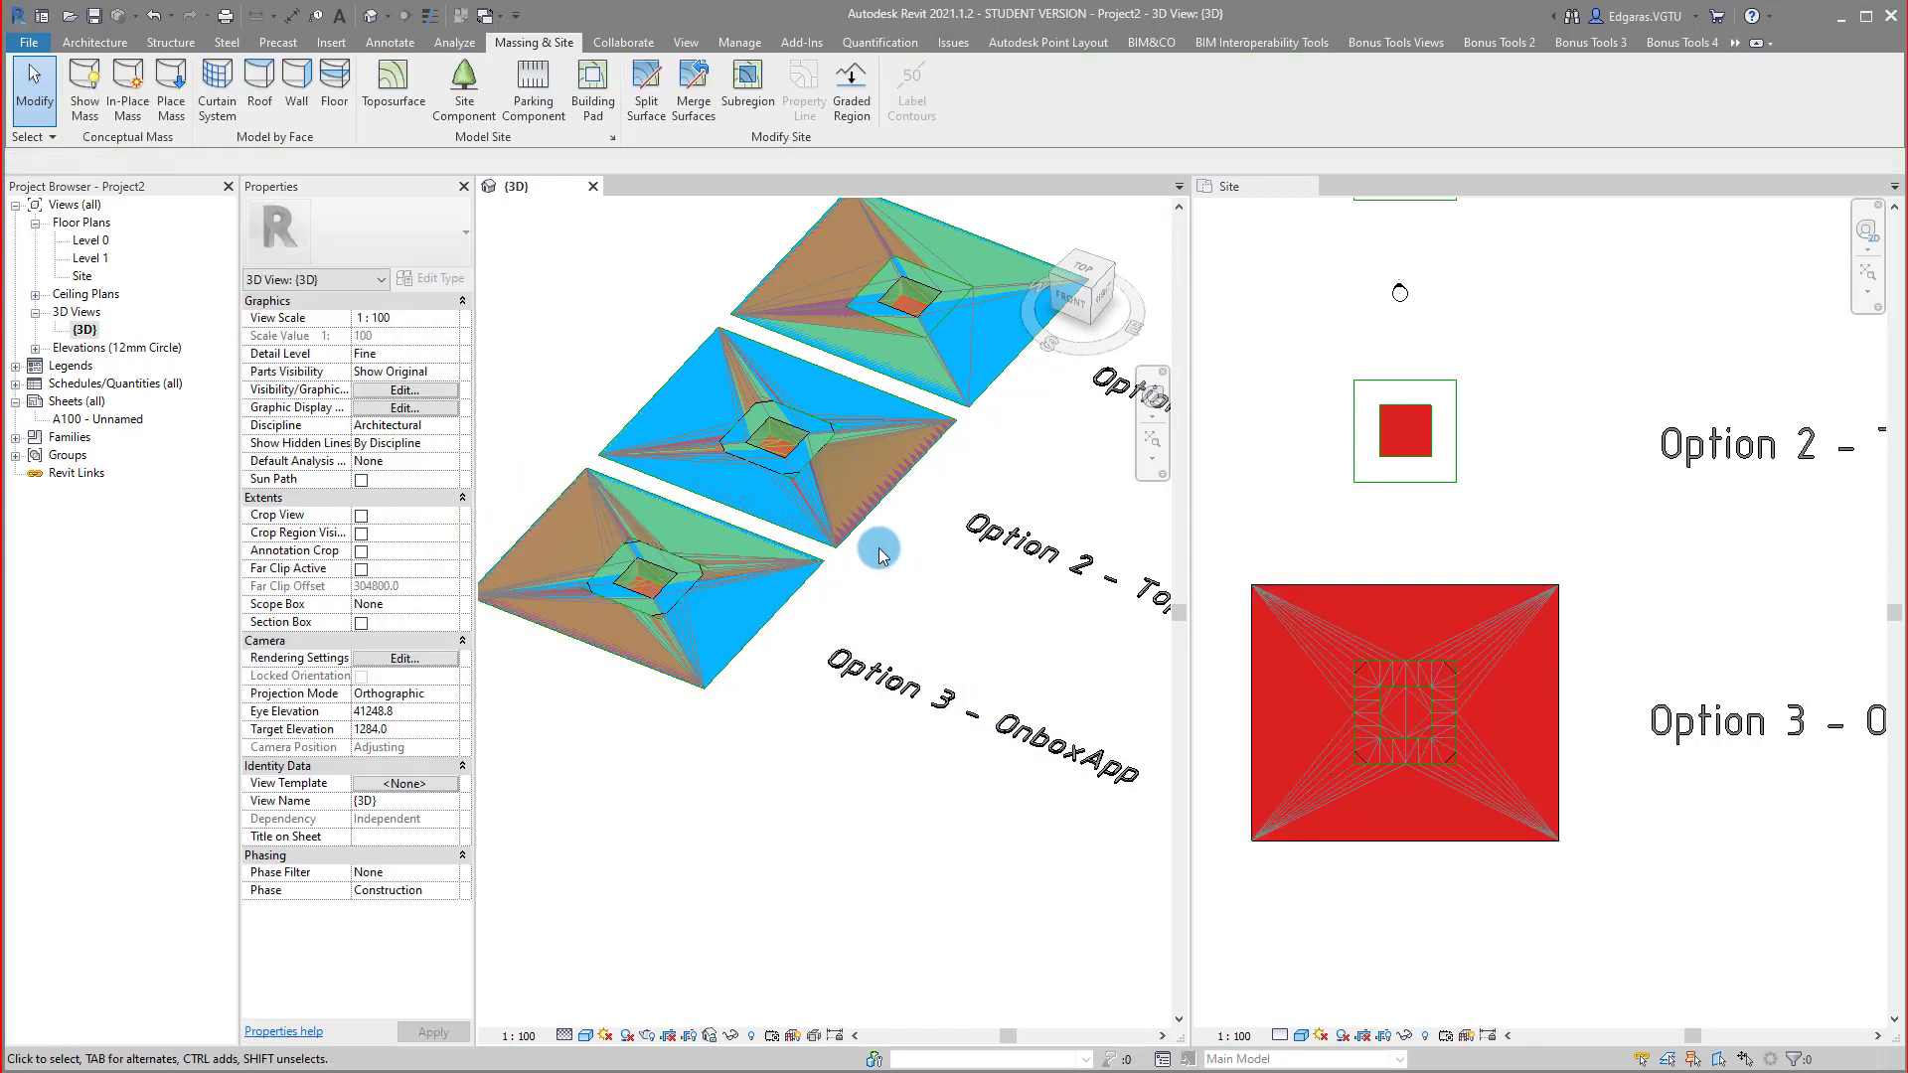
Set Phase Demolished to Finish for the Option 2 Construction surface.
left_click(820, 502)
left_click(453, 515)
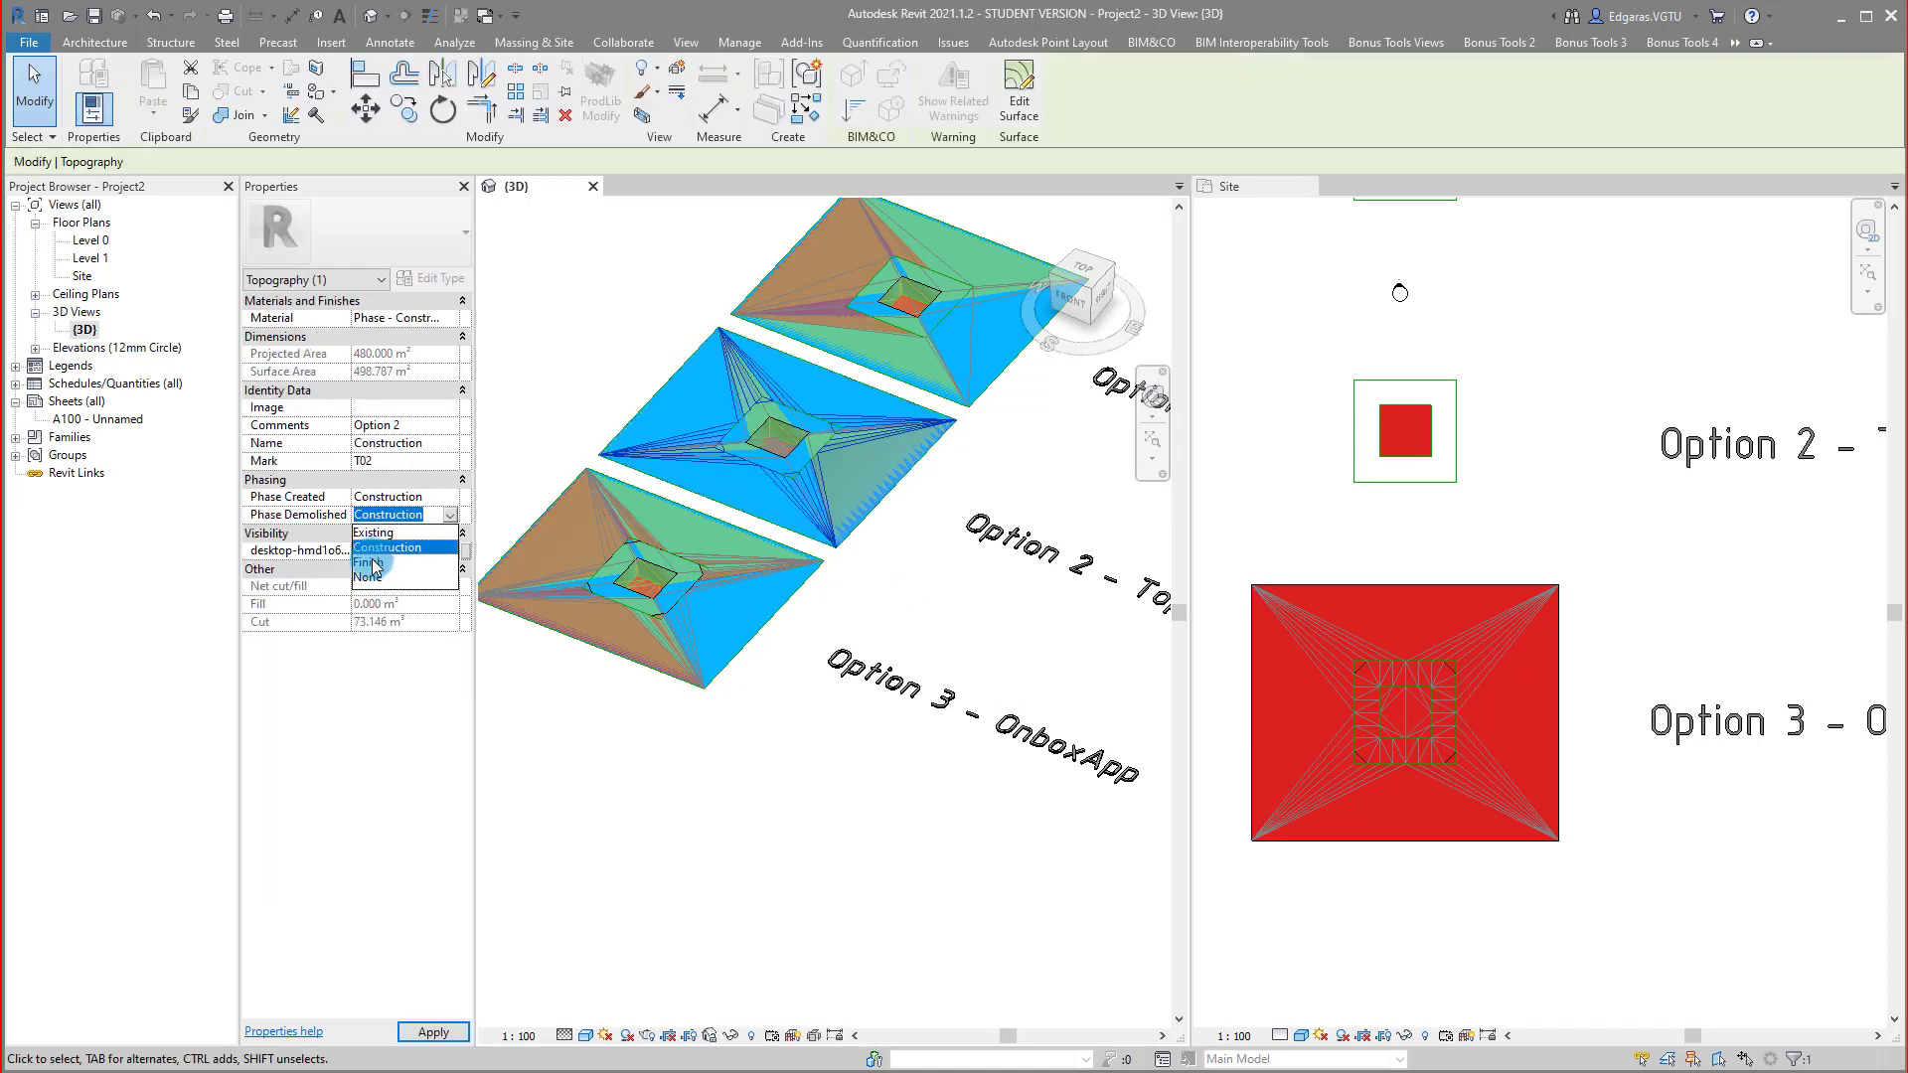
left_click(375, 566)
left_click(939, 489)
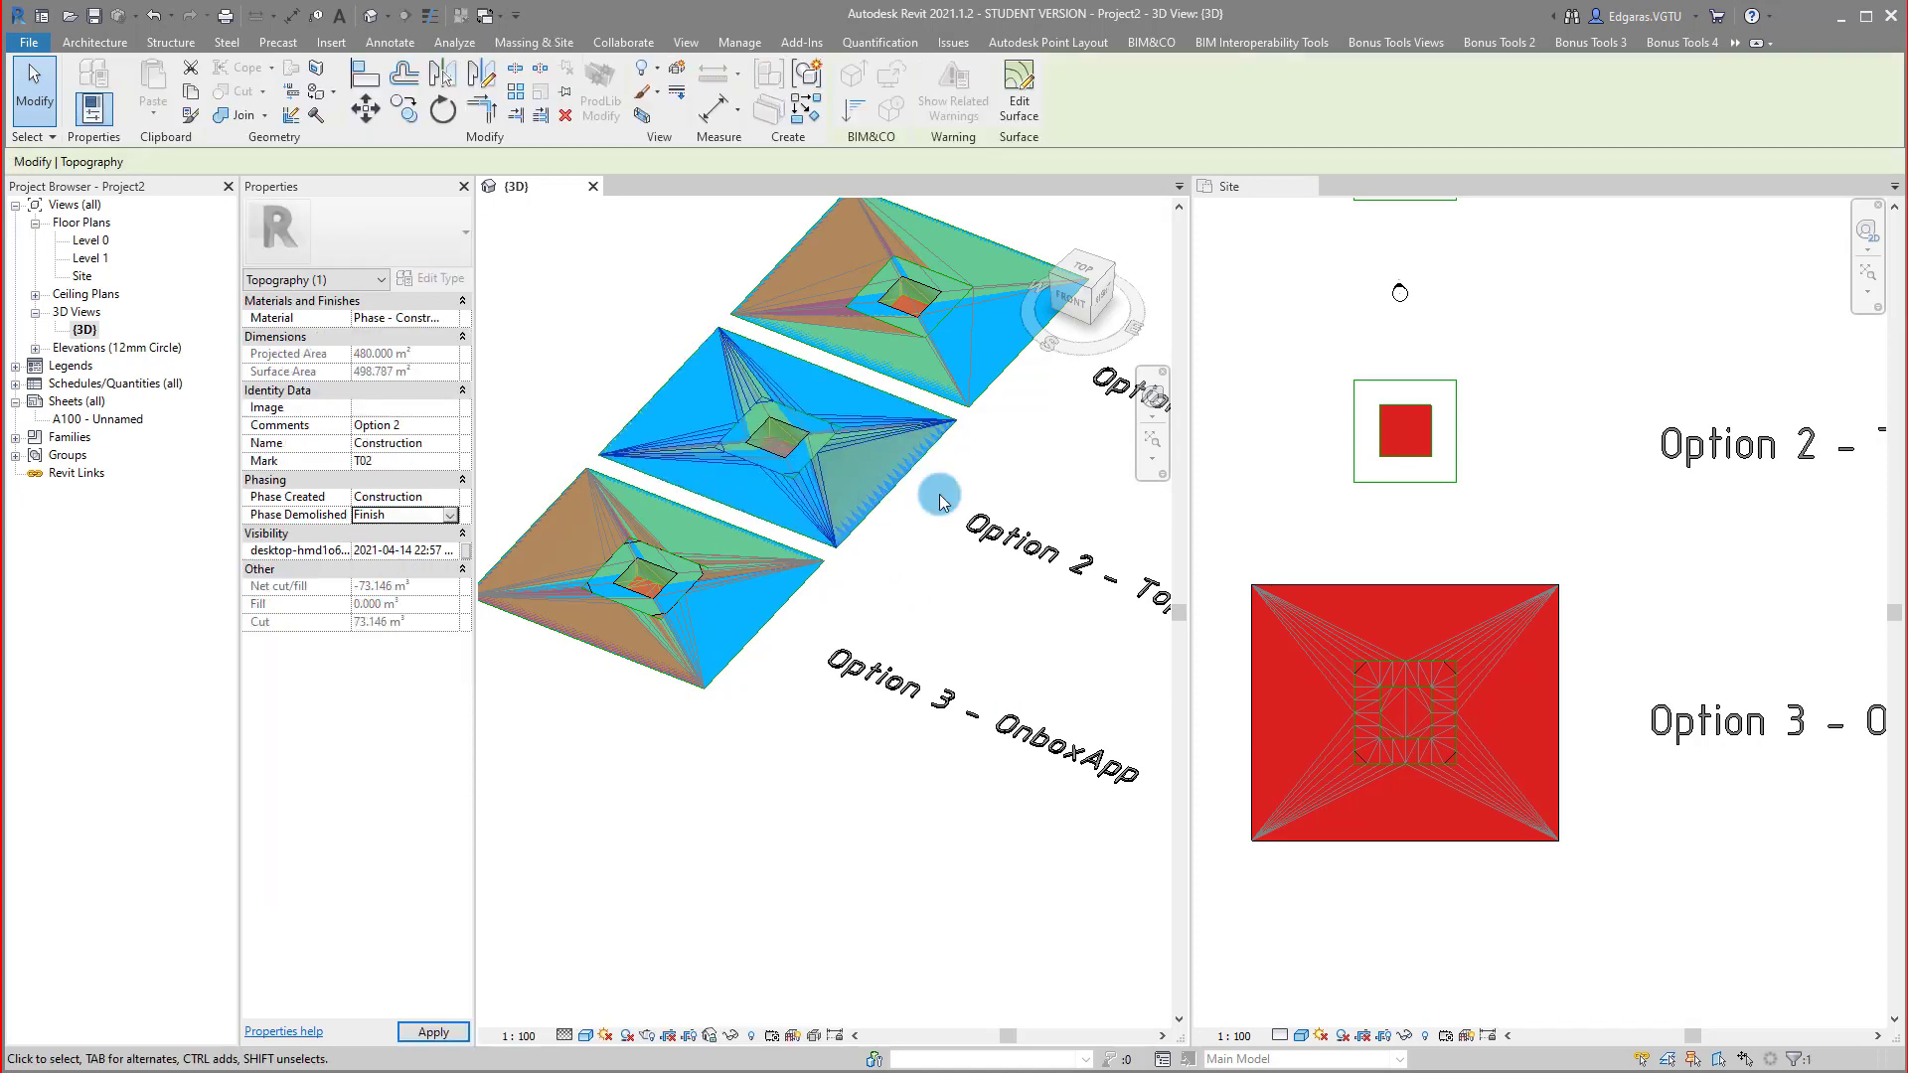
Set Phase Demolished to Finish for the Option 1 Construction surface.
left_click(969, 310)
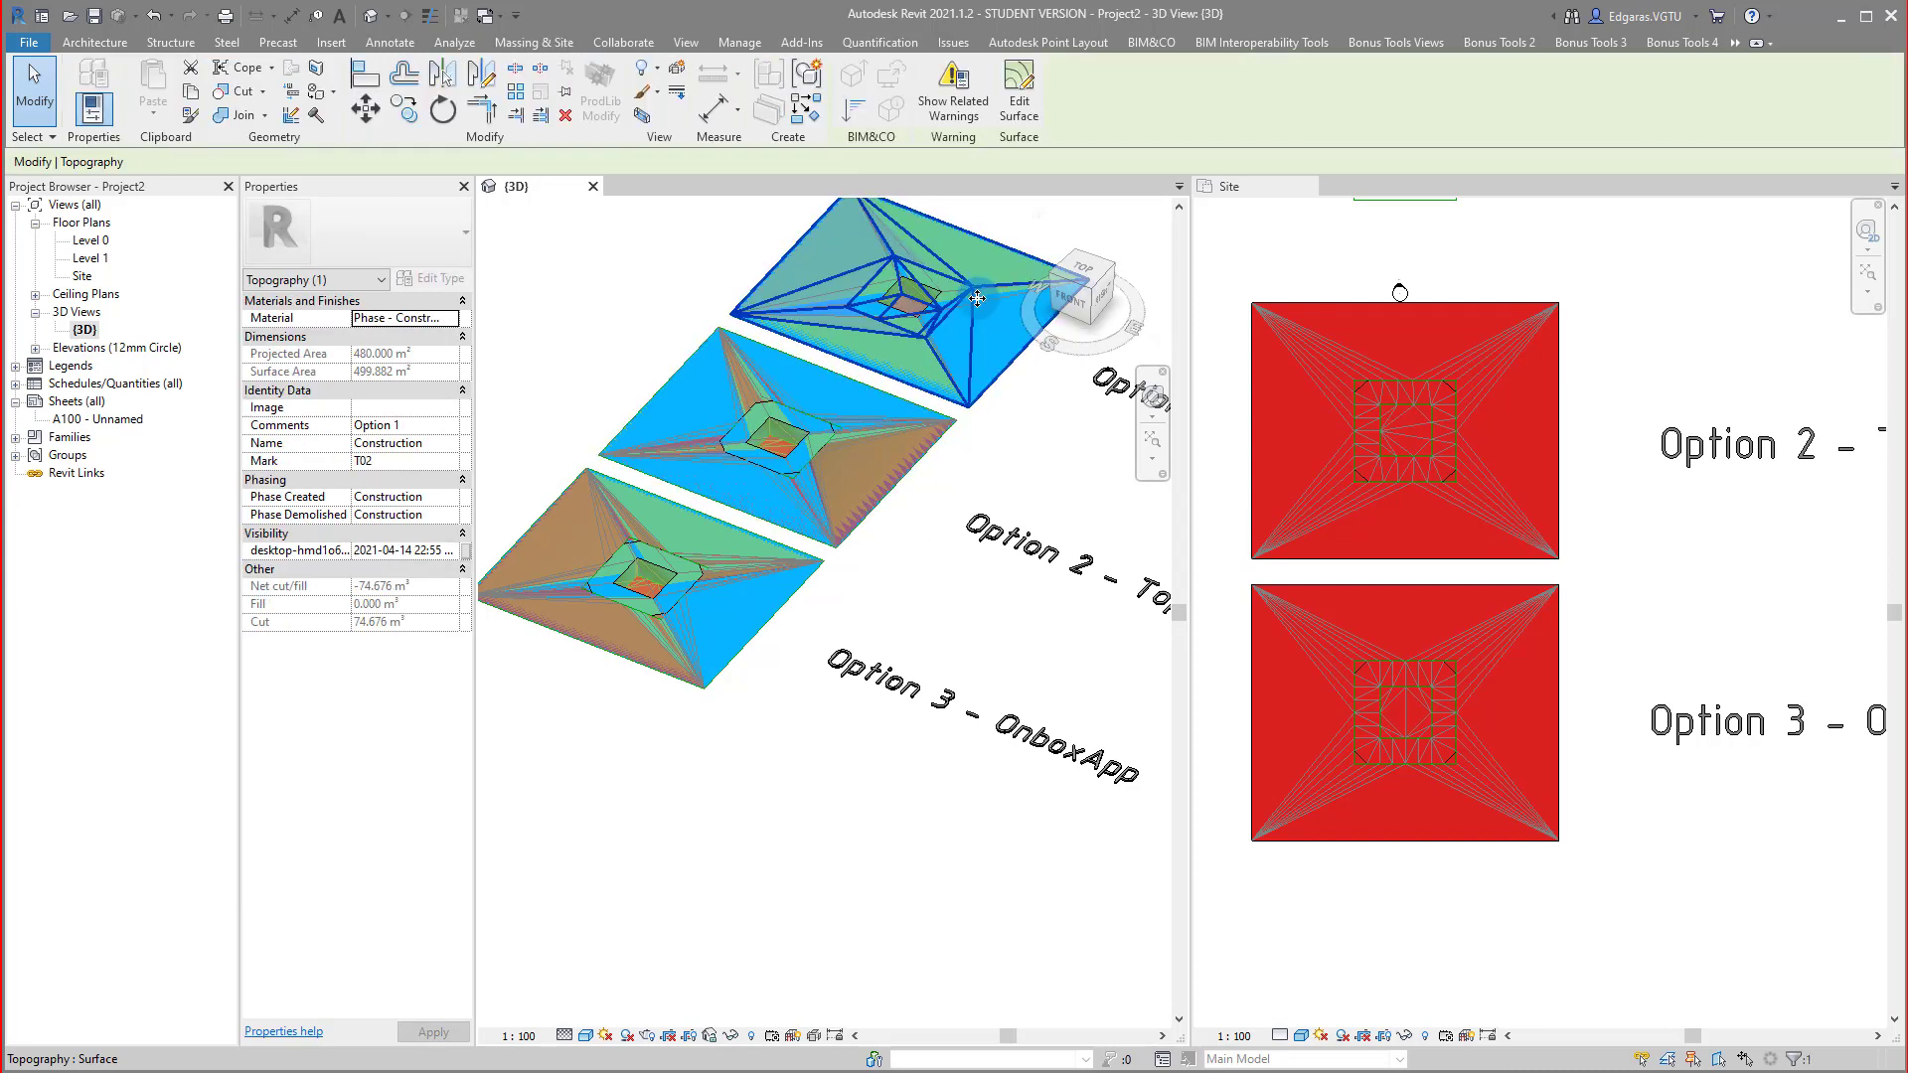
left_click(453, 517)
left_click(385, 562)
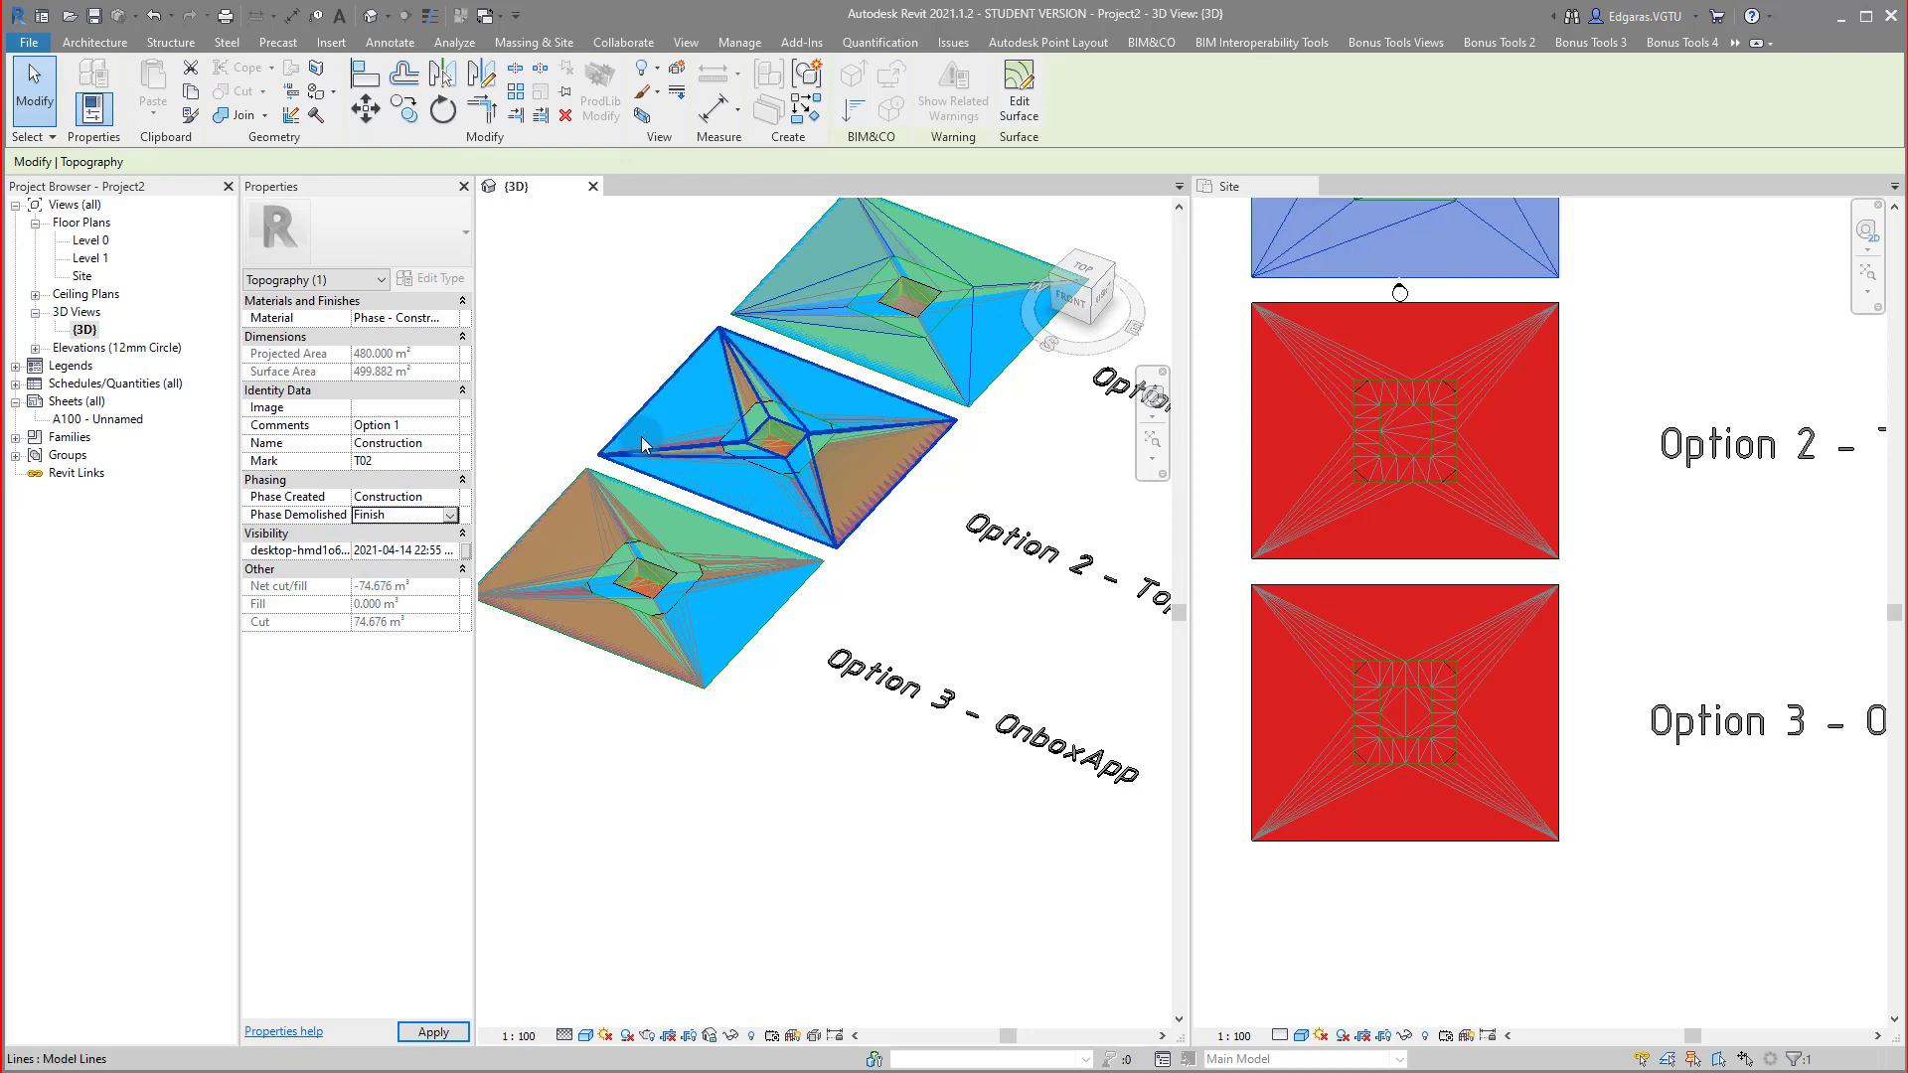
left_click(979, 536)
Restore the 3D view's phase filter to Show New.
middle_click_drag(930, 534, 887, 604)
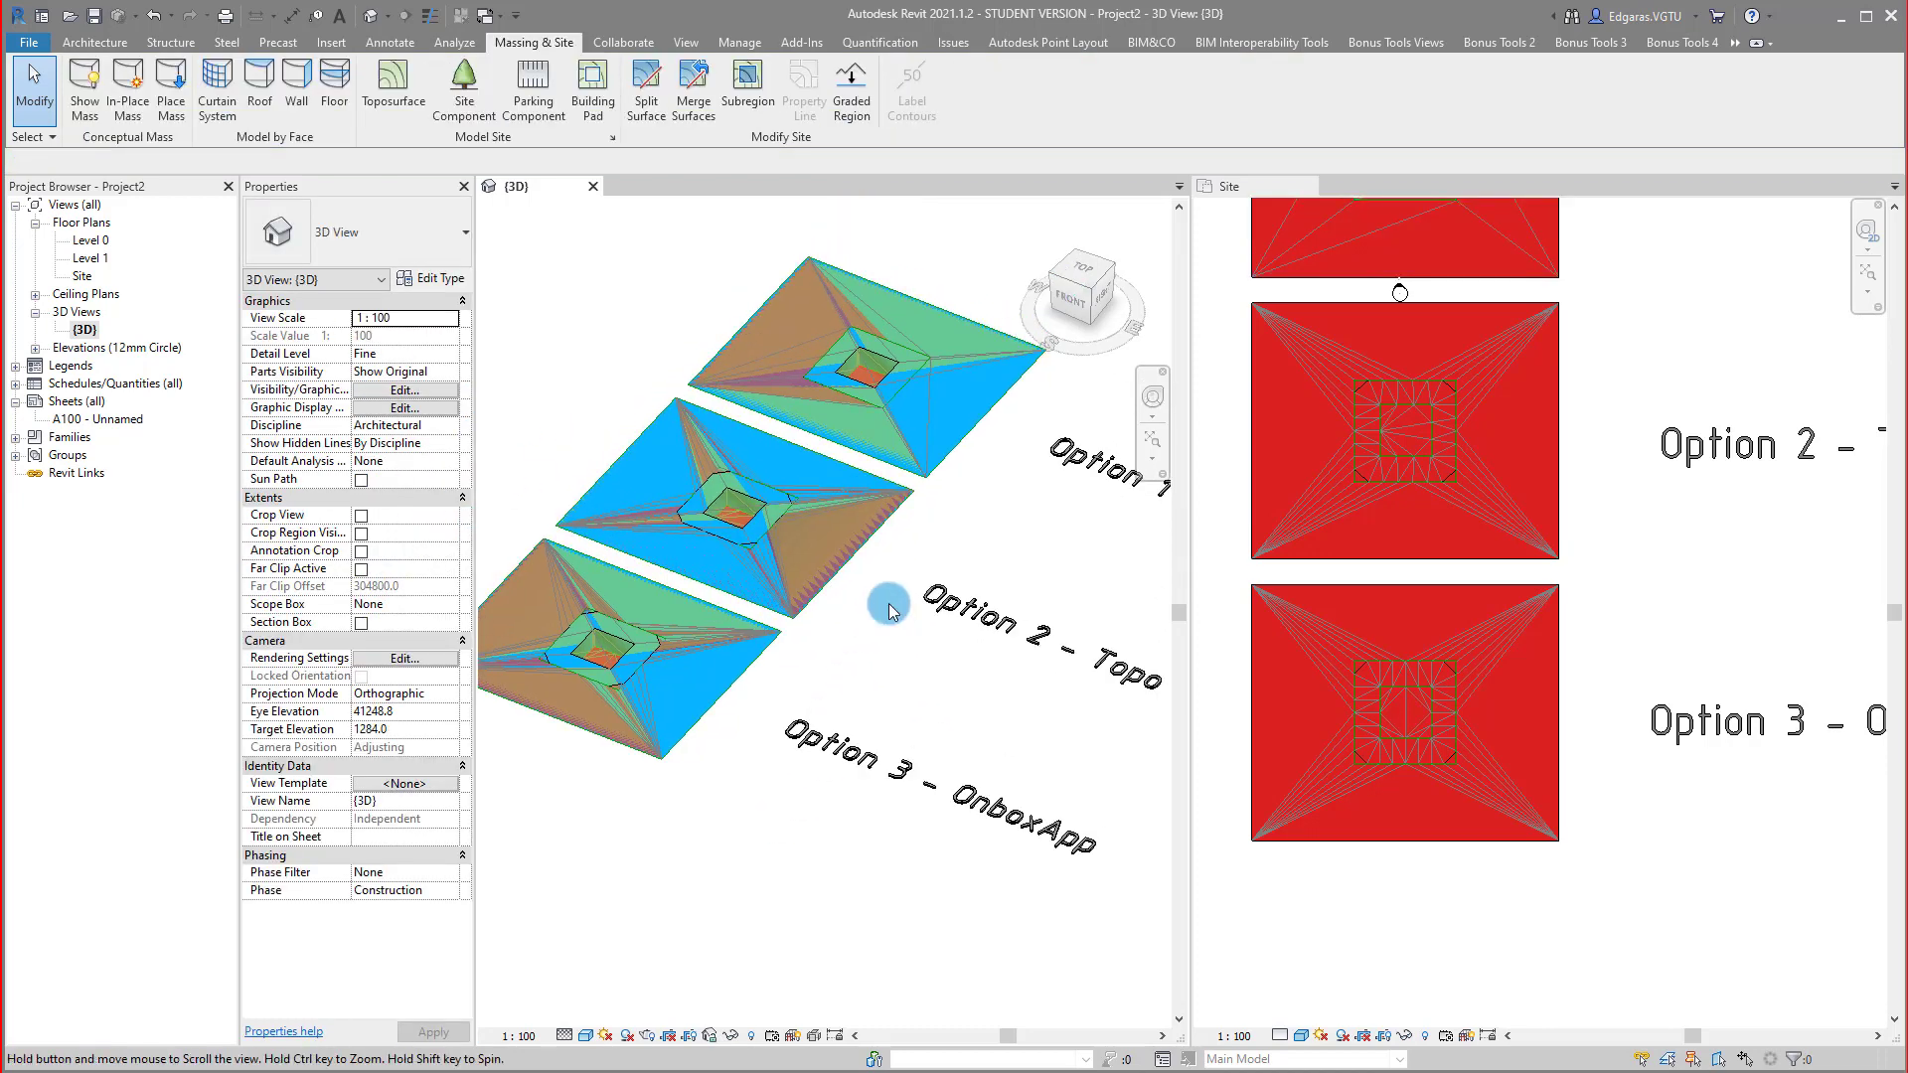
middle_click_drag(538, 722, 739, 717)
scroll(797, 687, "up", 3)
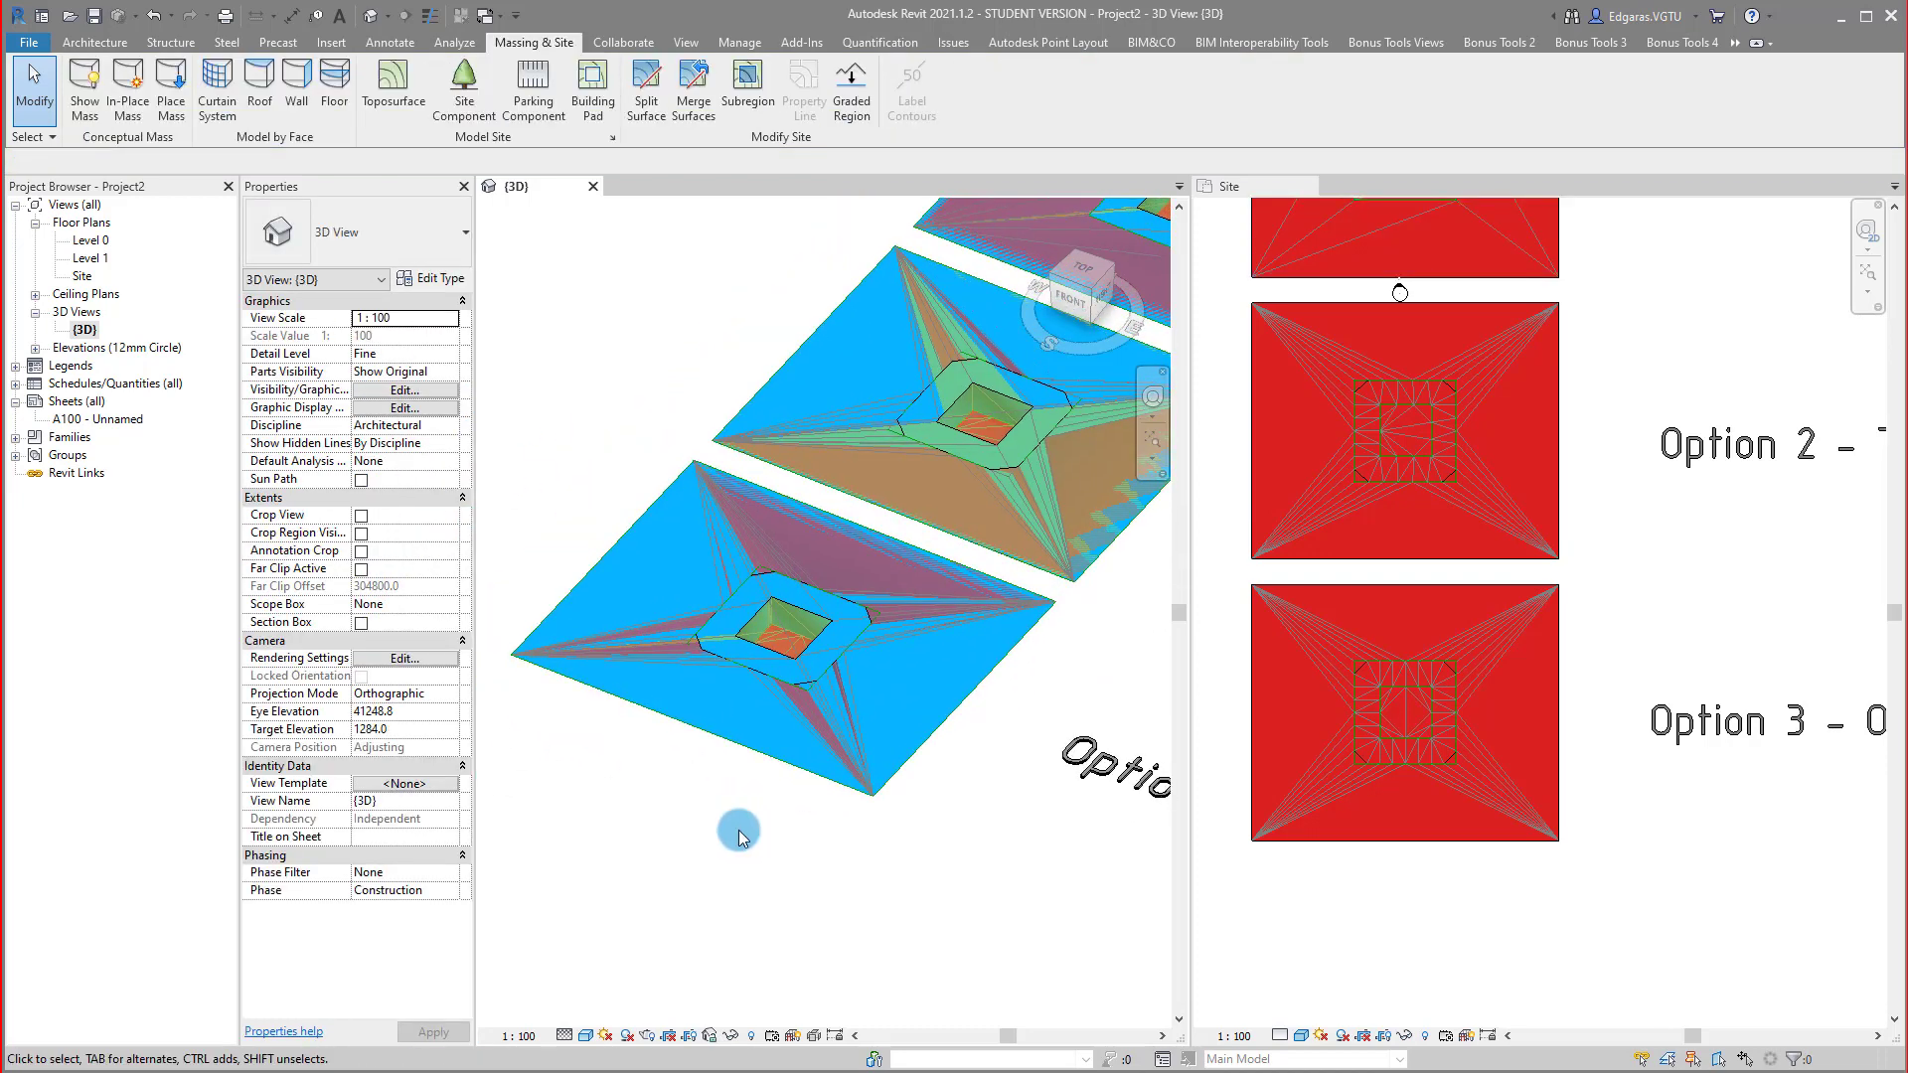
scroll(732, 835, "down", 4)
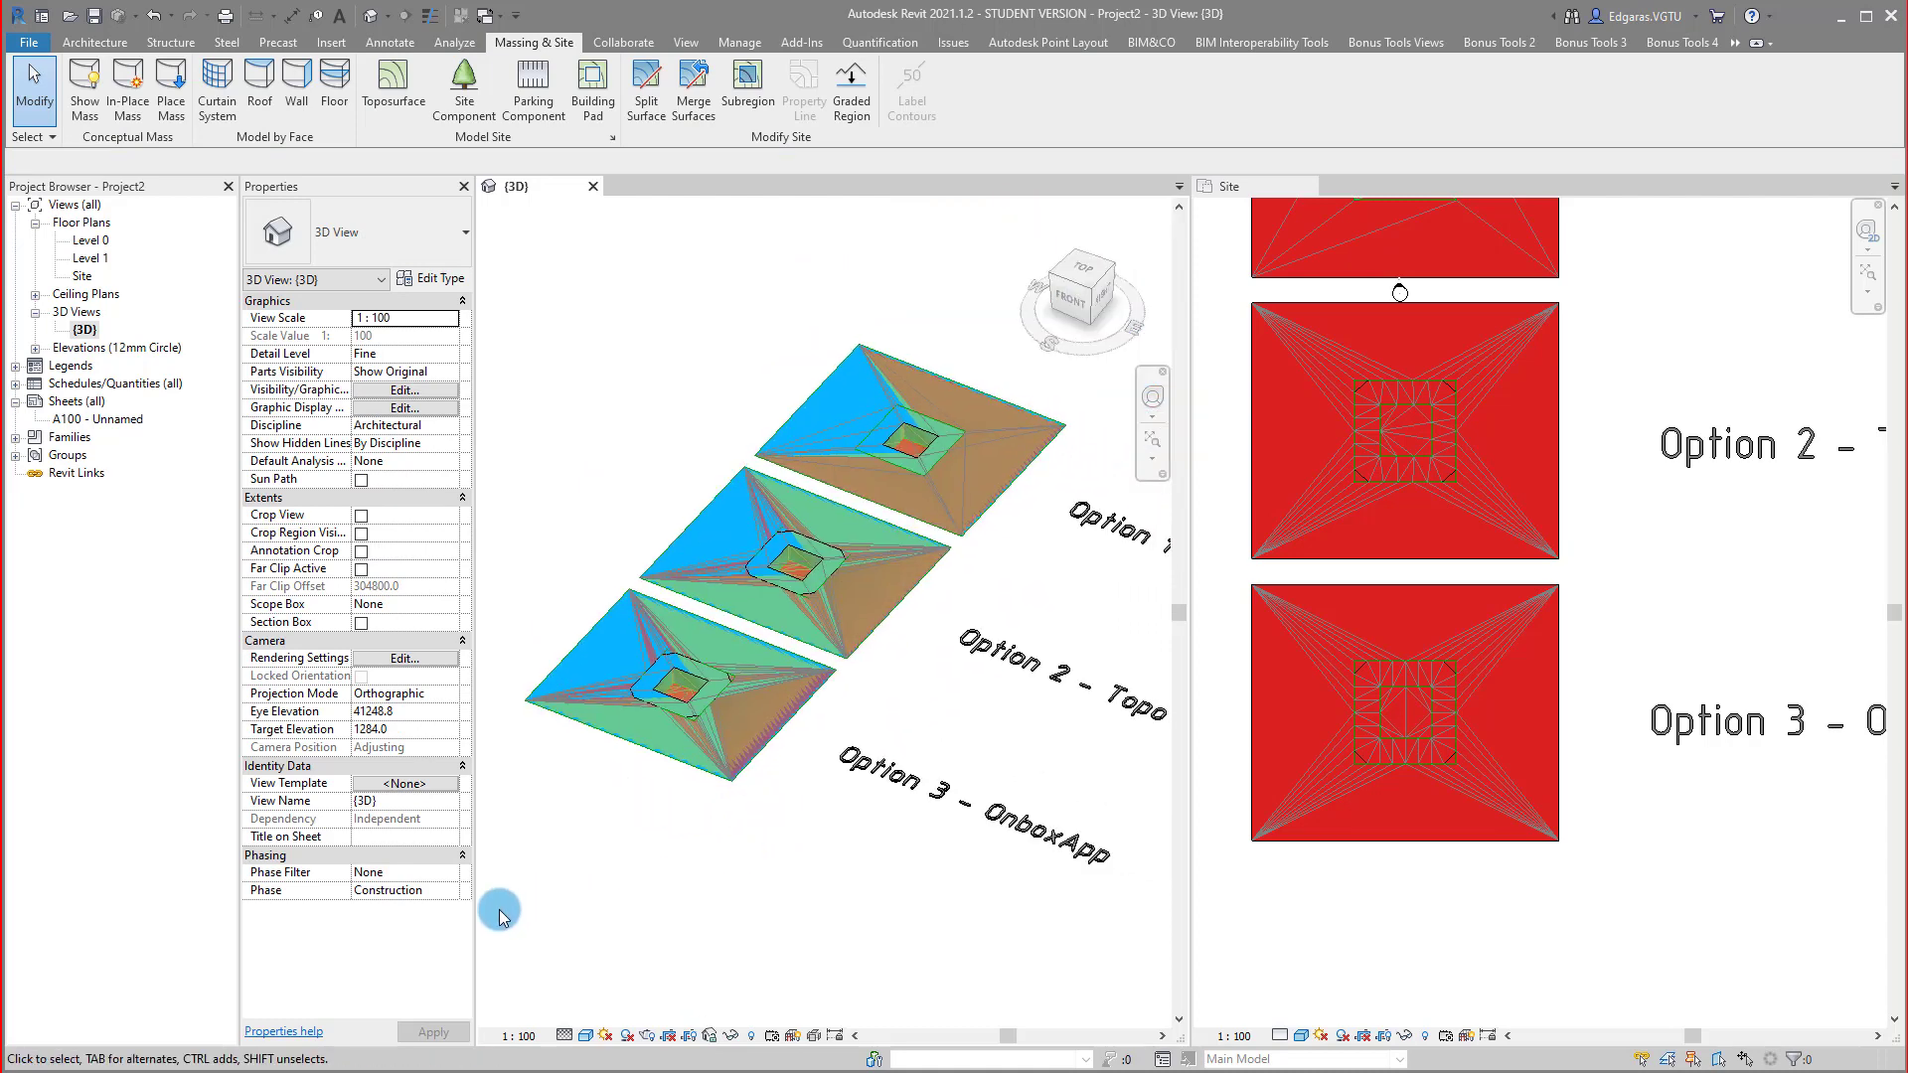
left_click(452, 873)
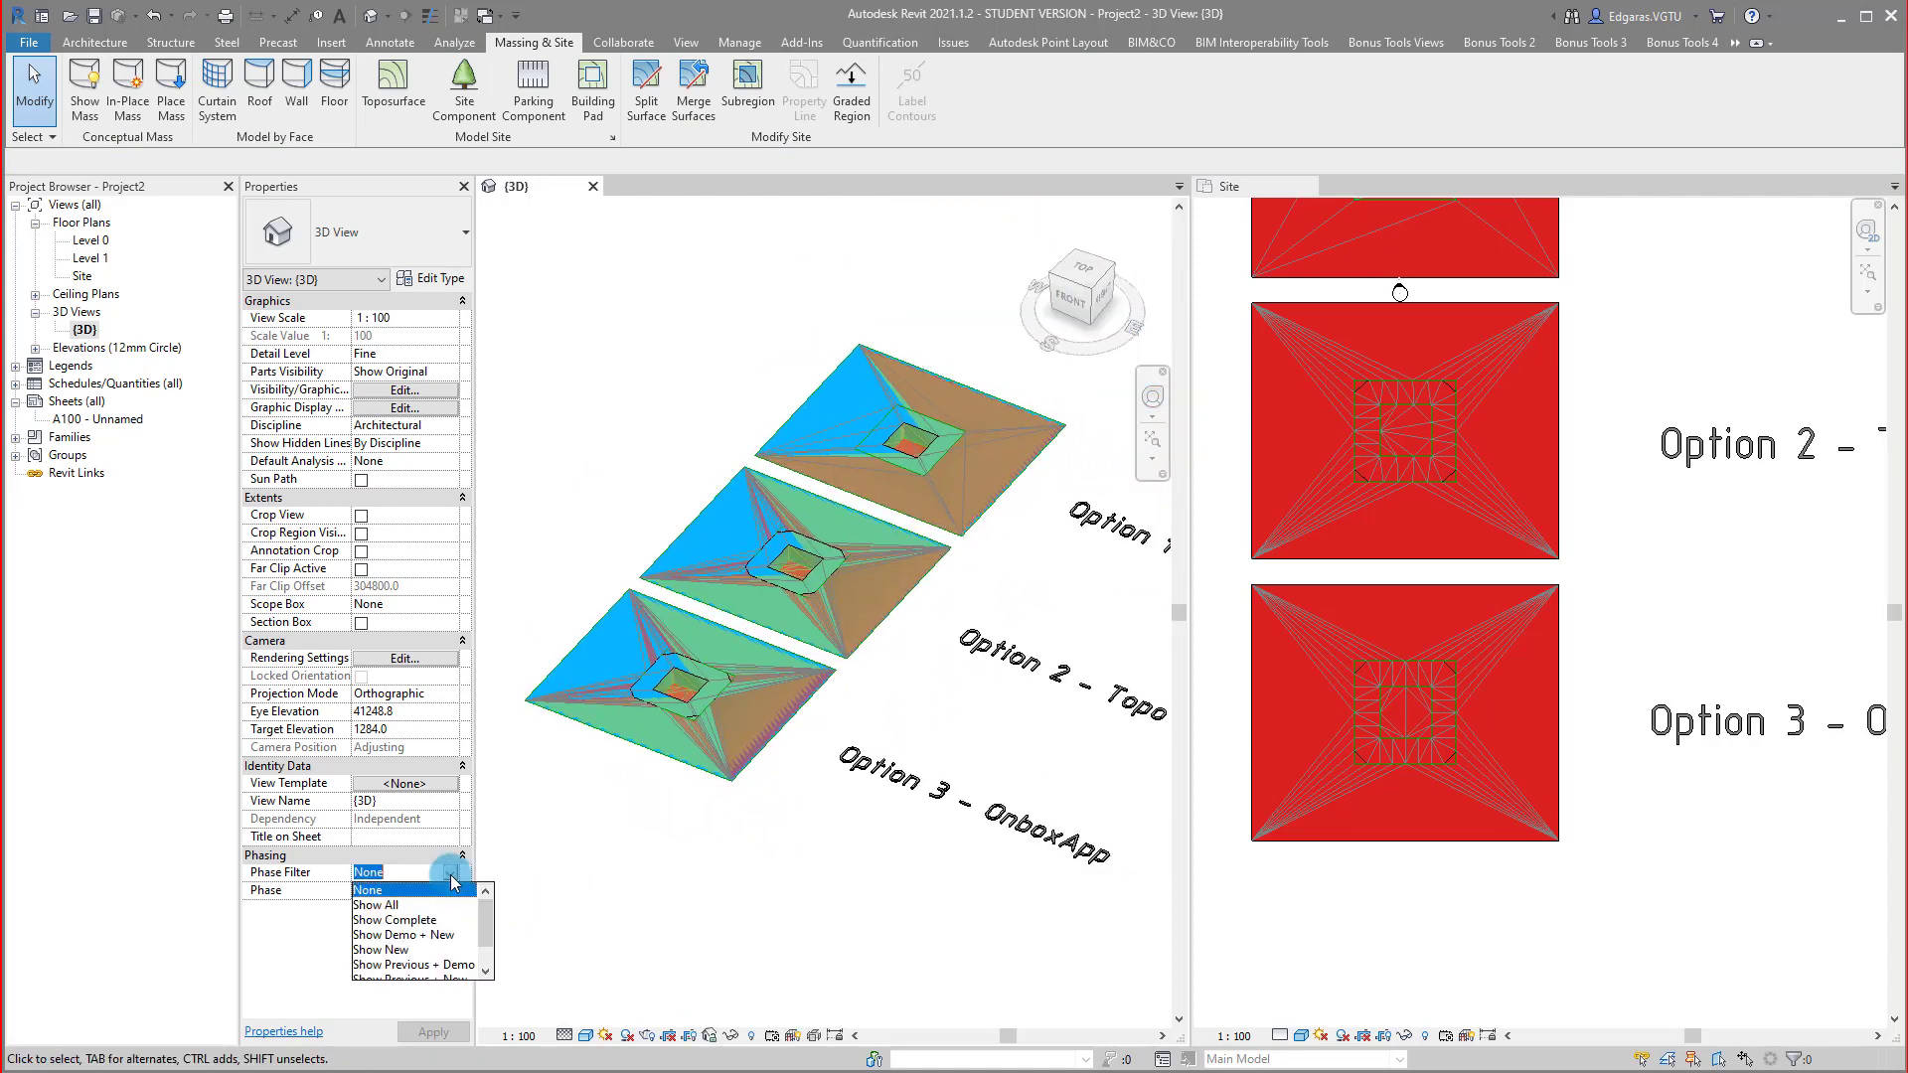
left_click(398, 955)
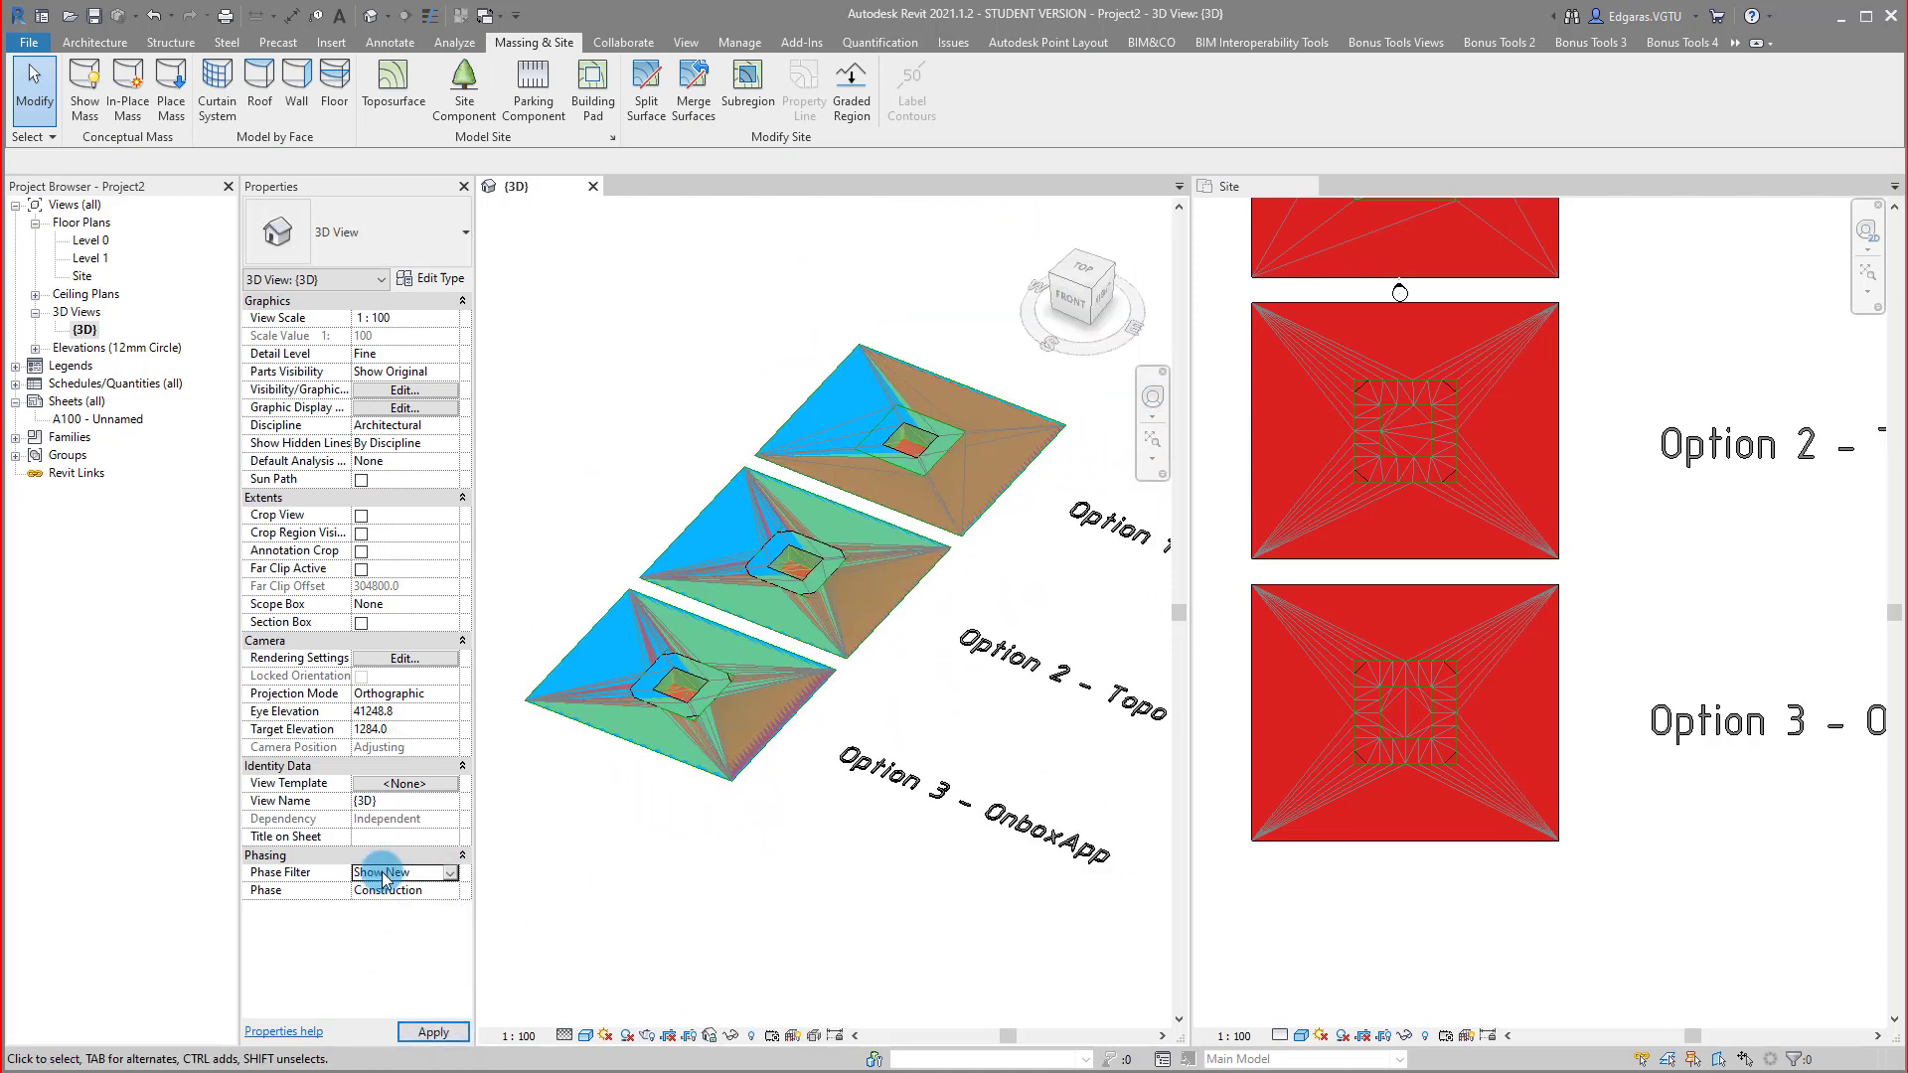
Switch the 3D view's phase to Existing to check those surfaces, and set it to Finish.
left_click(452, 890)
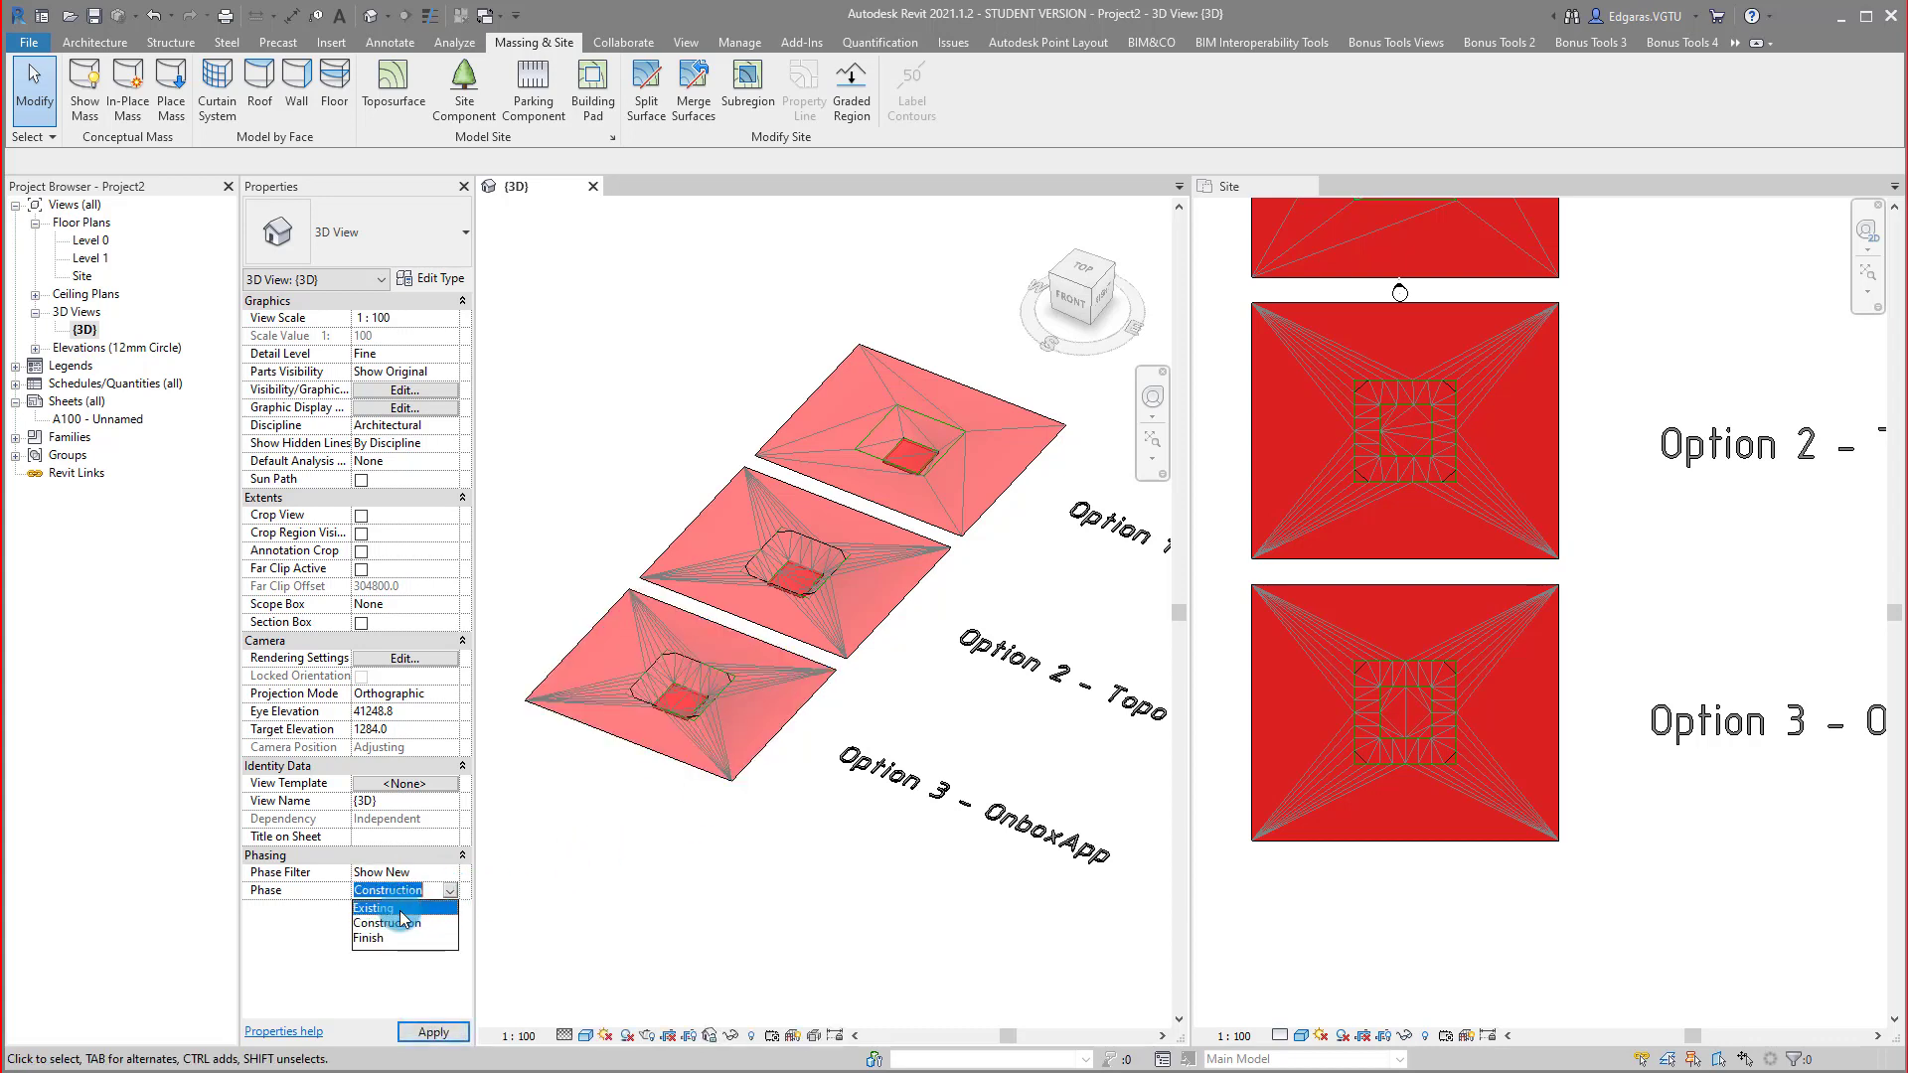
left_click(397, 907)
left_click(452, 892)
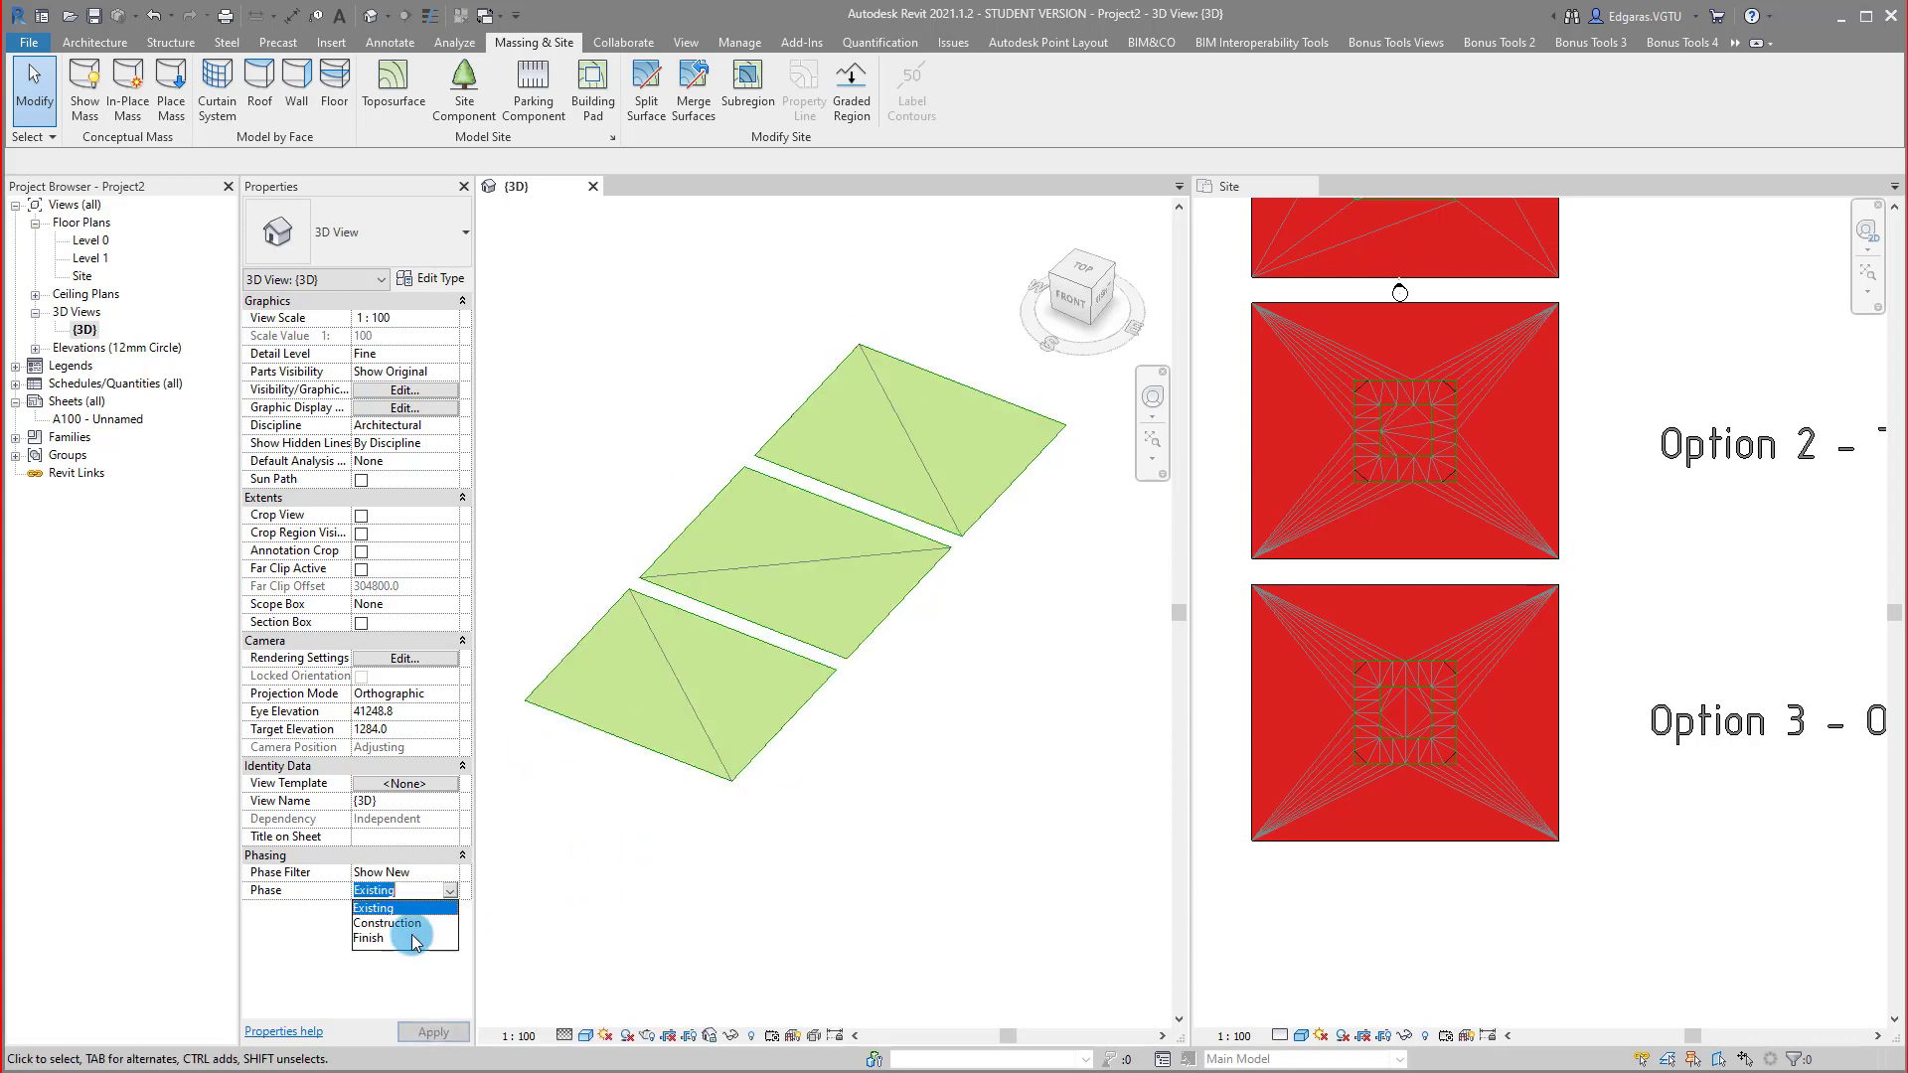
left_click(370, 938)
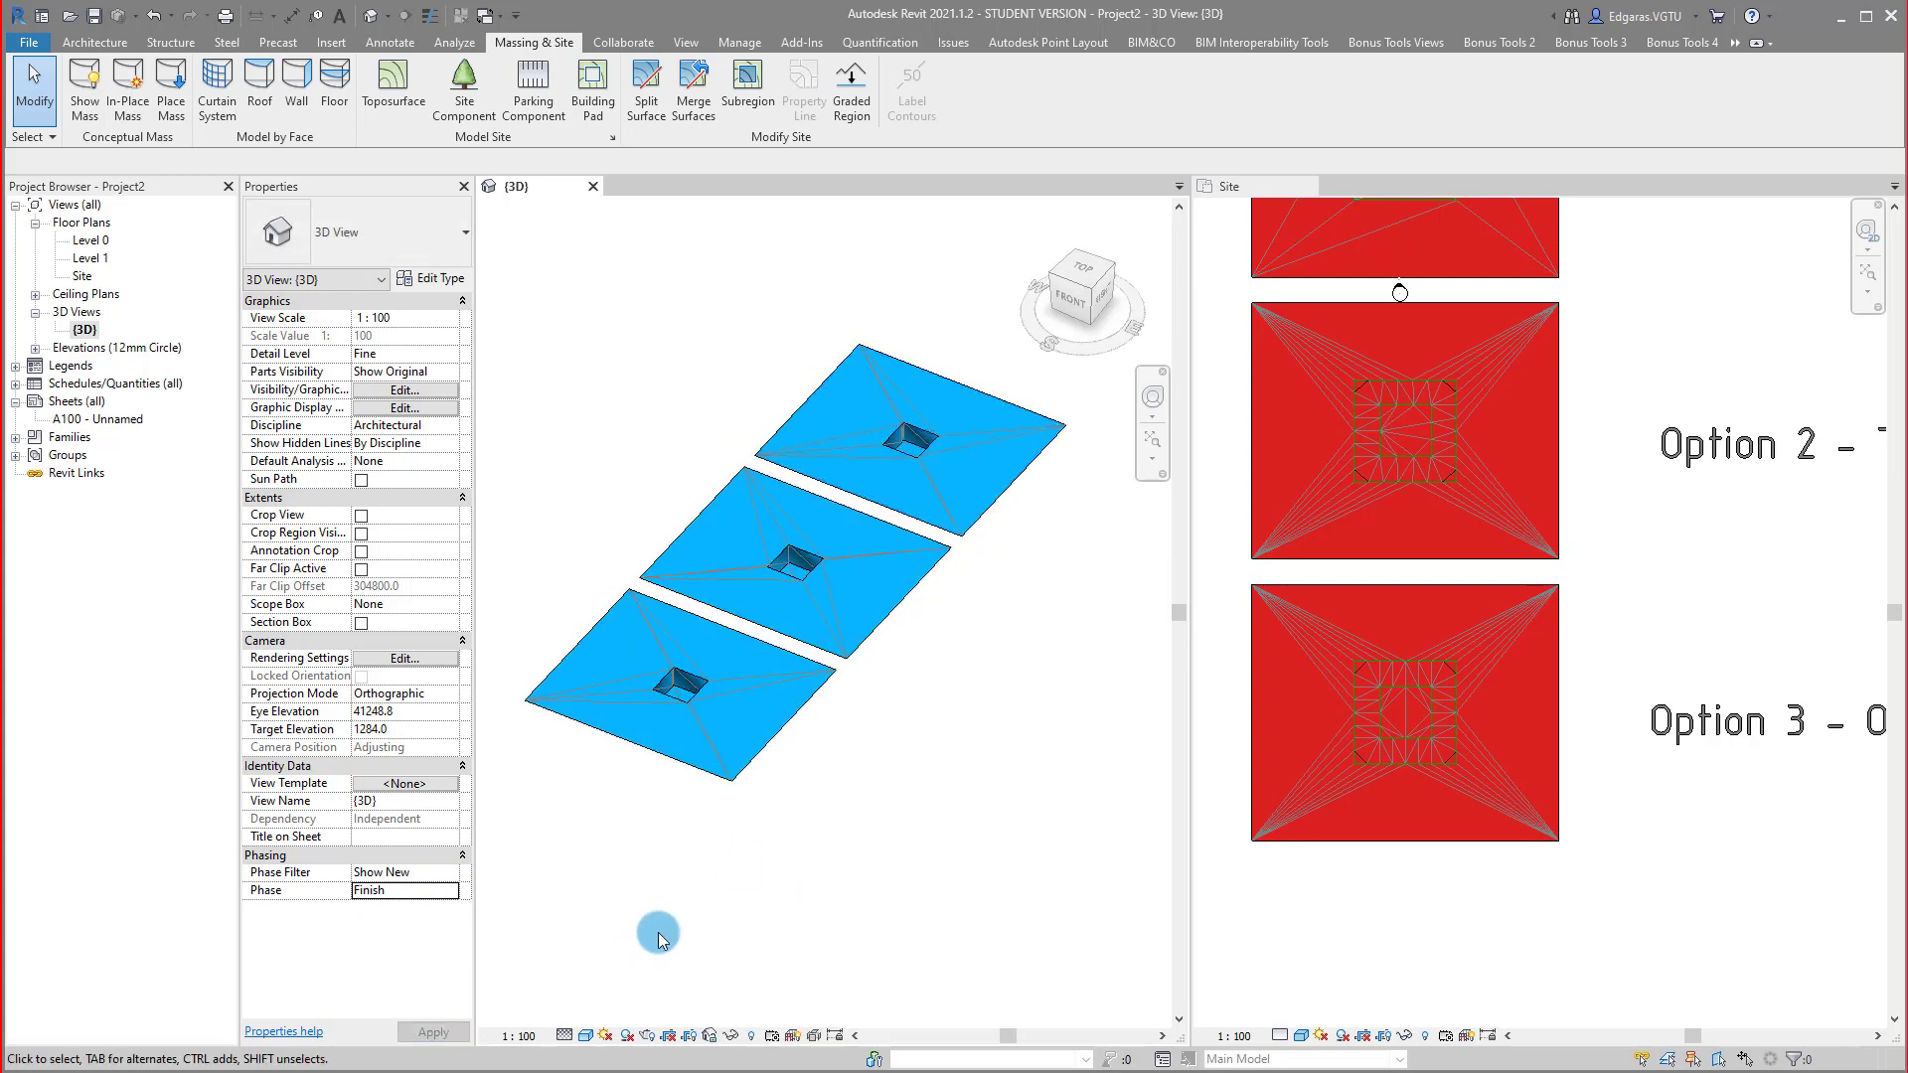
Examine the Finish-phase surfaces and pits of all three options from above and at an angle.
scroll(617, 782, "up", 1)
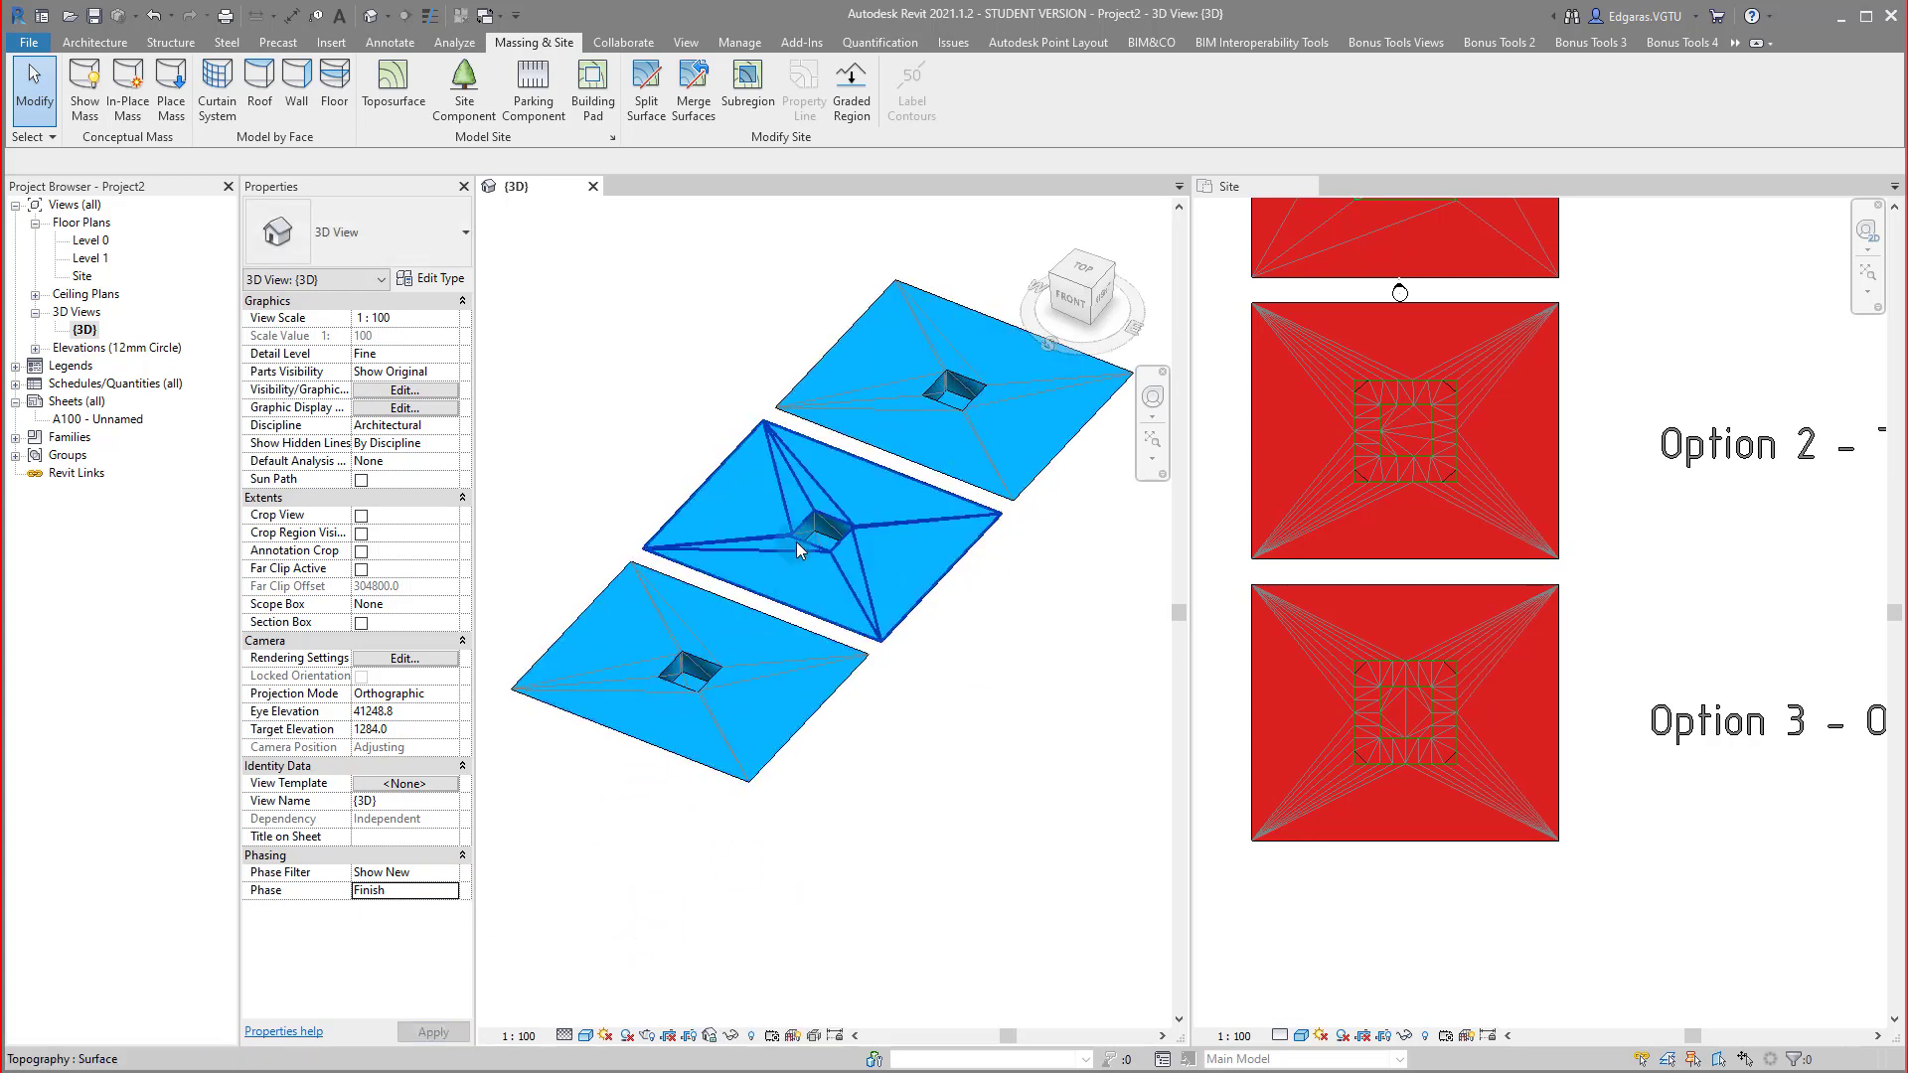
scroll(852, 493, "up", 1)
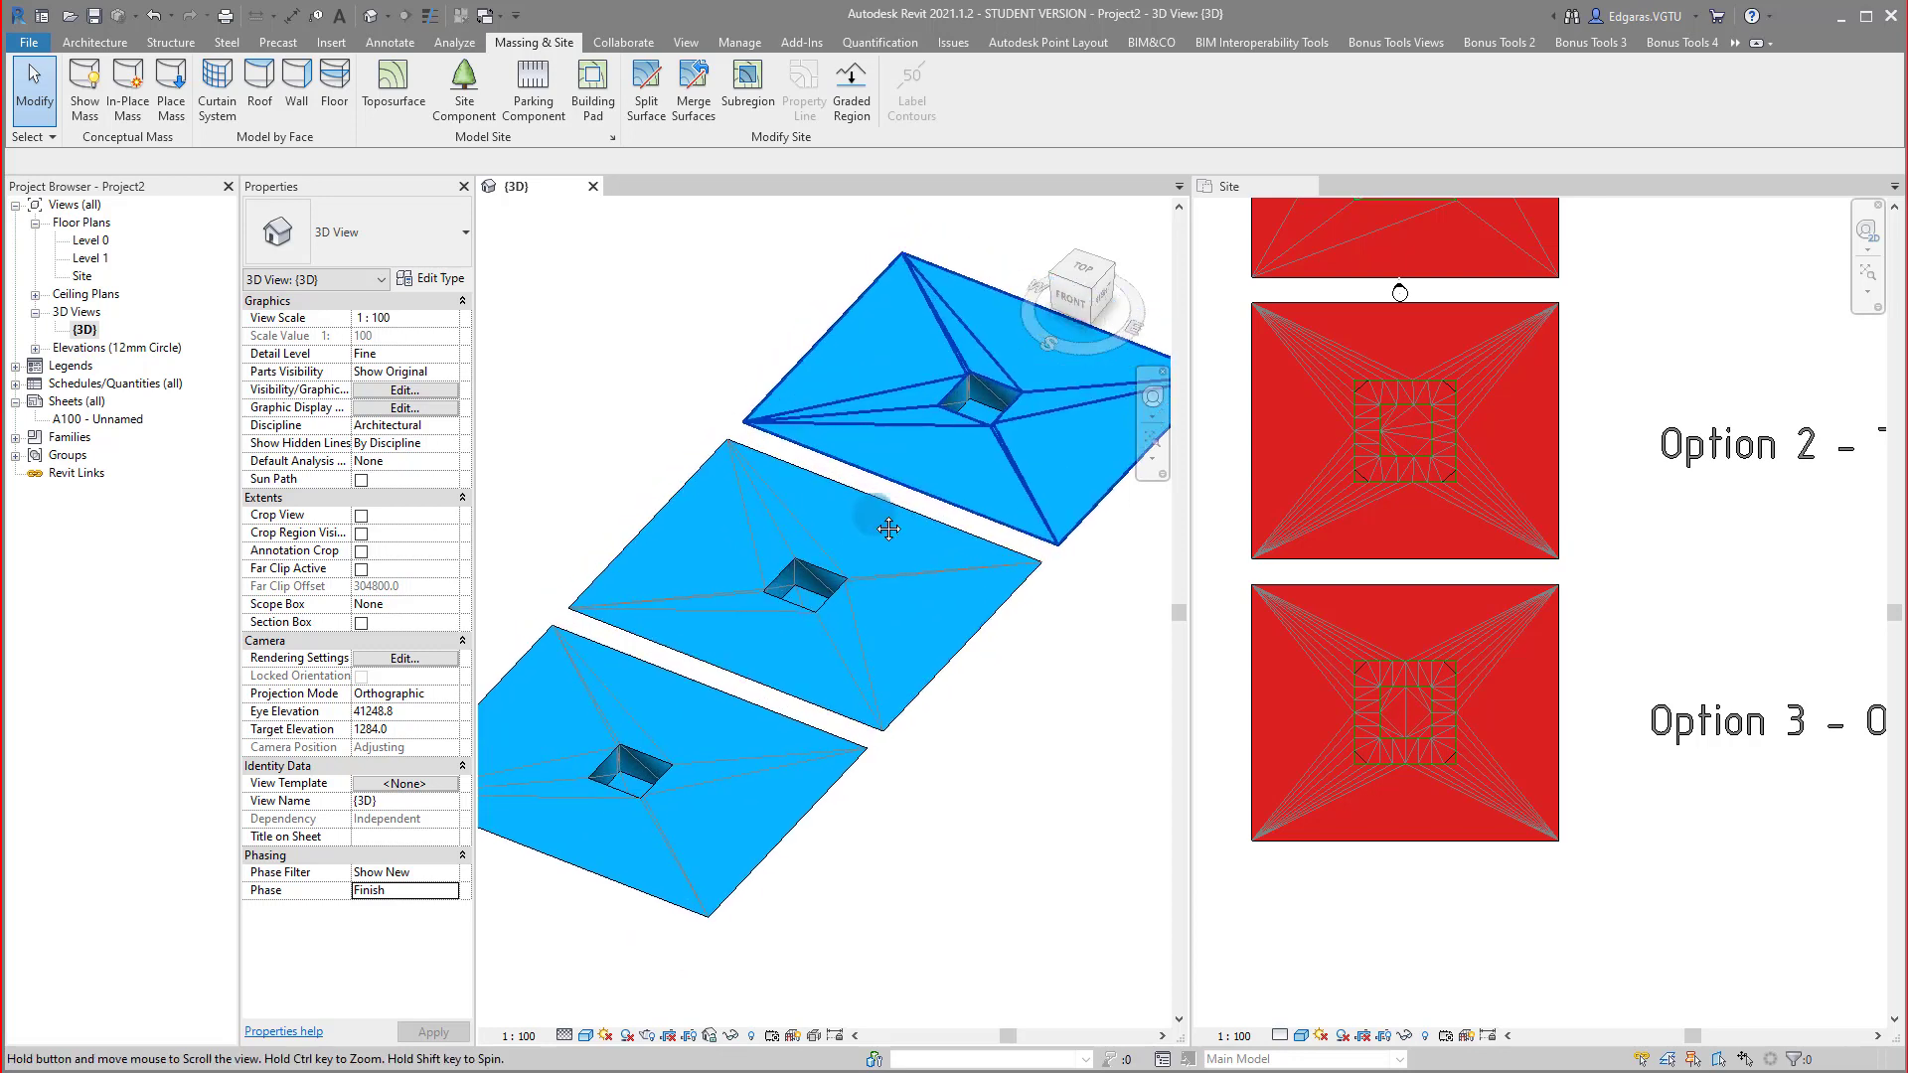
scroll(771, 556, "down", 1)
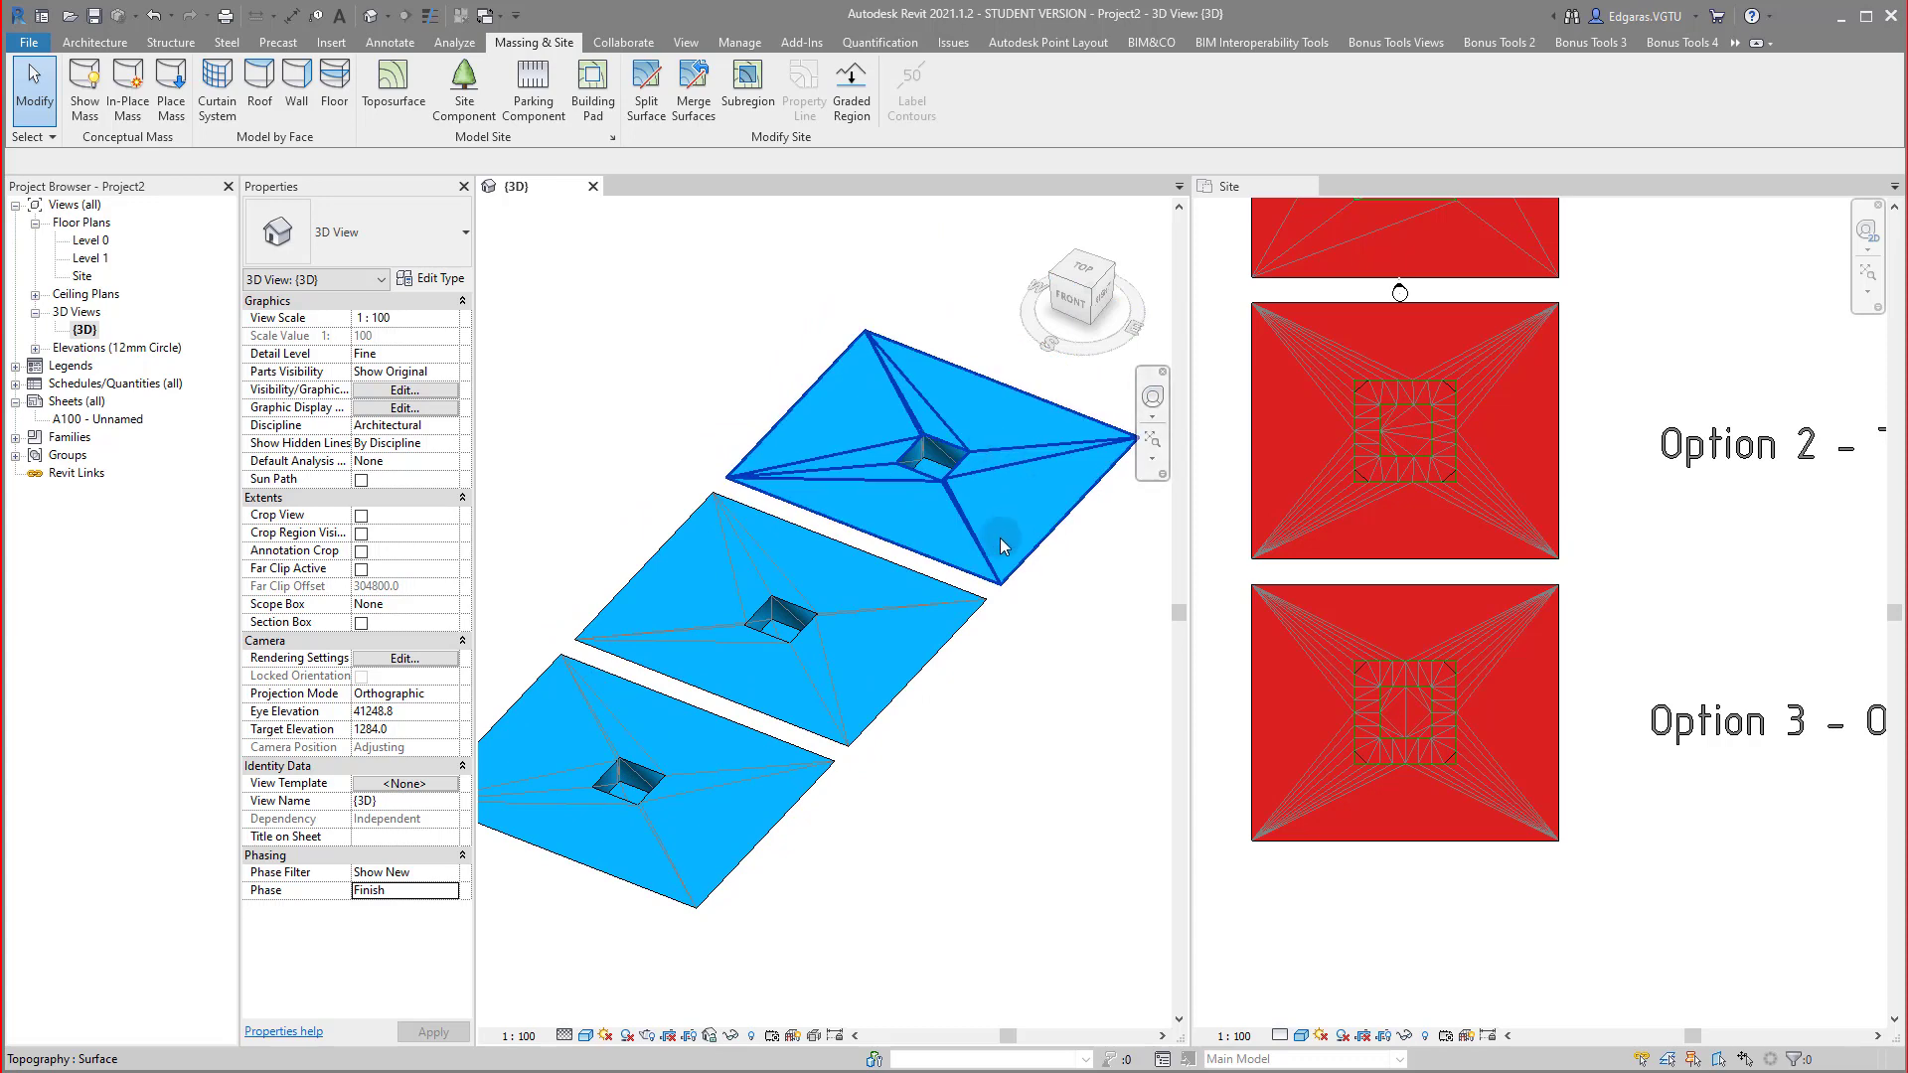
middle_click_drag(755, 560, 728, 737, "shift")
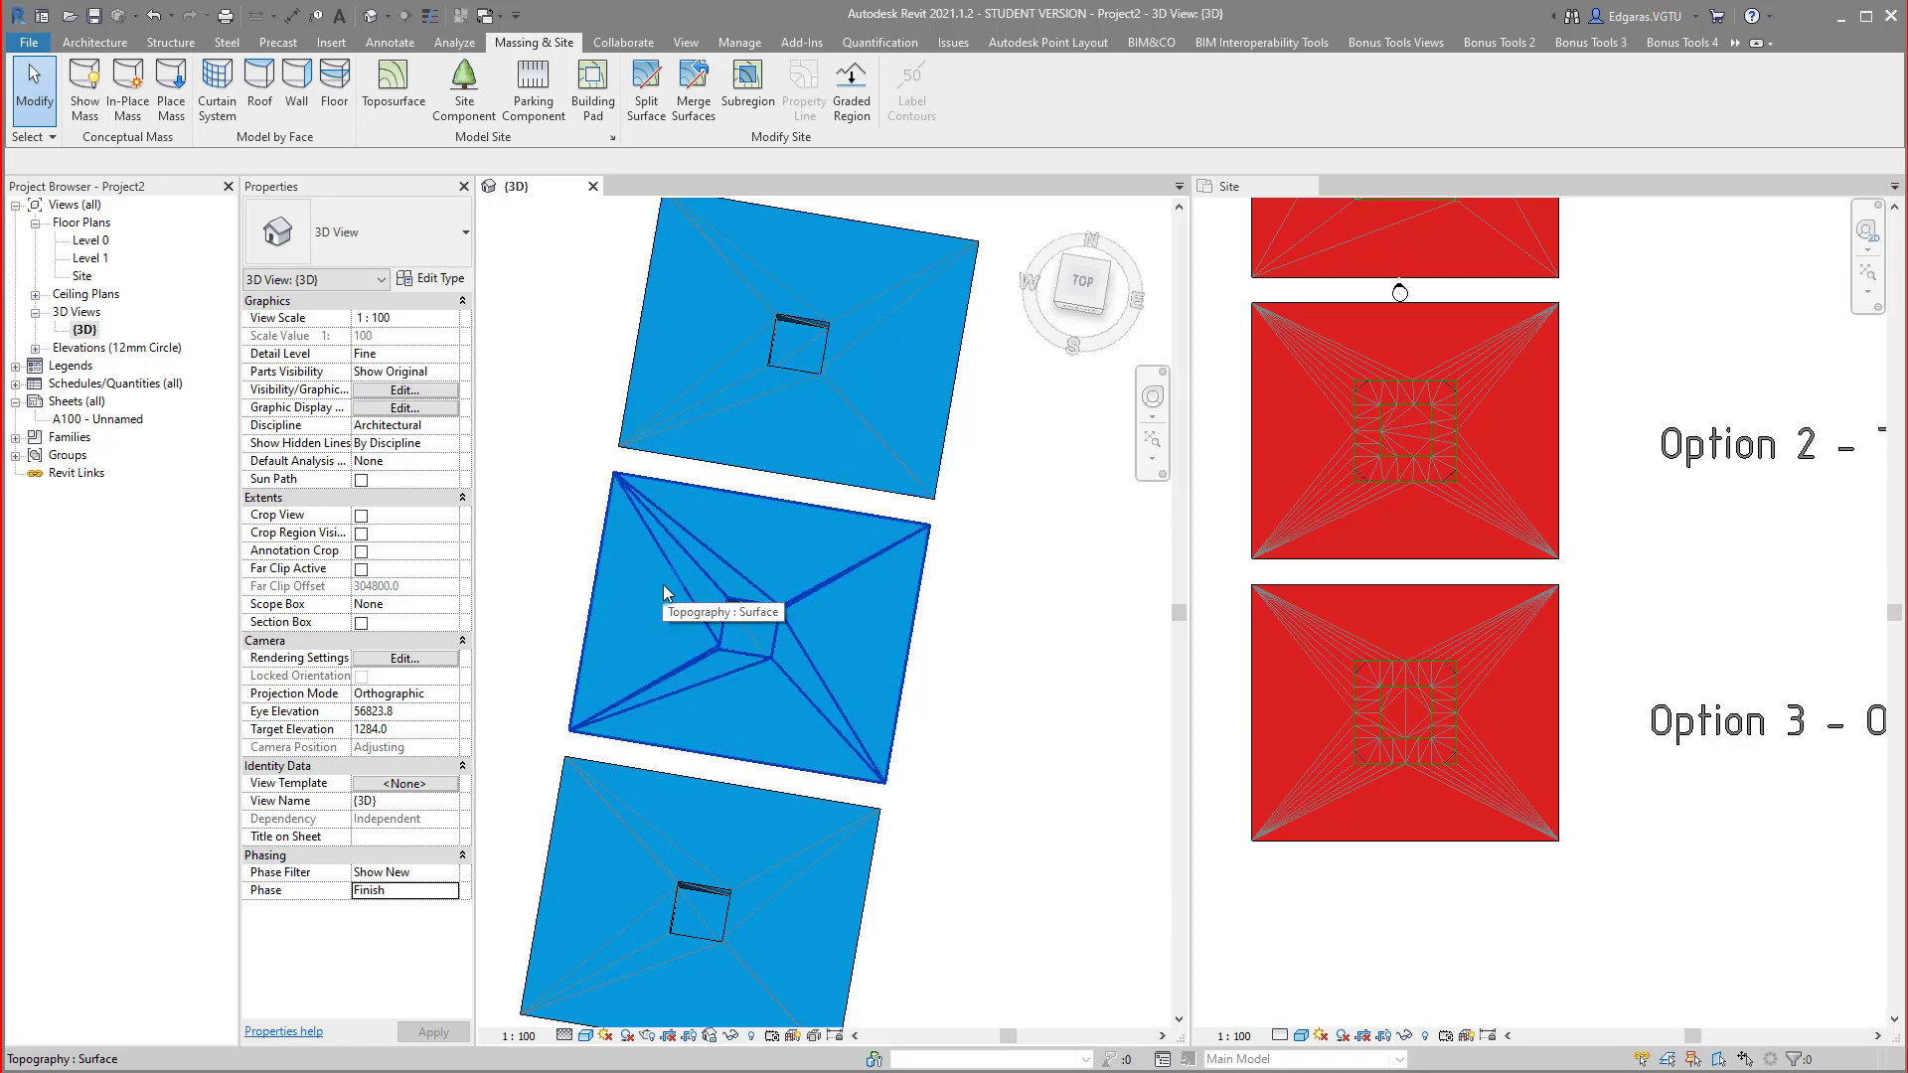
middle_click_drag(876, 606, 894, 718, "shift")
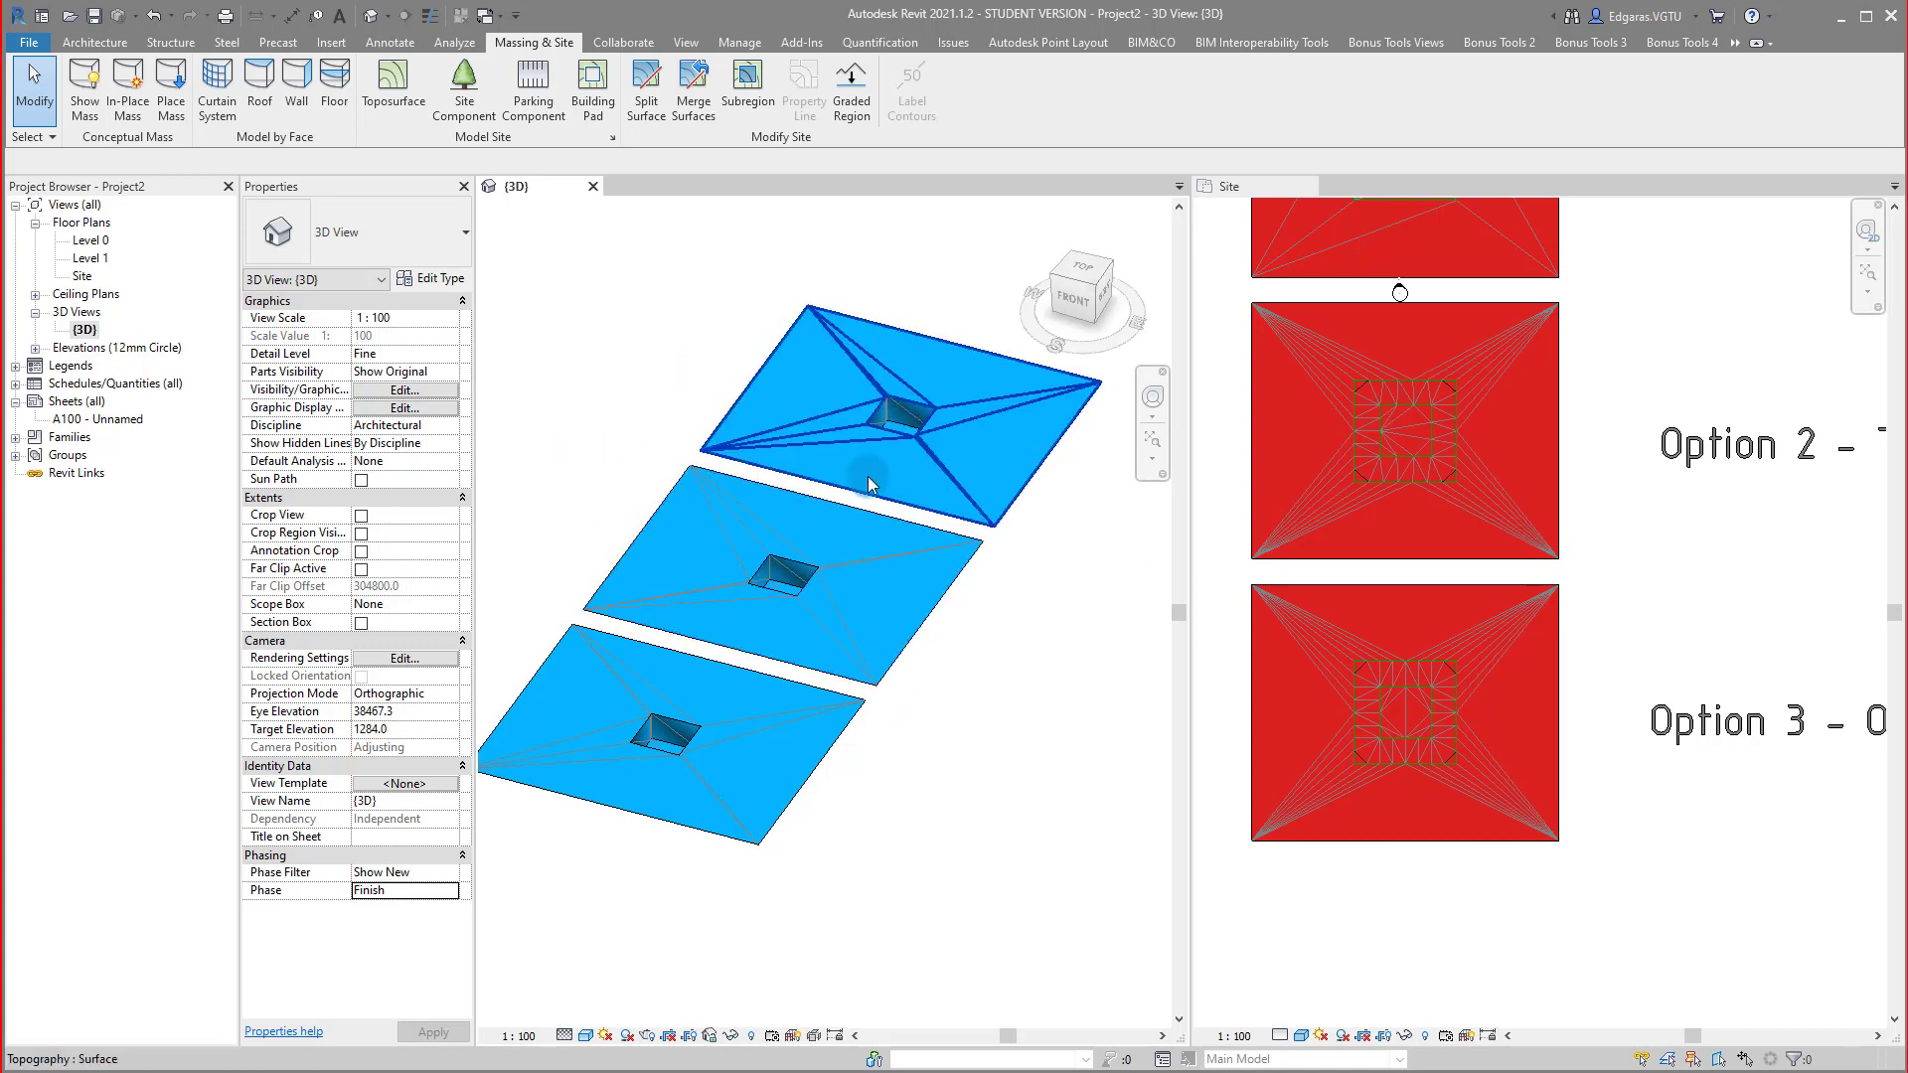
mouse_move(914, 646)
middle_mouse_down()
mouse_move(867, 671)
mouse_move(913, 671)
middle_mouse_up()
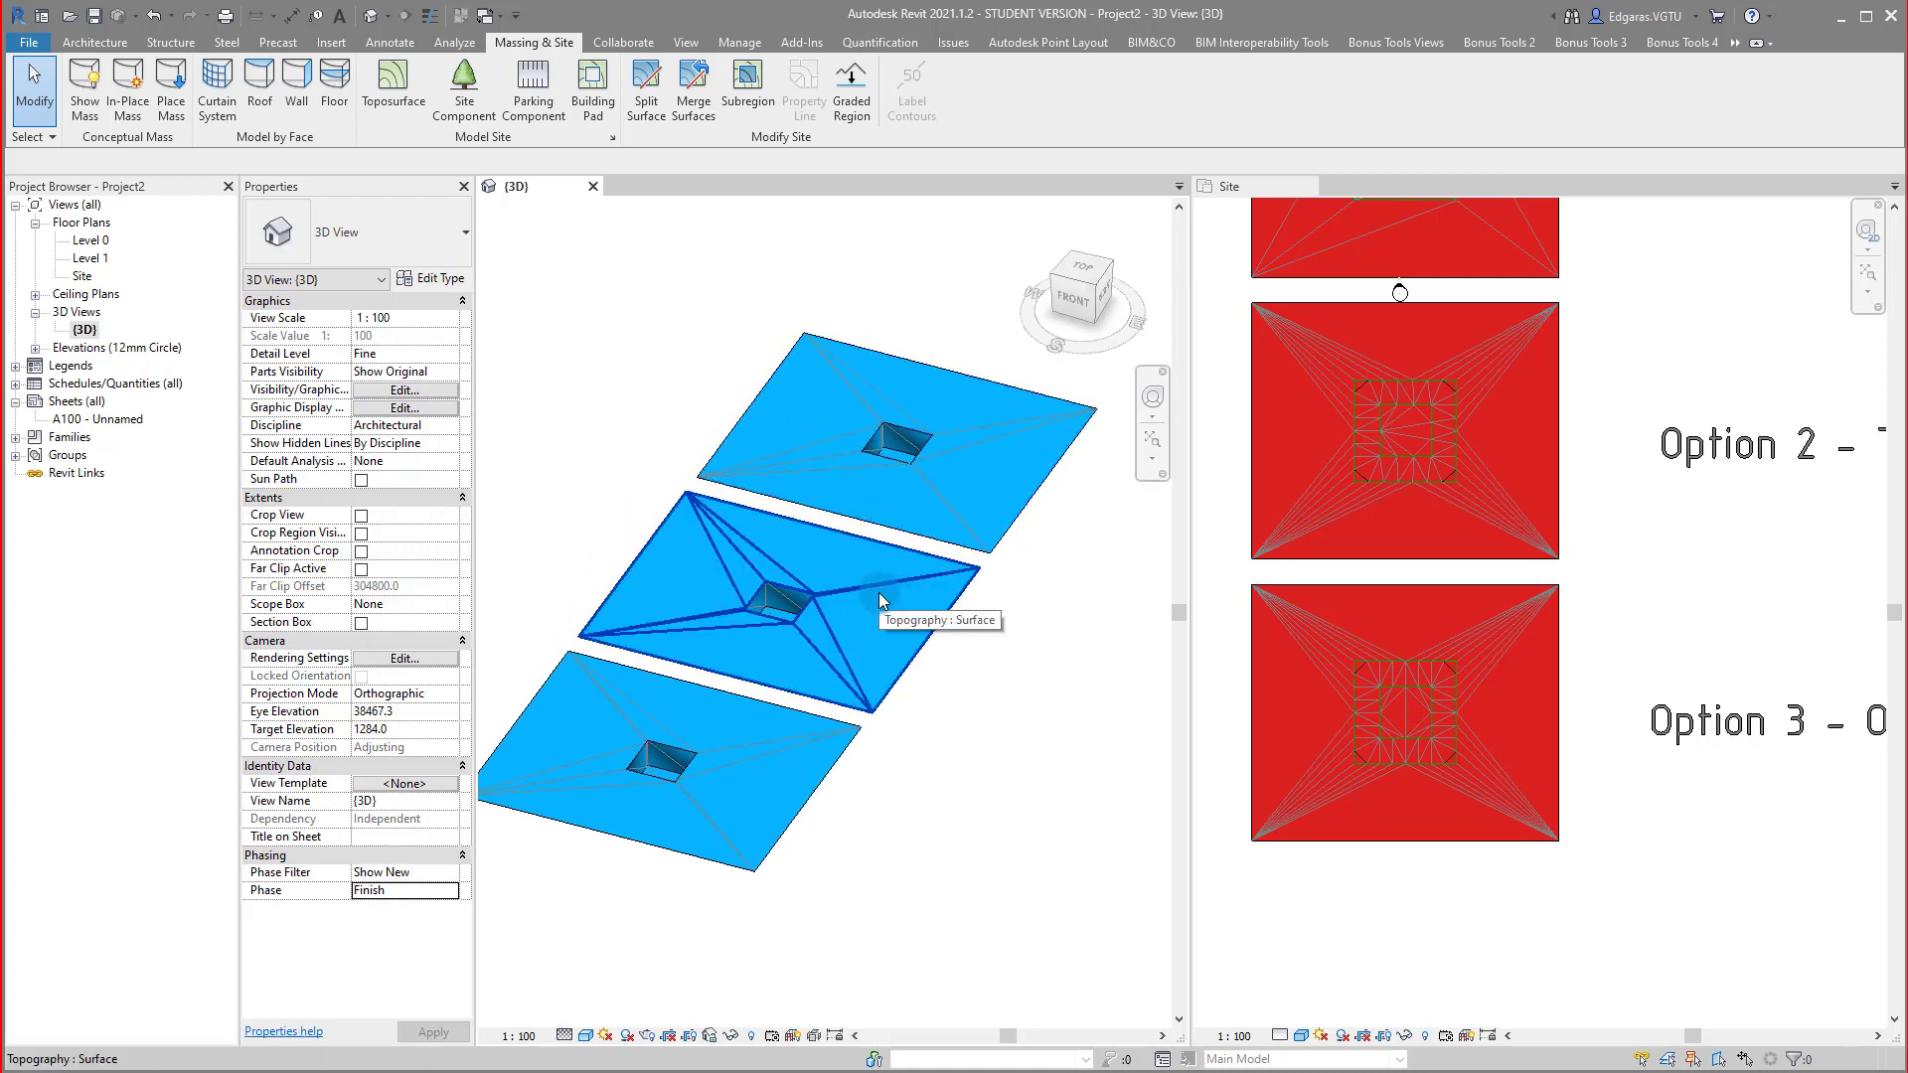
left_click(606, 449)
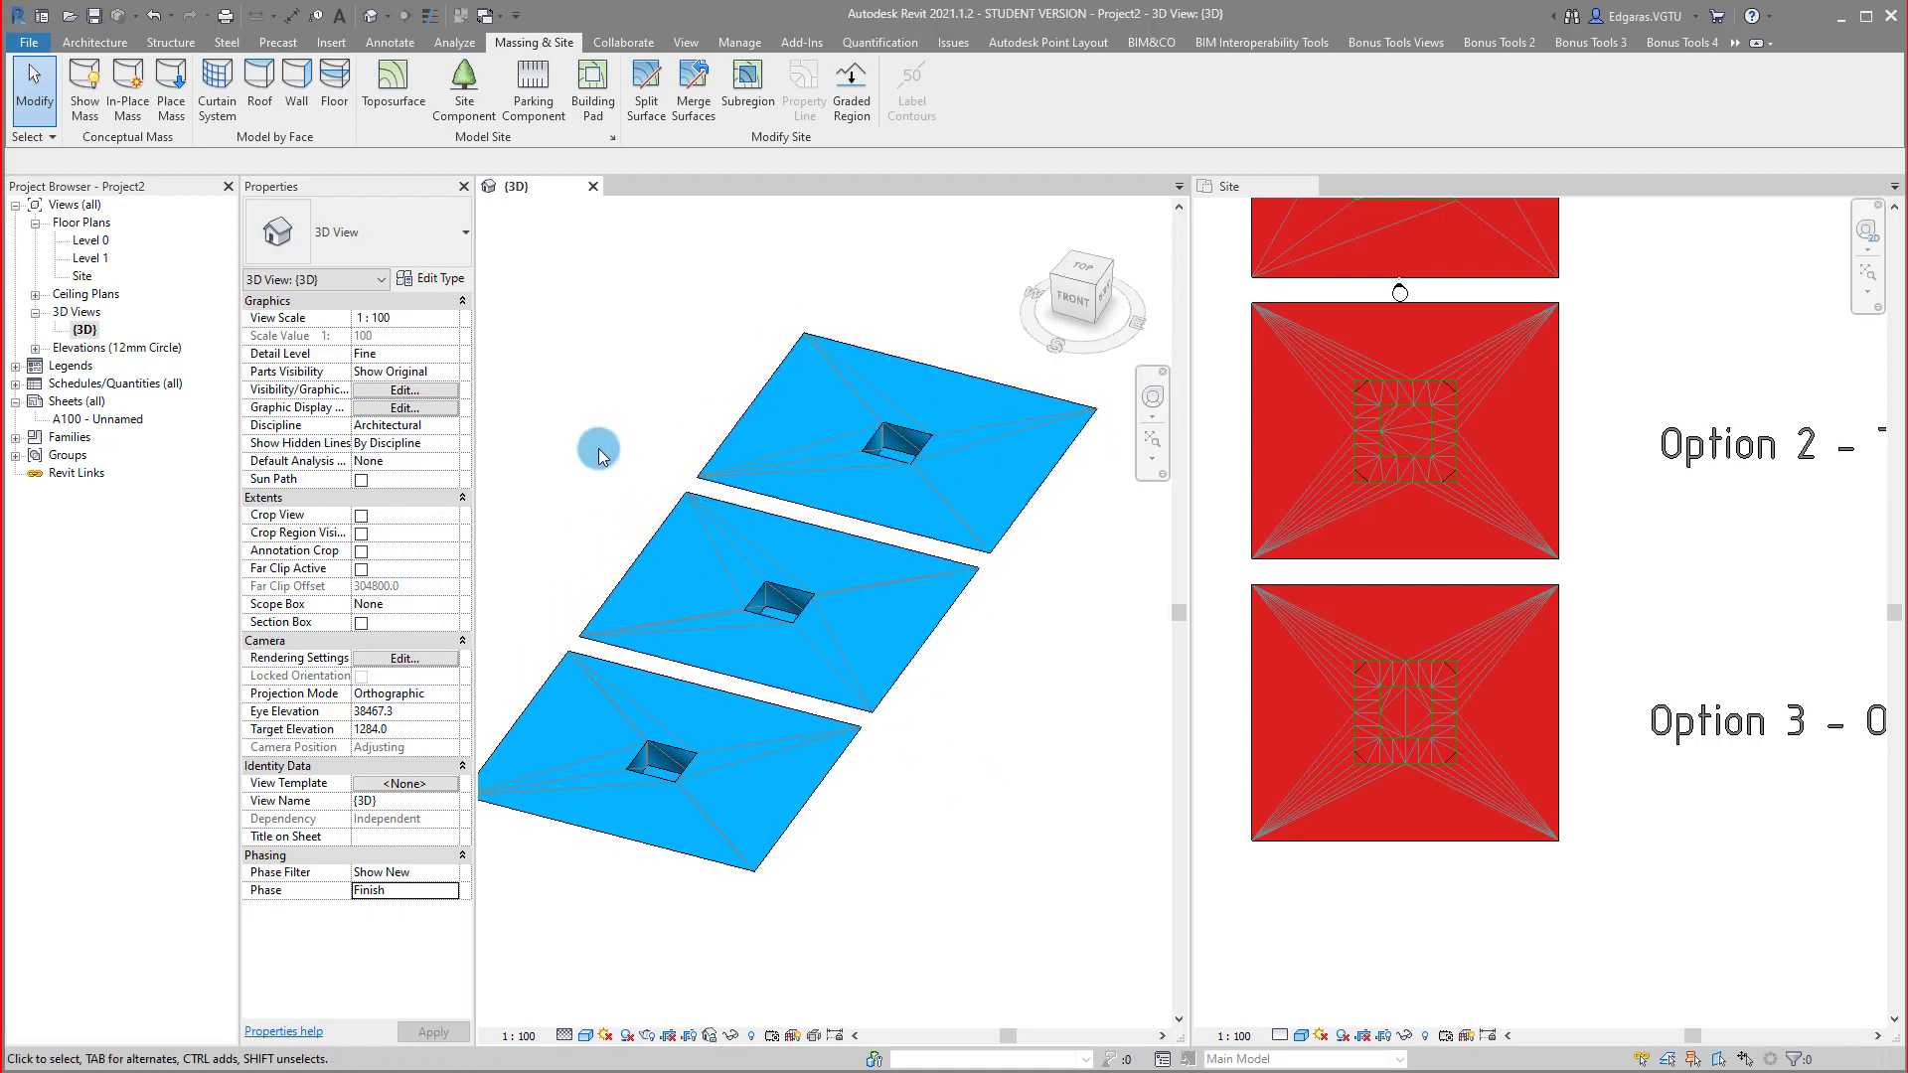